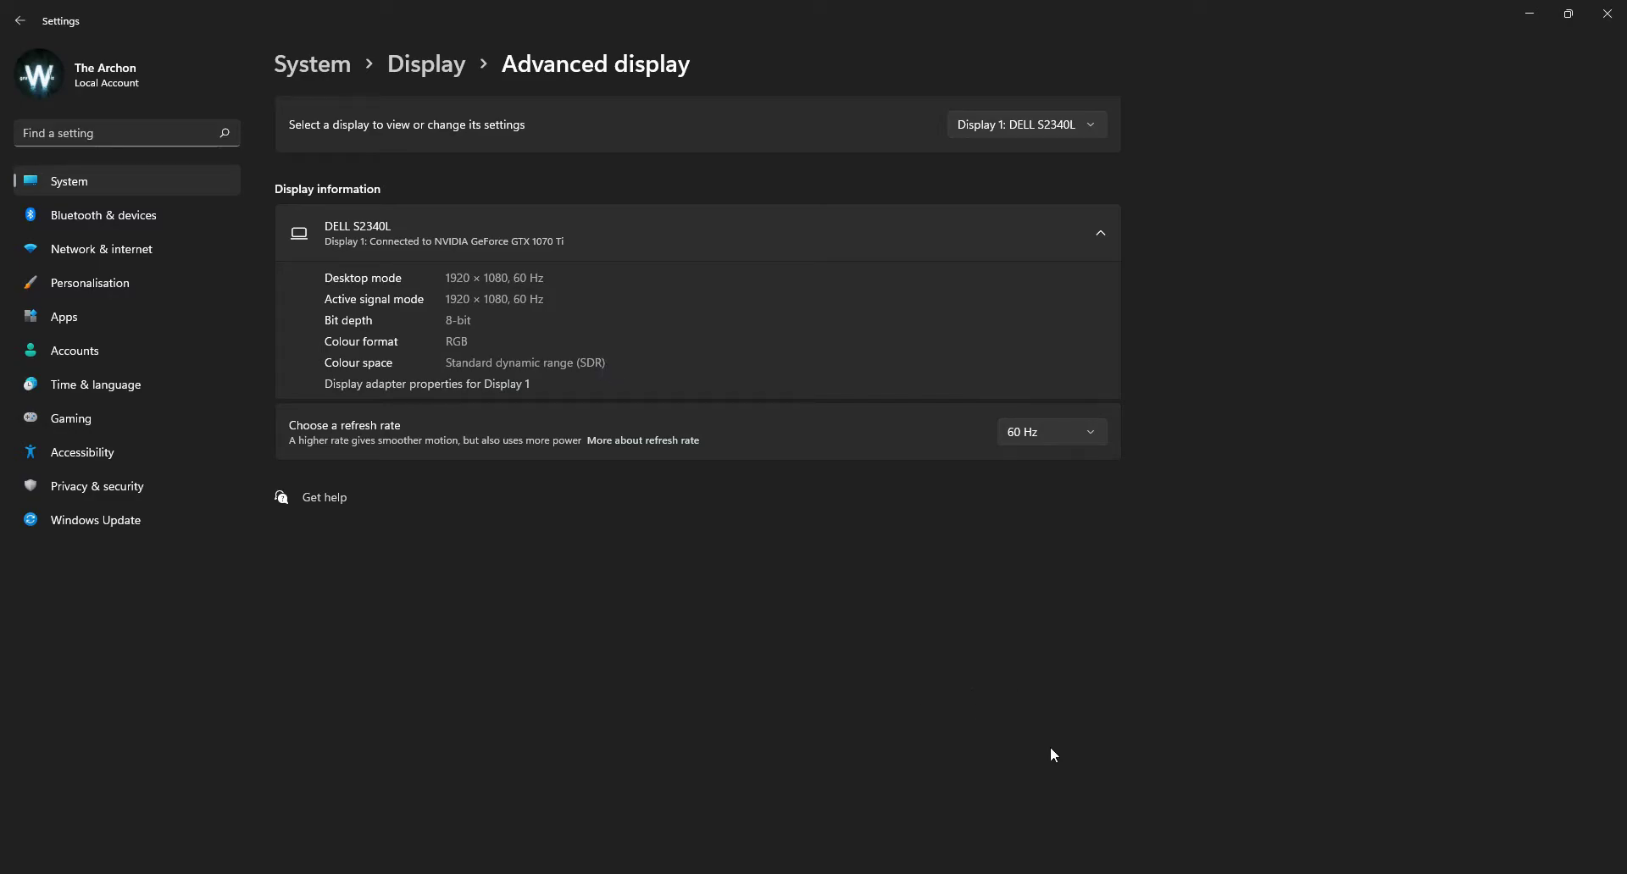
Step: Switch to AIDA64 to review the monitor's properties and supported video modes, and switch to PotPlayer
left_click(1153, 871)
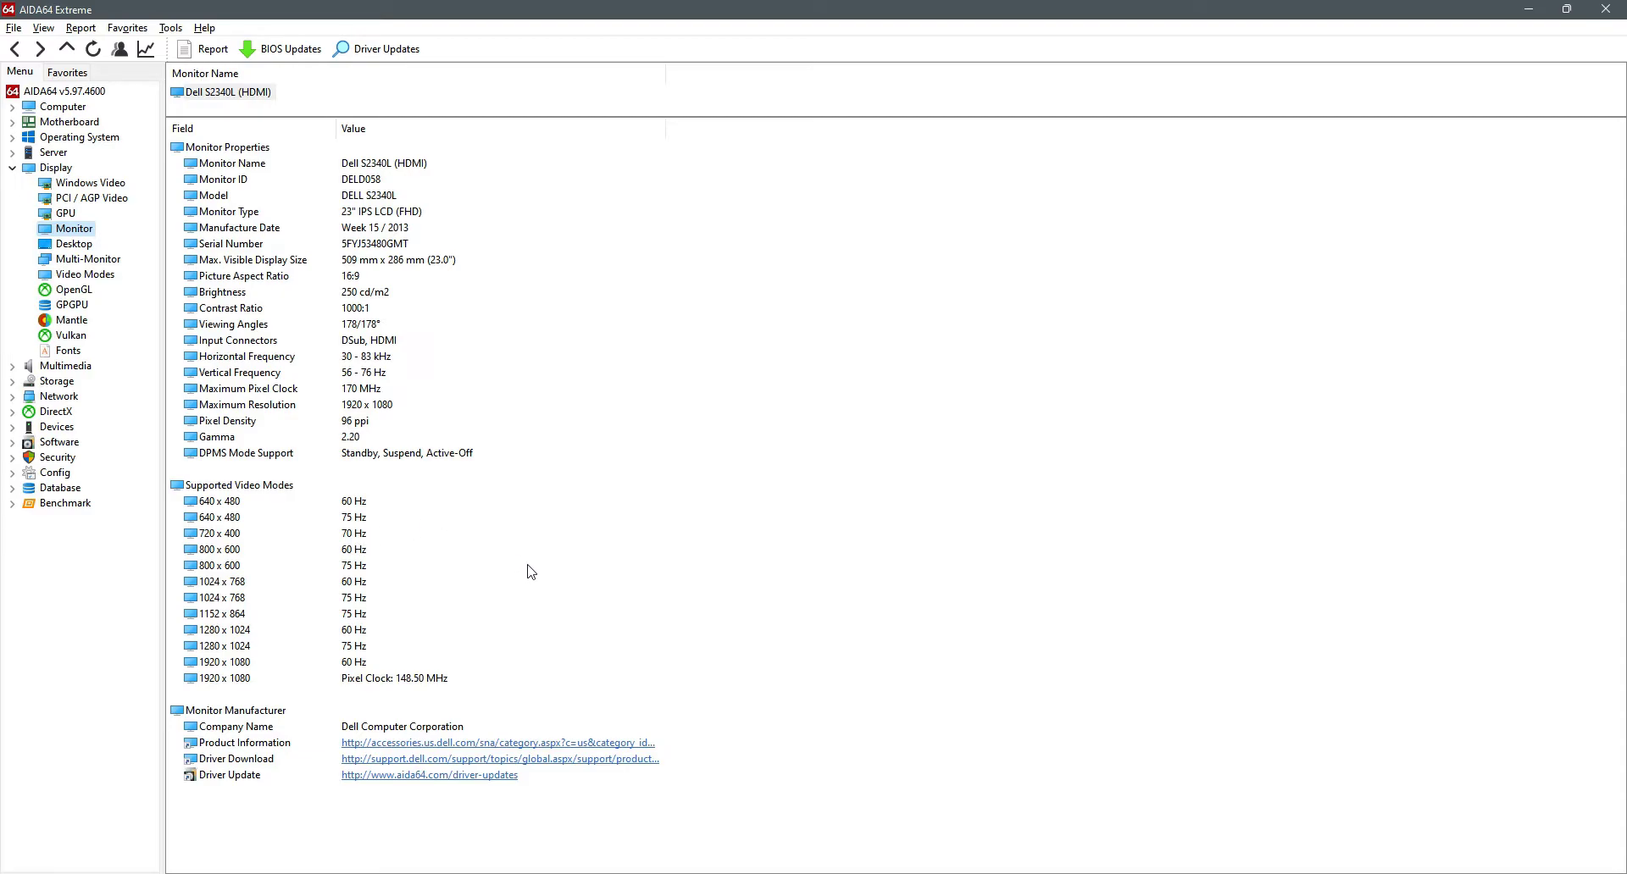
left_click(494, 873)
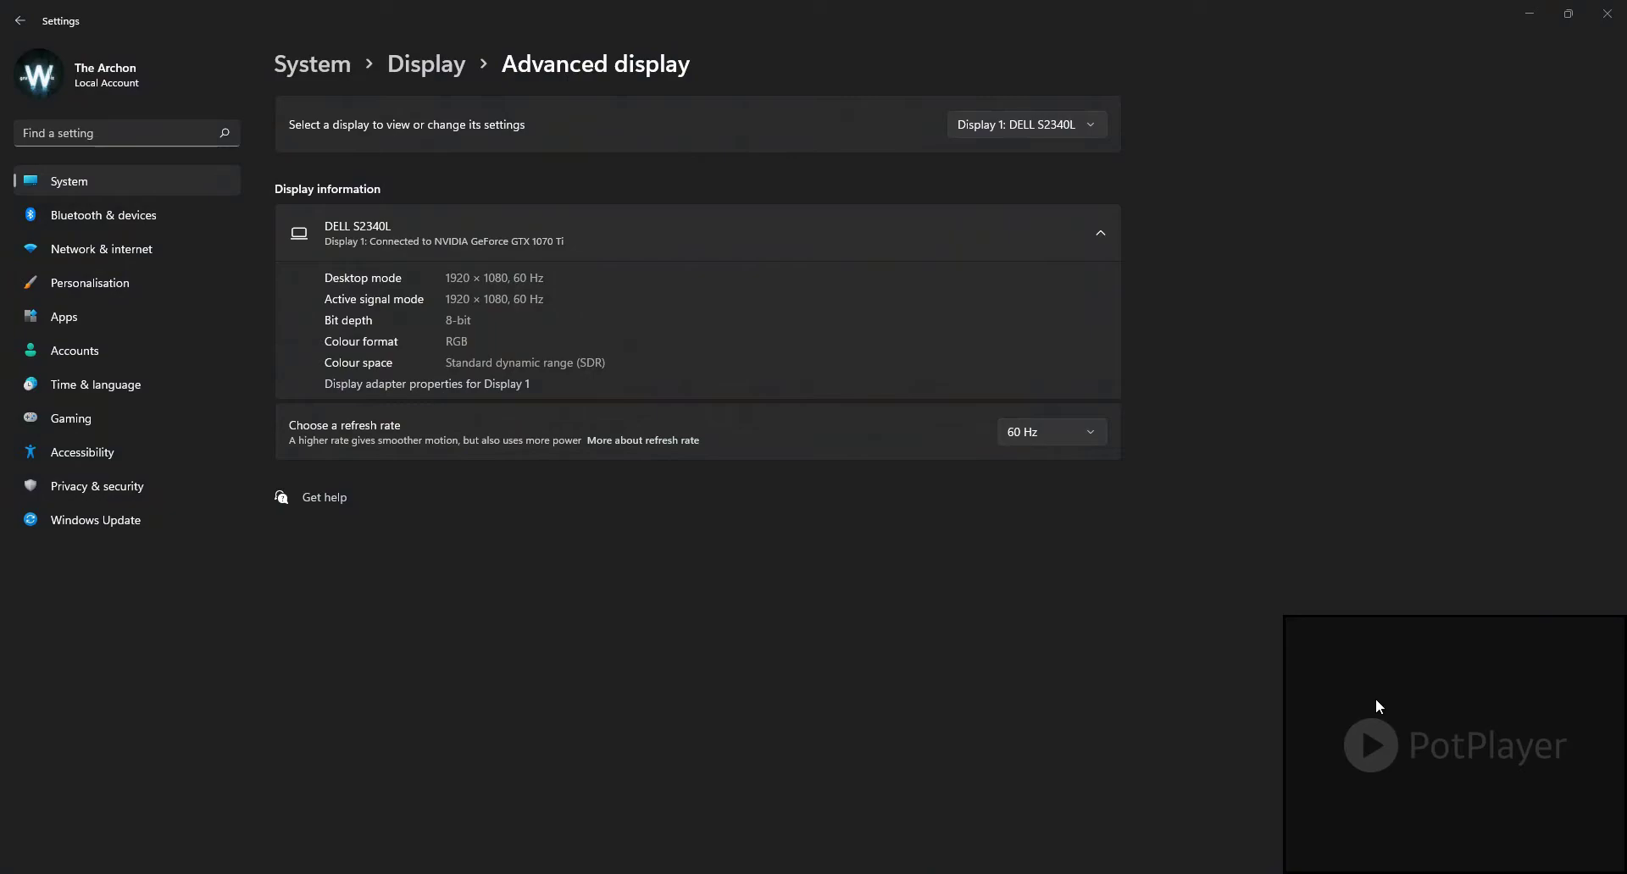
Step: Check the player's version and build date in its About window, and close it
right_click(1394, 703)
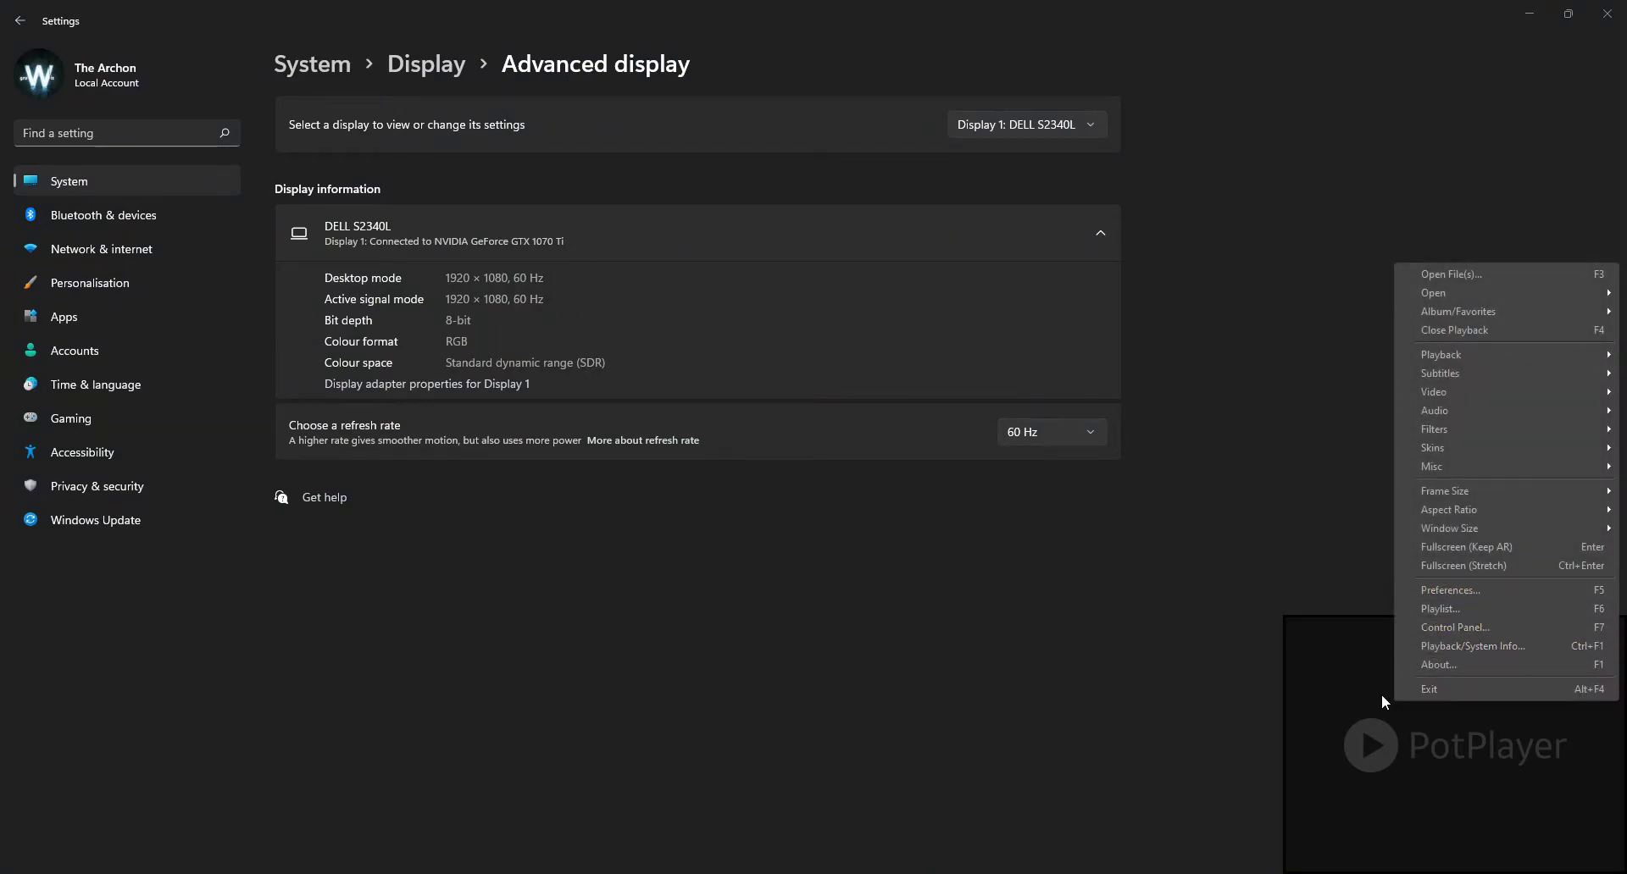
left_click(1472, 666)
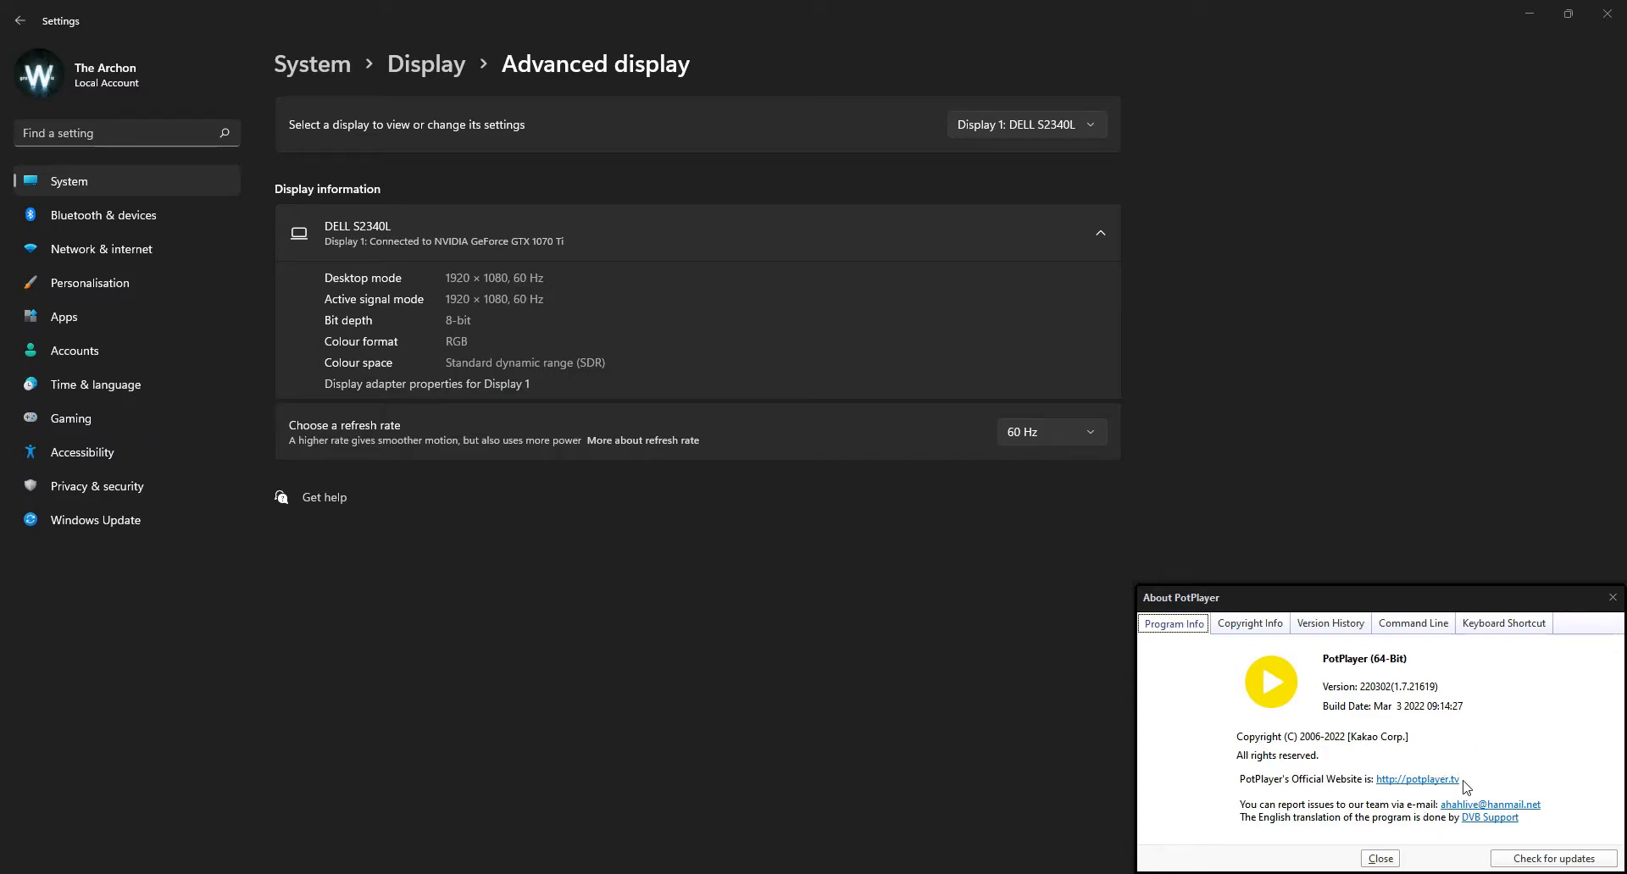
left_click(1381, 860)
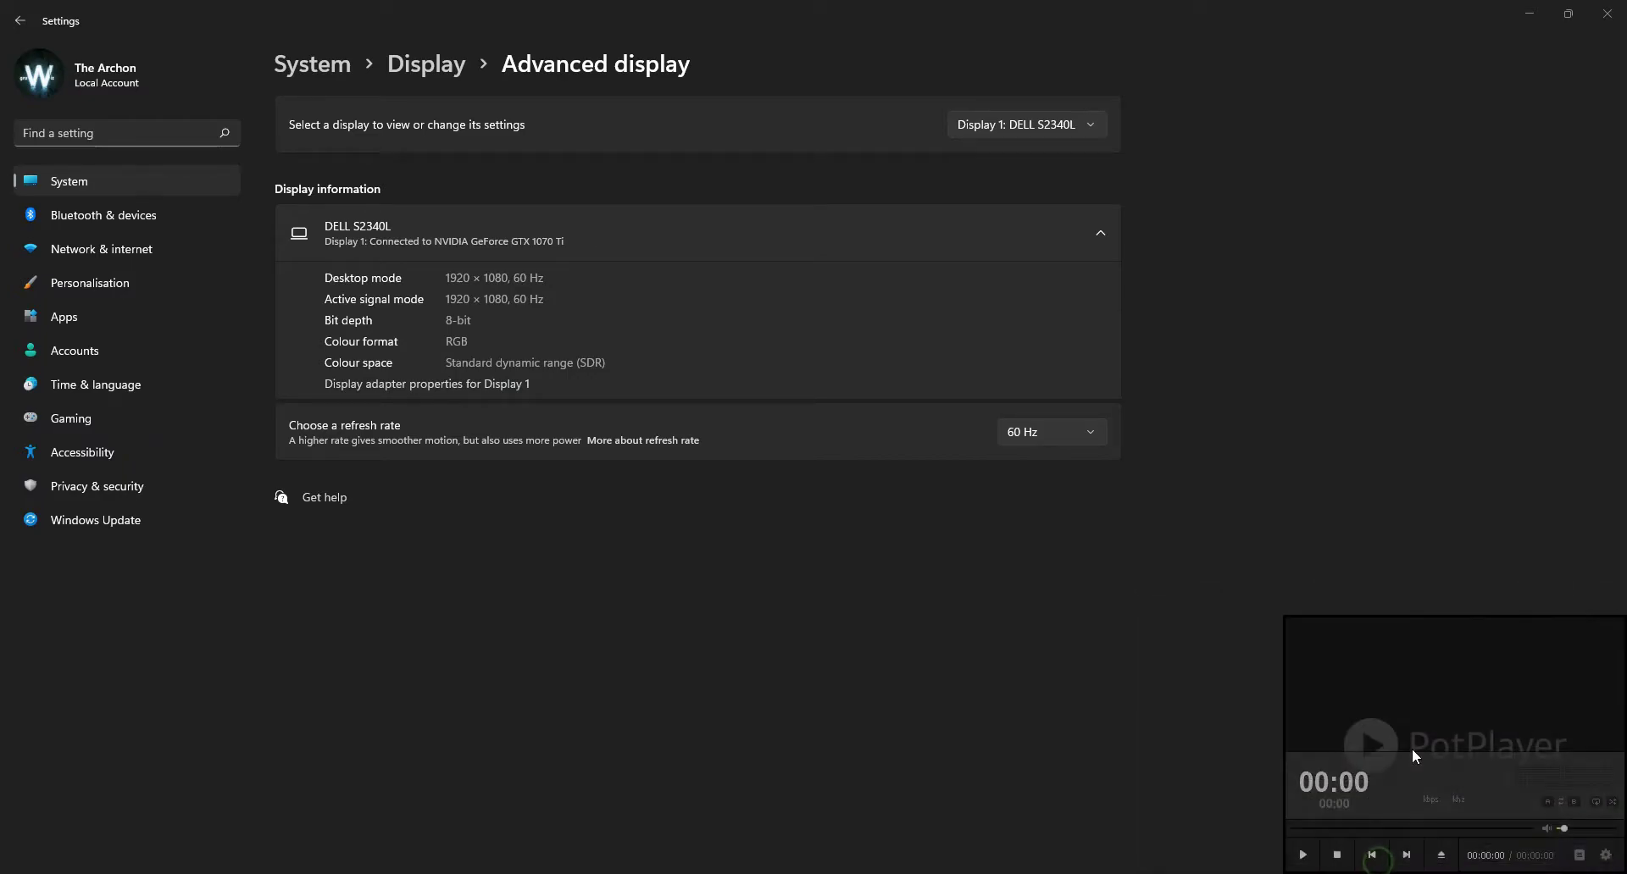
right_click(1395, 699)
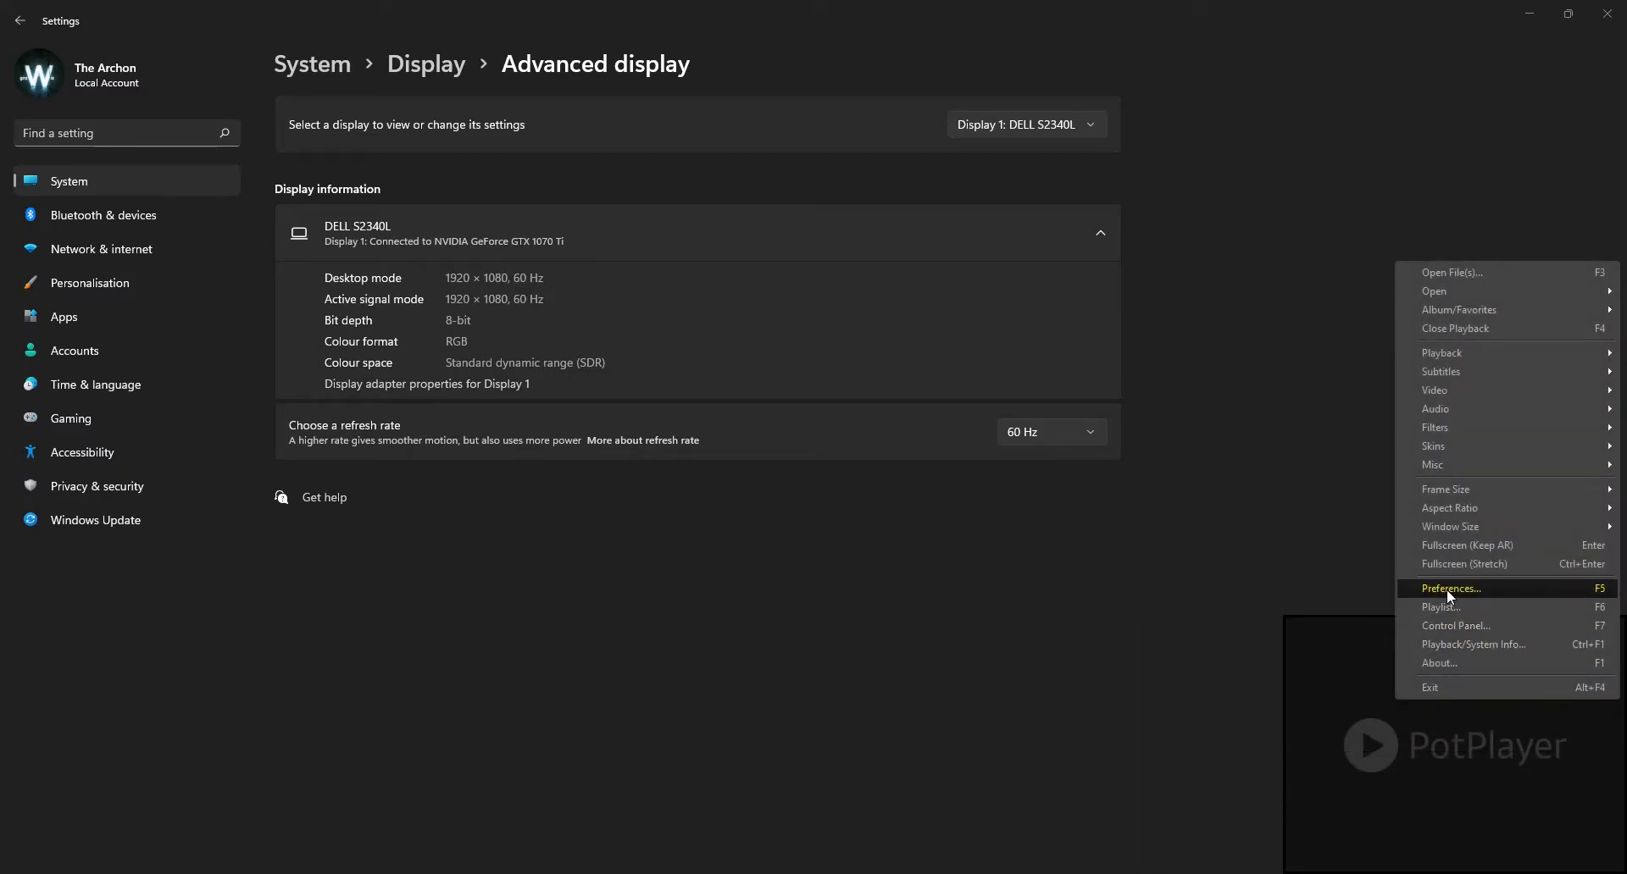
left_click(1446, 588)
left_click(890, 759)
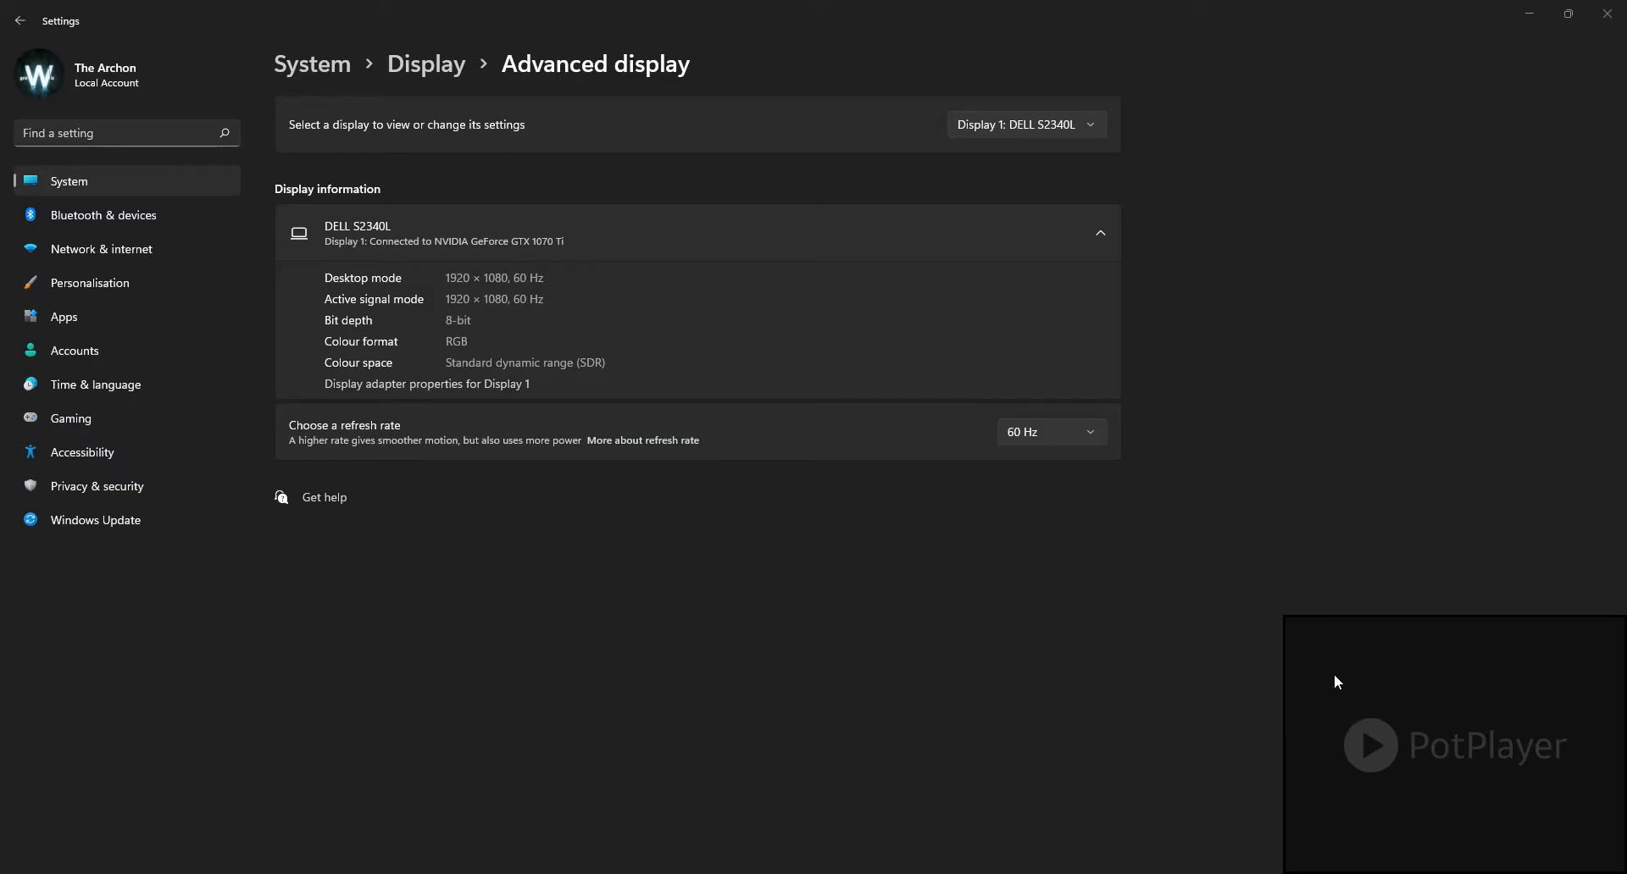
Step: Review the colorspace and HDR correction options among the player's video pixel shader options
right_click(1334, 674)
mouse_move(1404, 364)
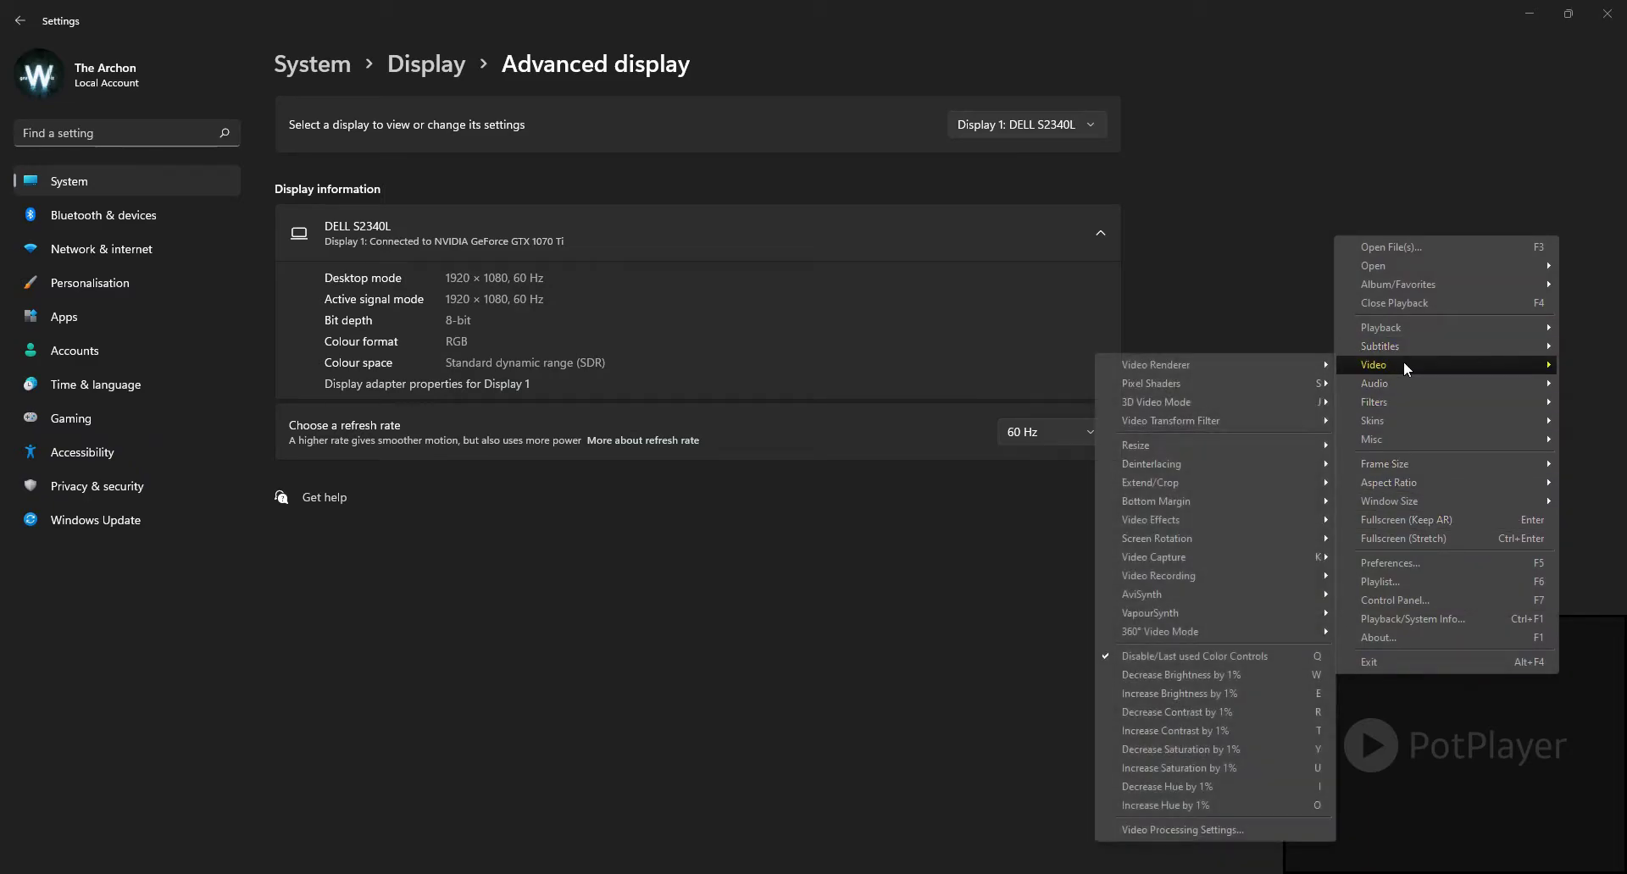
mouse_move(1220, 386)
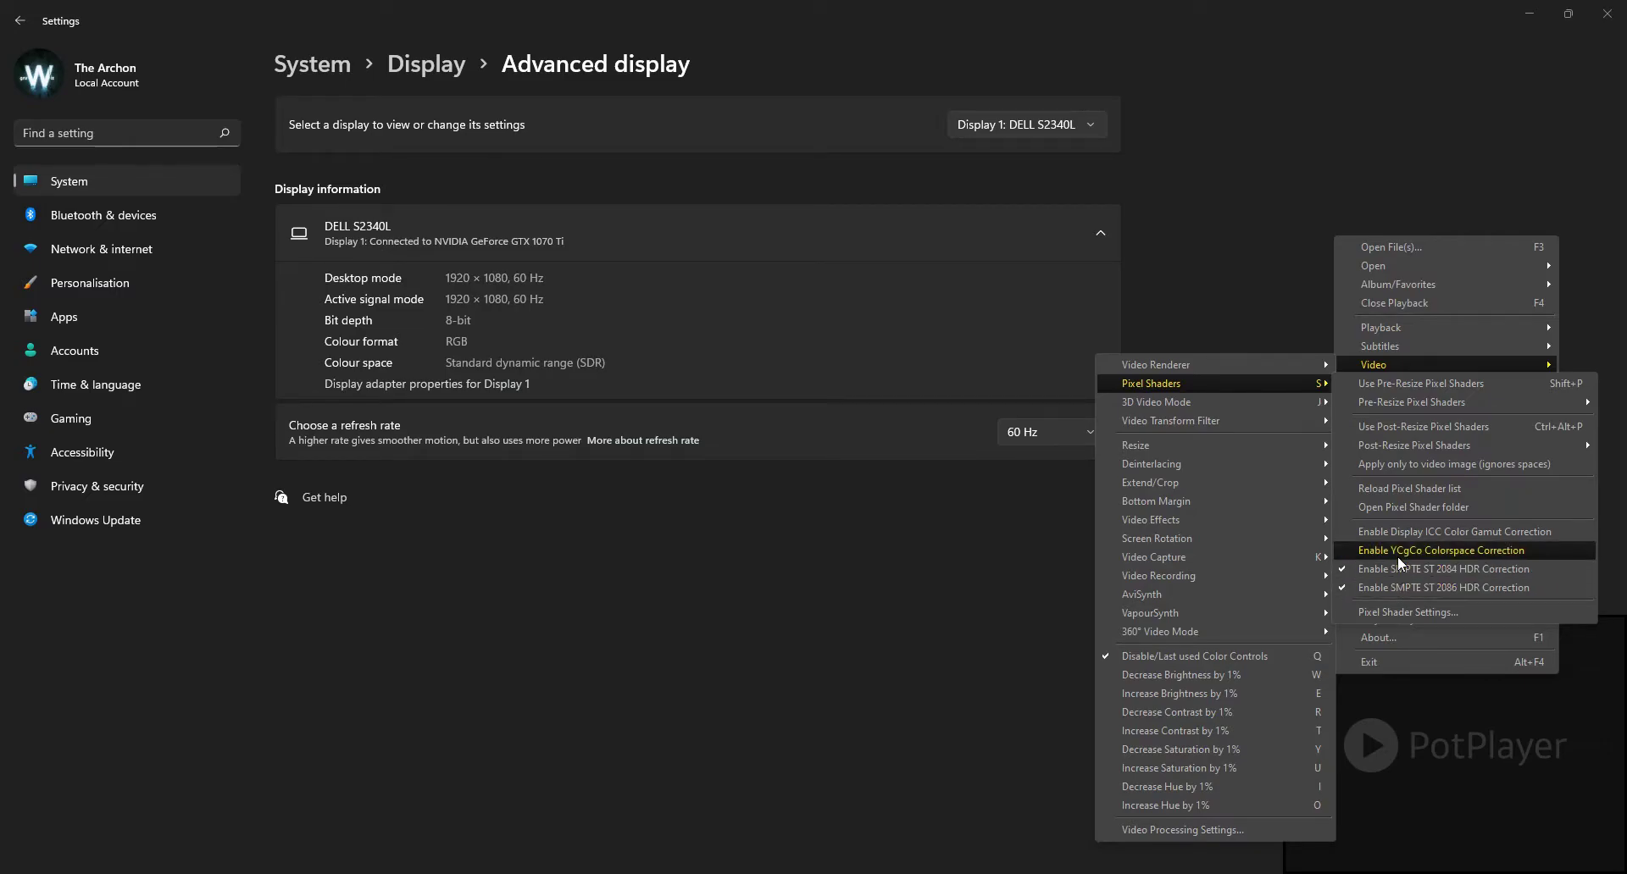
left_click(1410, 730)
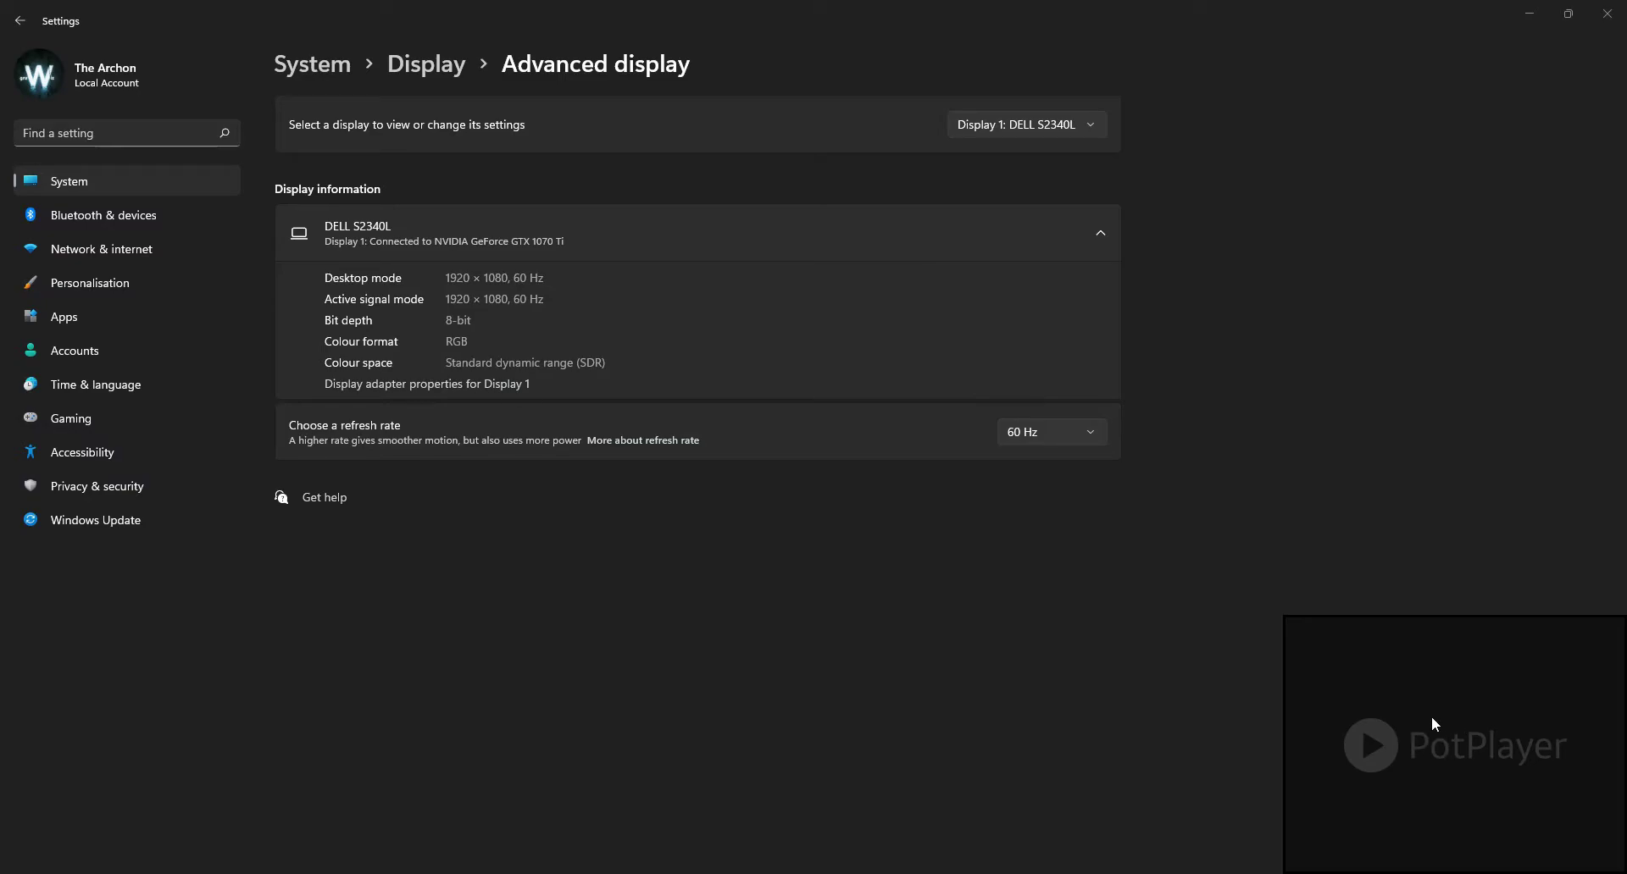
Step: Open the player's preferences and review the General settings, including the choices for automatic update checks
right_click(1384, 702)
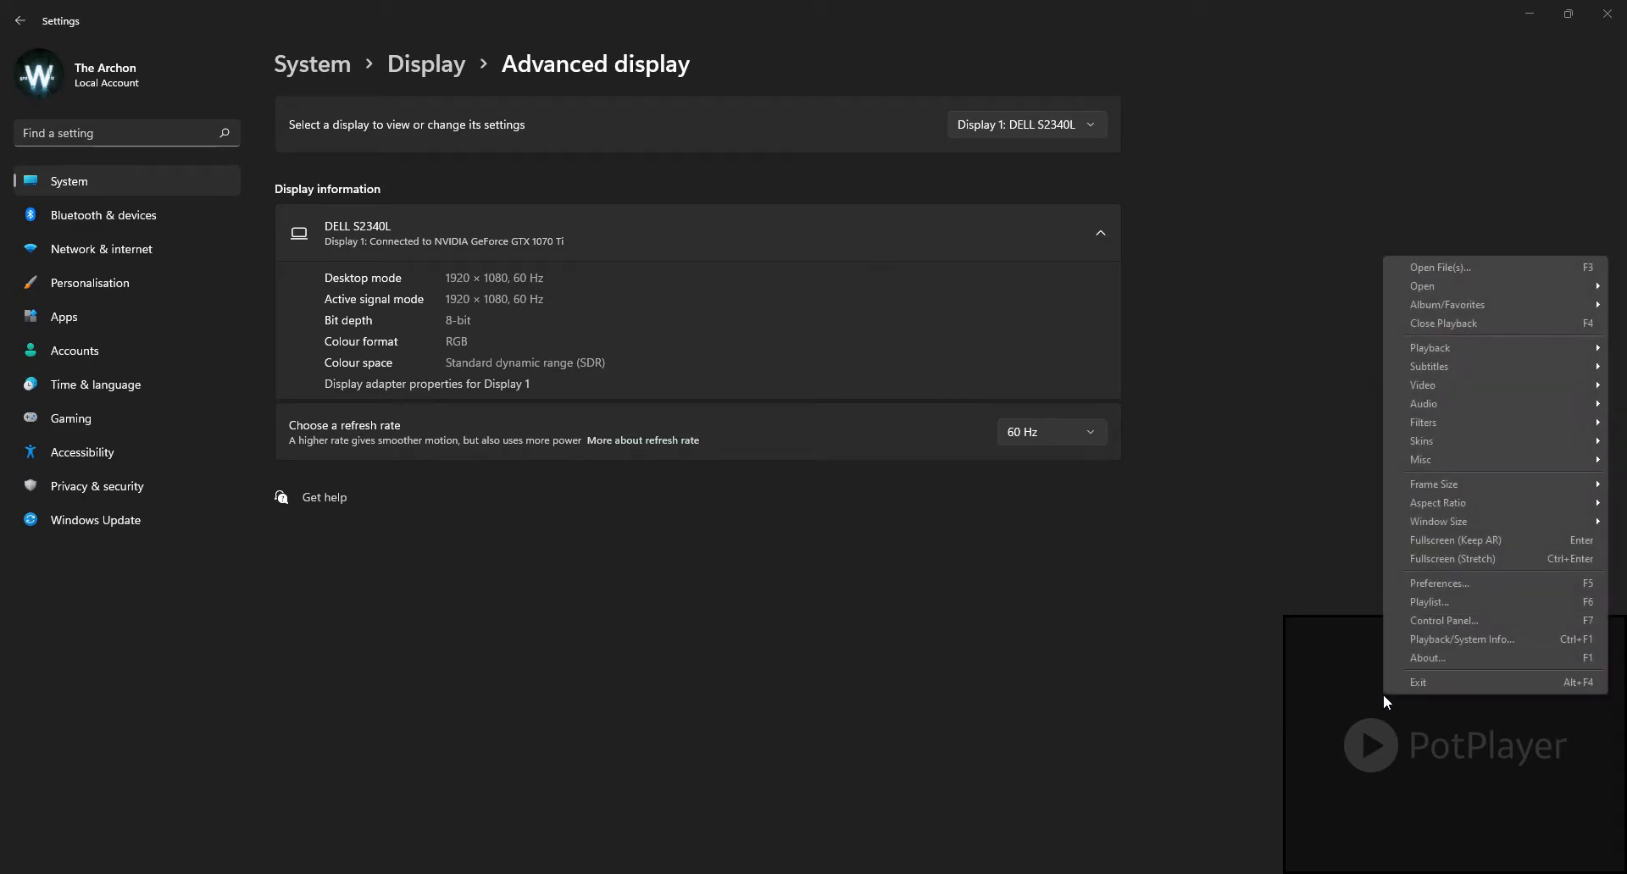
left_click(1469, 578)
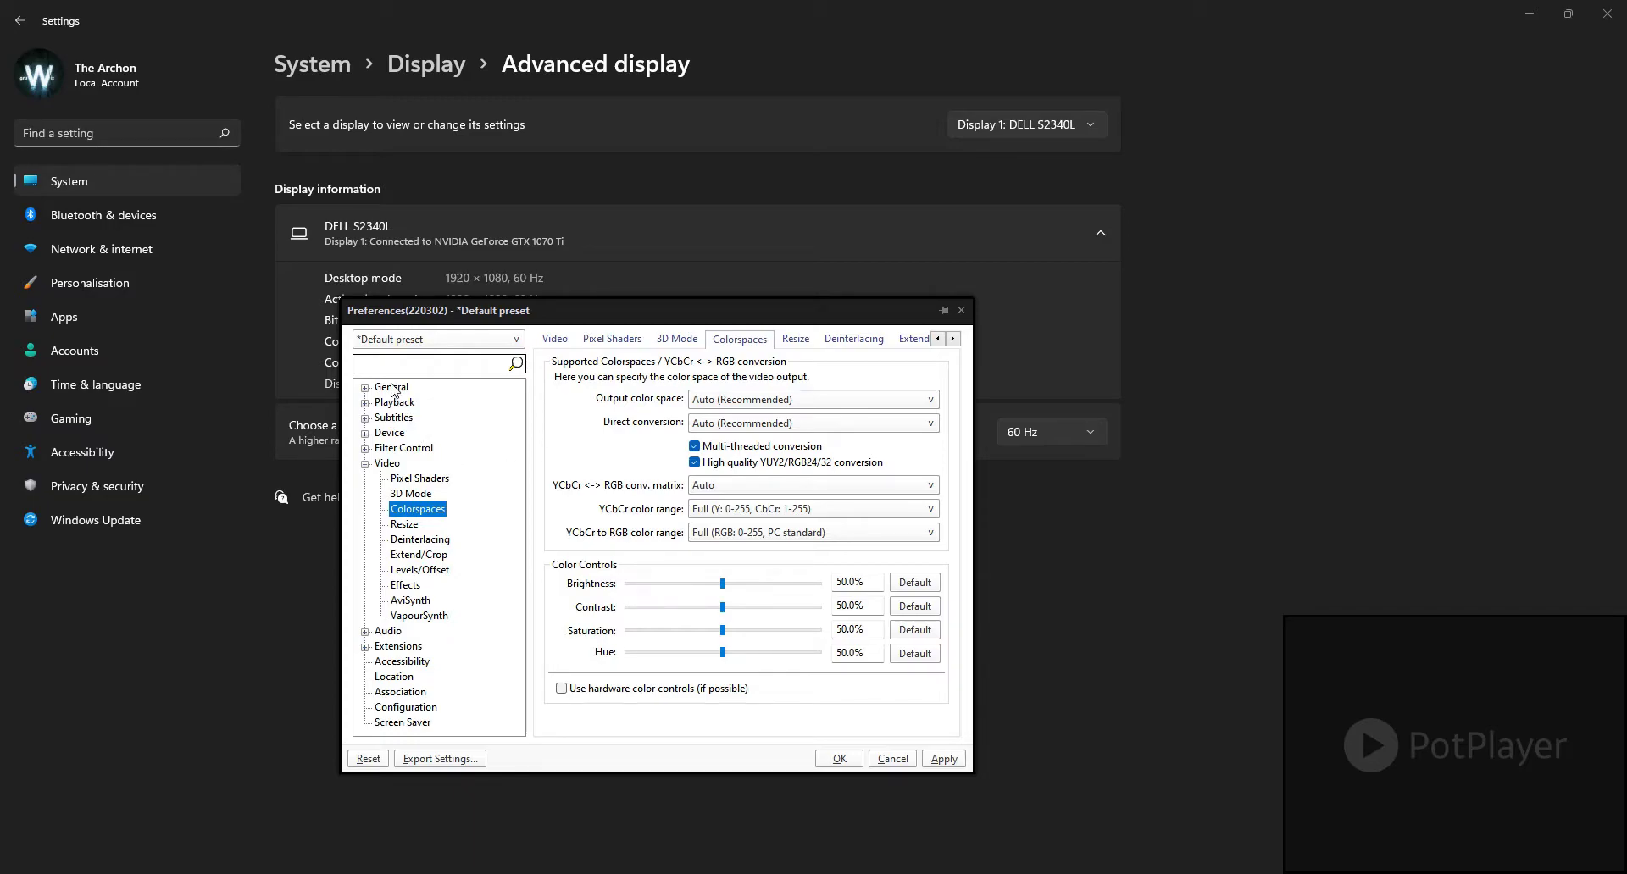
left_click(366, 465)
left_click(392, 387)
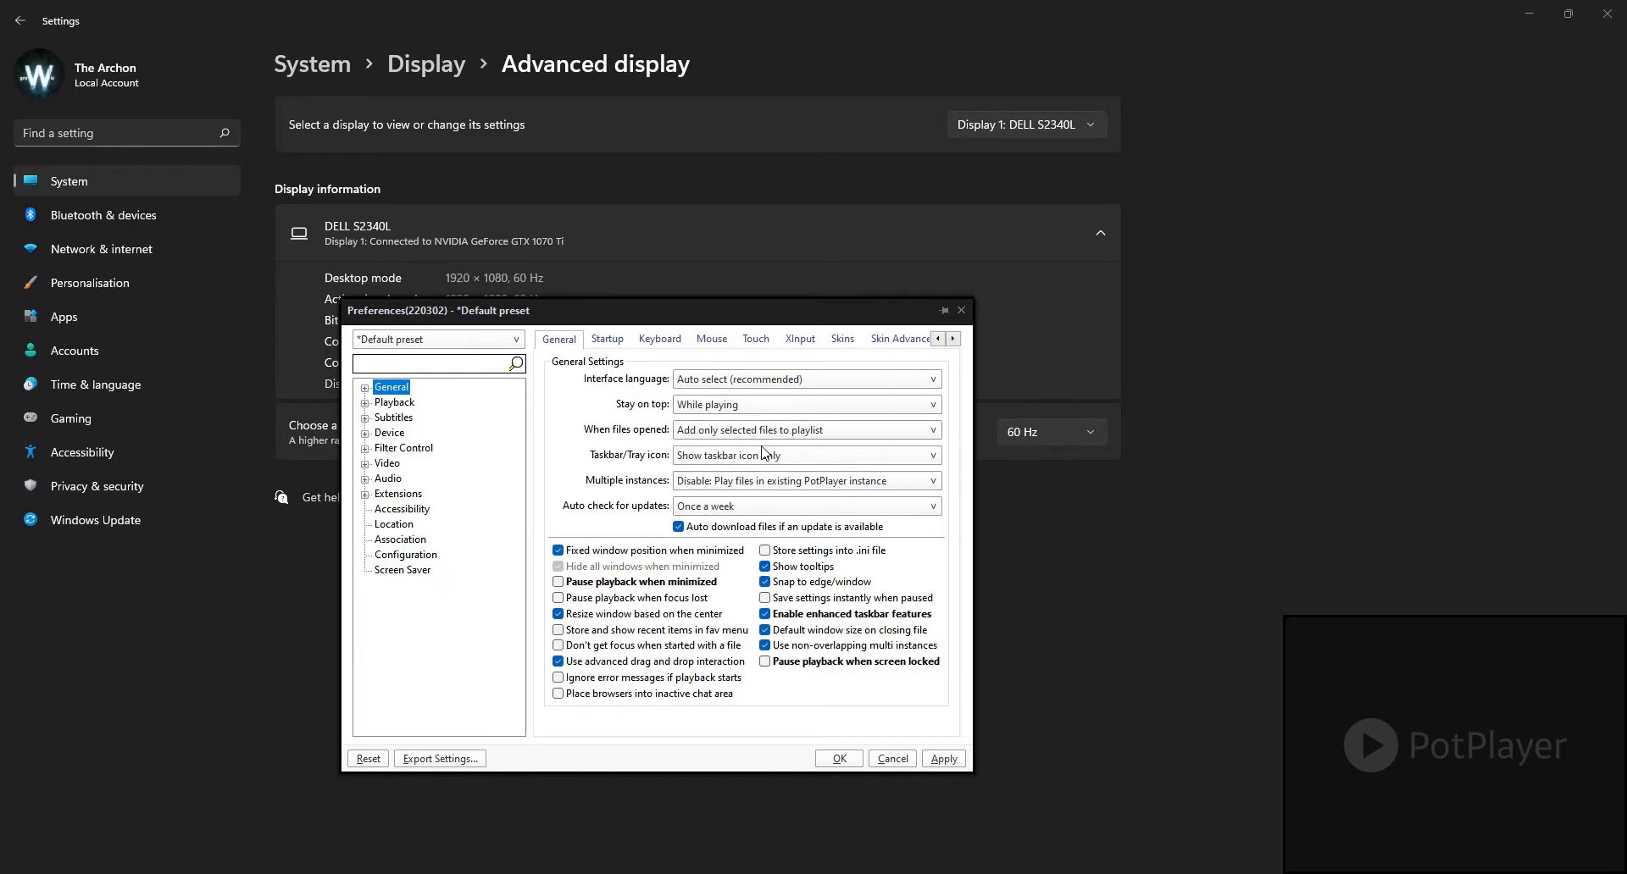
left_click(710, 508)
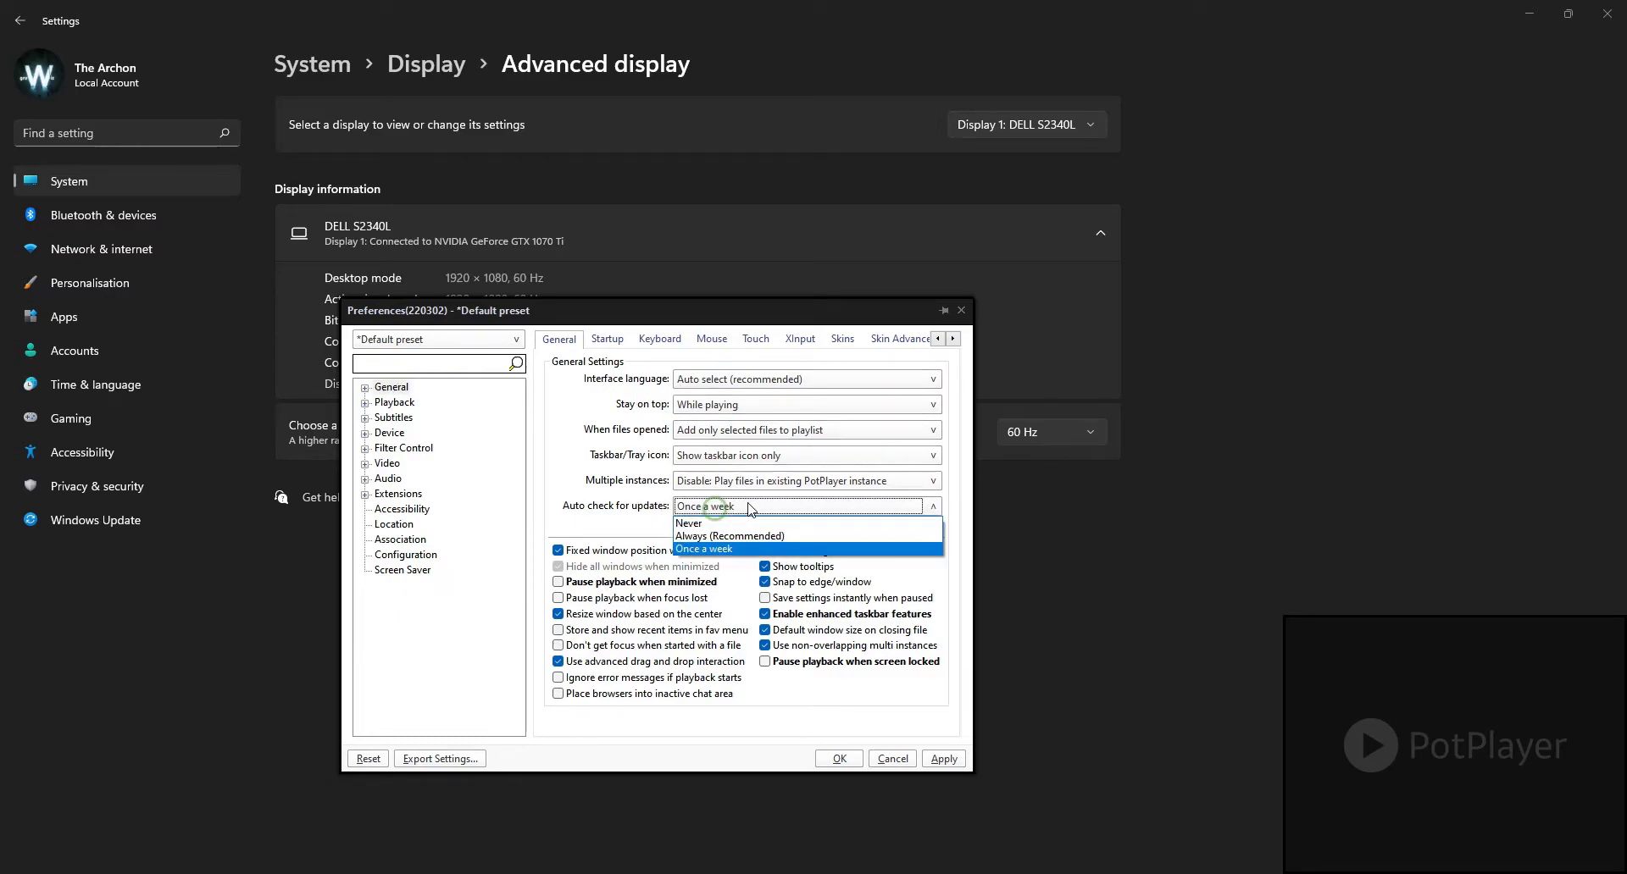
left_click(719, 507)
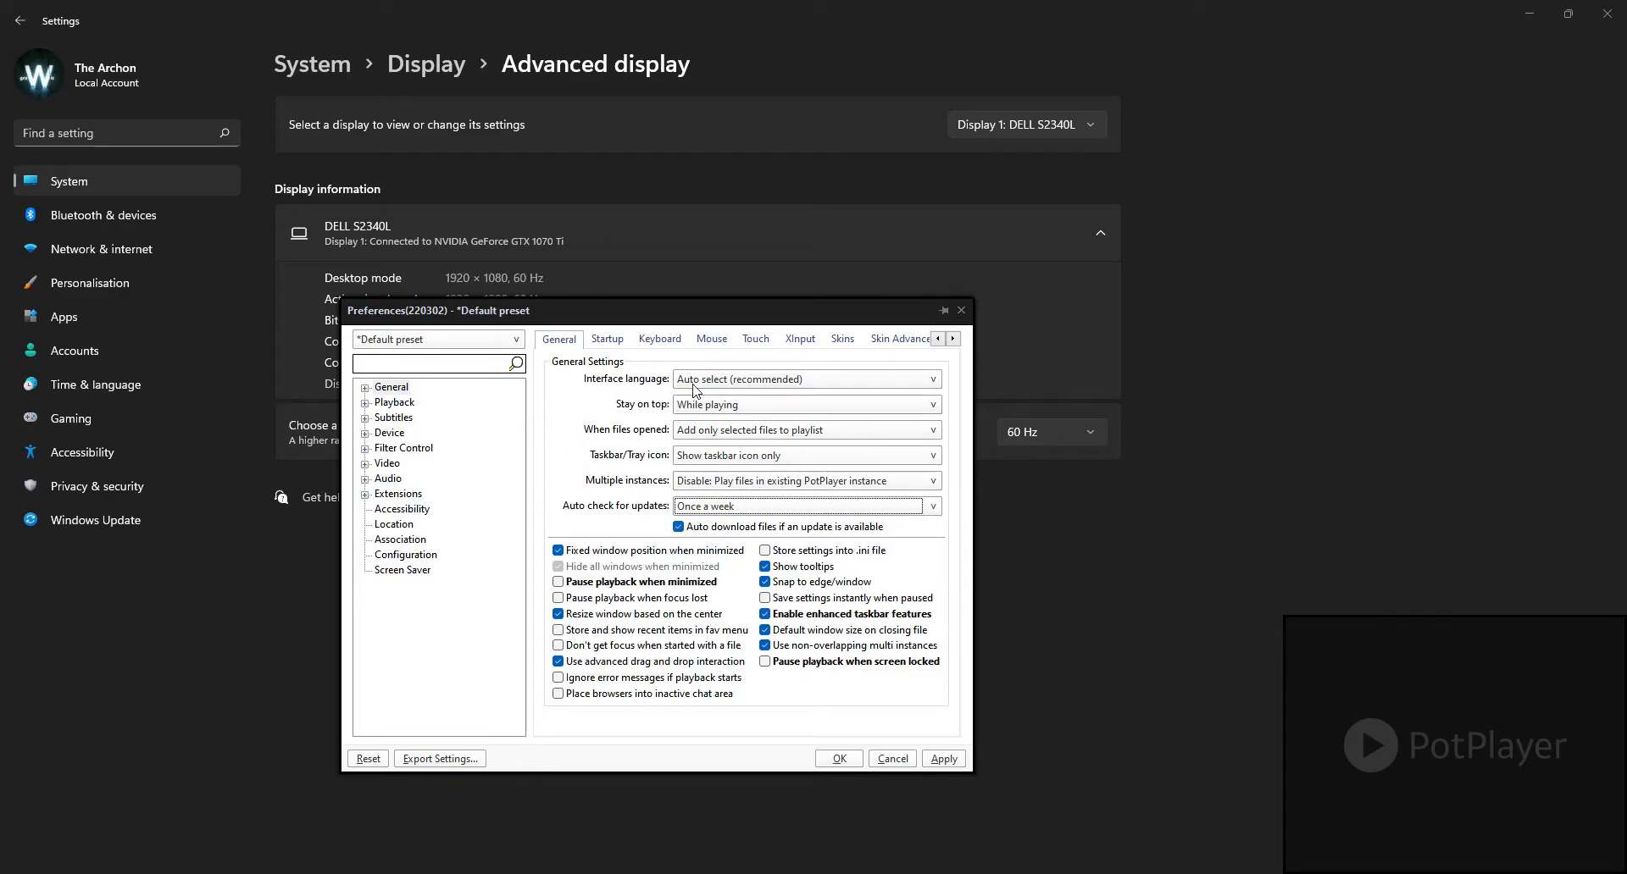
Step: Review the Playback, Subtitles and Device settings in the preferences
left_click(397, 403)
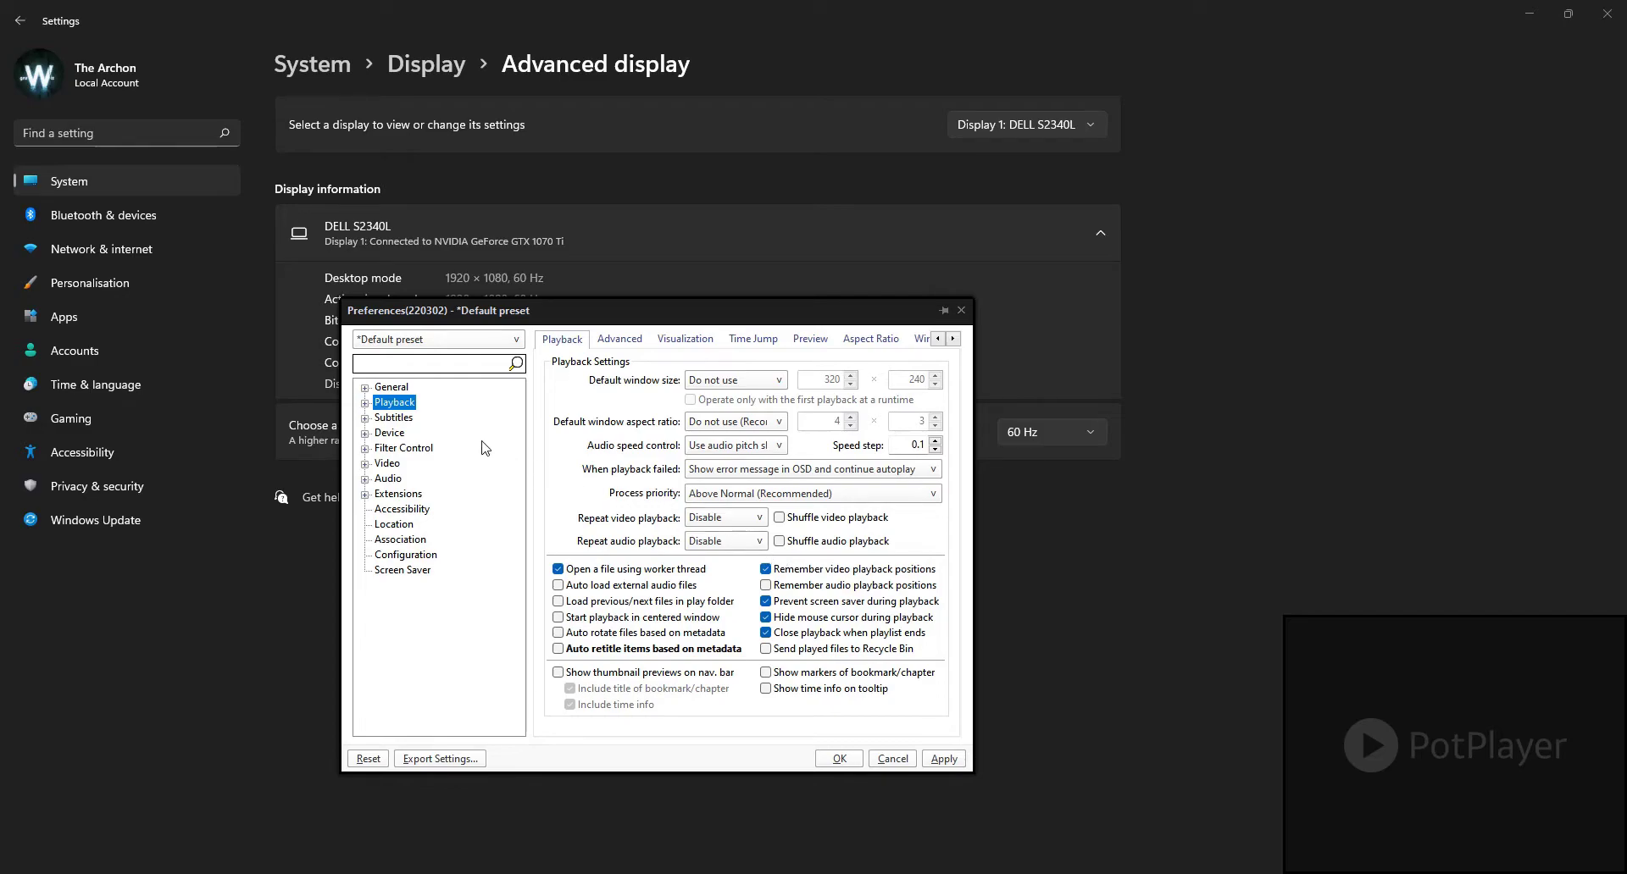
left_click(393, 418)
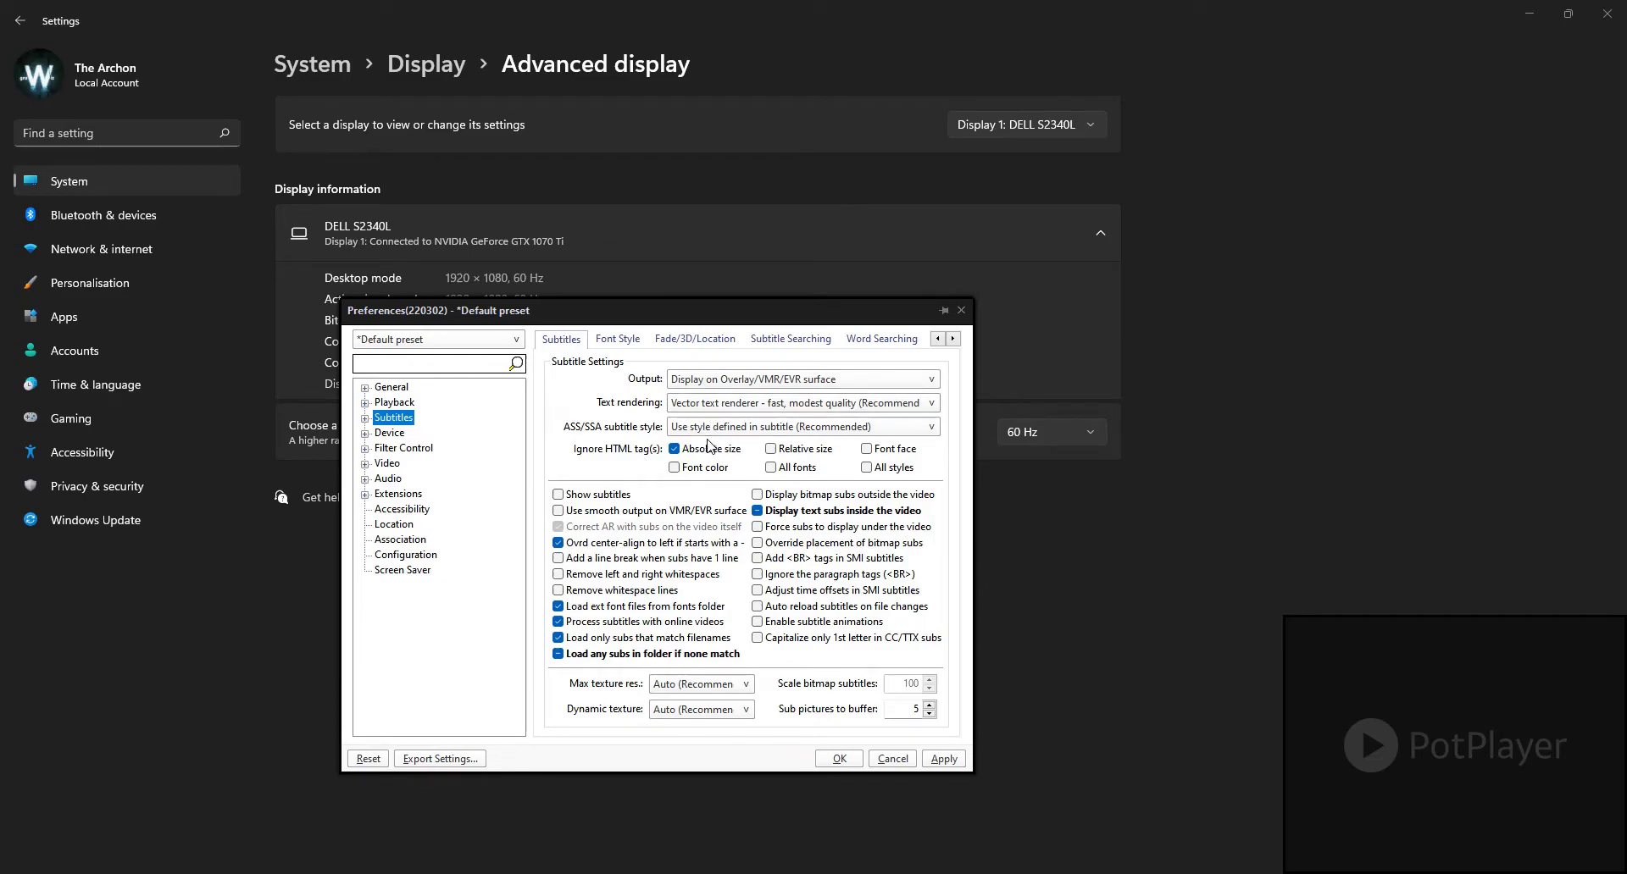
left_click(389, 433)
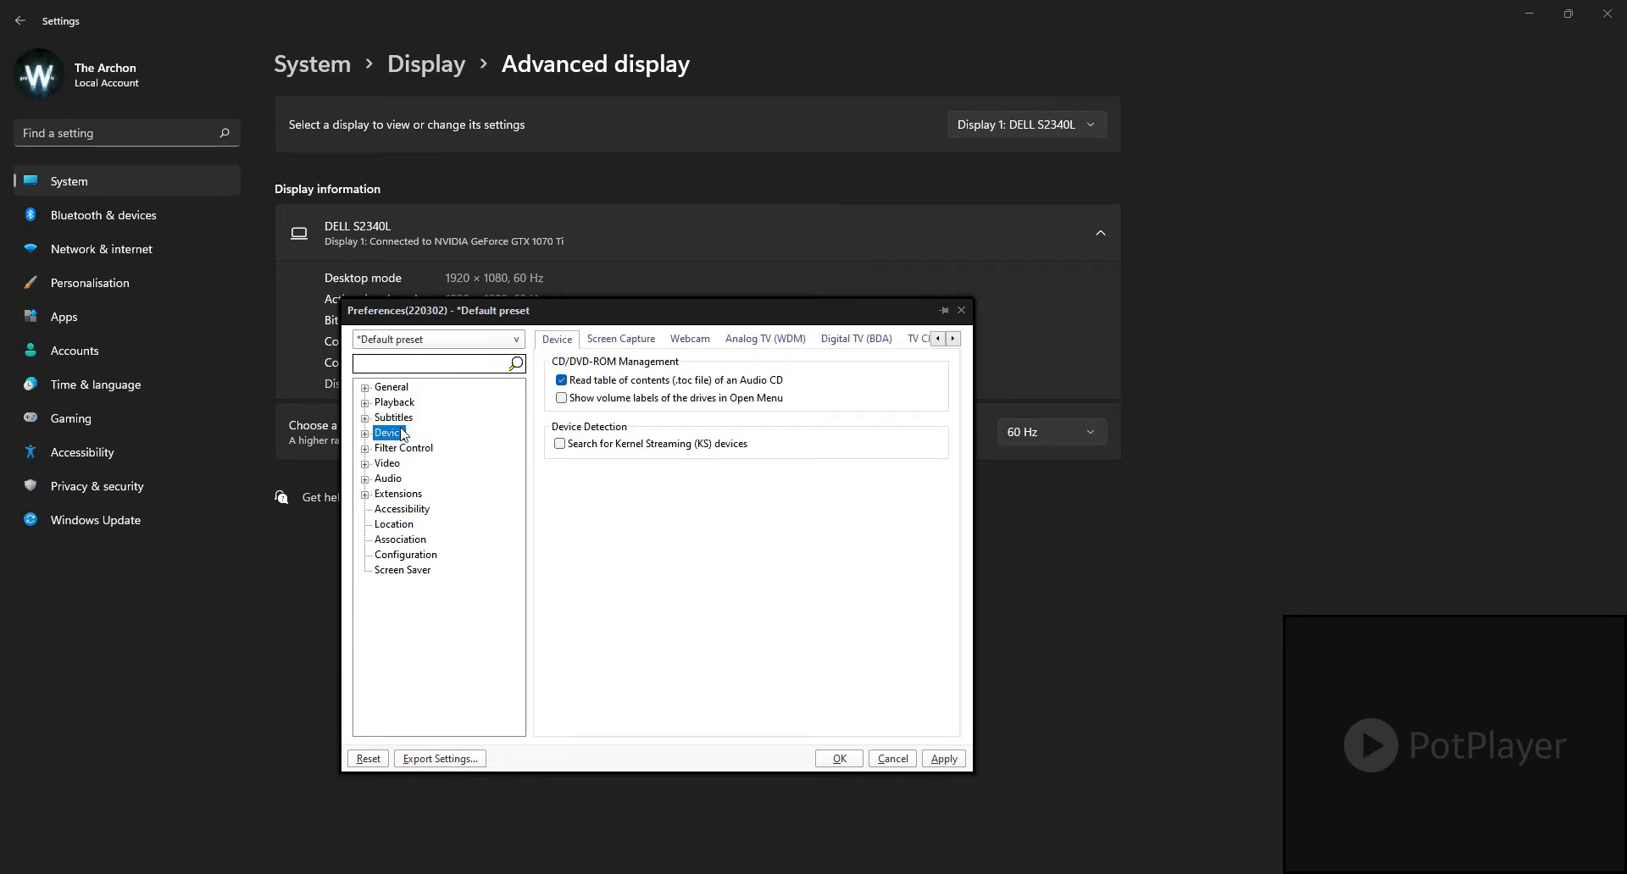
left_click(394, 418)
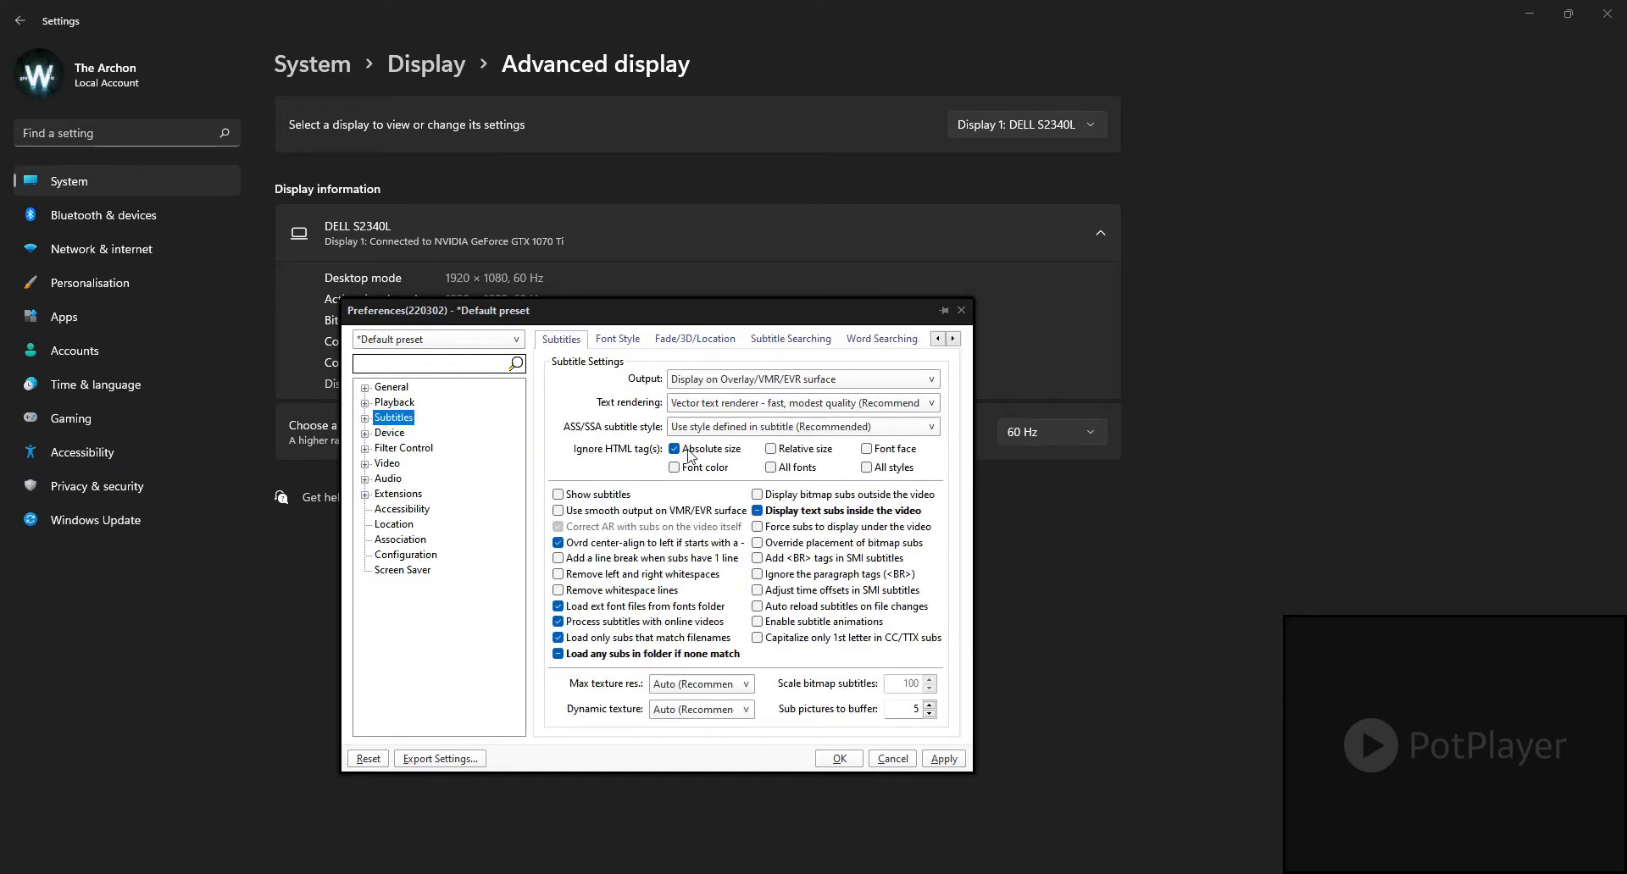
left_click(395, 435)
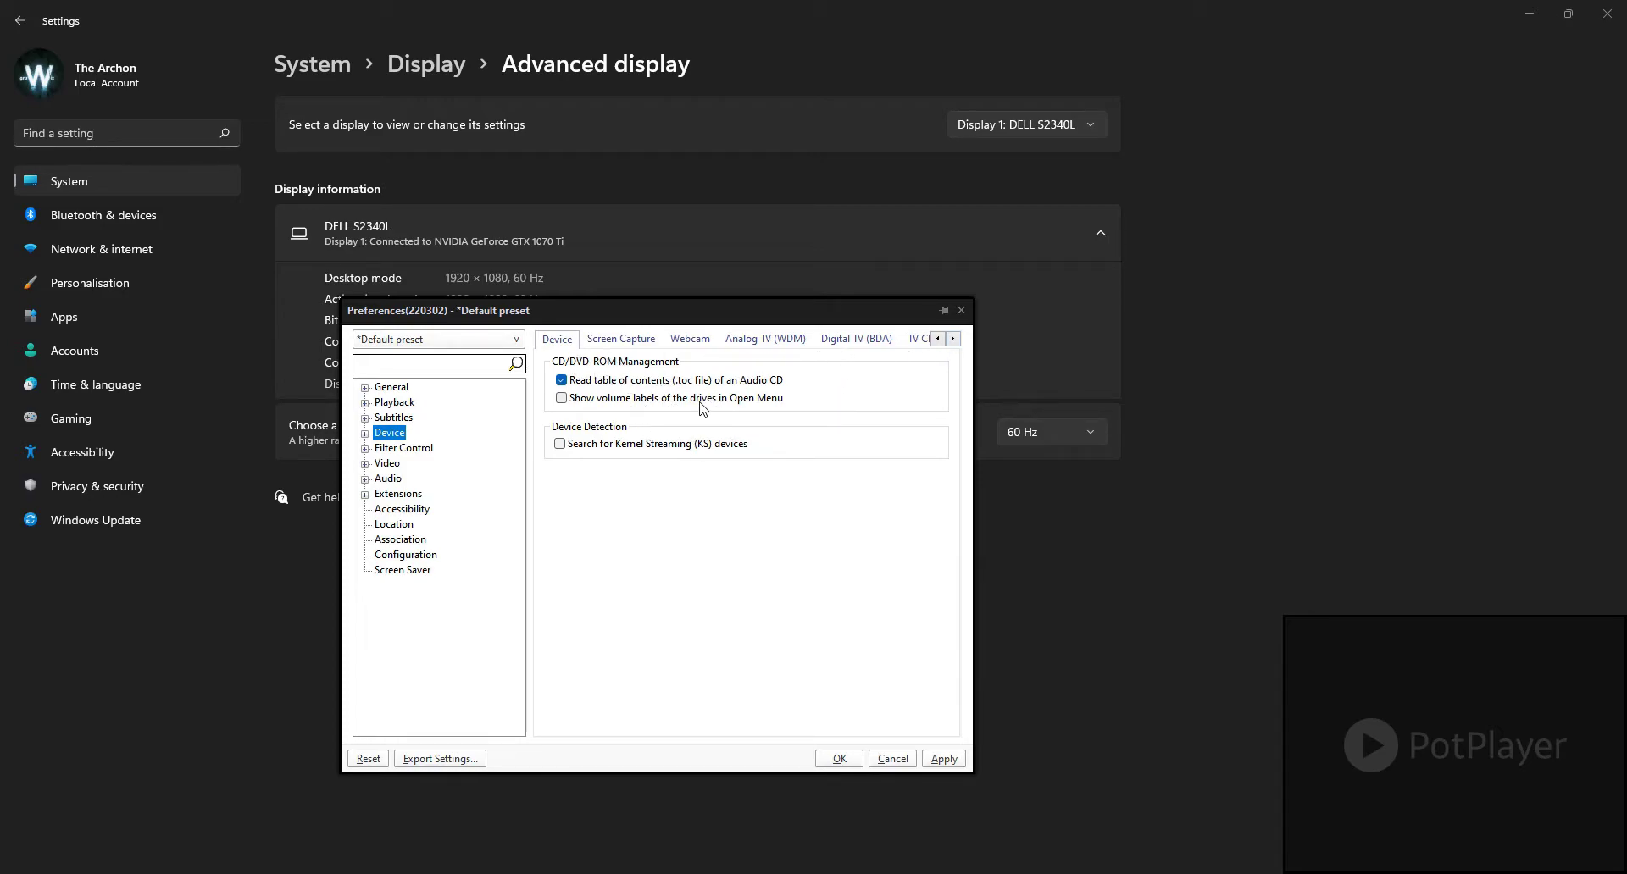
Step: Examine the built-in video and audio transform filter settings under Filter Control
left_click(416, 449)
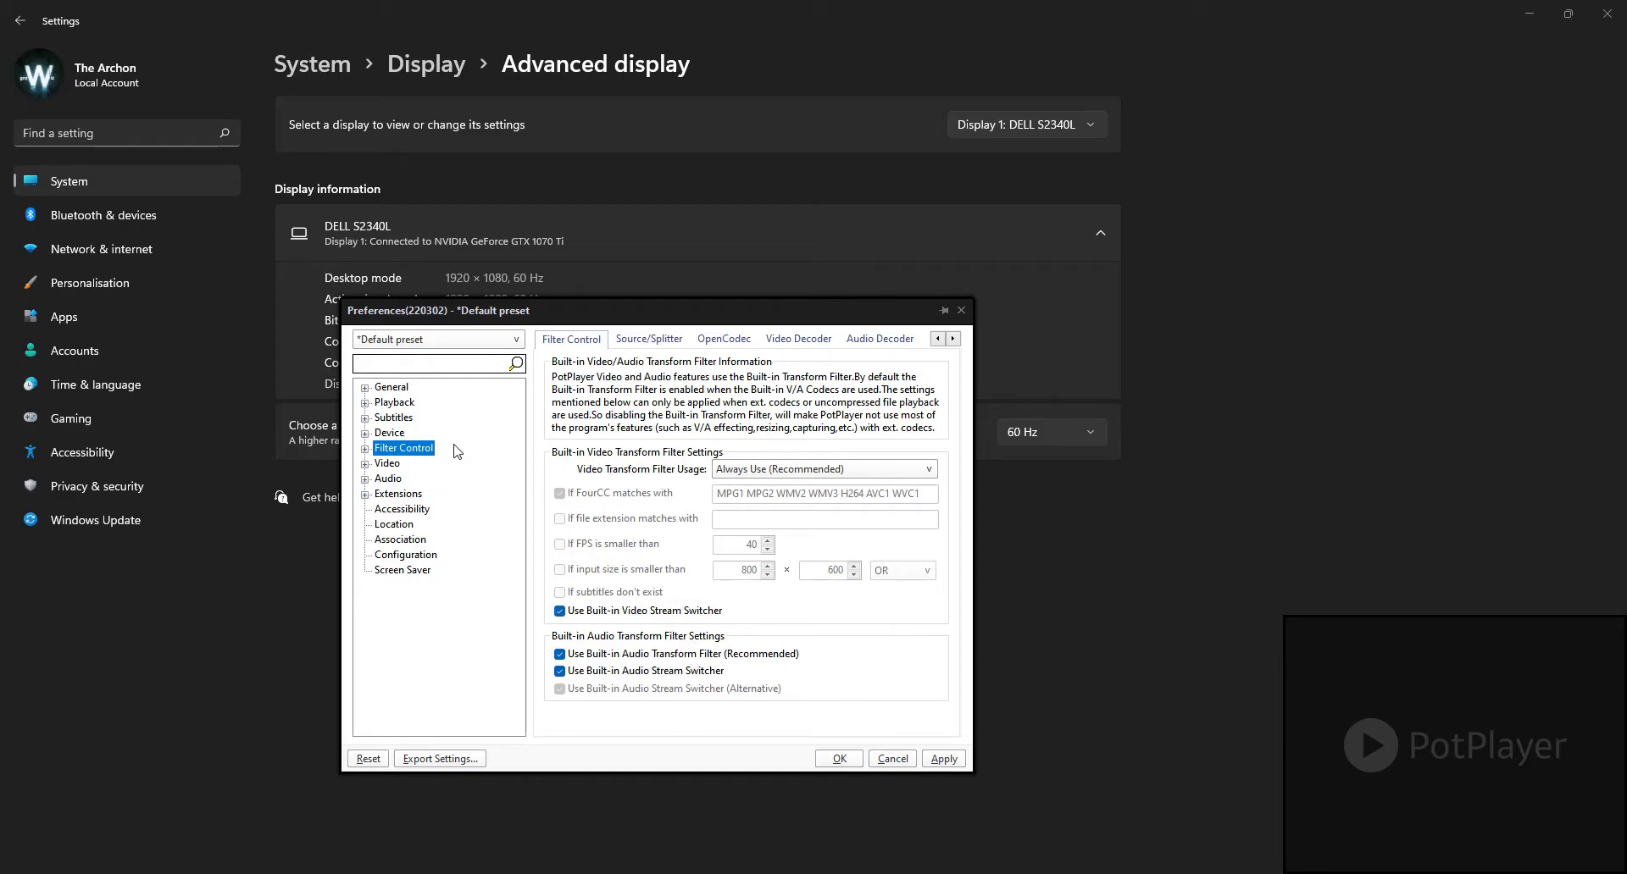
left_click(366, 449)
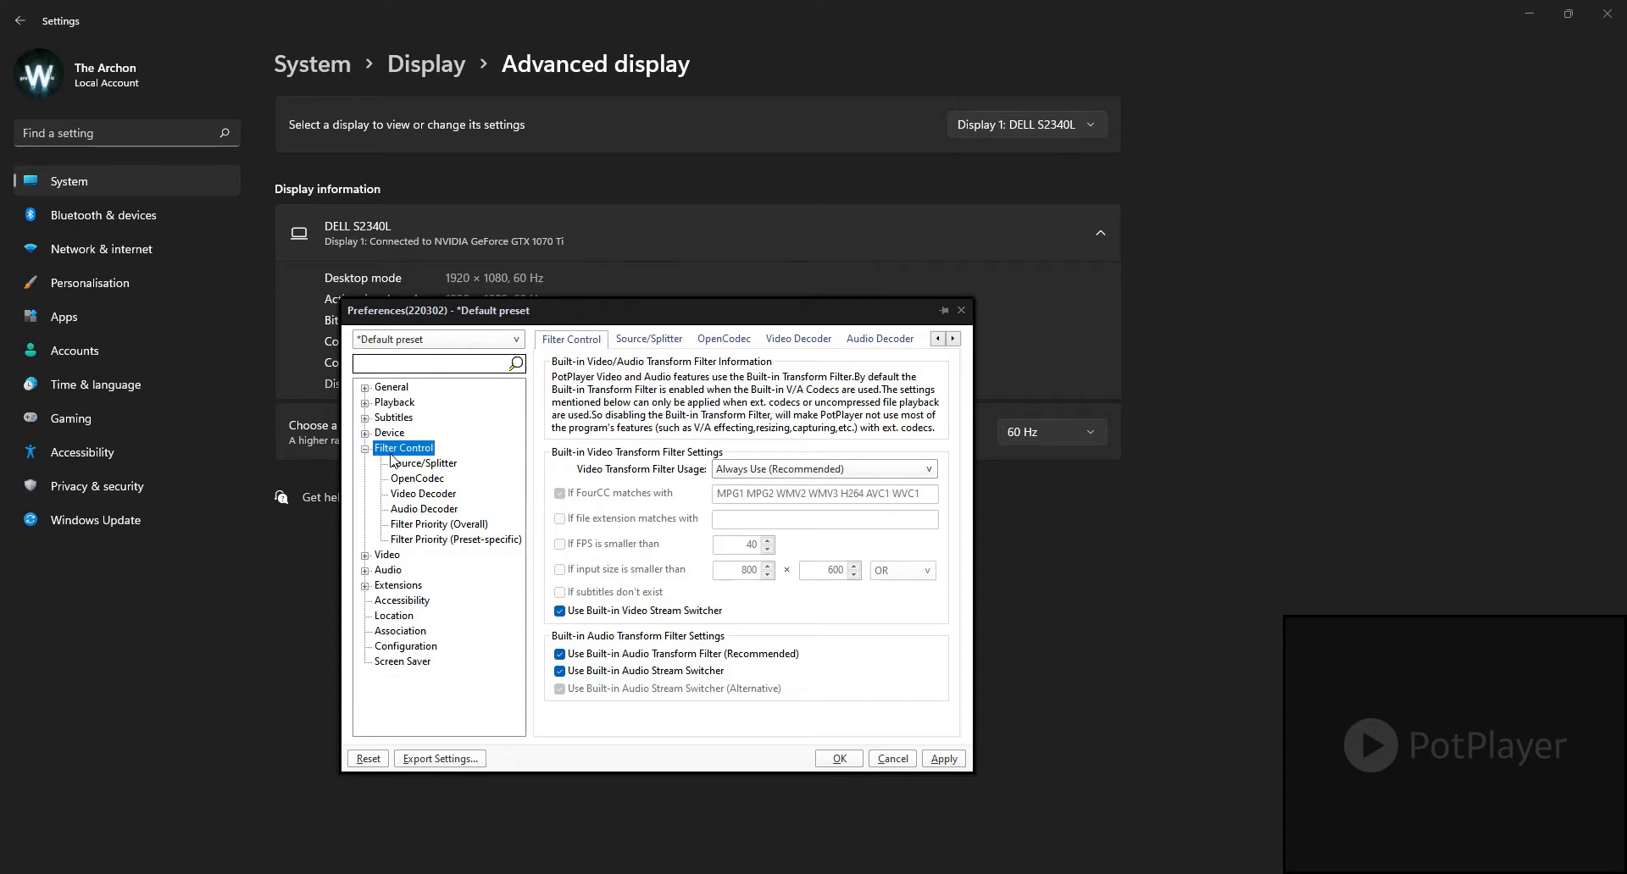
left_click(414, 477)
left_click(409, 448)
left_click(432, 465)
left_click(407, 450)
left_click(651, 340)
left_click(582, 340)
left_click(432, 465)
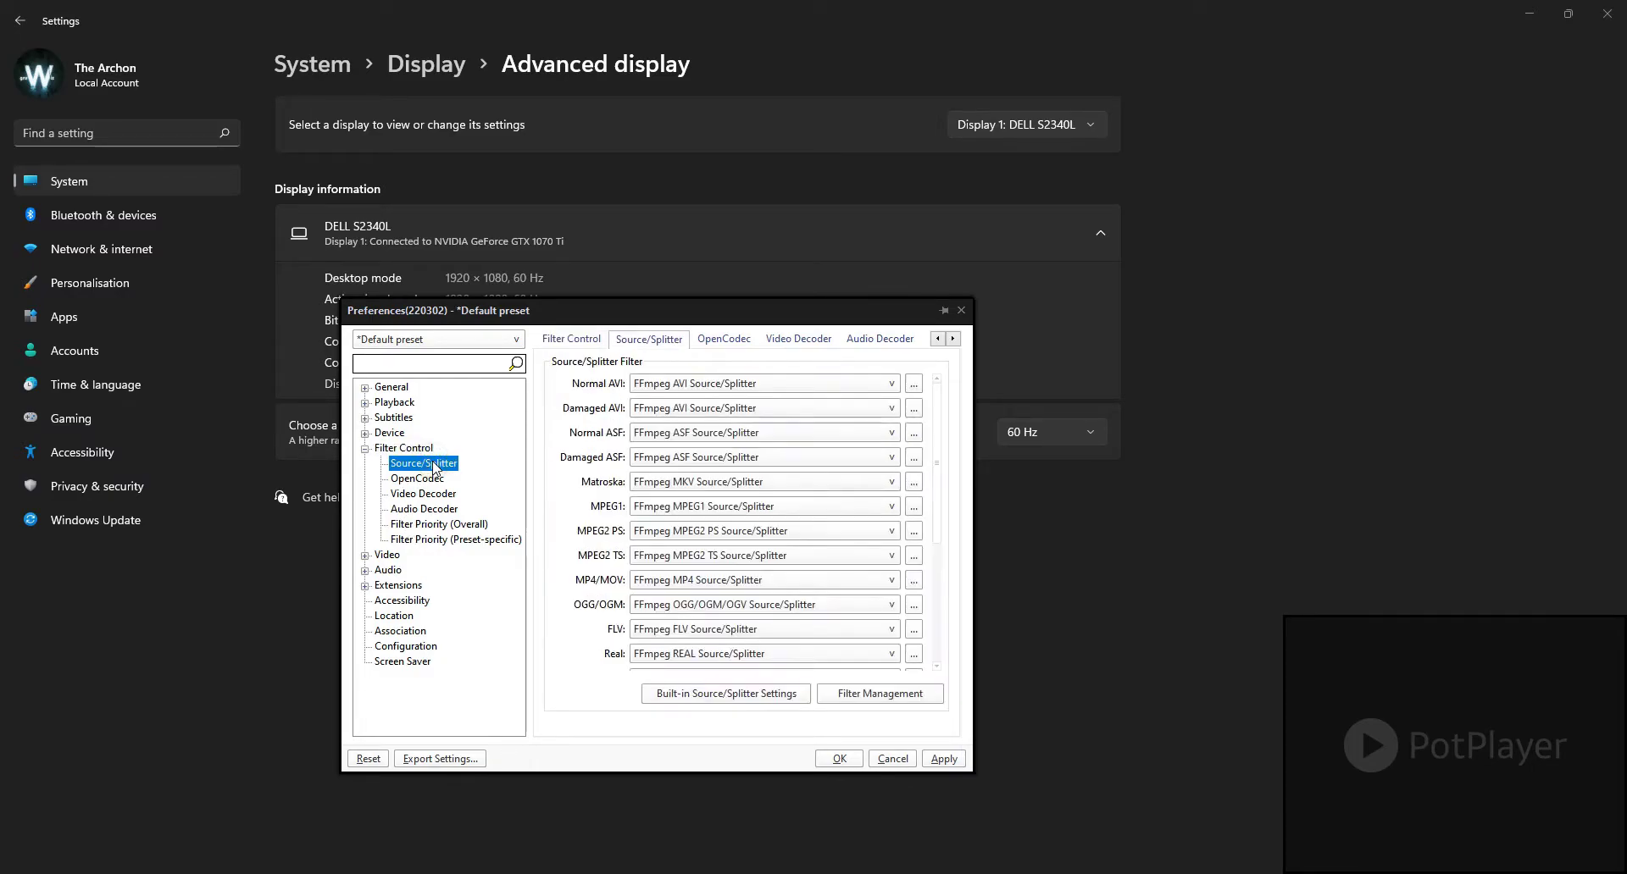
left_click(402, 452)
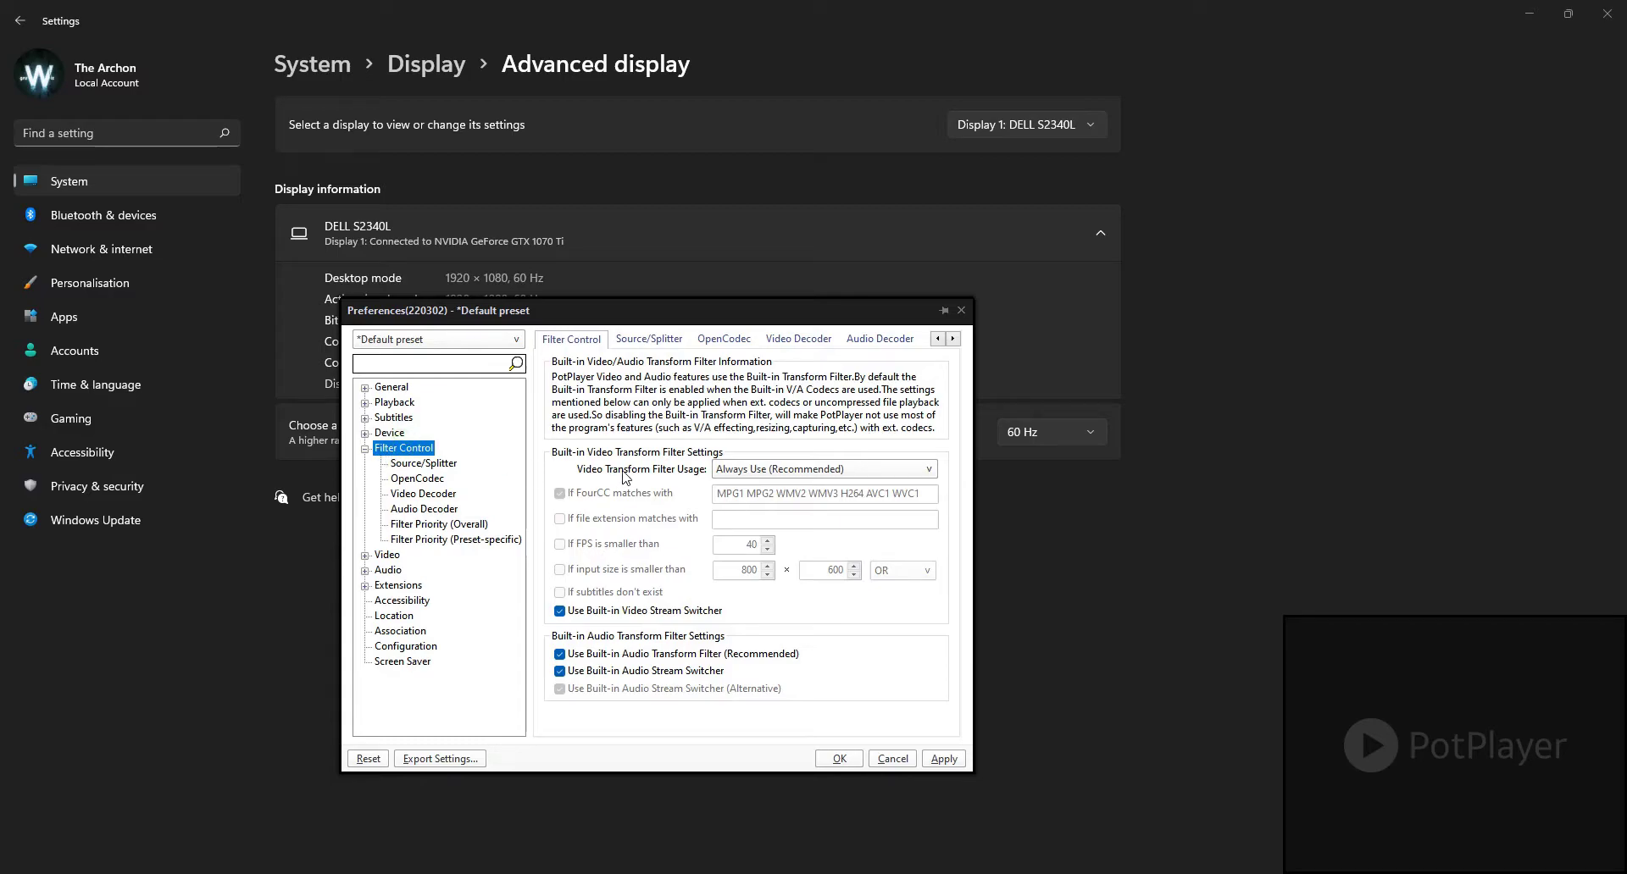
Step: Review the Source/Splitter filter assigned to each file format, including the choices available for MP3
left_click(421, 466)
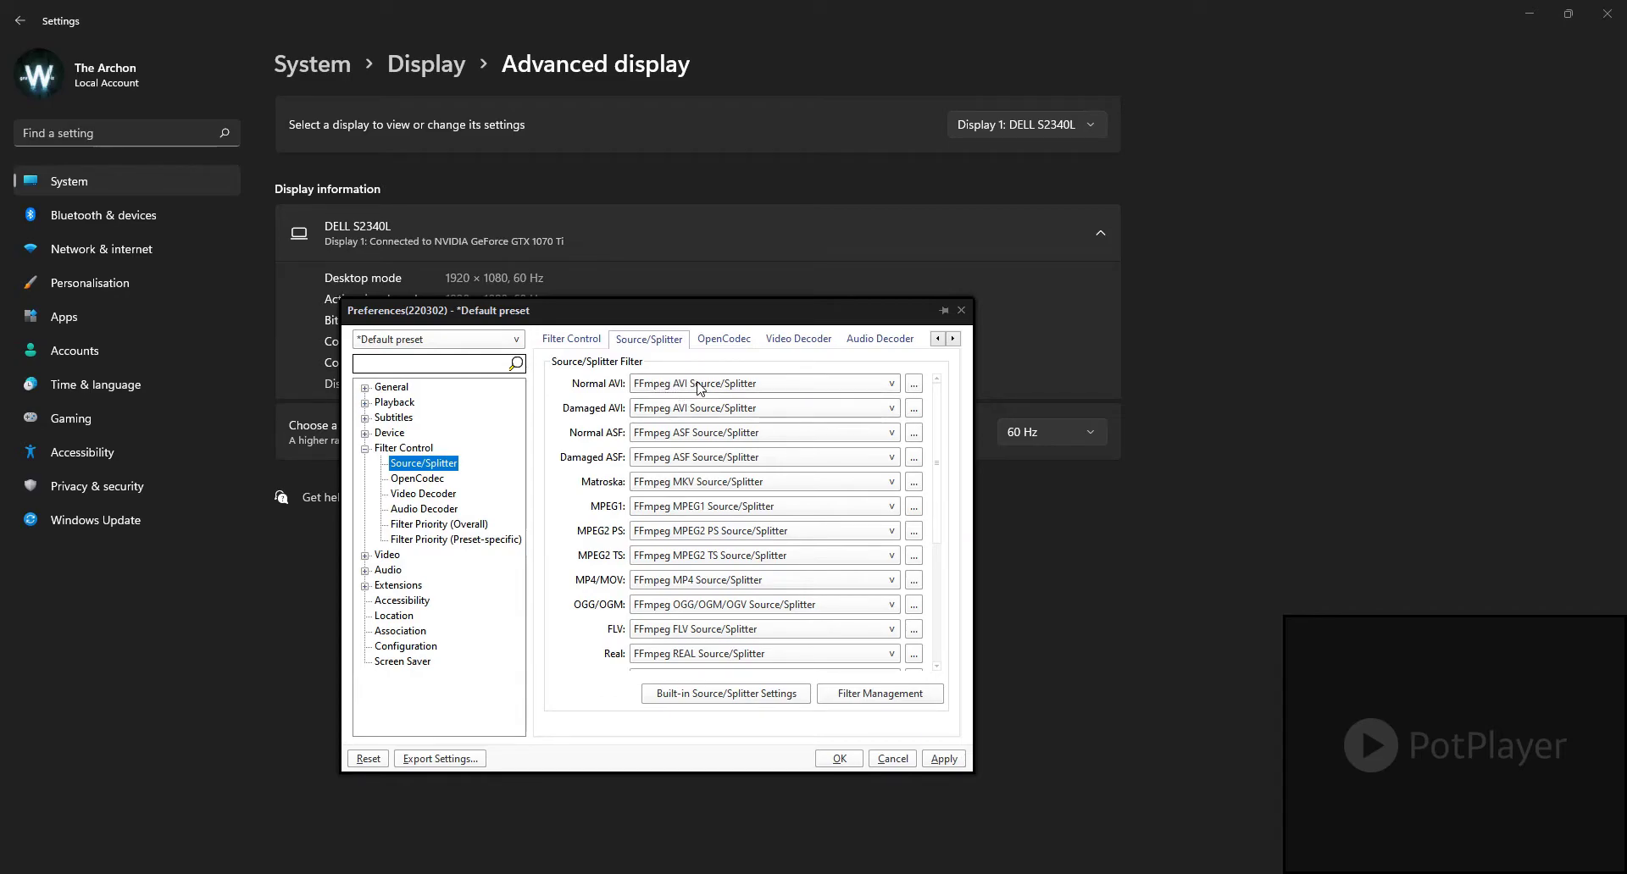
left_click_drag(941, 453, 932, 583)
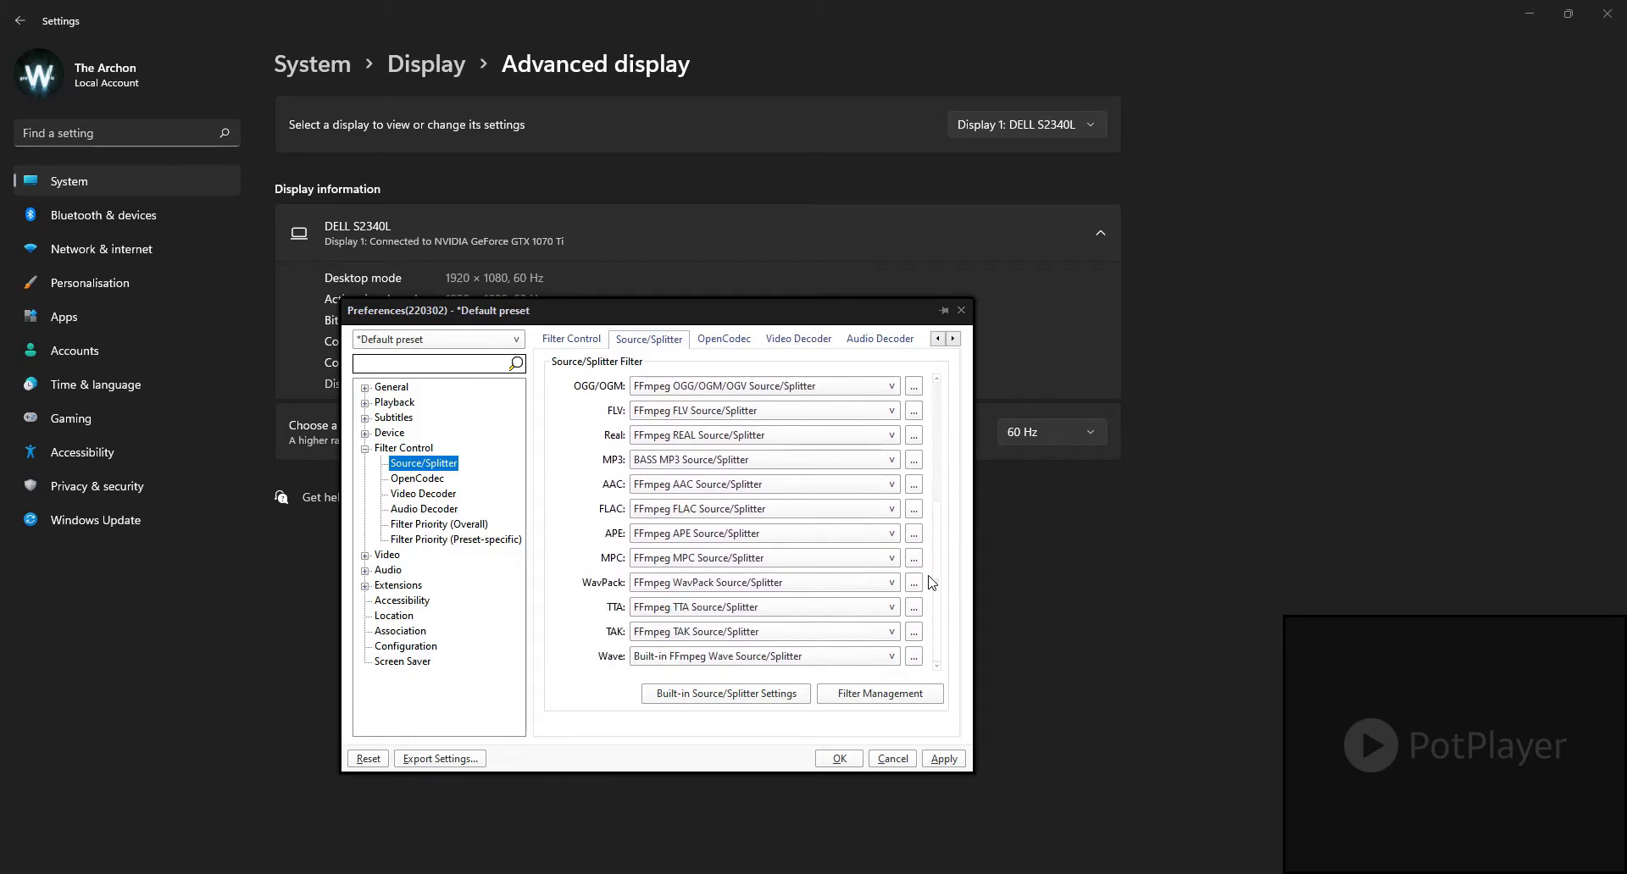
left_click(660, 459)
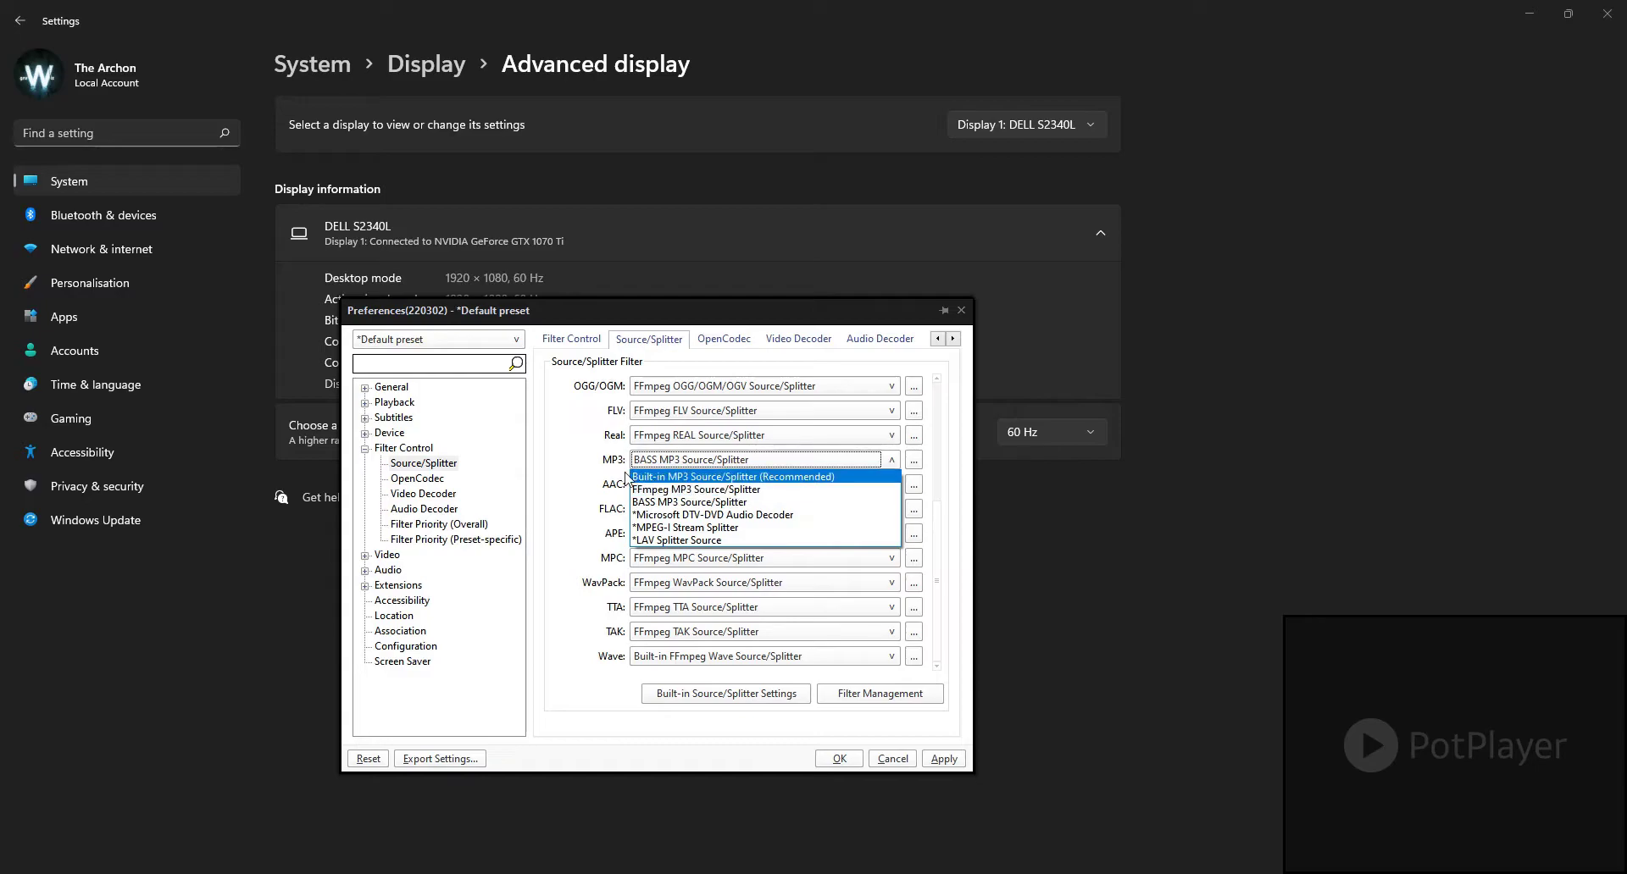
left_click(579, 479)
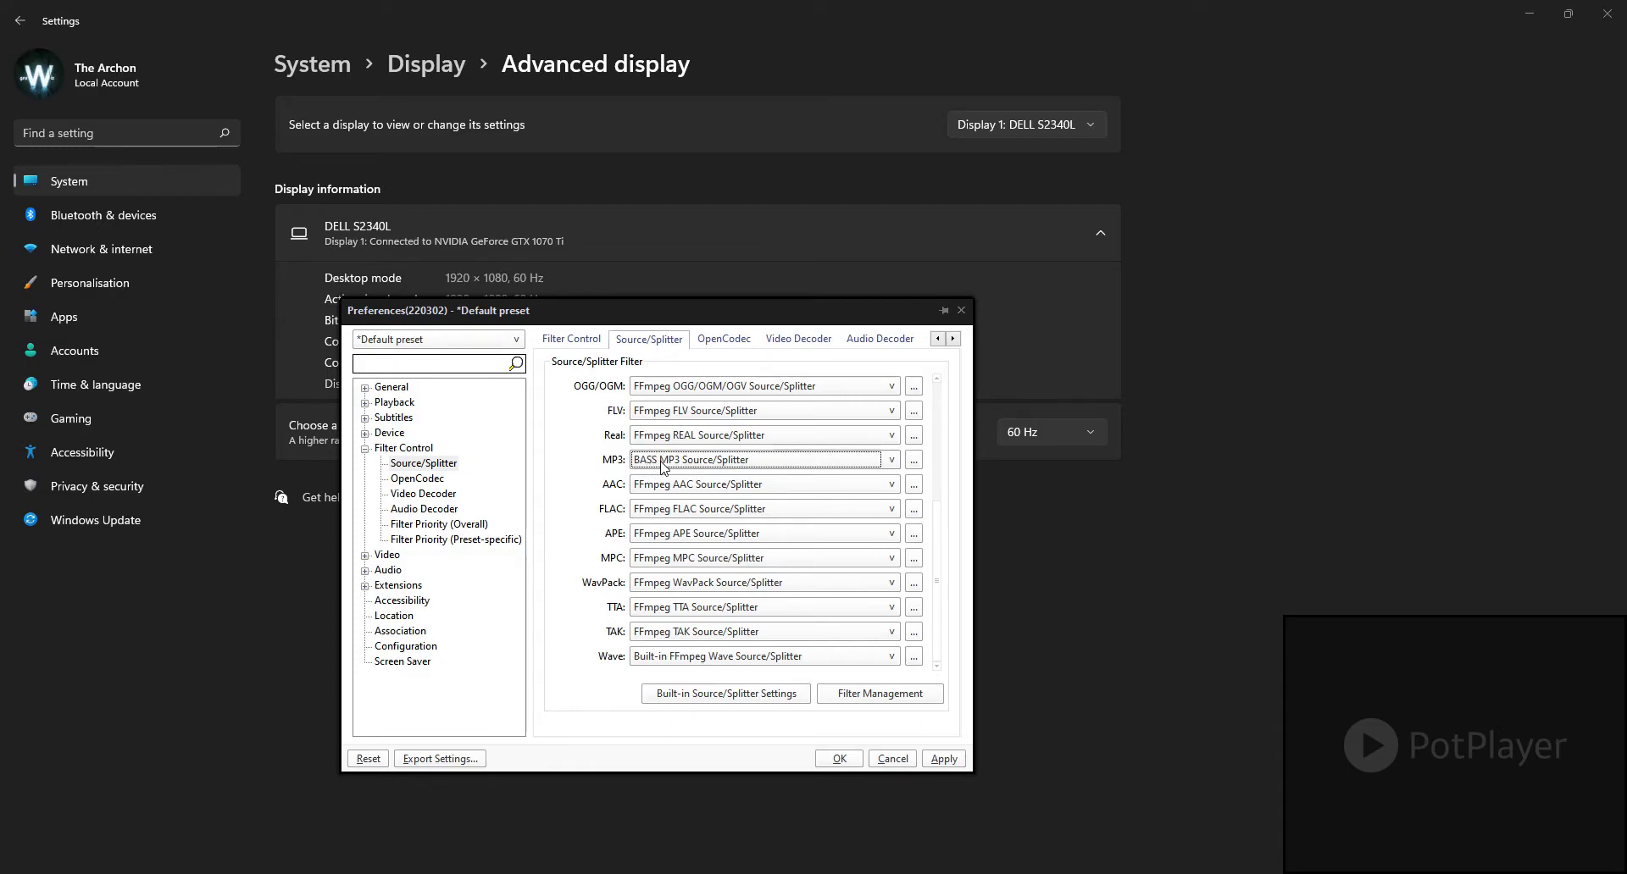
left_click(585, 469)
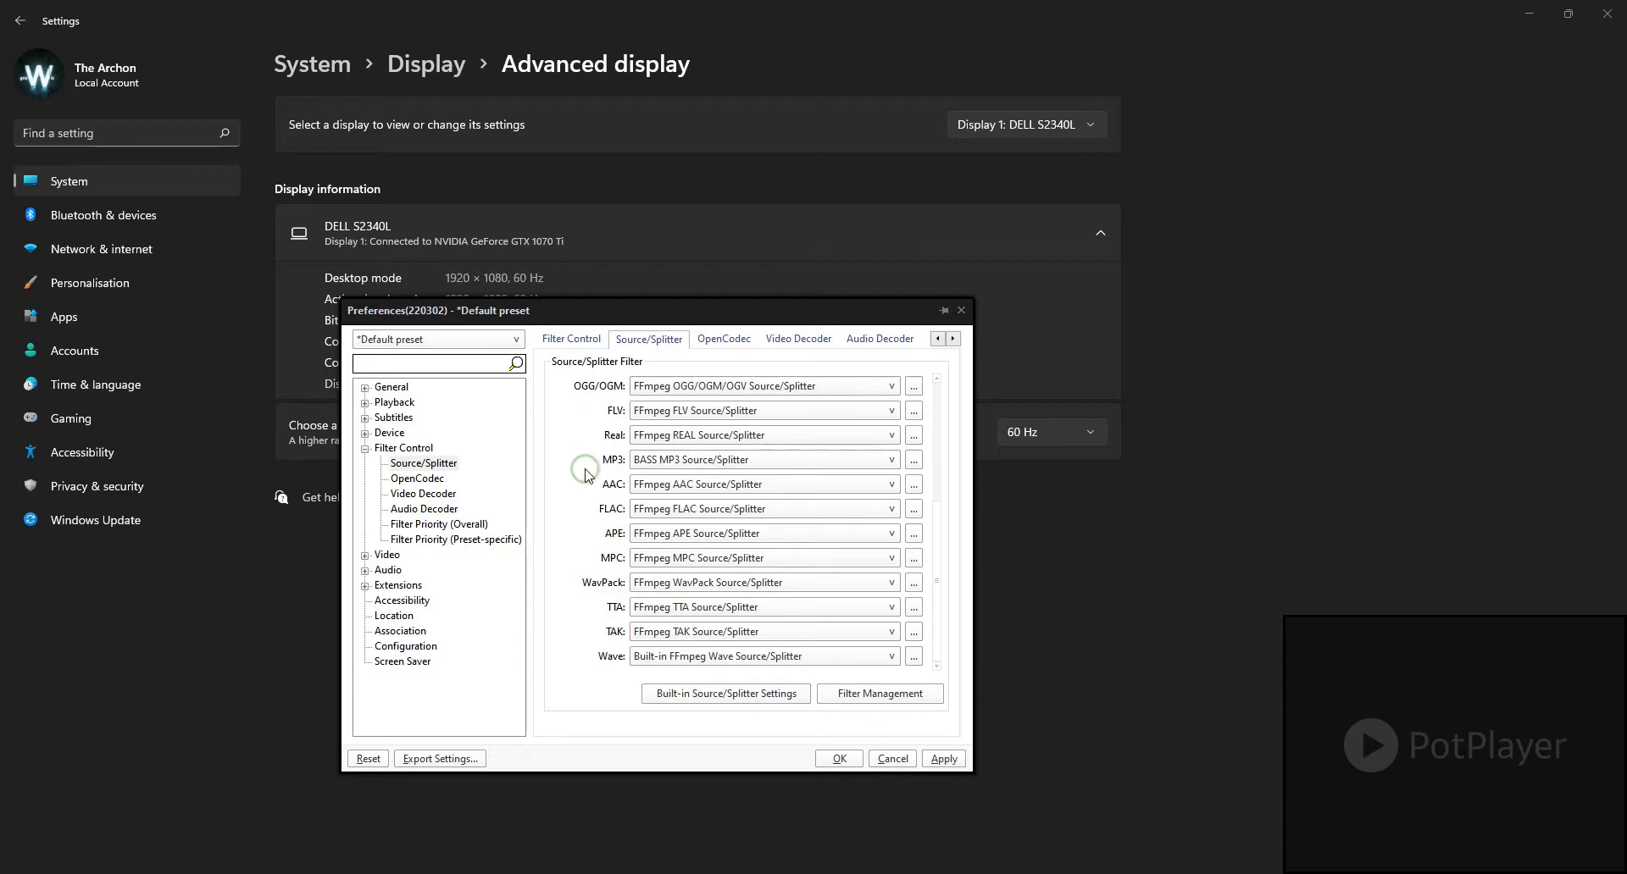
left_click_drag(937, 530, 941, 389)
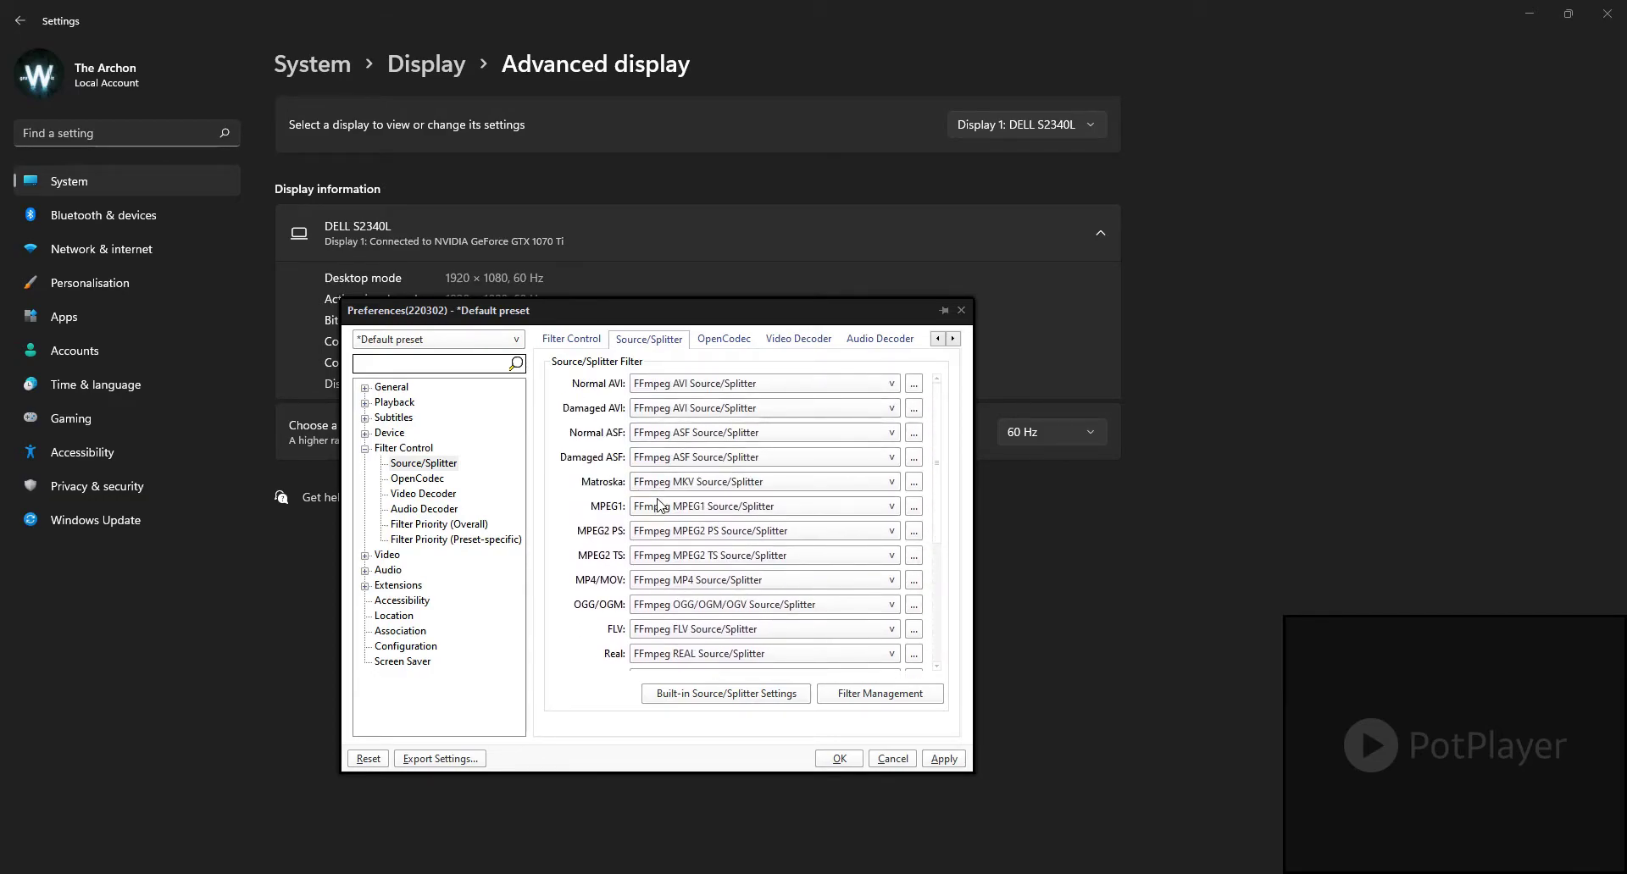
Step: Review the OpenCodec decoder and encoder presentations, including the choices for the built-in QuickSync decoder
left_click(434, 480)
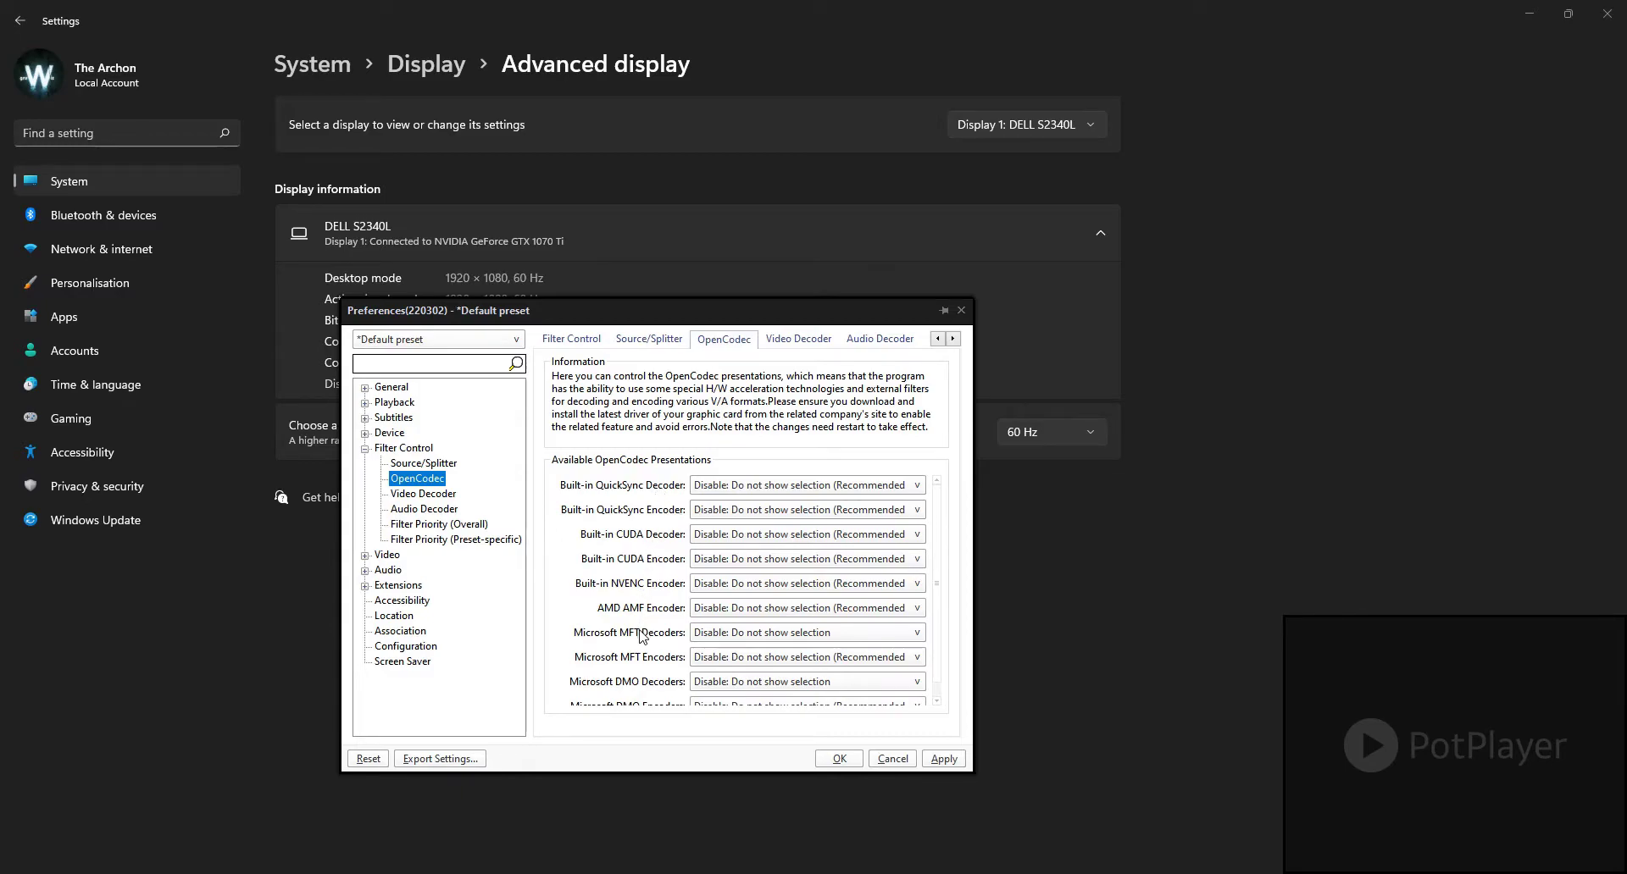
left_click(746, 488)
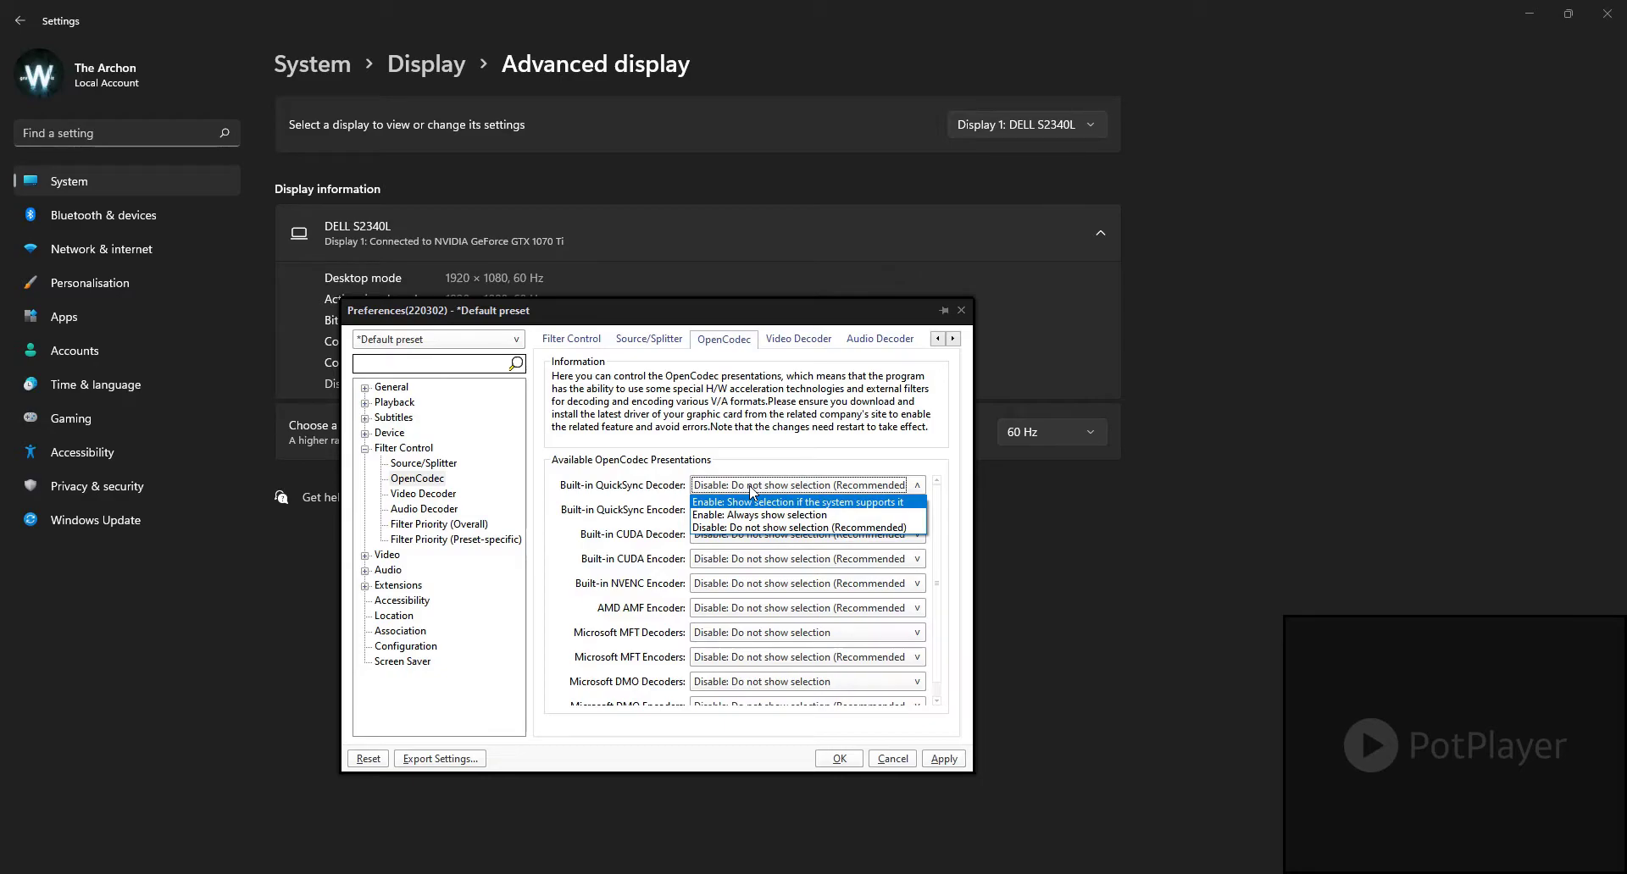
left_click(751, 489)
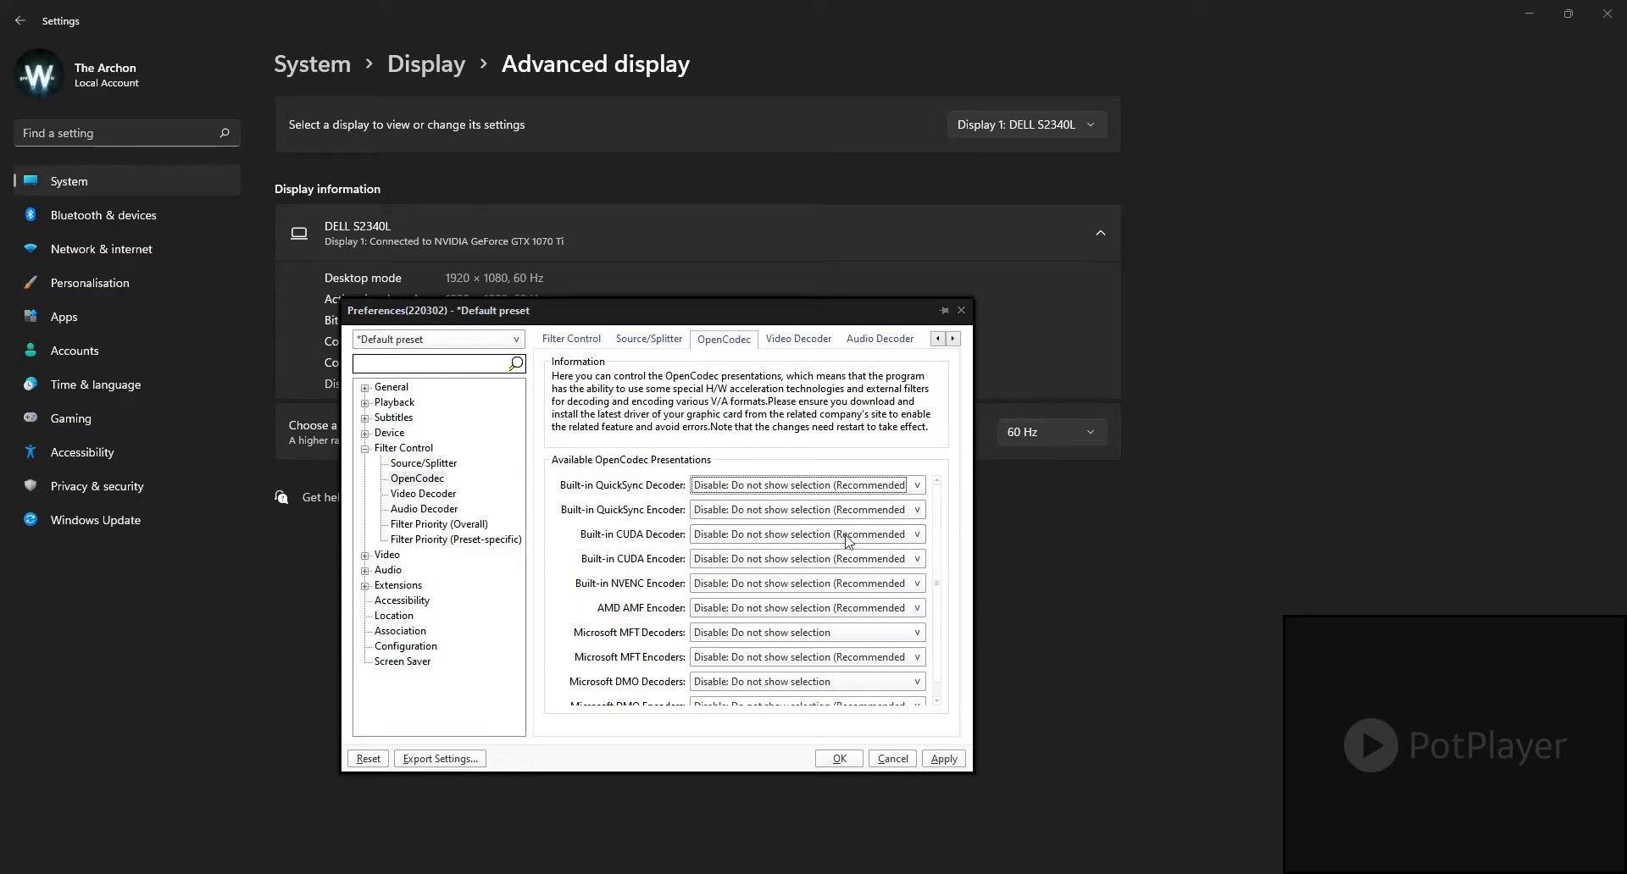
mouse_move(936, 513)
left_mouse_down()
mouse_move(939, 550)
mouse_move(944, 497)
left_mouse_up()
left_click_drag(938, 641, 940, 672)
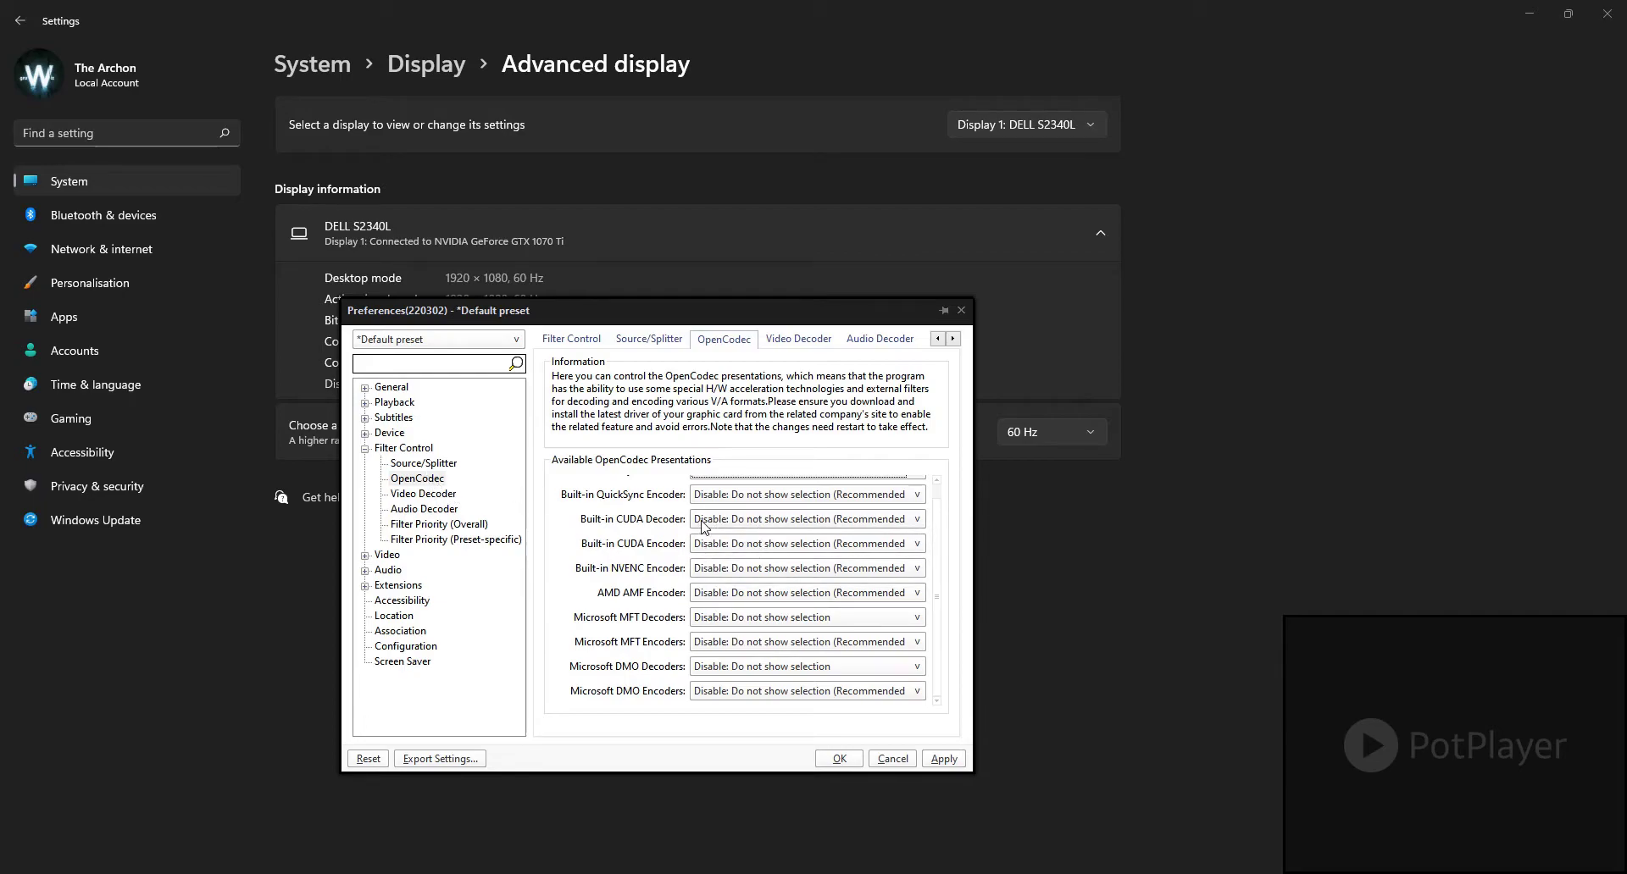
Step: Review the Video Decoder assigned to each format, including the decoder configuration opened from MS Screen V4 and VP8
left_click(430, 495)
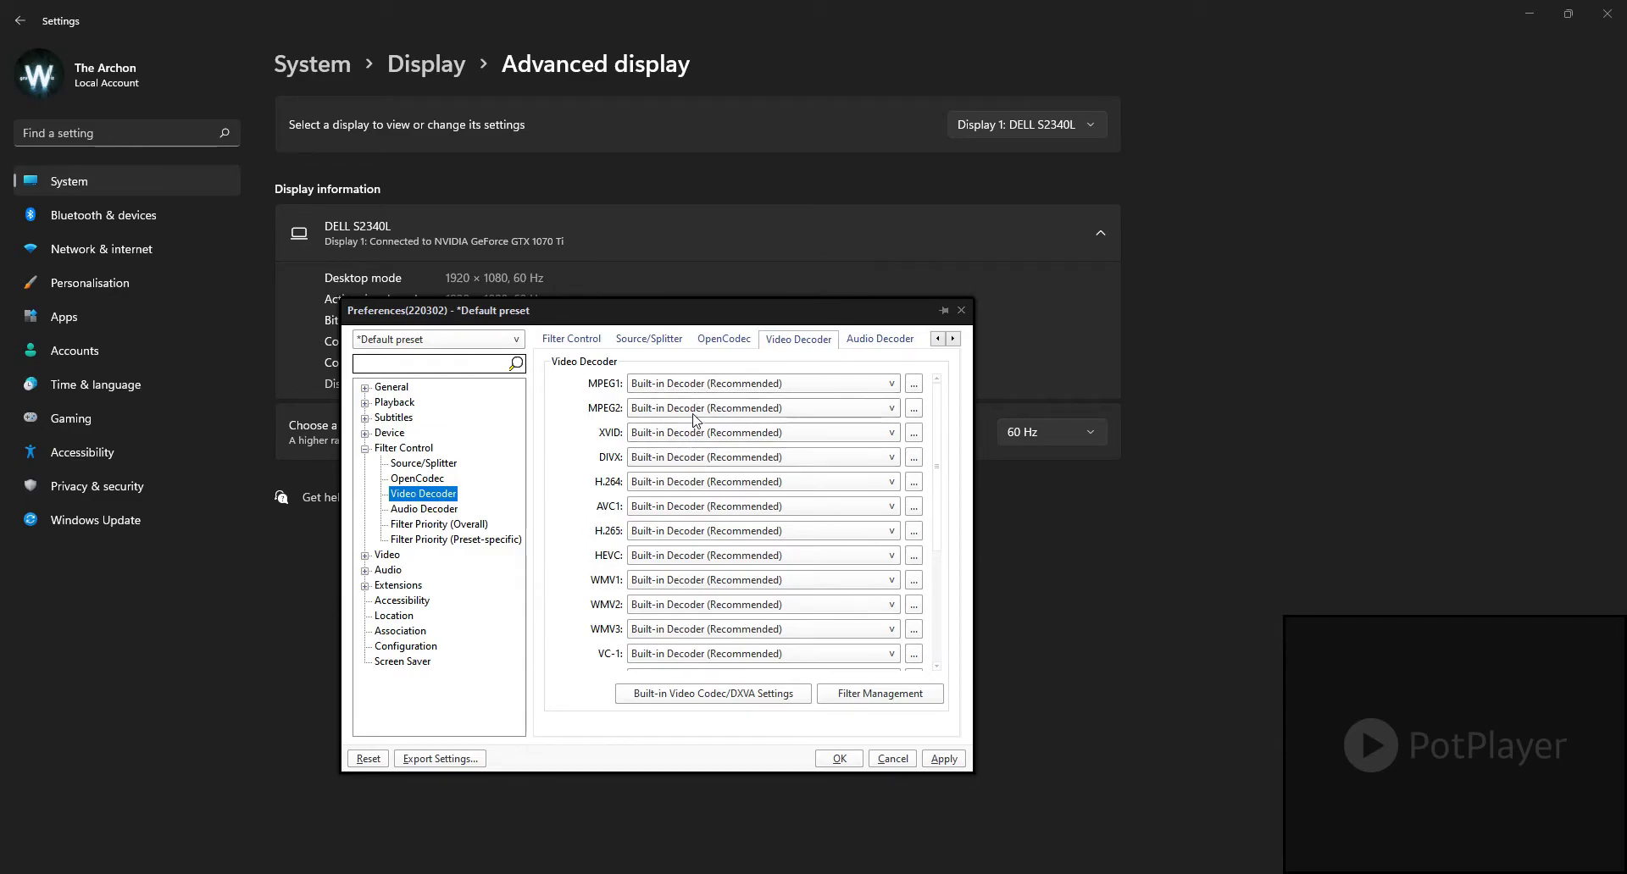
left_click_drag(938, 521, 937, 644)
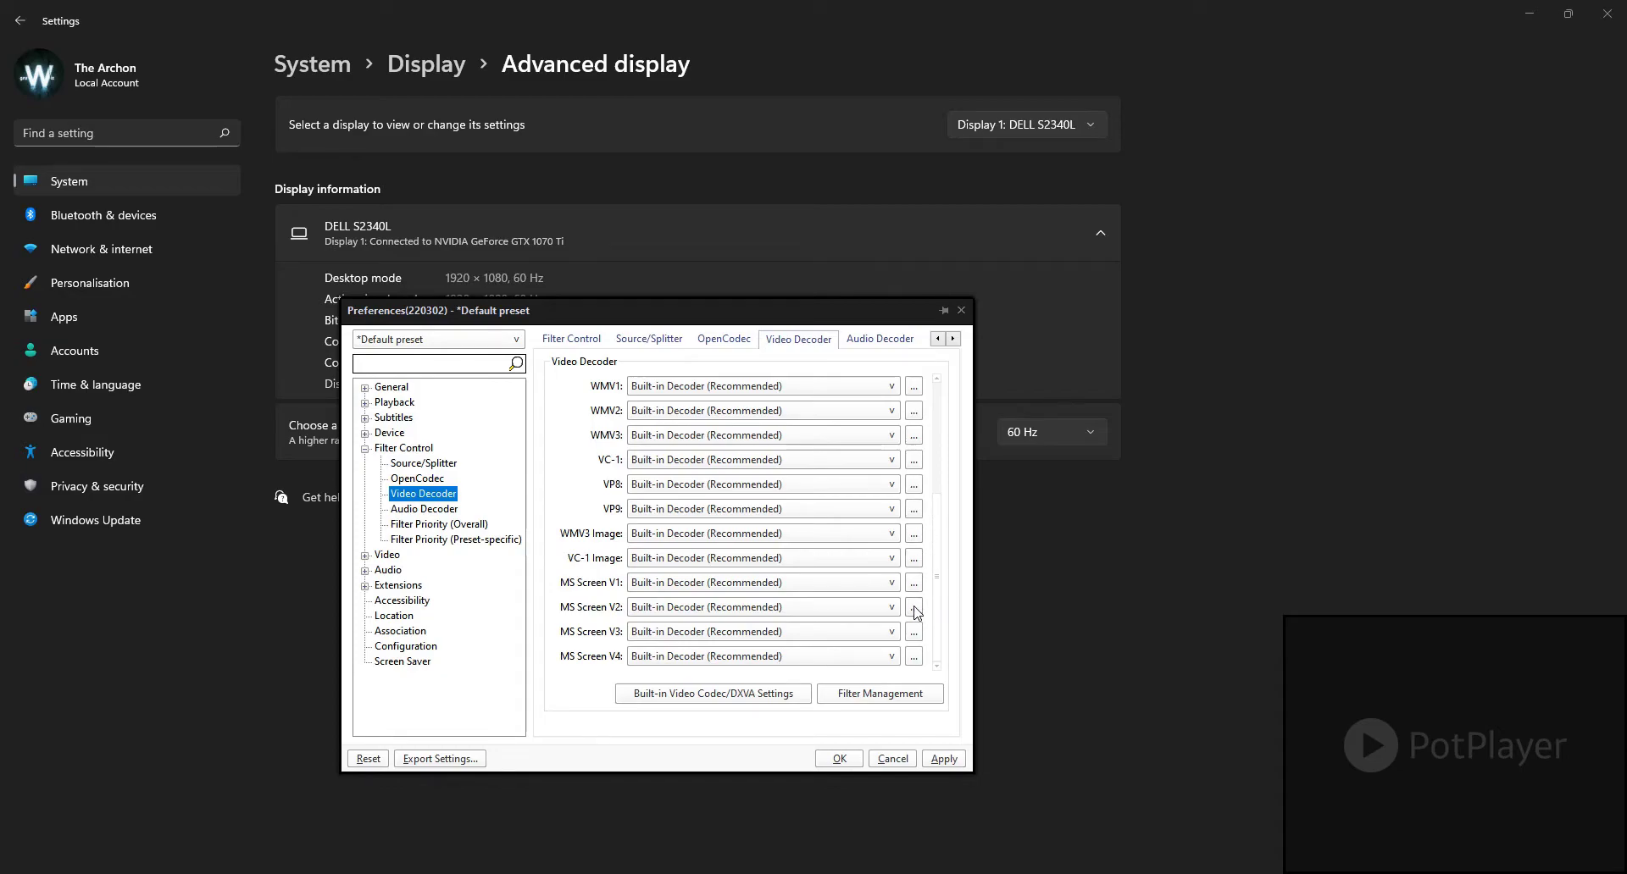
left_click(913, 657)
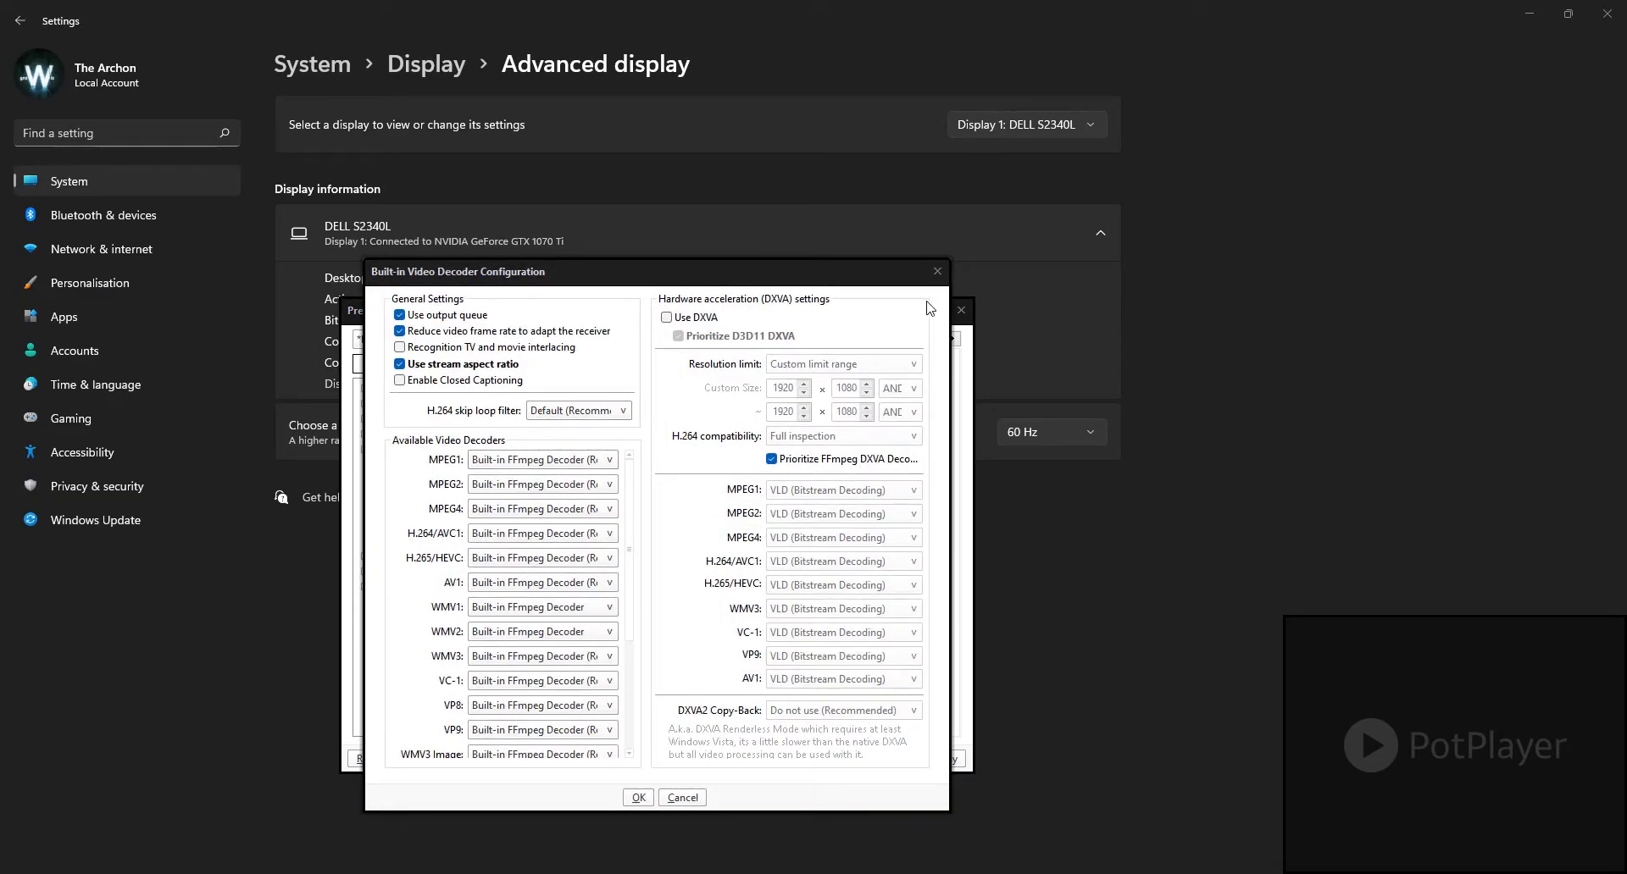
left_click(937, 272)
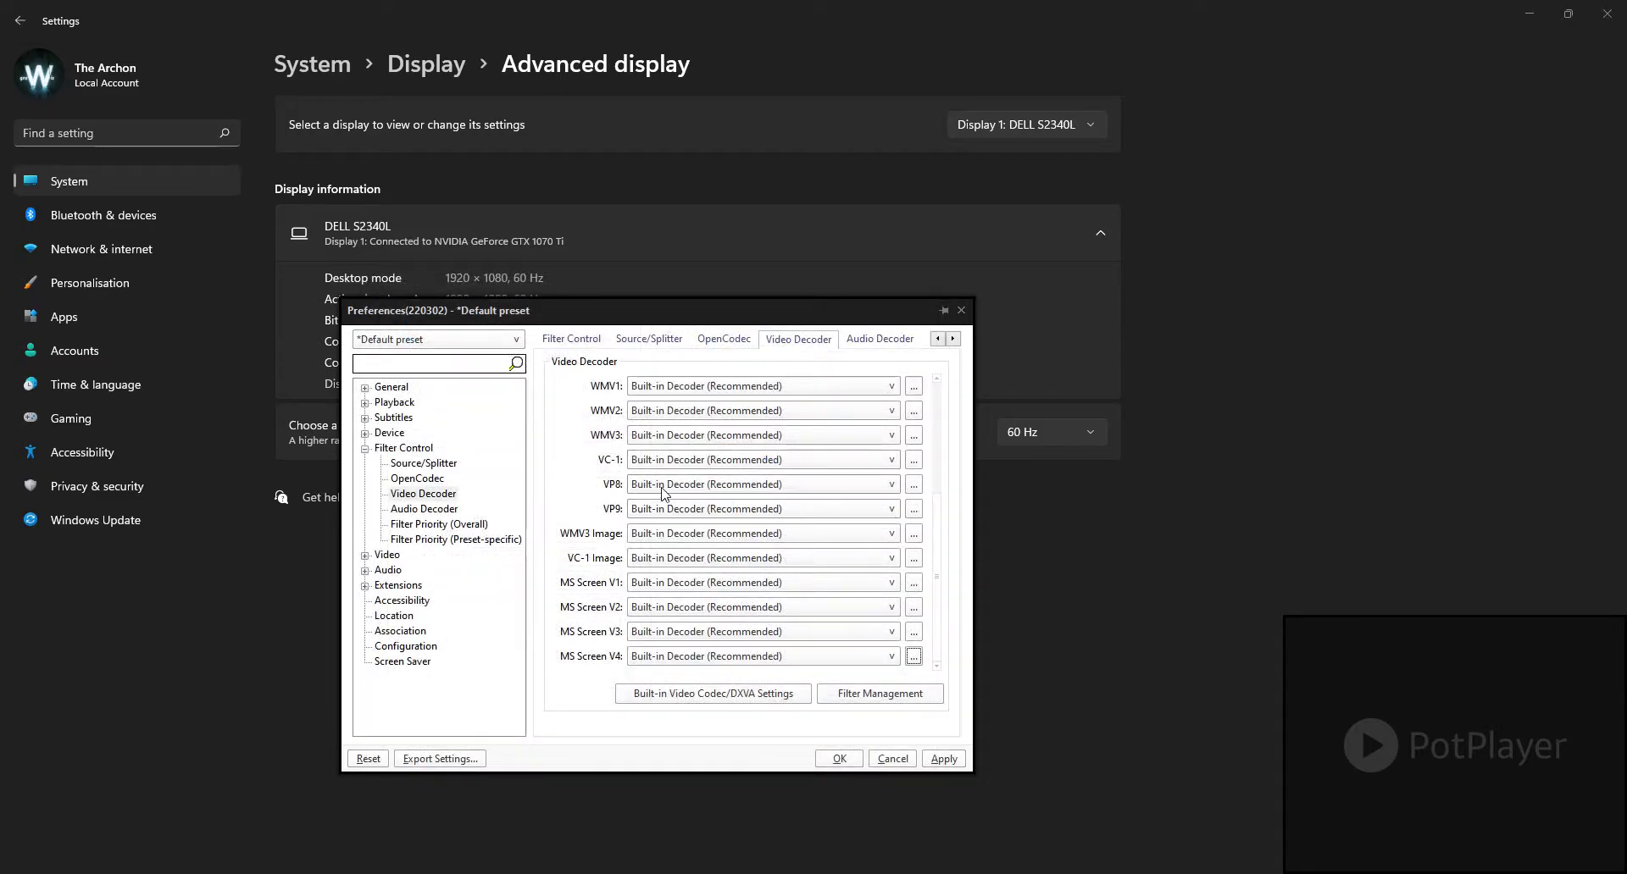
left_click(914, 486)
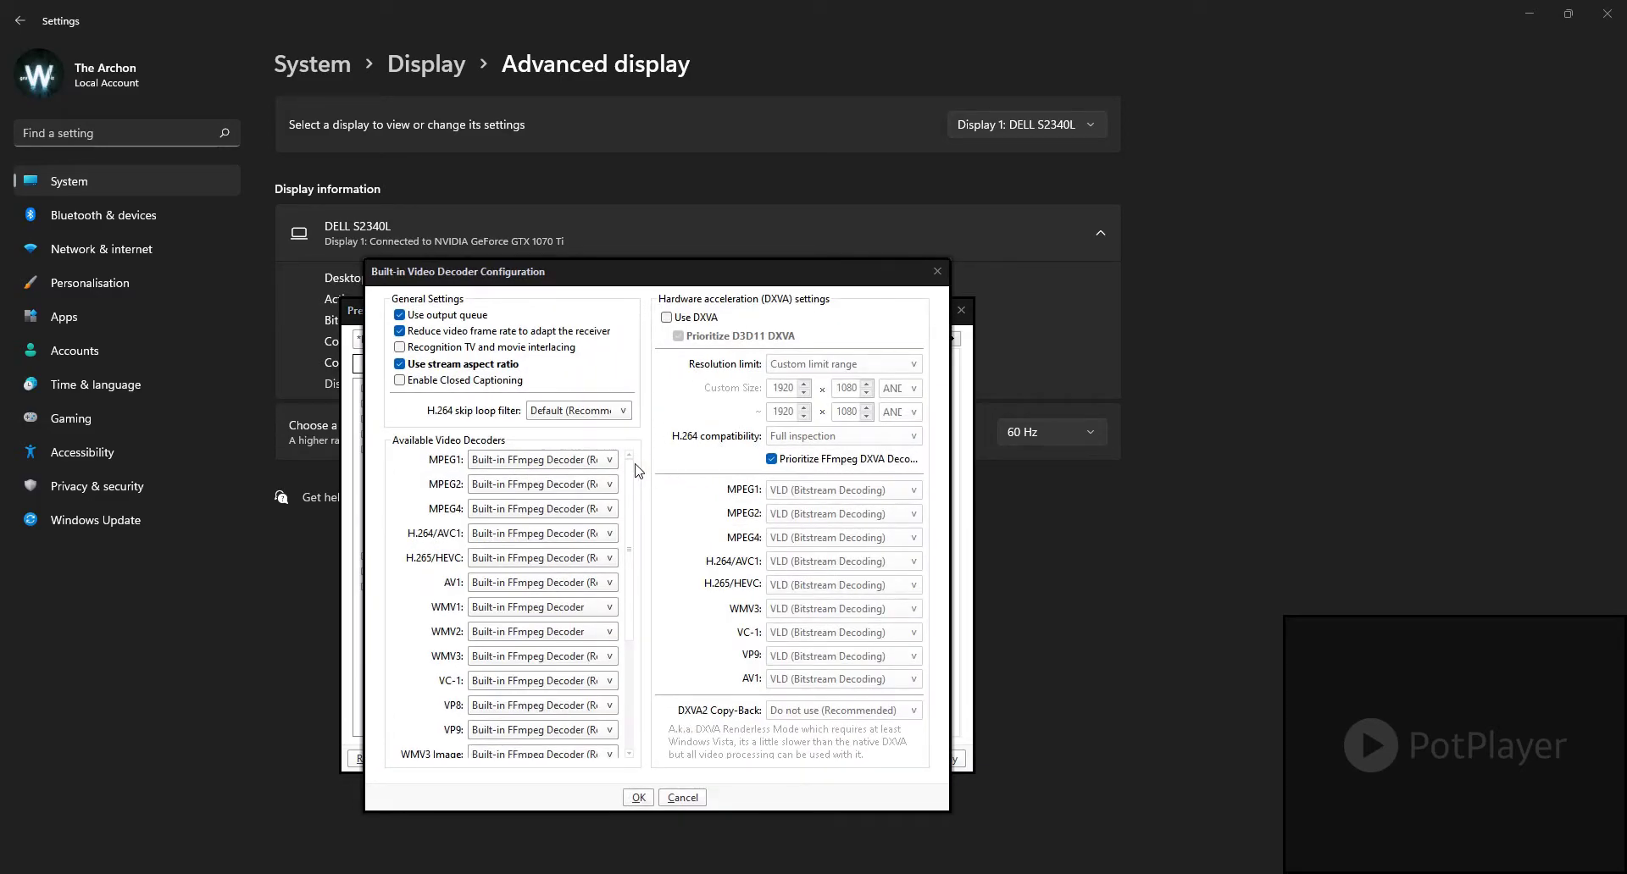
left_click(937, 271)
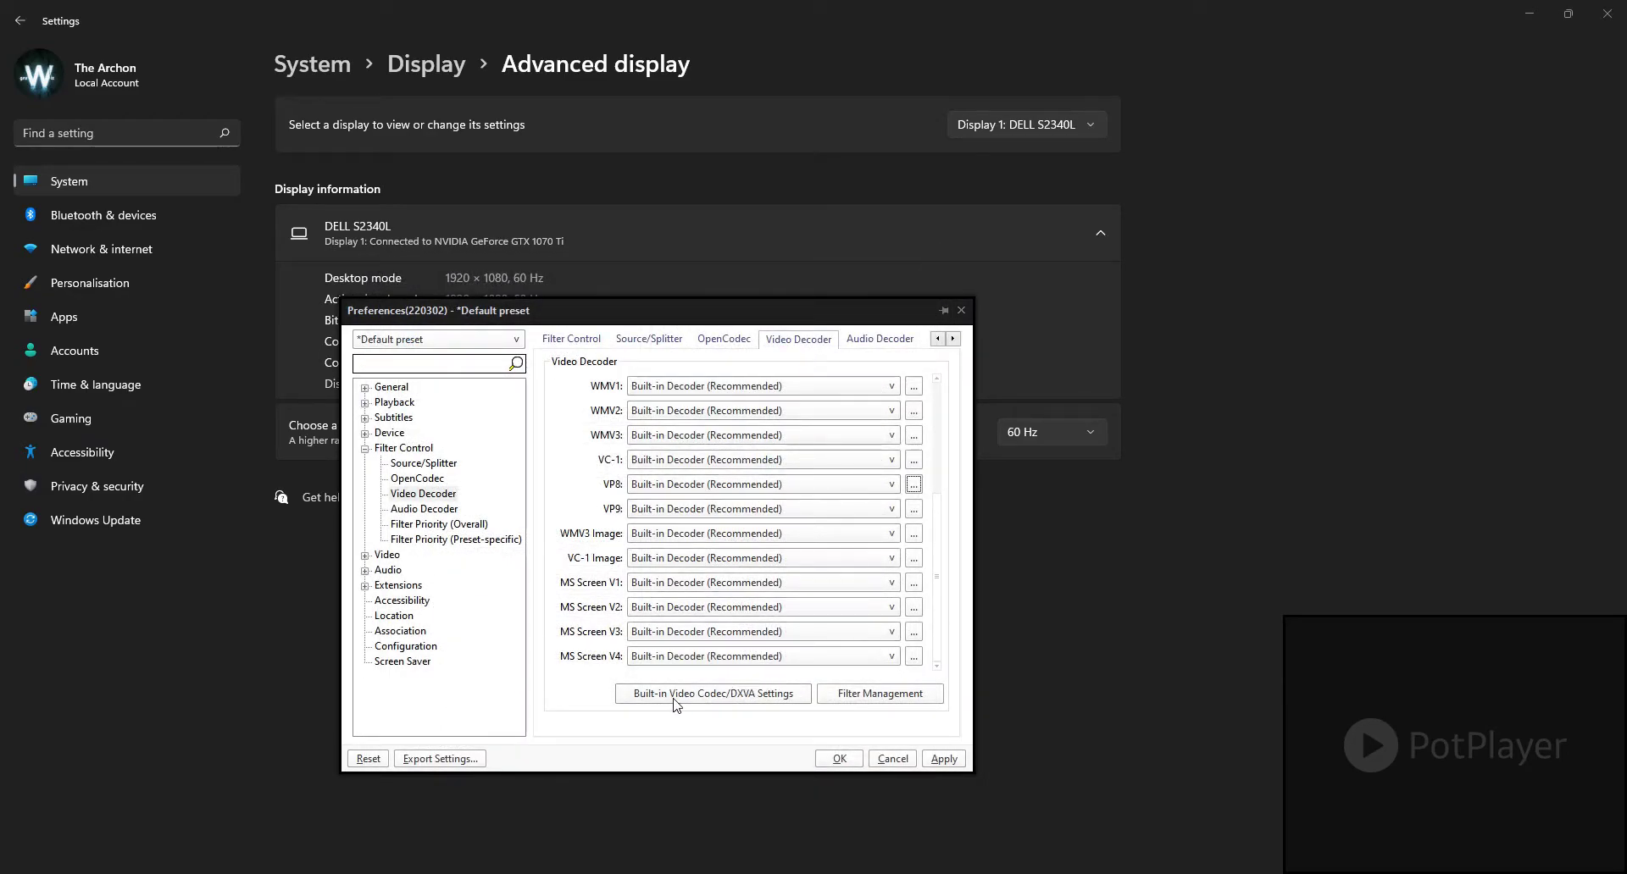
Step: Enable DXVA in the built-in video codec settings and inspect the custom size limits
left_click(759, 696)
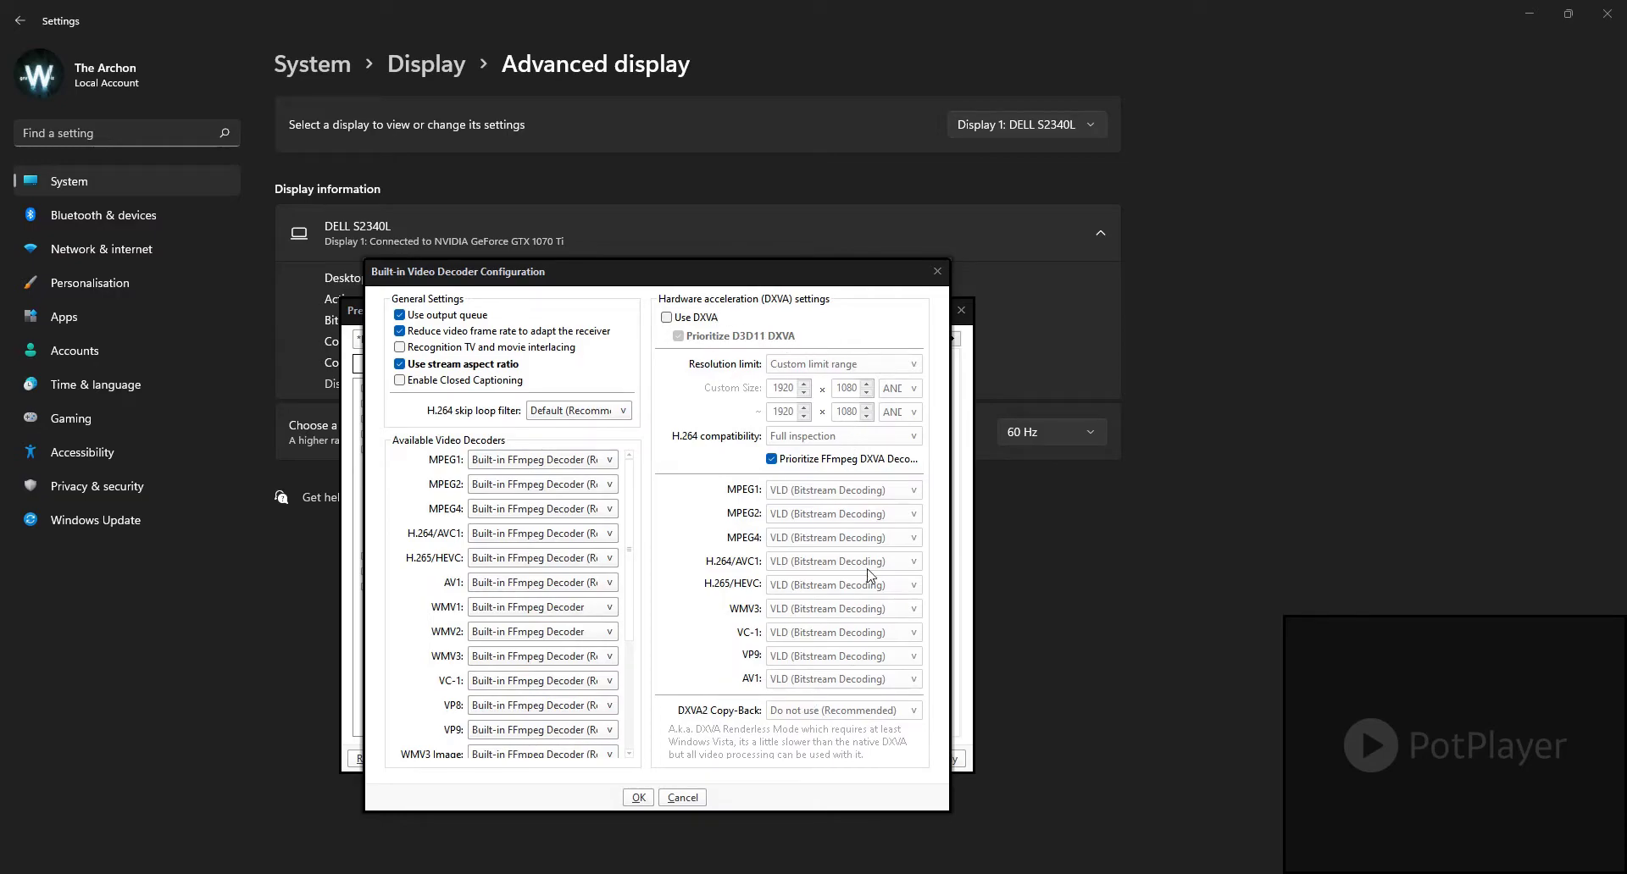
left_click(666, 317)
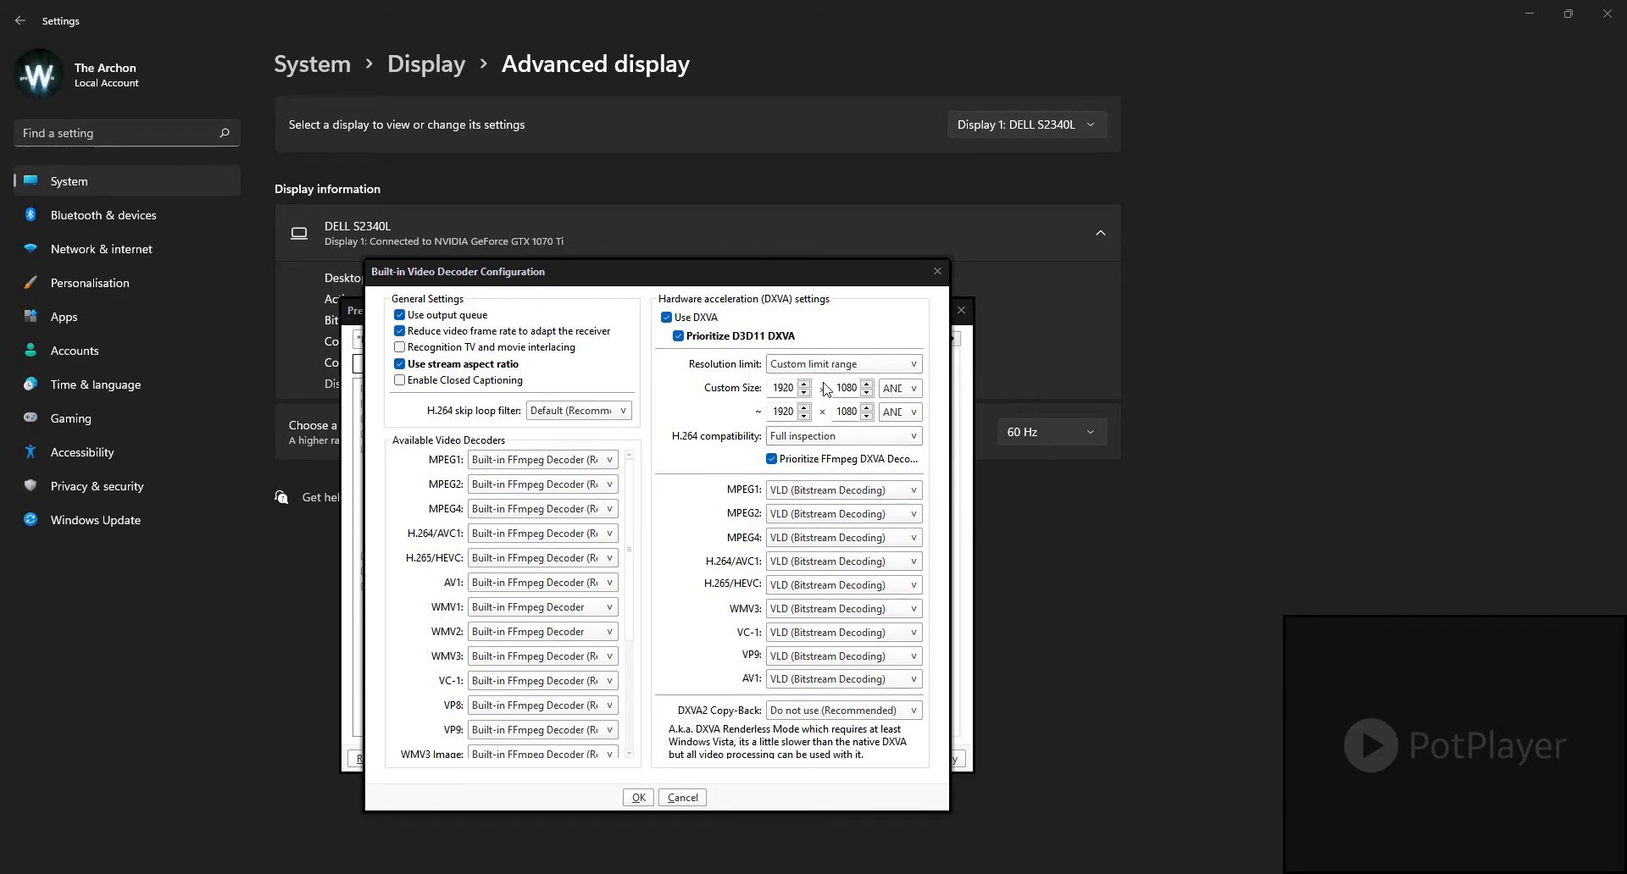
left_click(781, 410)
double_click(789, 411)
left_click(786, 412)
double_click(777, 411)
double_click(775, 389)
left_click(848, 390)
Step: Set the DXVA resolution limit to Auto (Recommended) and turn DXVA off
left_click(856, 366)
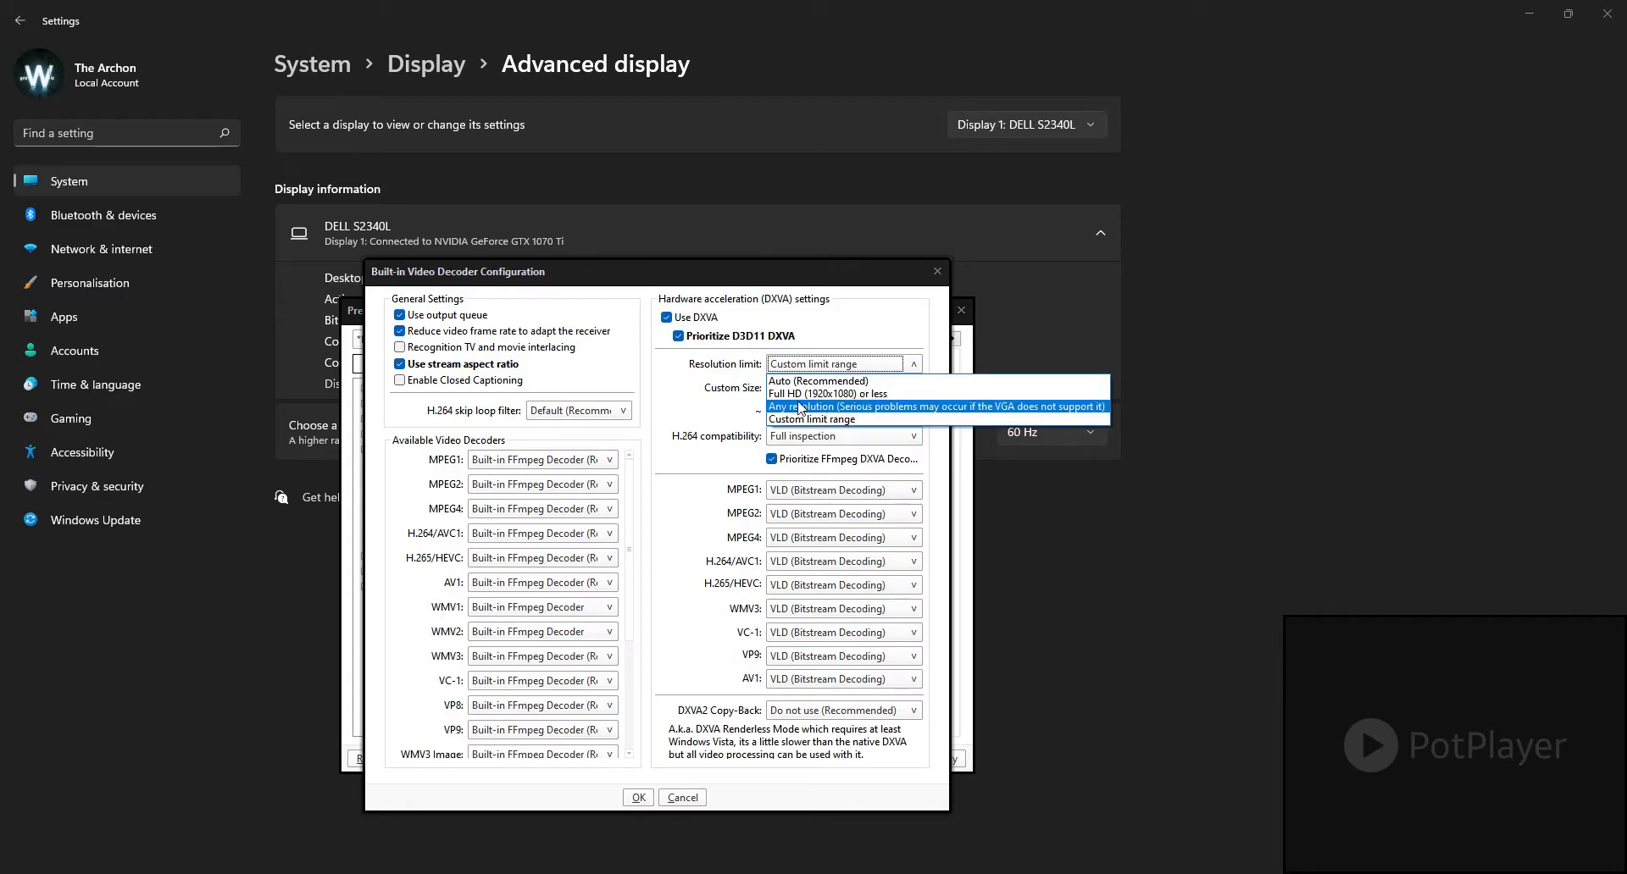
left_click(811, 381)
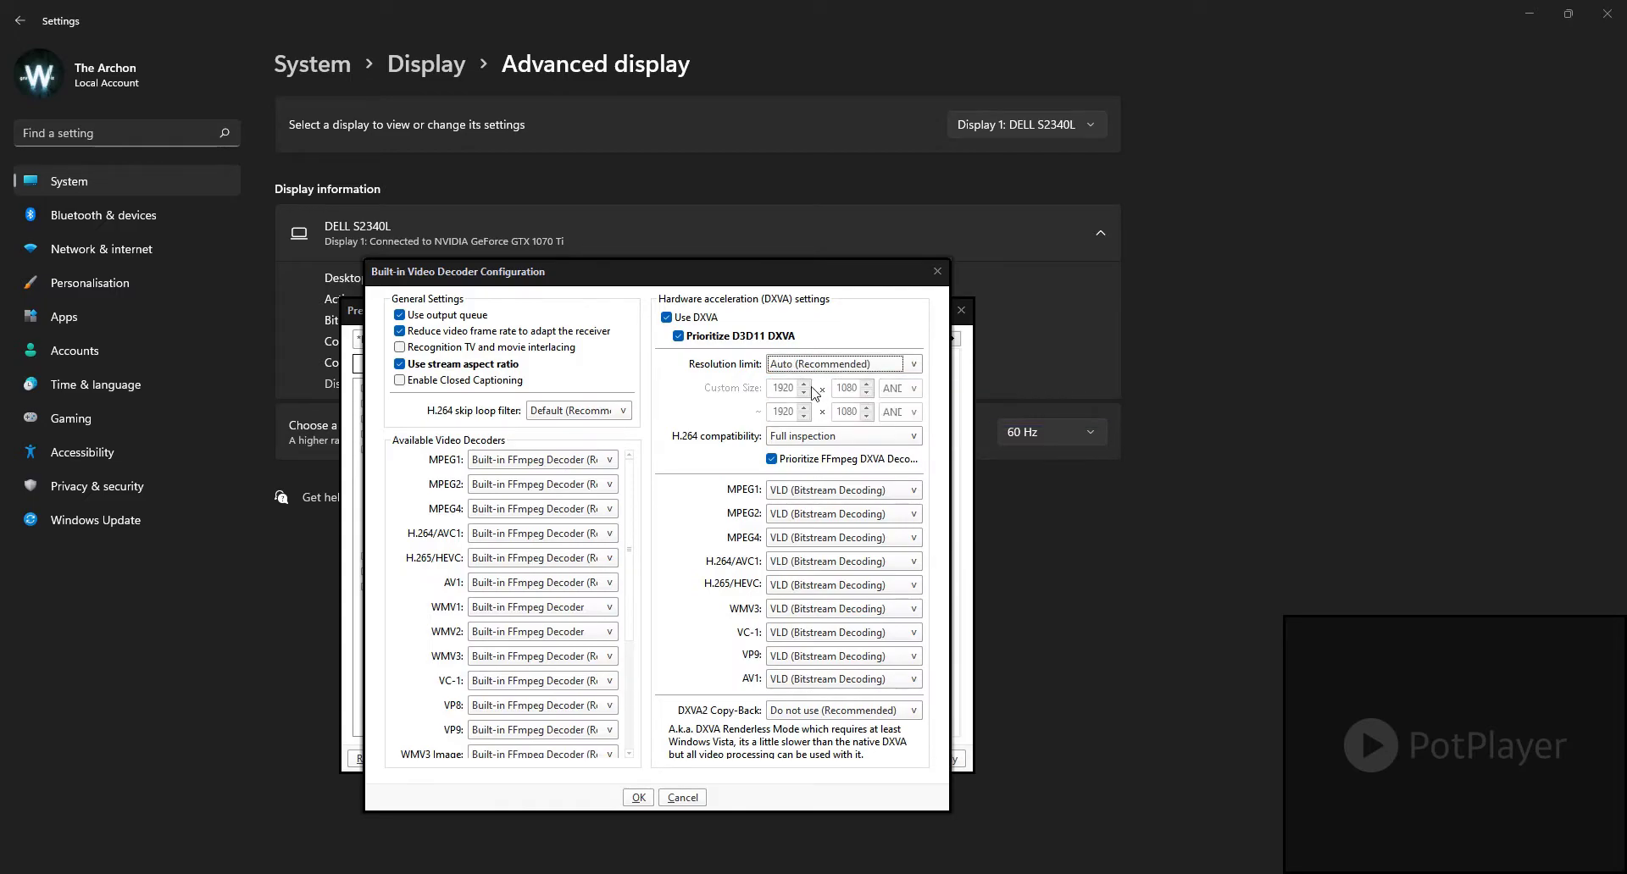
left_click(668, 318)
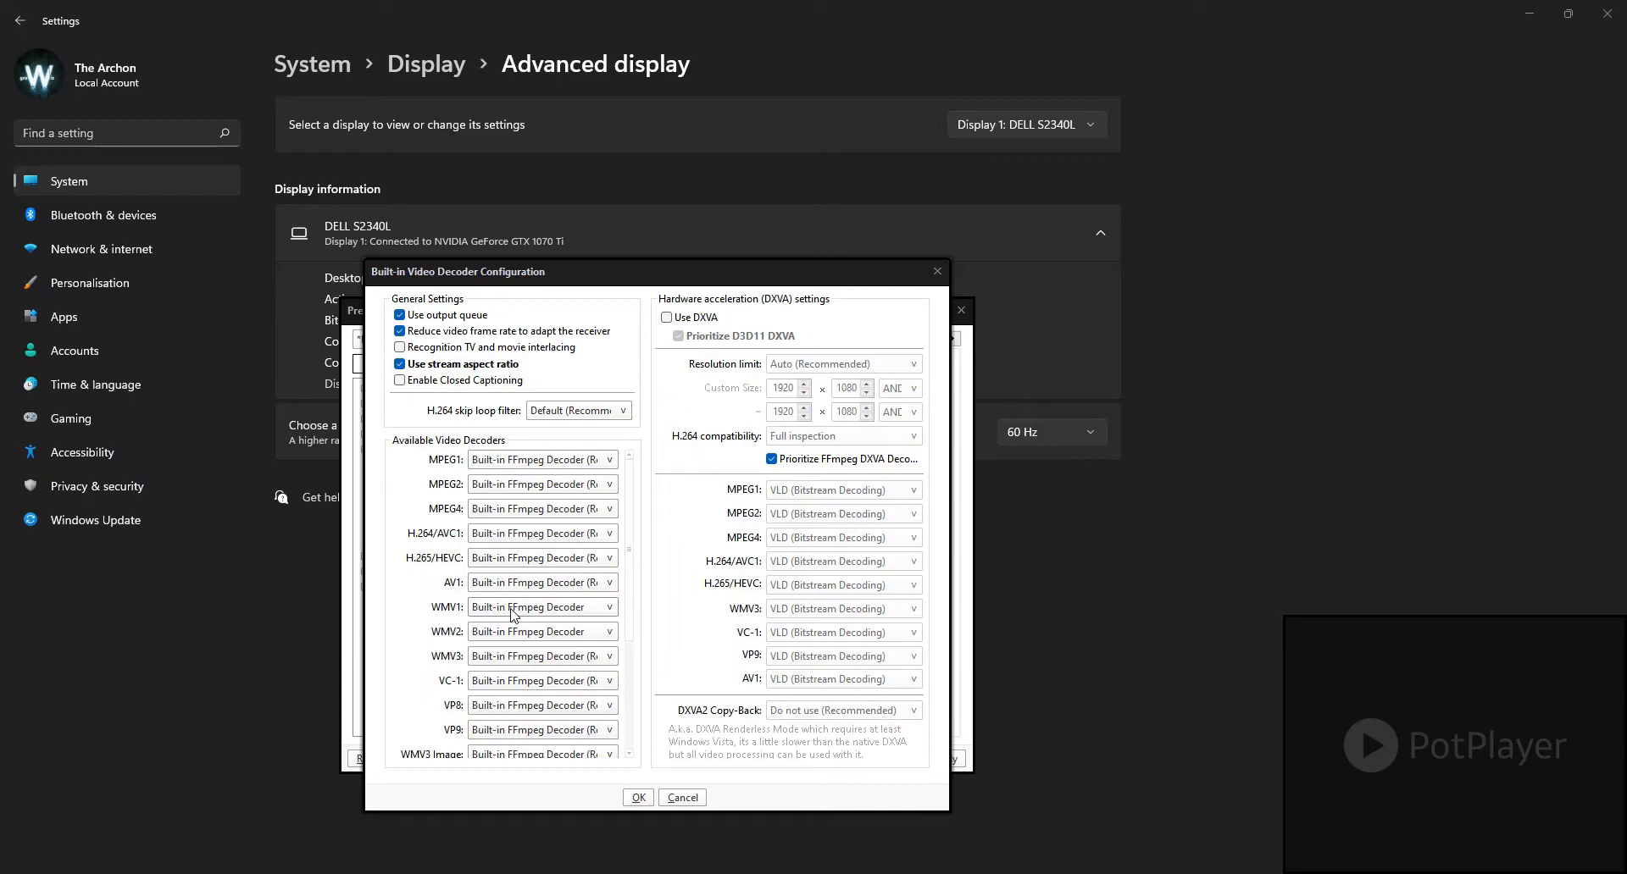
Step: Review the available built-in video decoders, including the choices for MPEG1, WMV2 and MPEG2, and accept the decoder configuration
left_click_drag(635, 563, 630, 690)
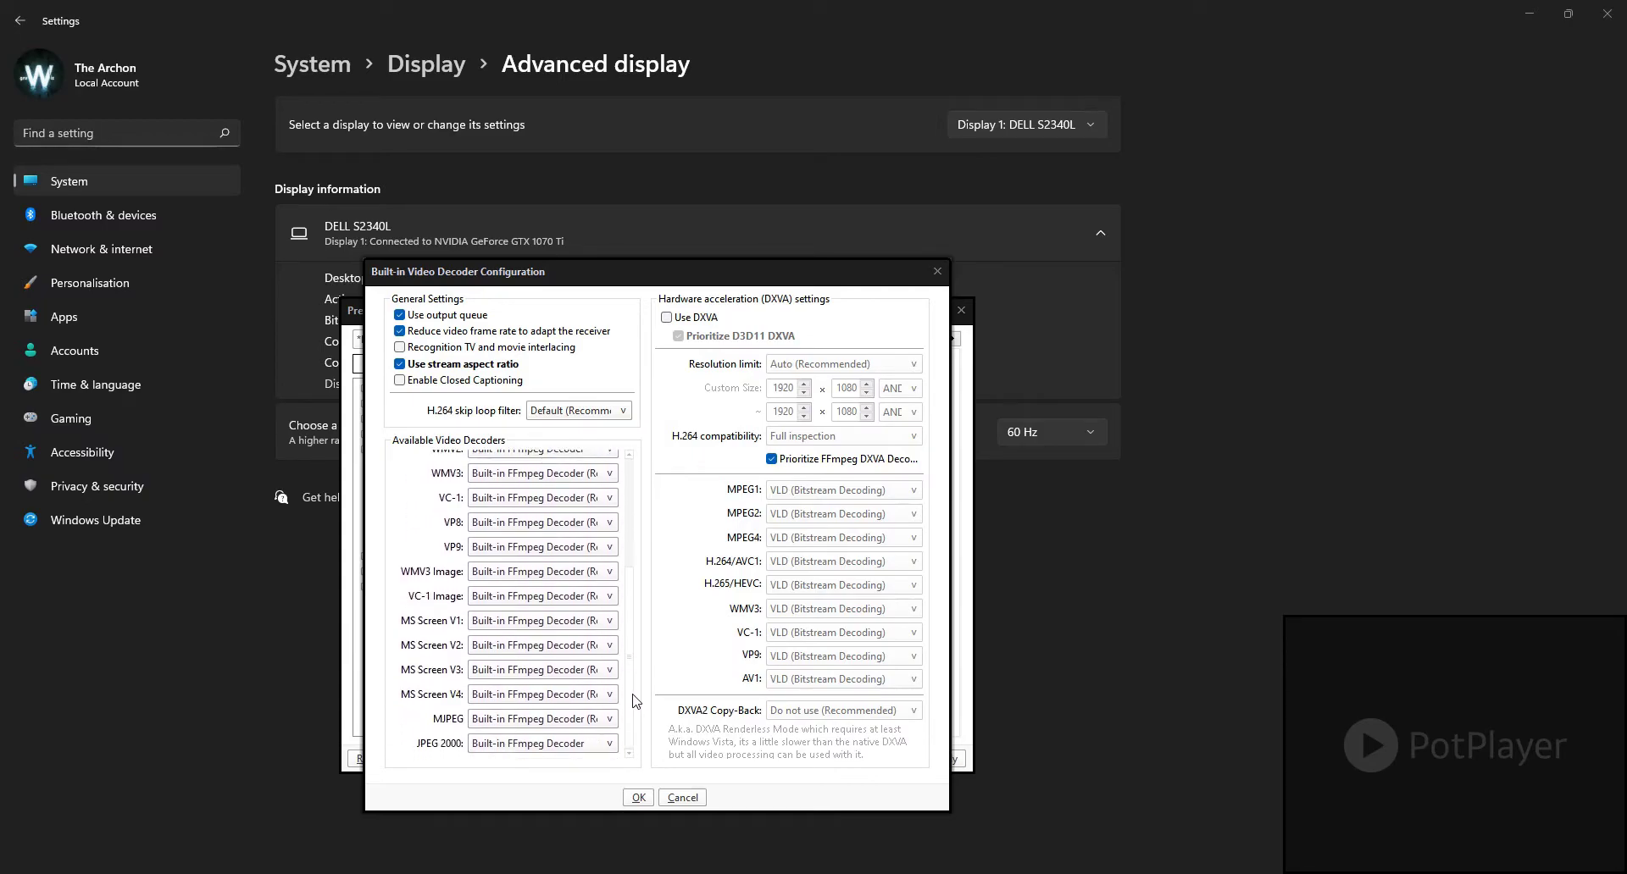
left_click_drag(636, 701, 642, 570)
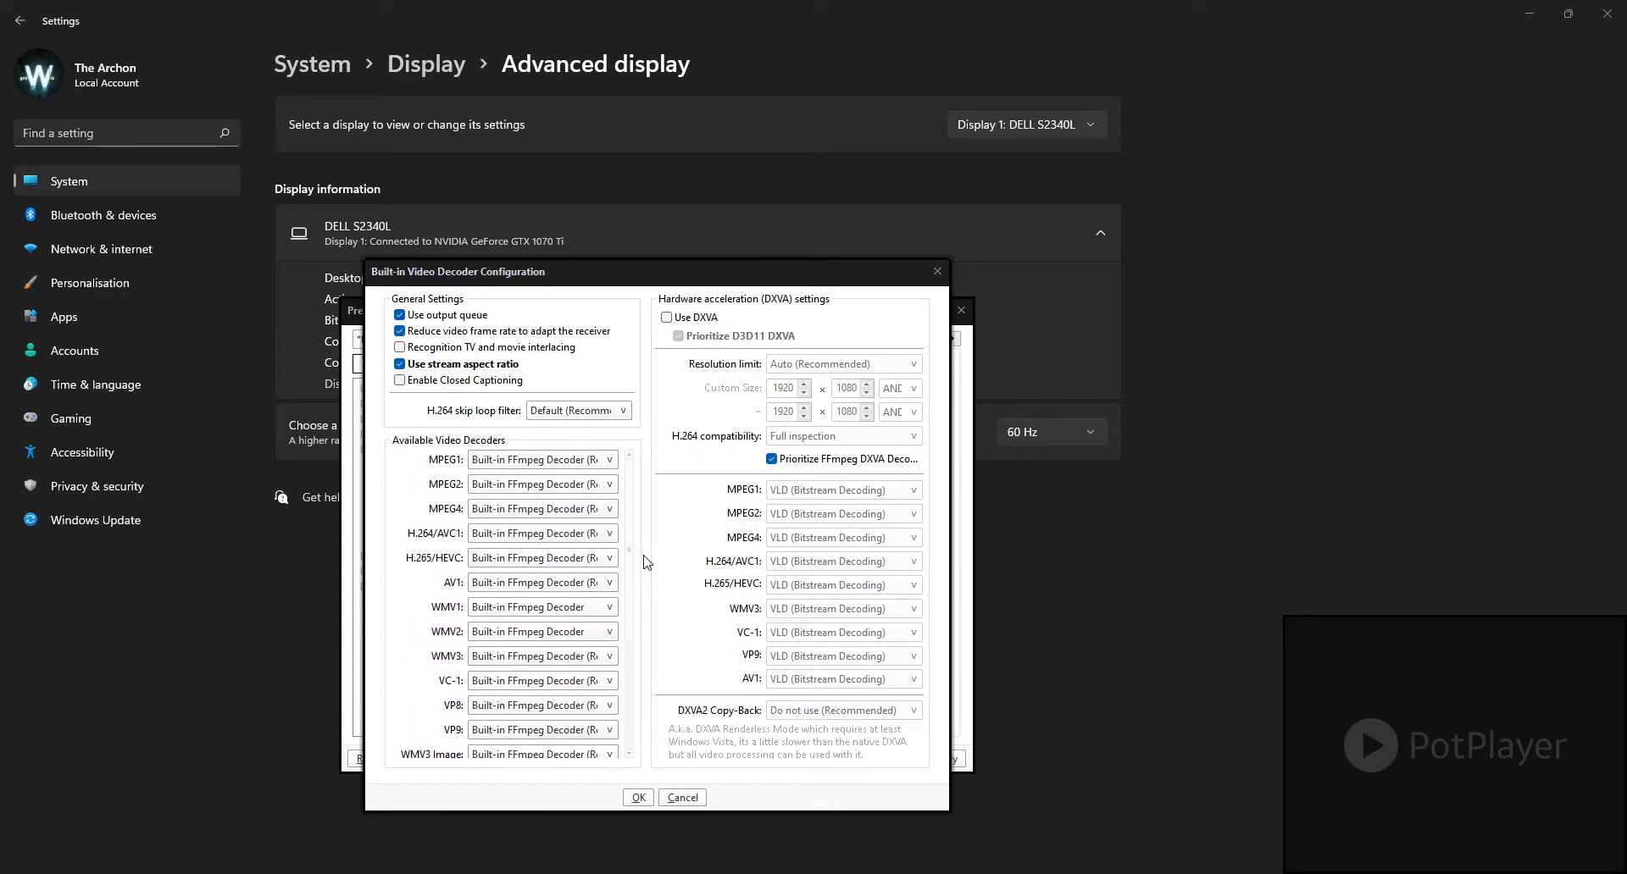
left_click(527, 465)
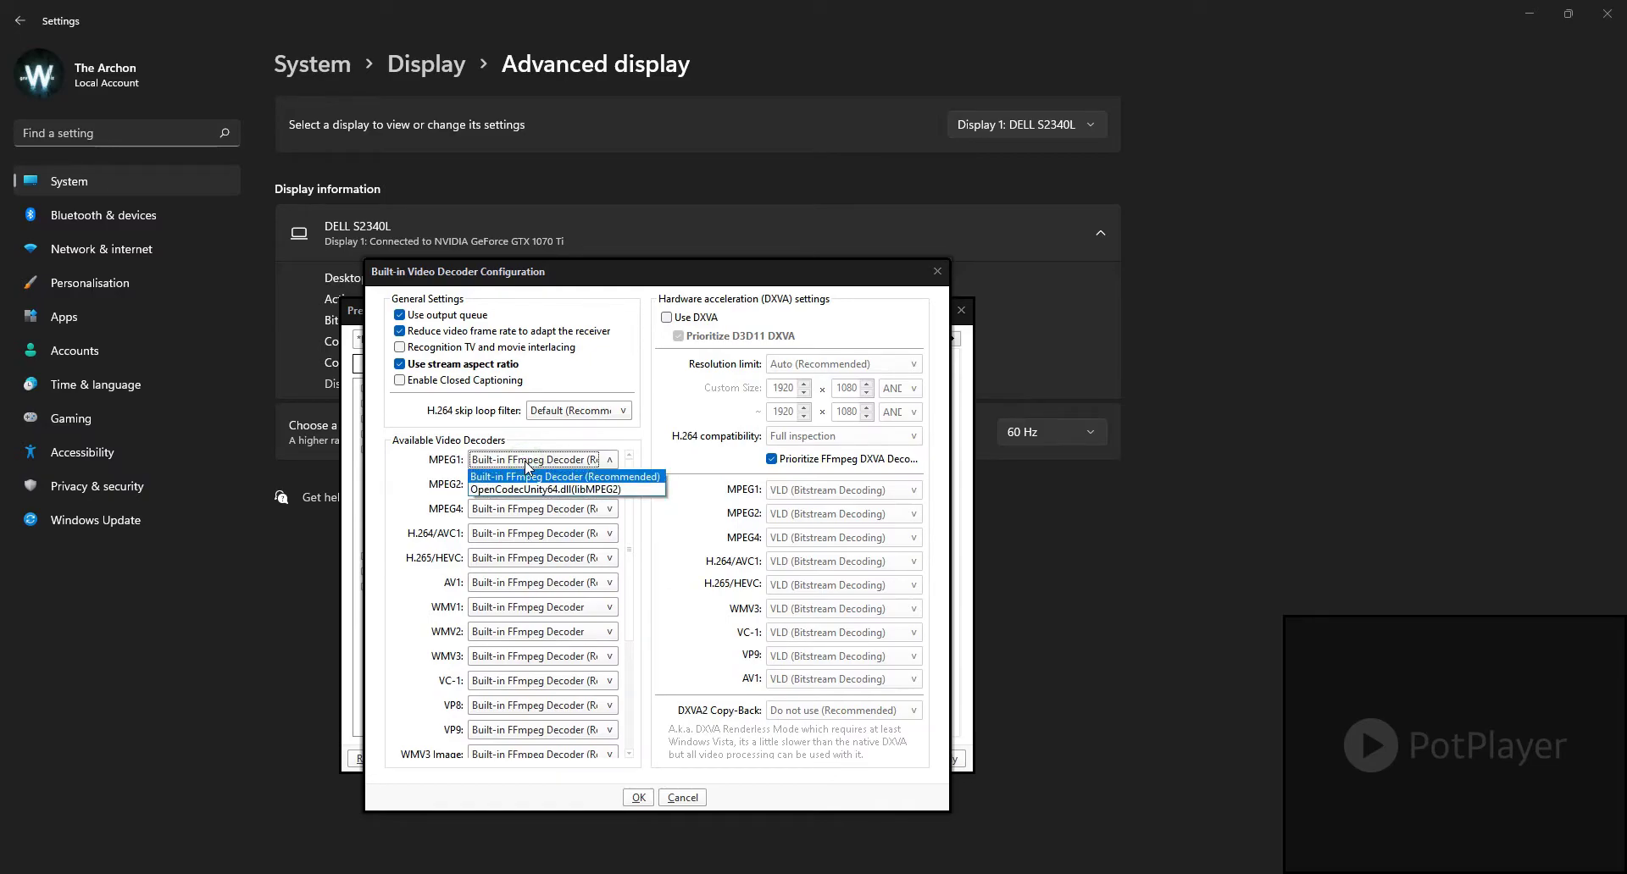
left_click(526, 465)
left_click_drag(632, 509, 631, 599)
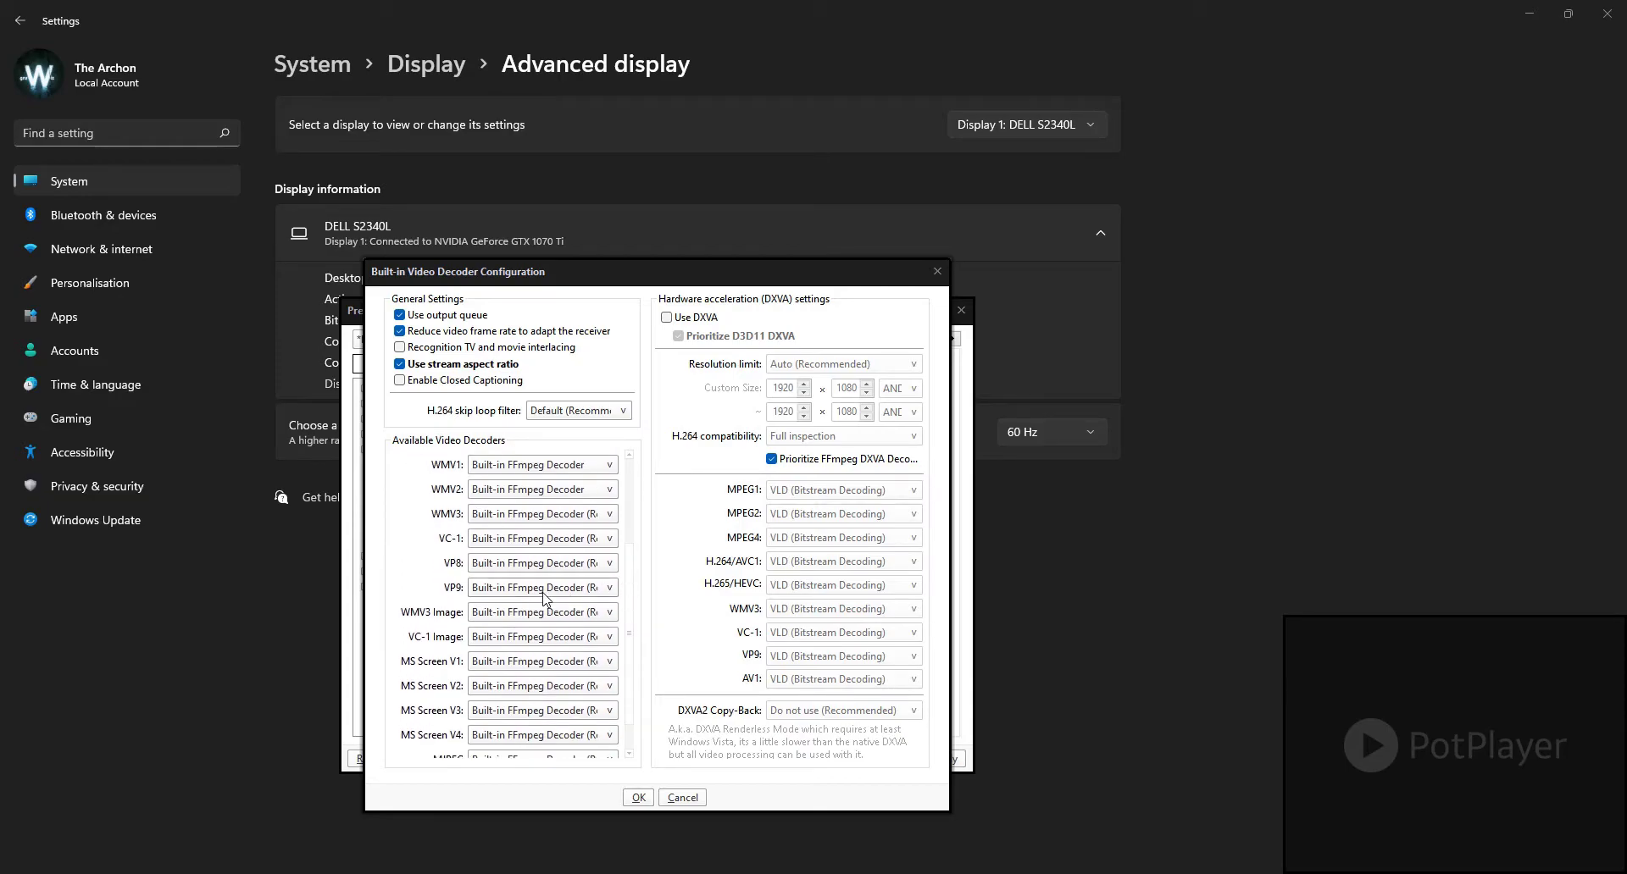
left_click(549, 491)
left_click(542, 506)
left_click_drag(630, 581, 621, 488)
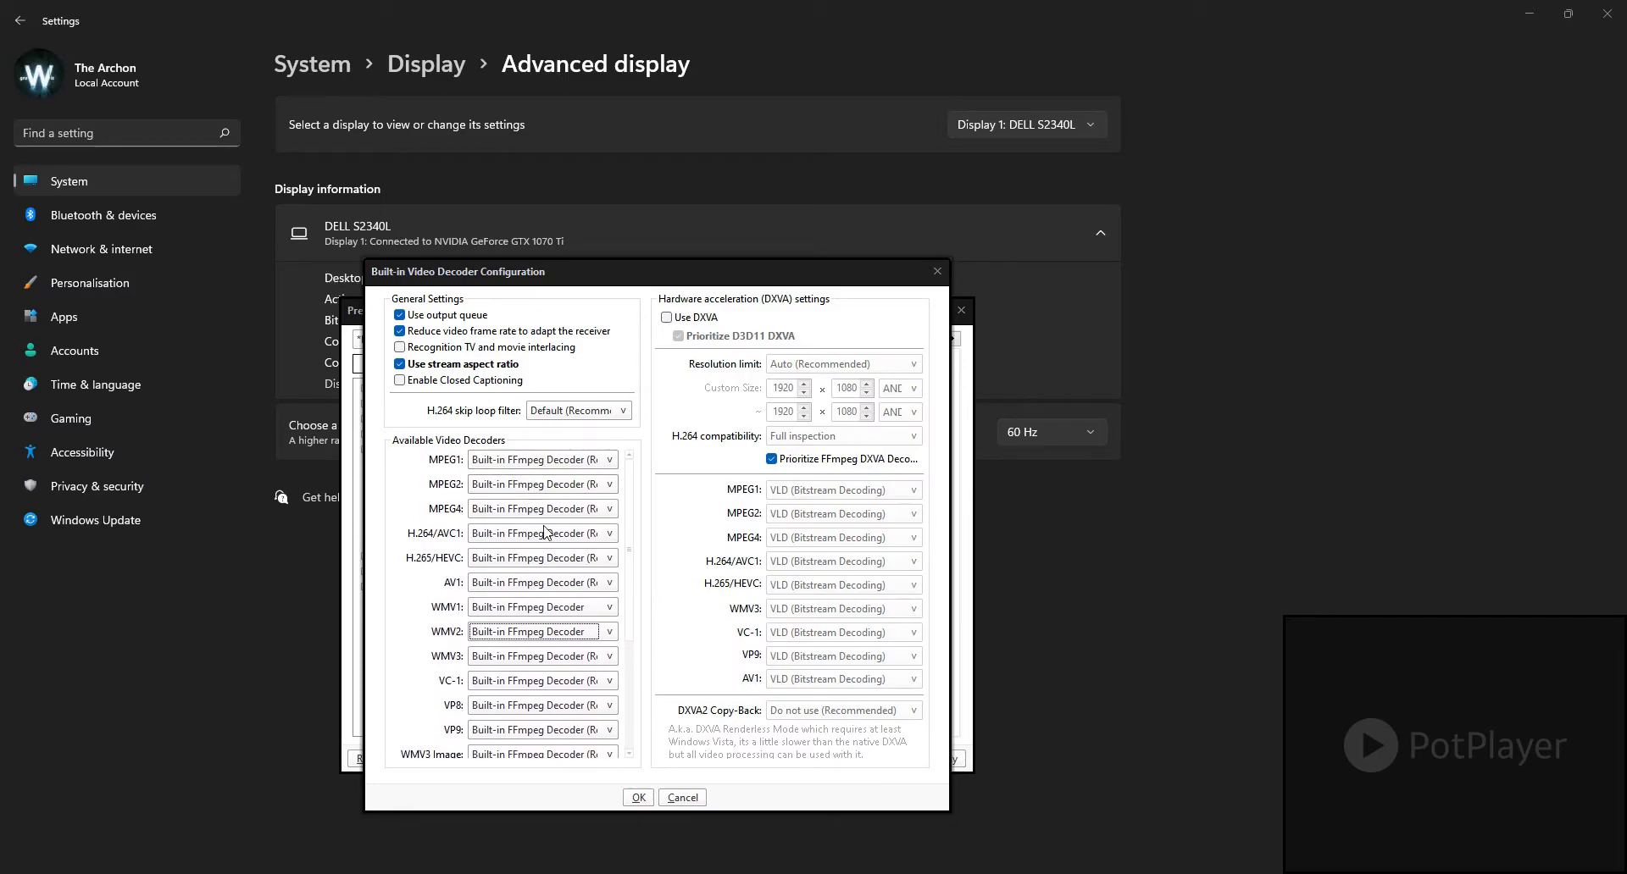
left_click(537, 487)
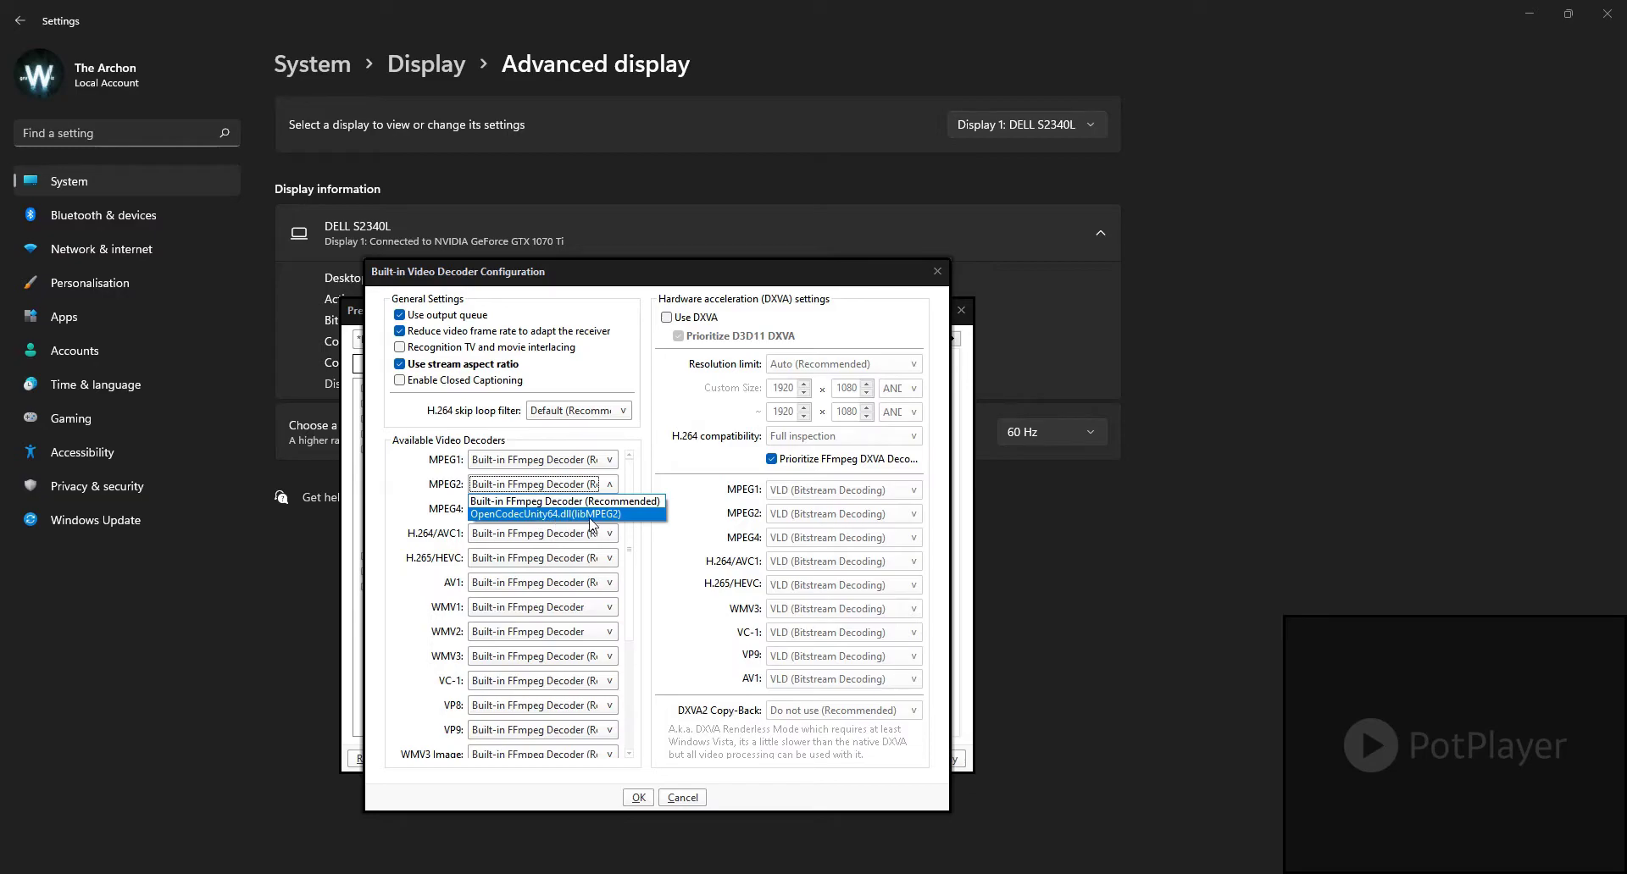
left_click(644, 462)
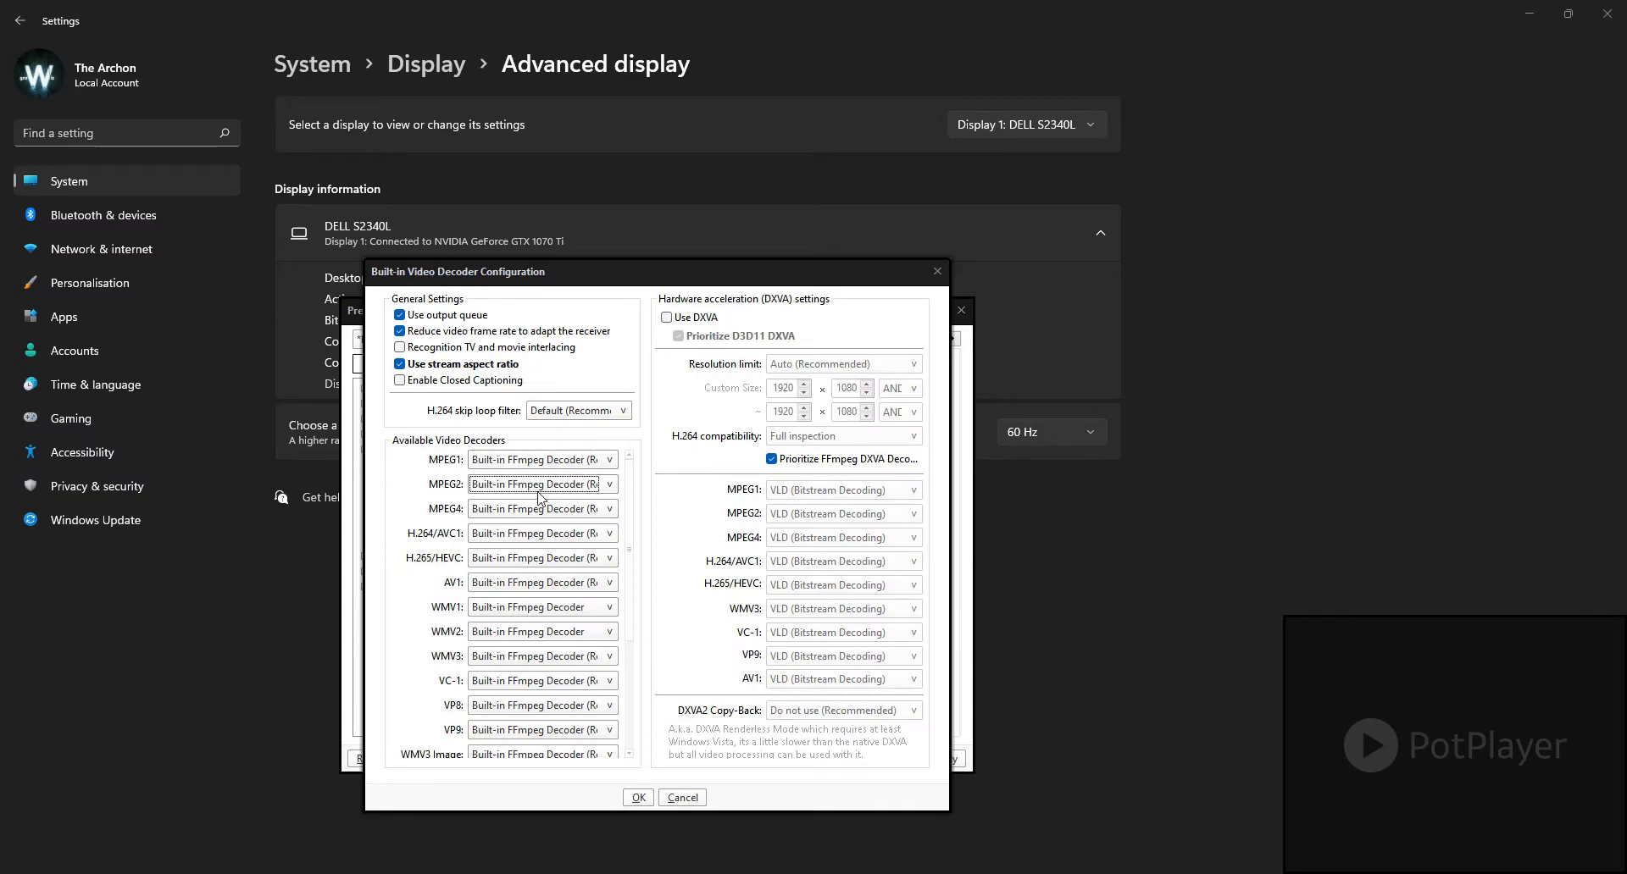
mouse_move(625, 482)
left_mouse_down()
mouse_move(628, 624)
mouse_move(618, 477)
left_mouse_up()
left_click(644, 797)
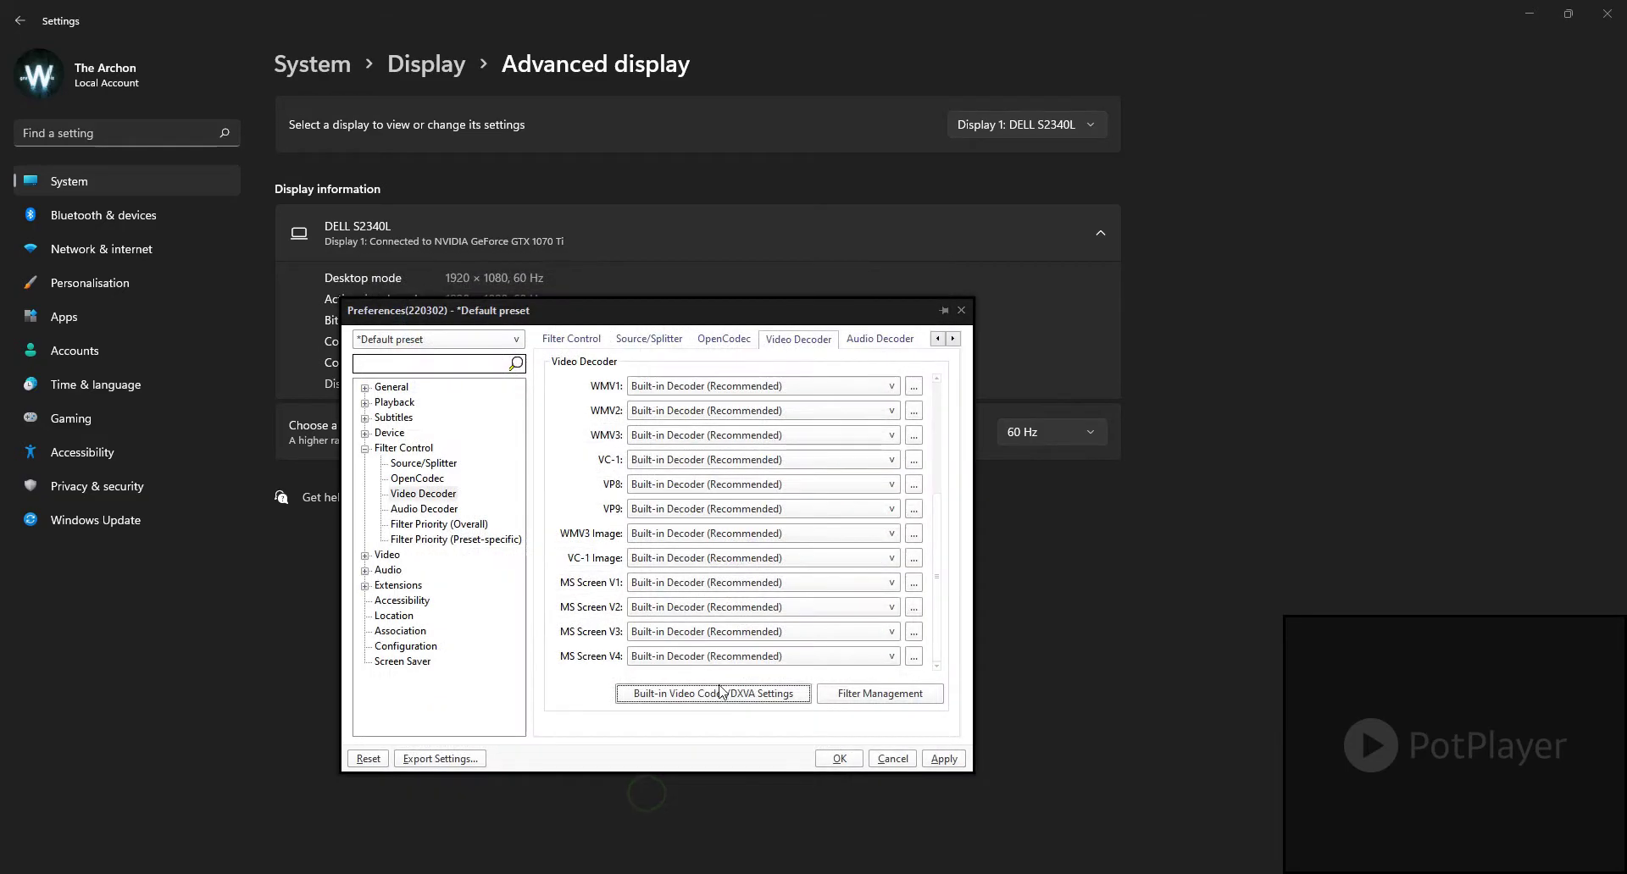
Step: Review the DirectShow filters in Filter Management without changes, and the Audio Decoder assigned to each format
left_click(867, 698)
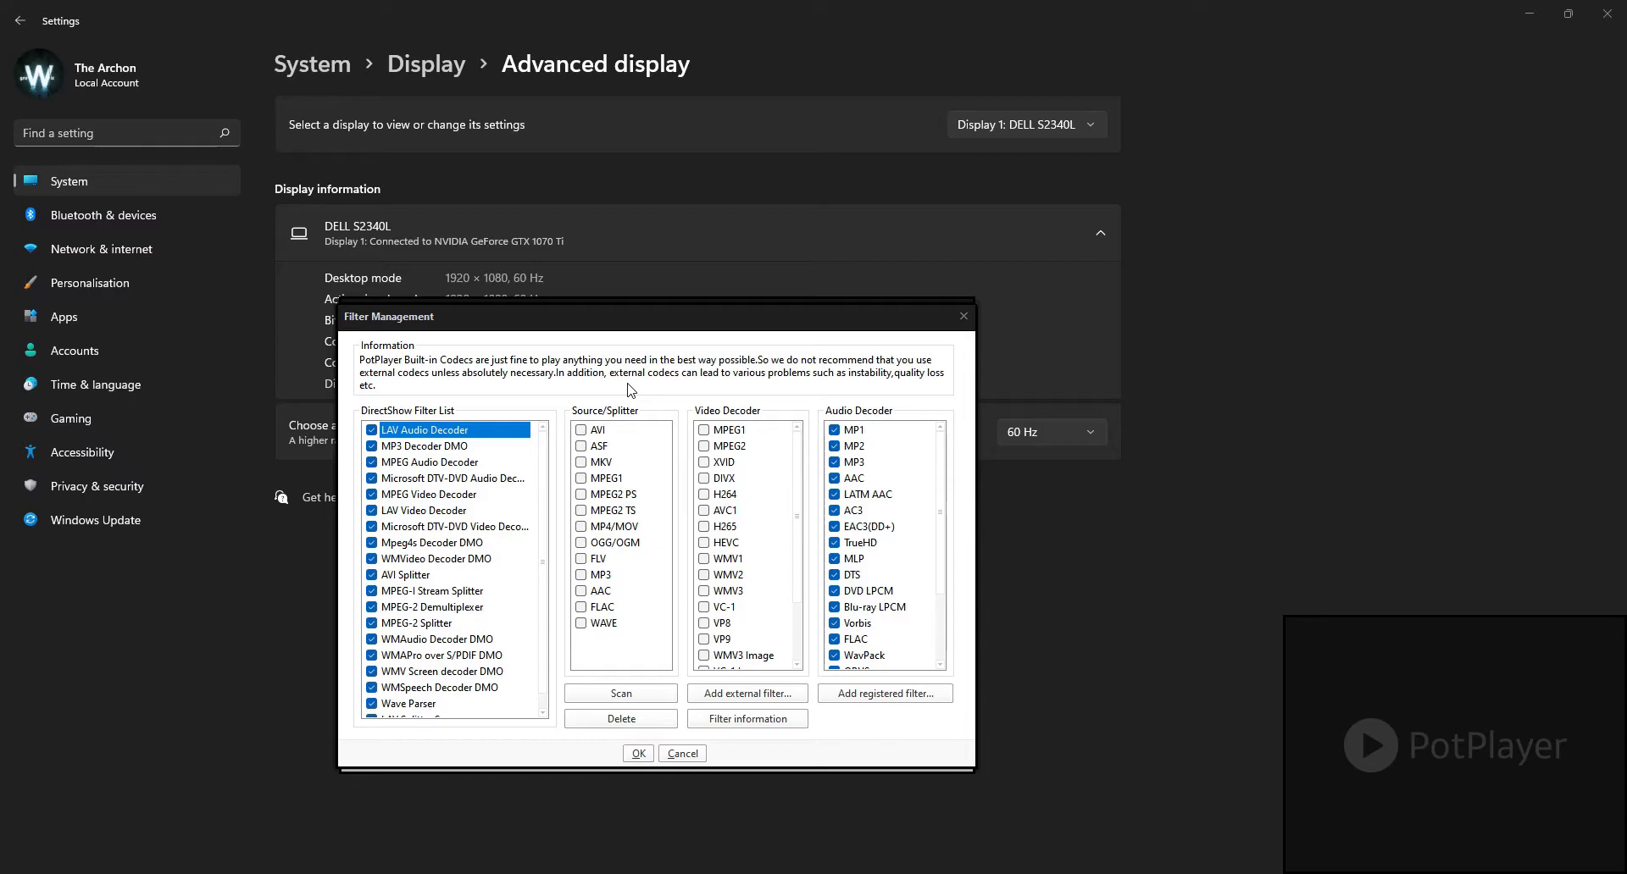
left_click(684, 754)
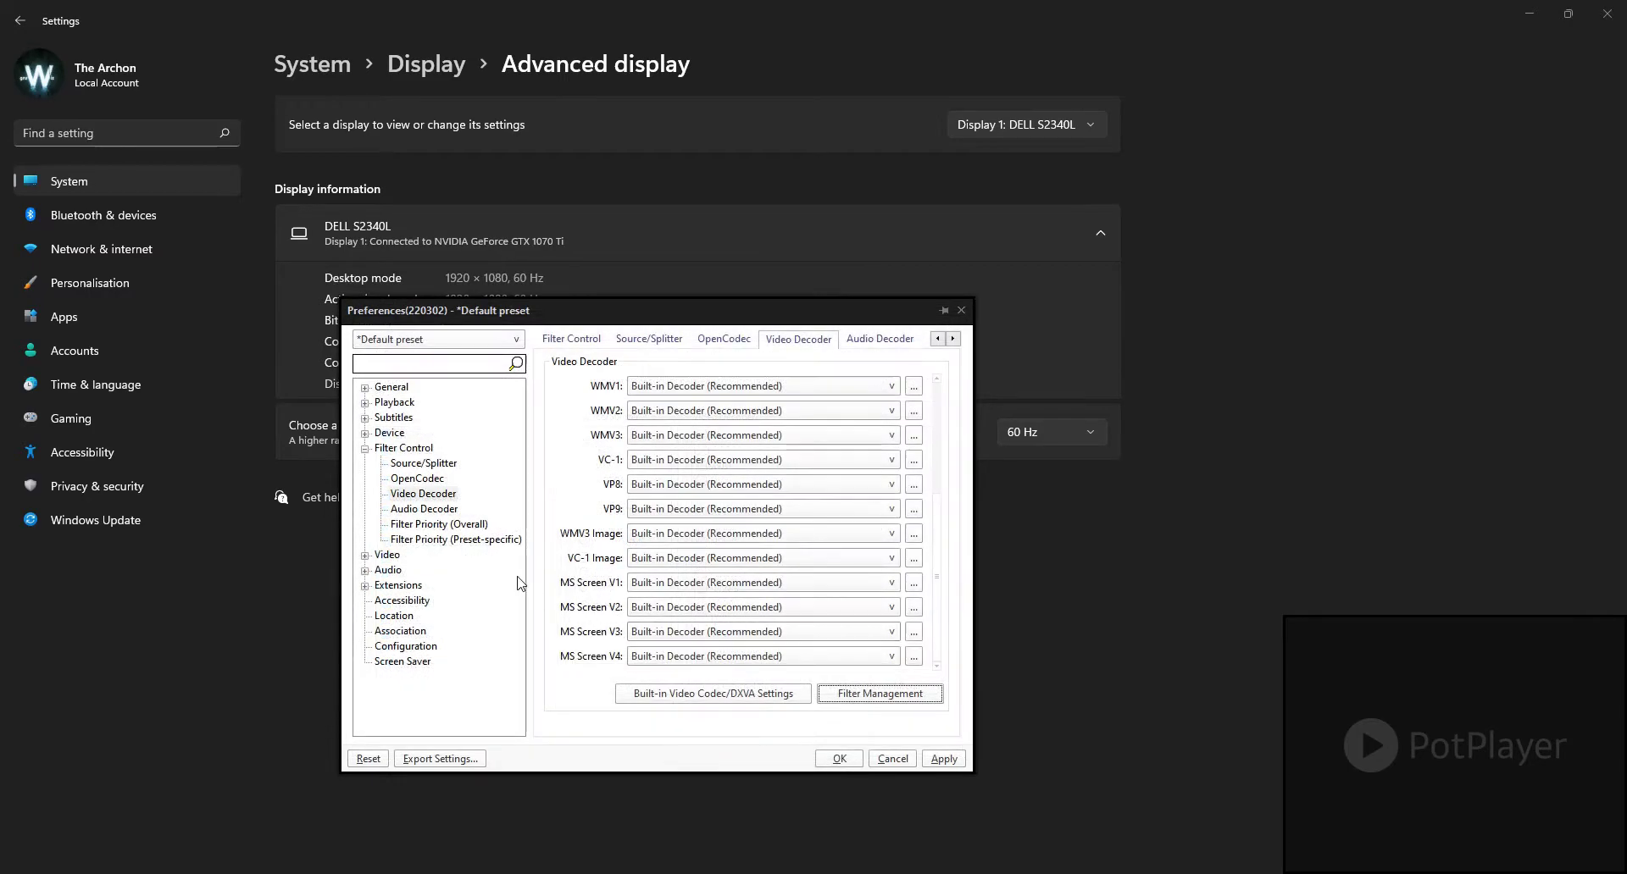
left_click(425, 509)
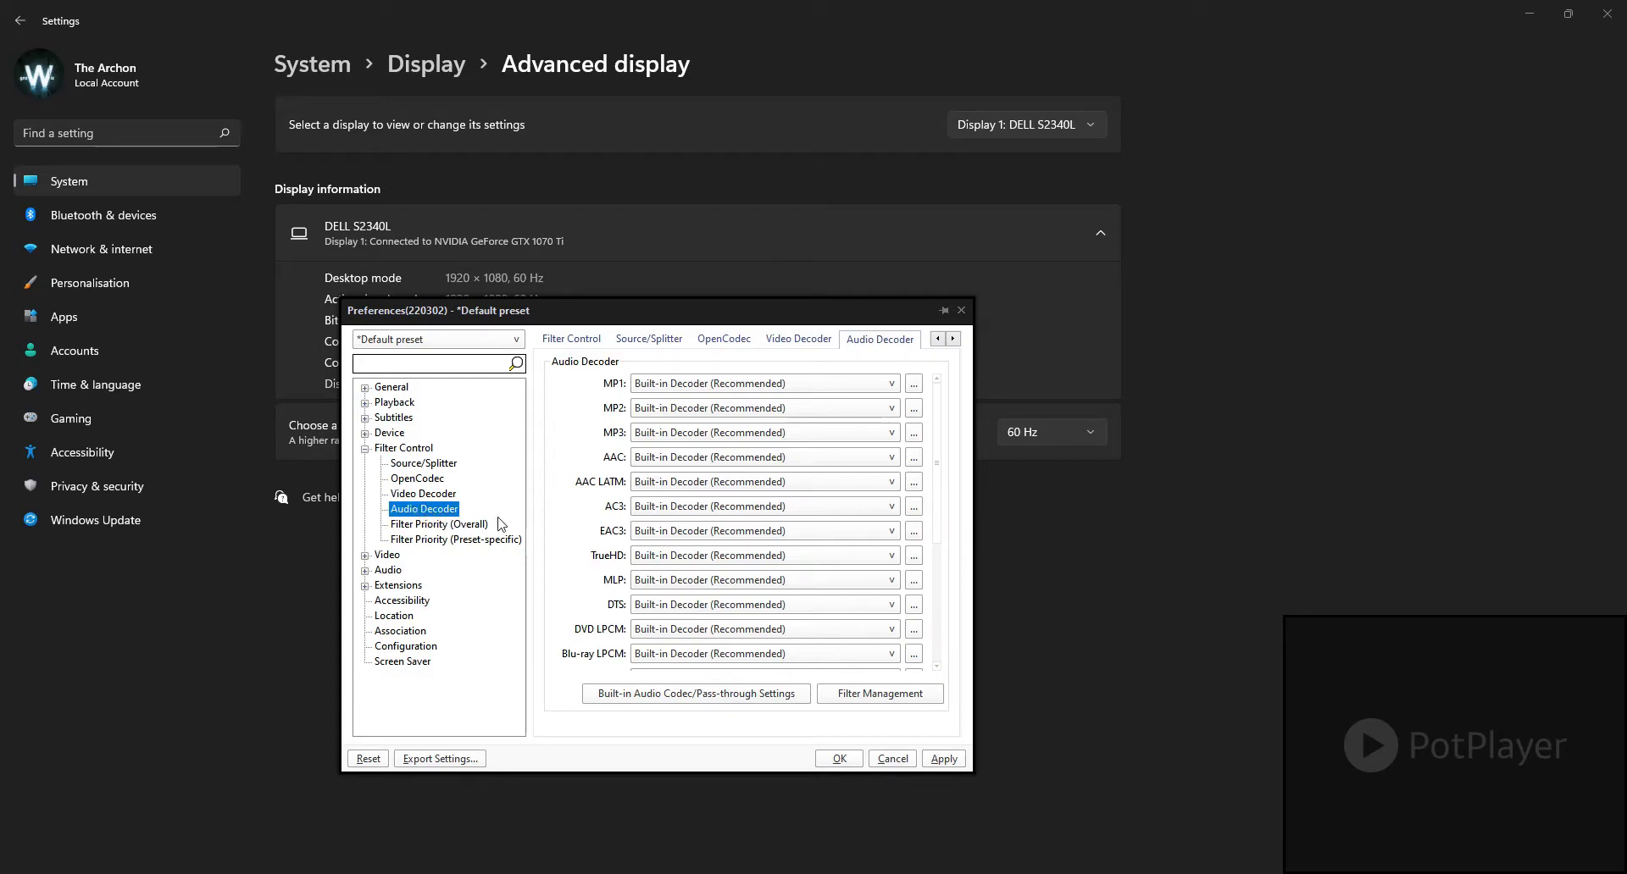
scroll(935, 439, "down", 3)
scroll(941, 560, "up", 3)
Step: In the built-in audio decoder configuration, select FFmpegMininum64.dll for AAC and Built-in FFmpeg Decoder for DVD LPCM, and accept
left_click(914, 384)
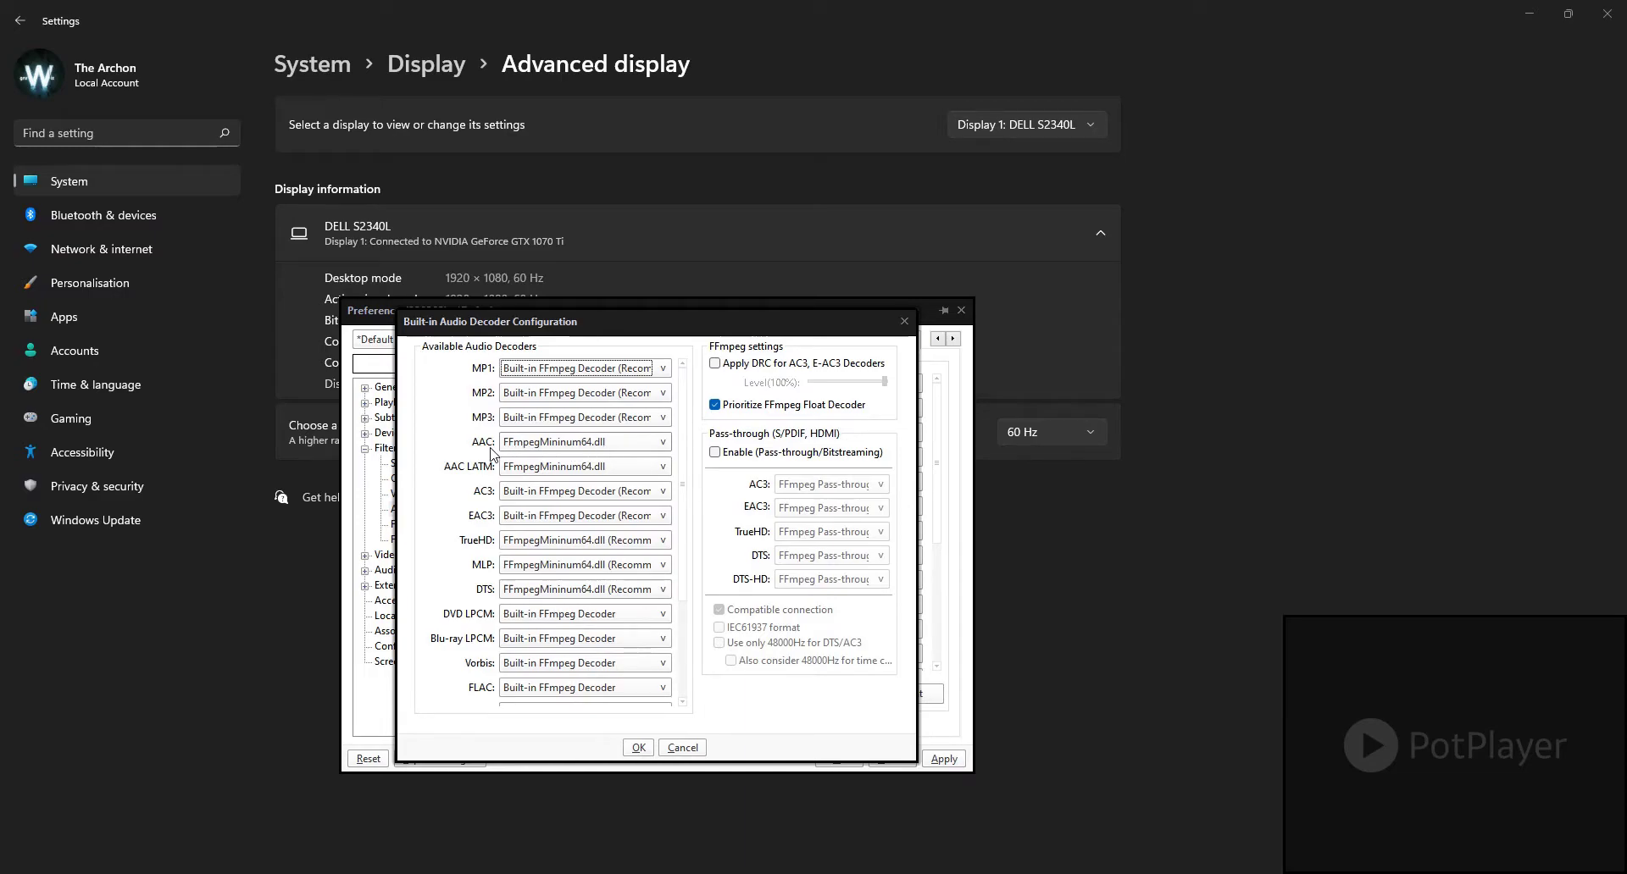
left_click(566, 444)
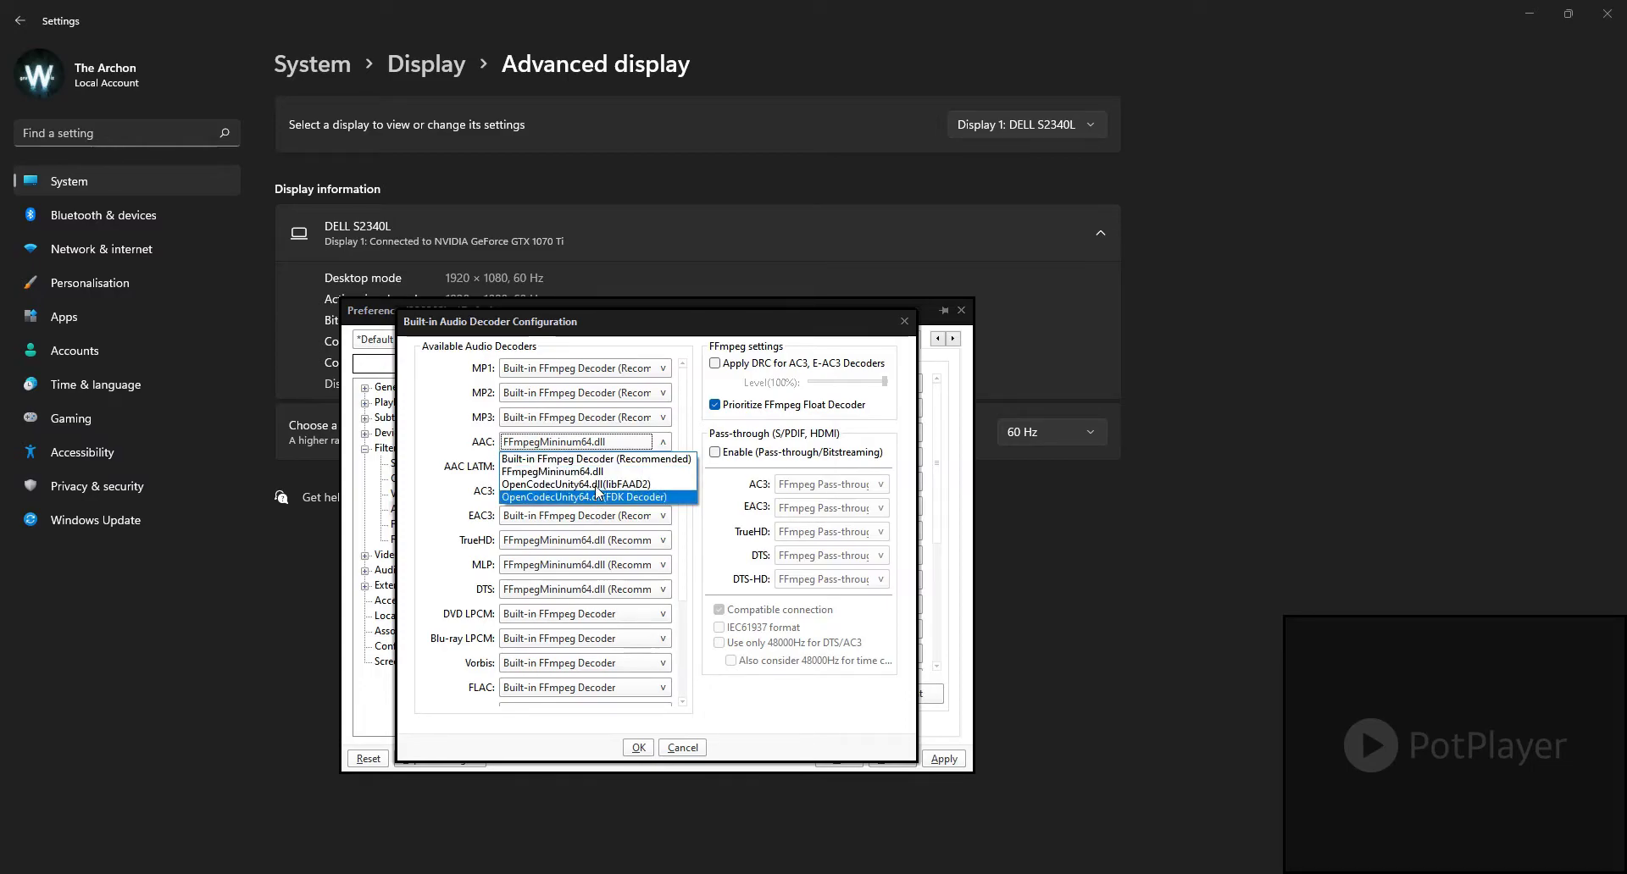
left_click(597, 474)
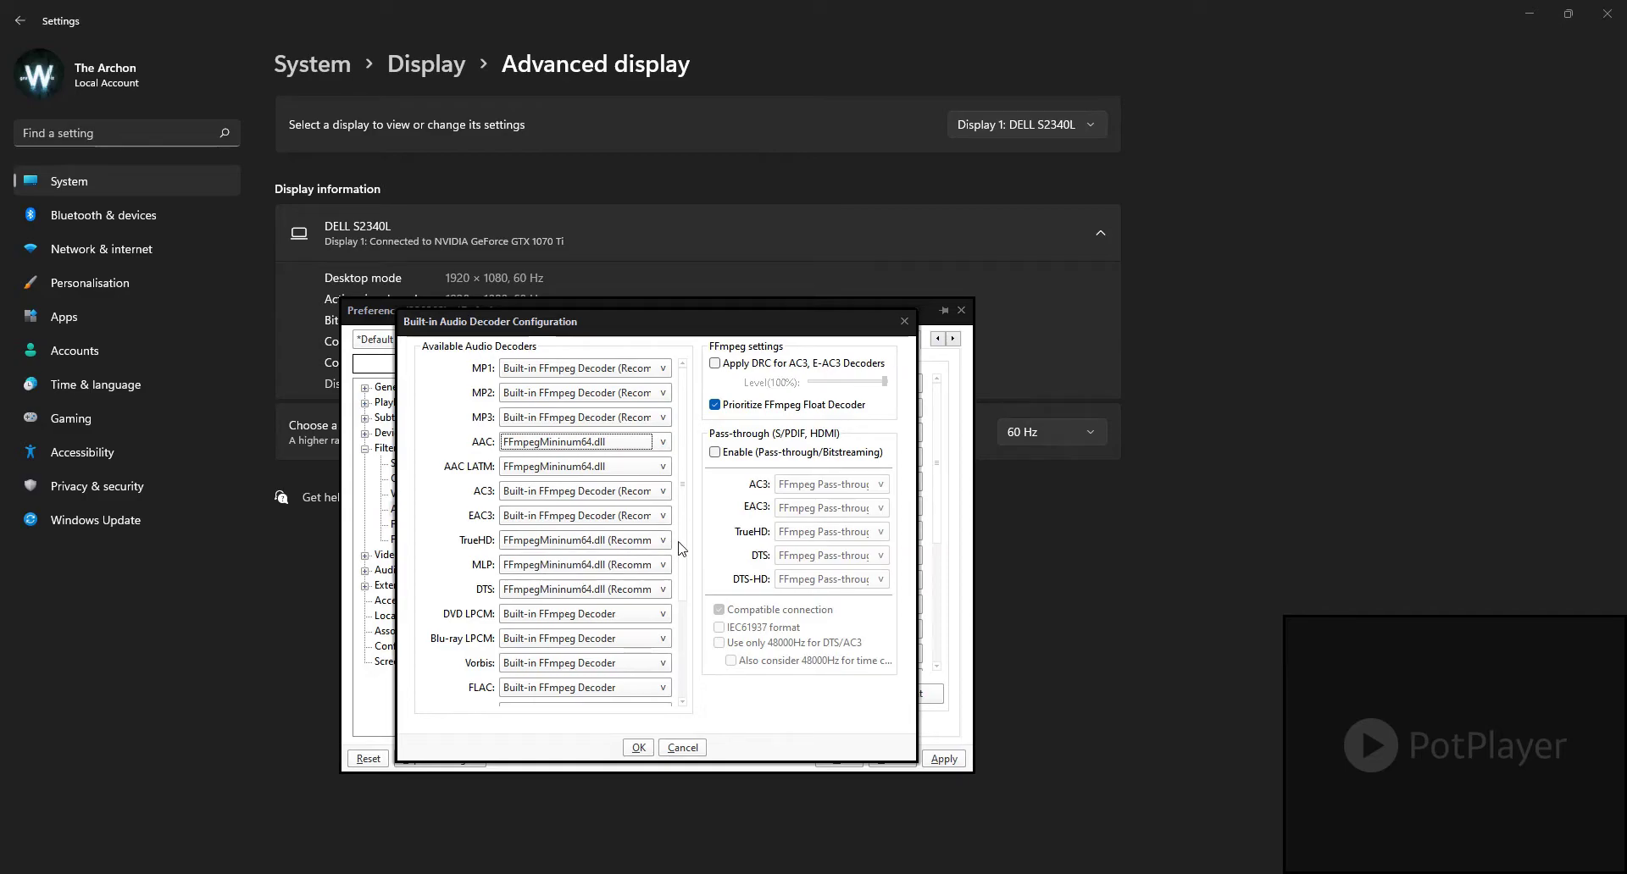
left_click(621, 616)
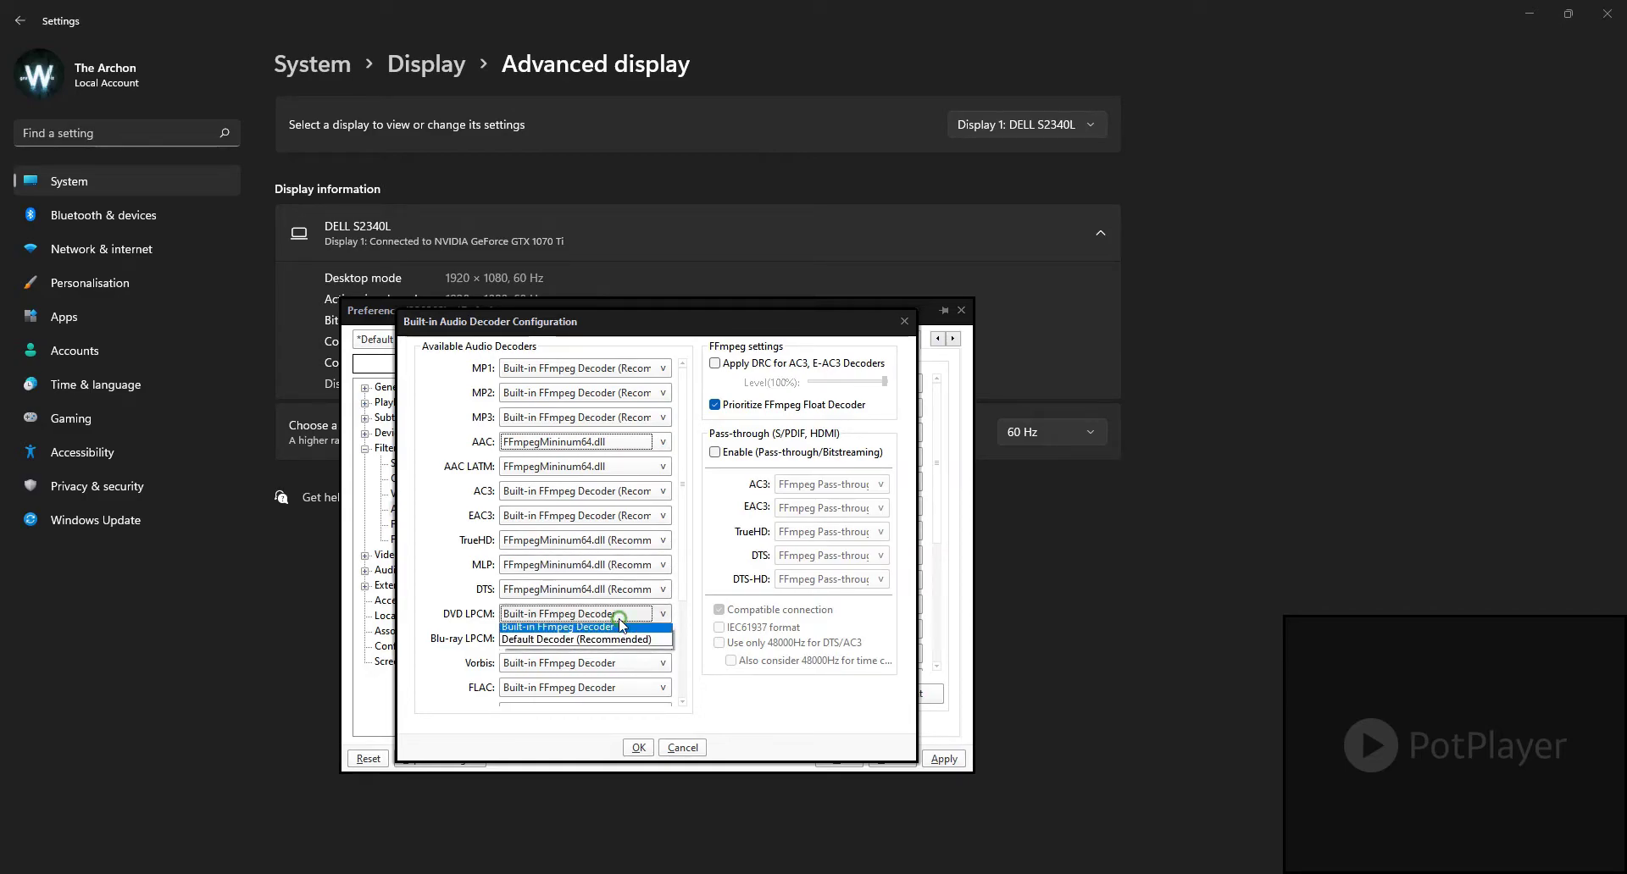
left_click(555, 634)
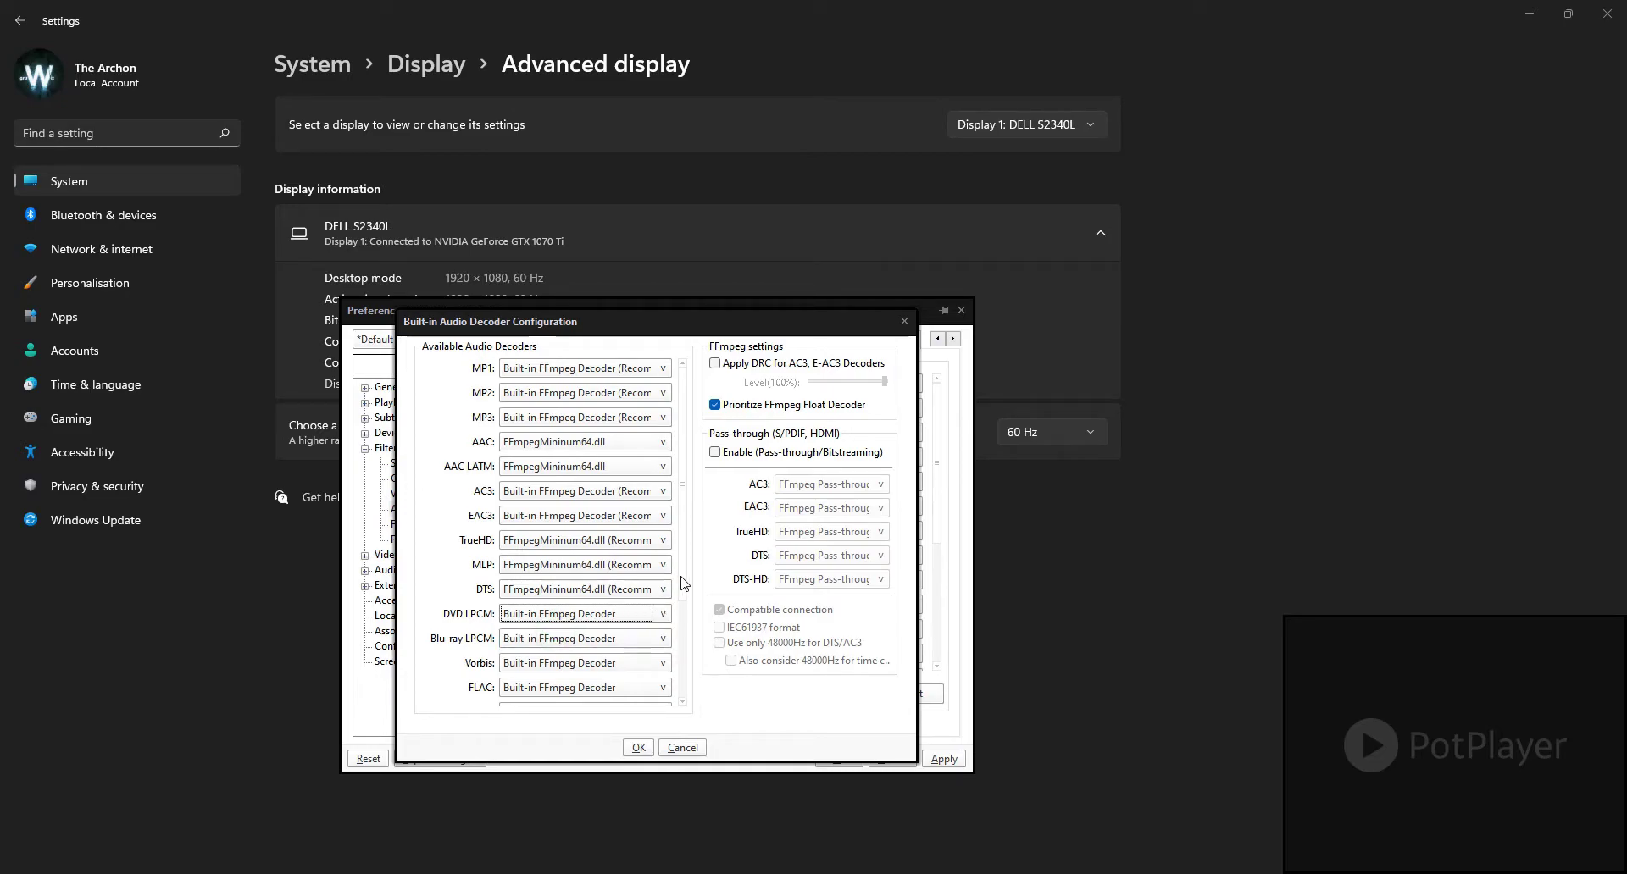
scroll(683, 584, "down", 3)
scroll(686, 716, "up", 2)
left_click(639, 748)
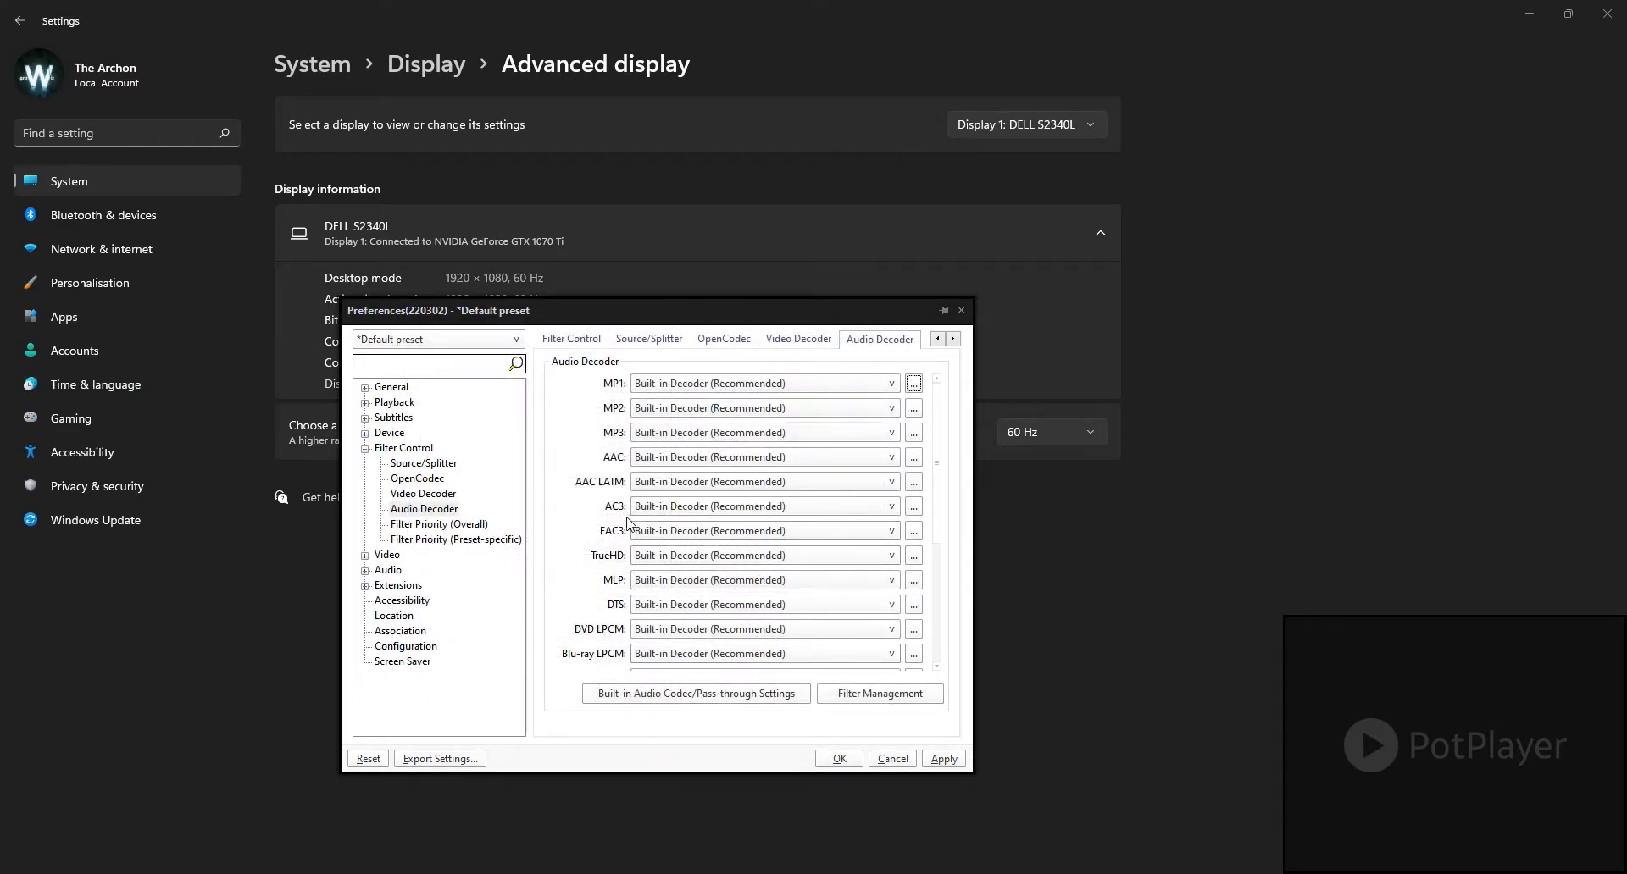
Step: Review the overall and preset-specific Filter Priority settings, and collapse the Filter Control group
left_click(426, 526)
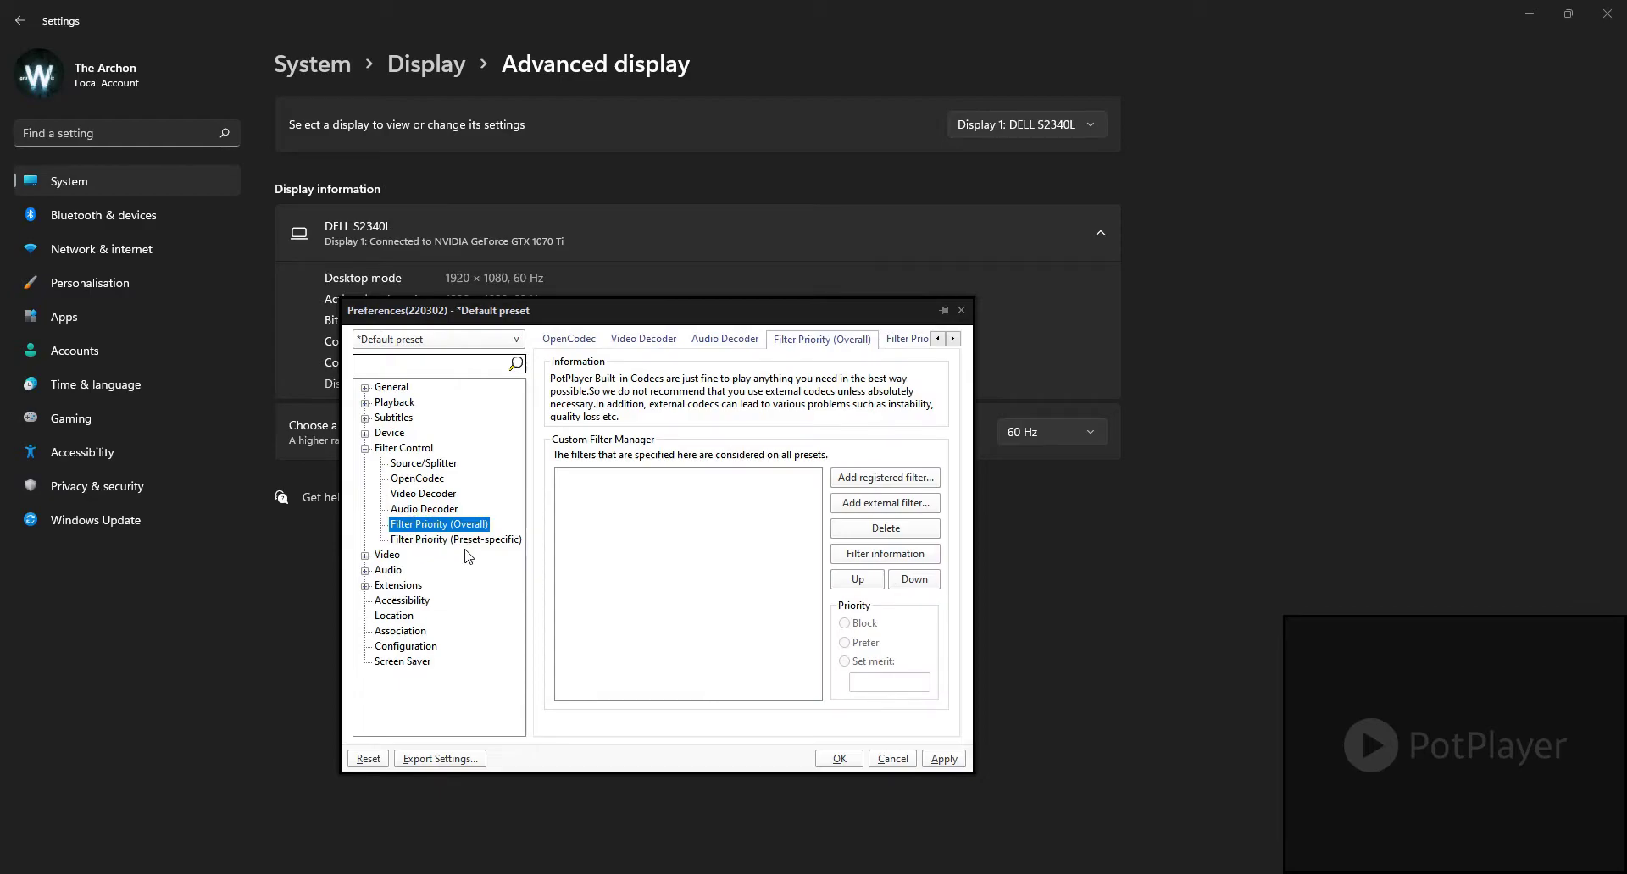
left_click(476, 544)
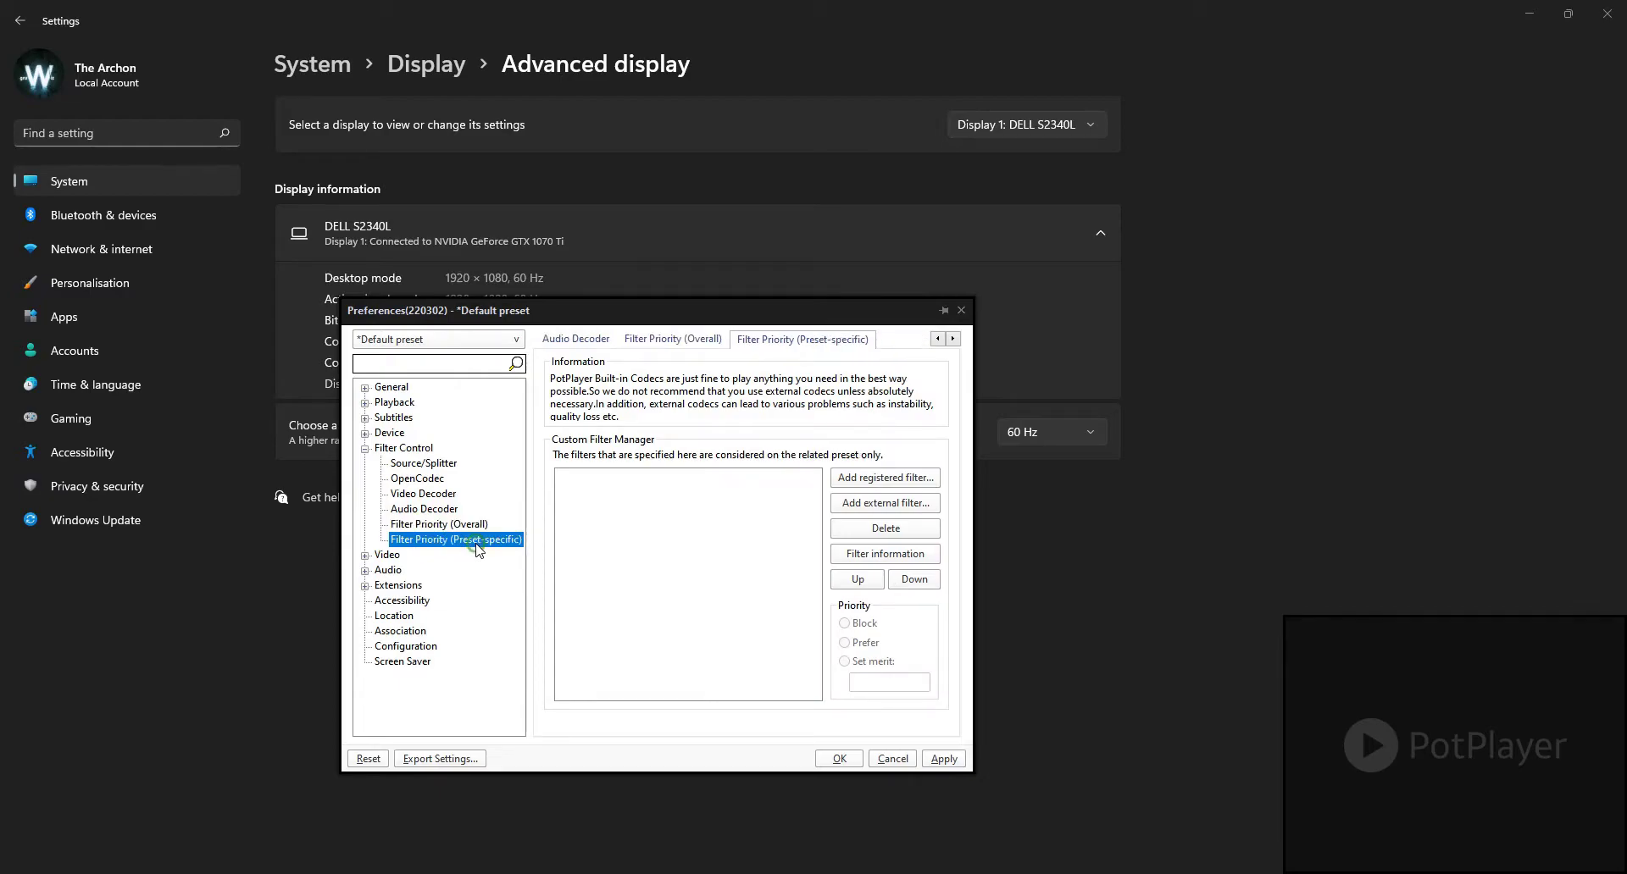
left_click(364, 449)
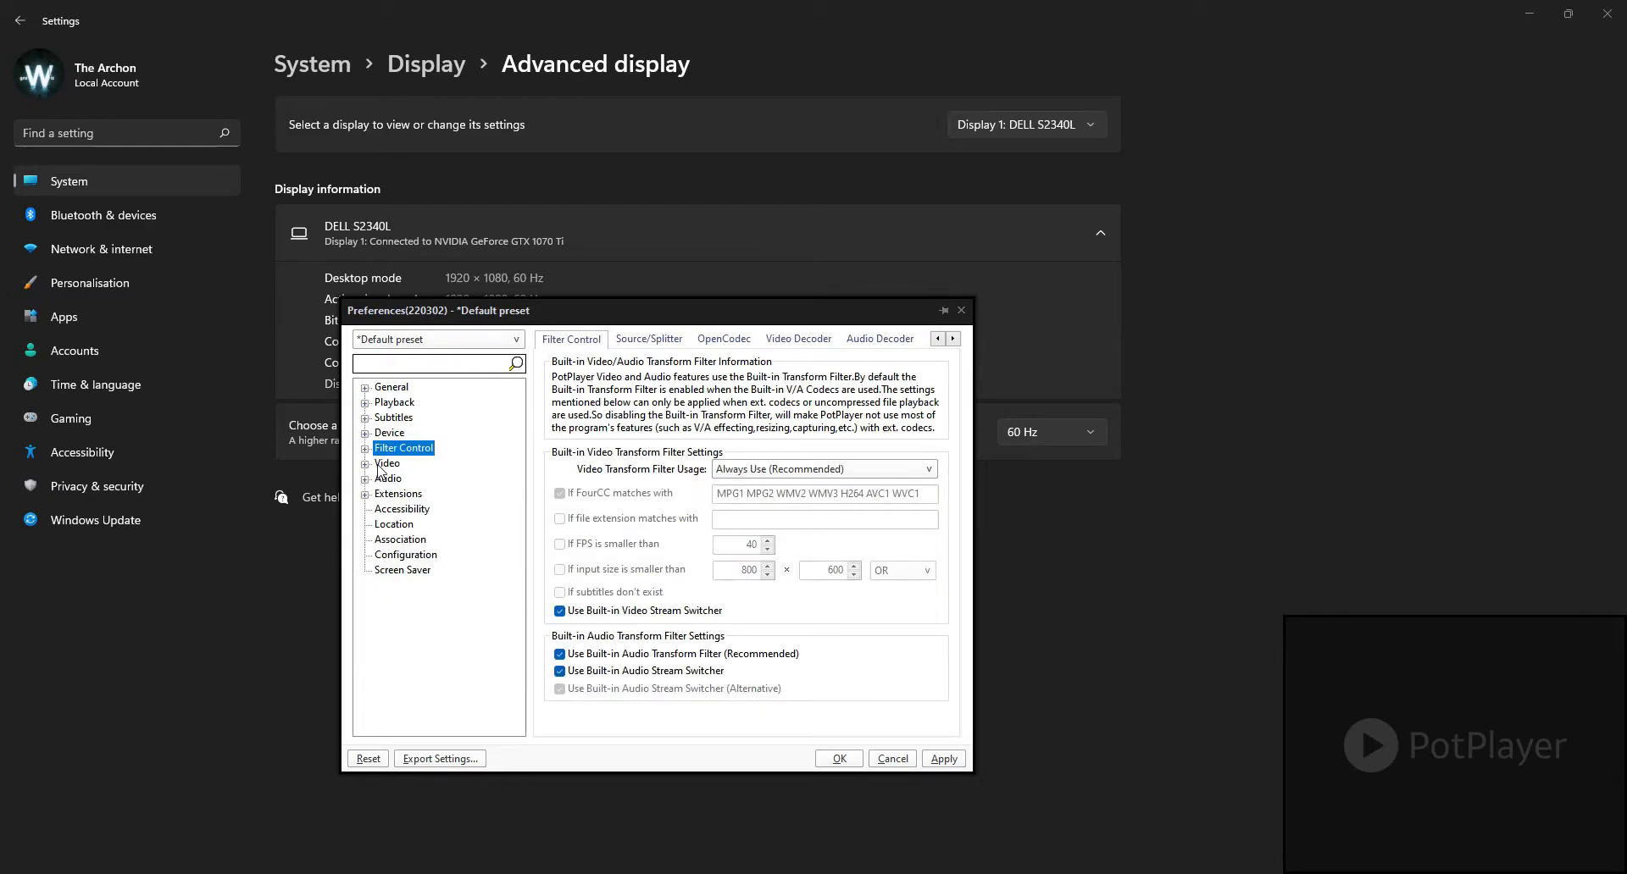
Step: Review the available video renderers in the Video settings and select Built-in Direct3D 11 Video Renderer
left_click(383, 465)
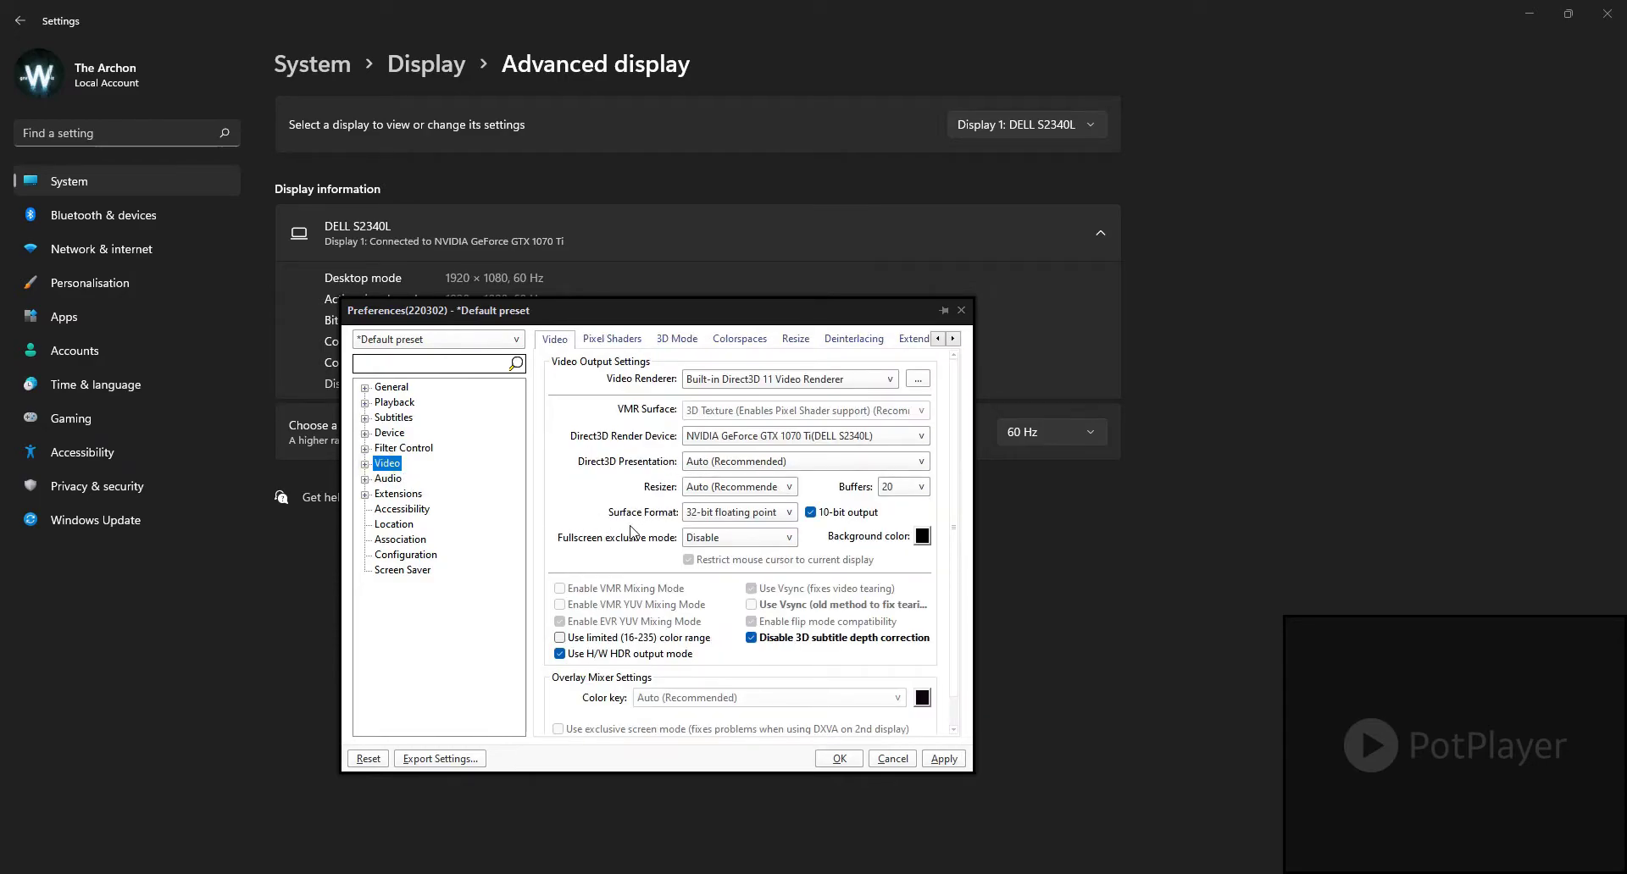
left_click(784, 381)
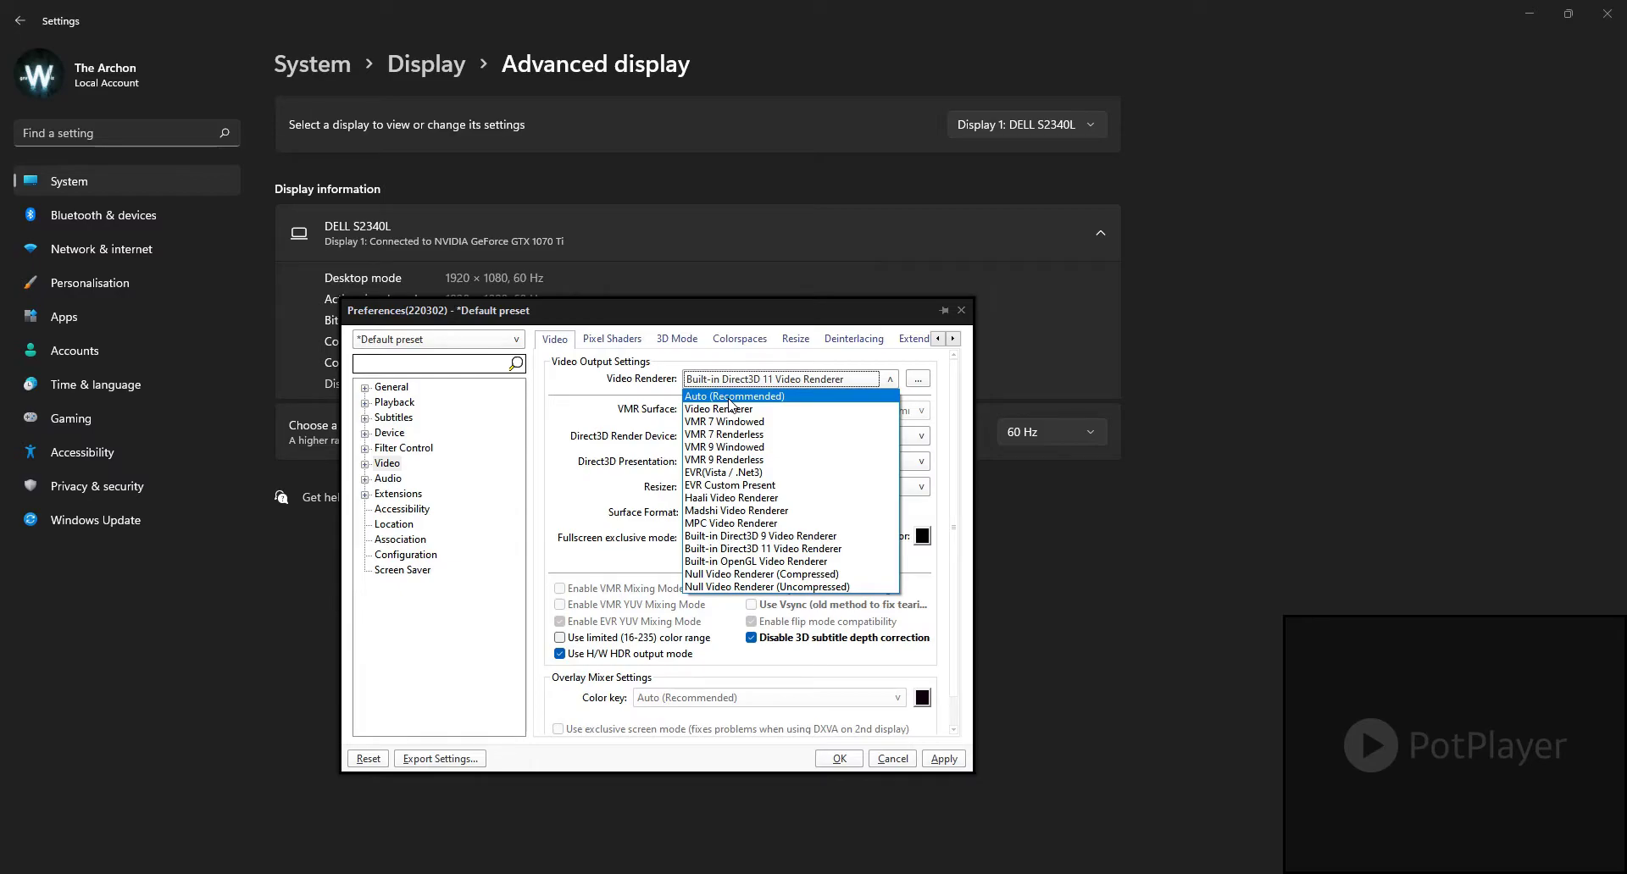
left_click(752, 552)
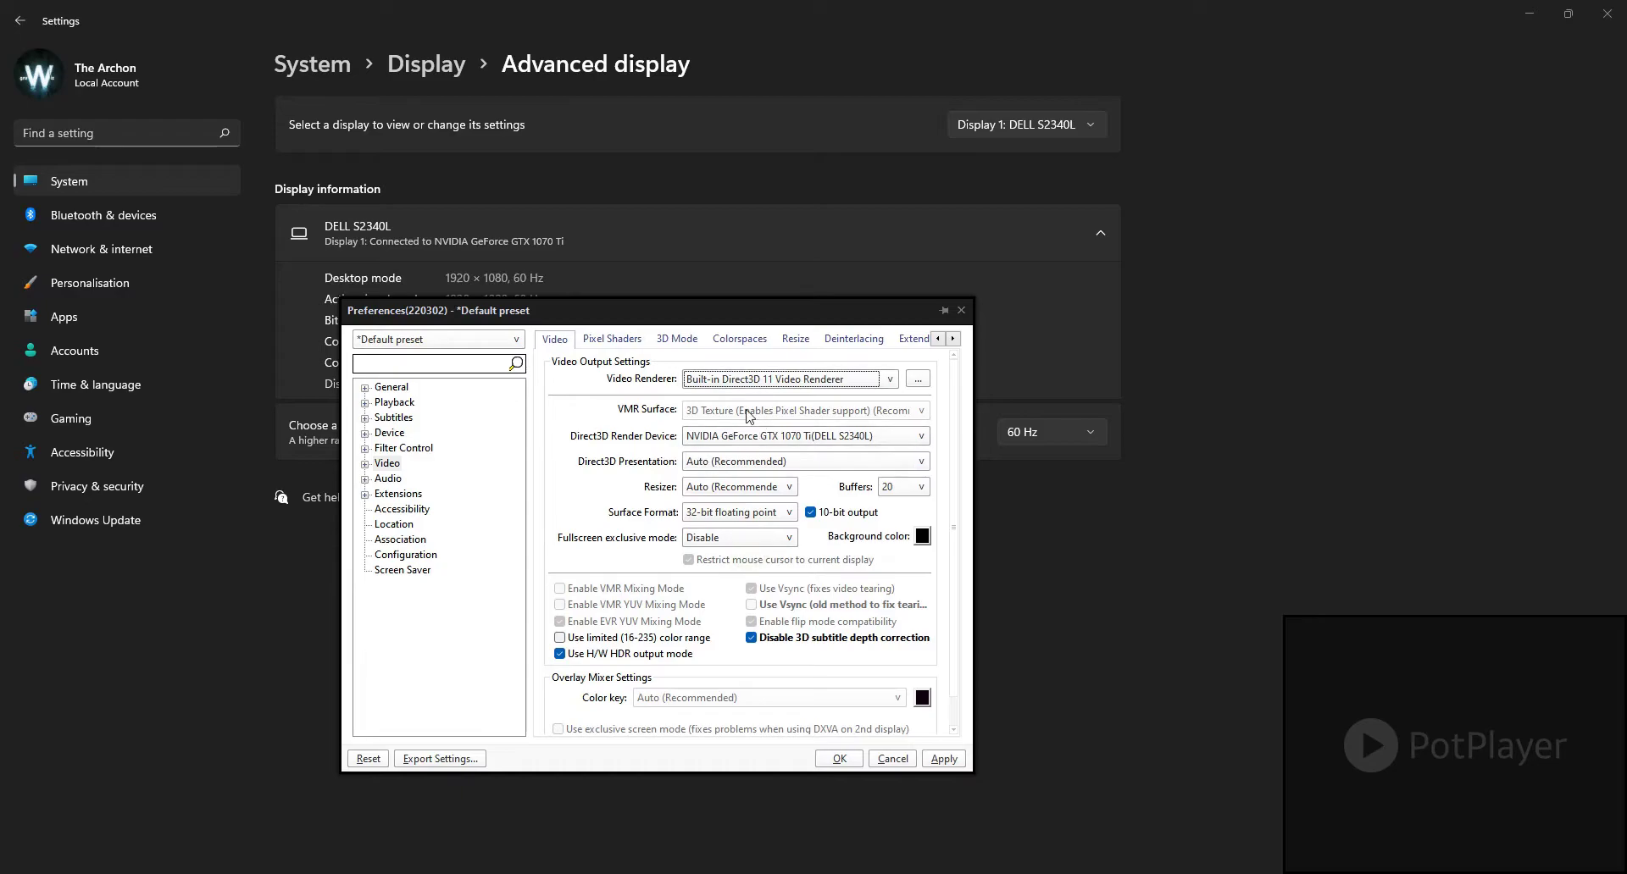
left_click(794, 381)
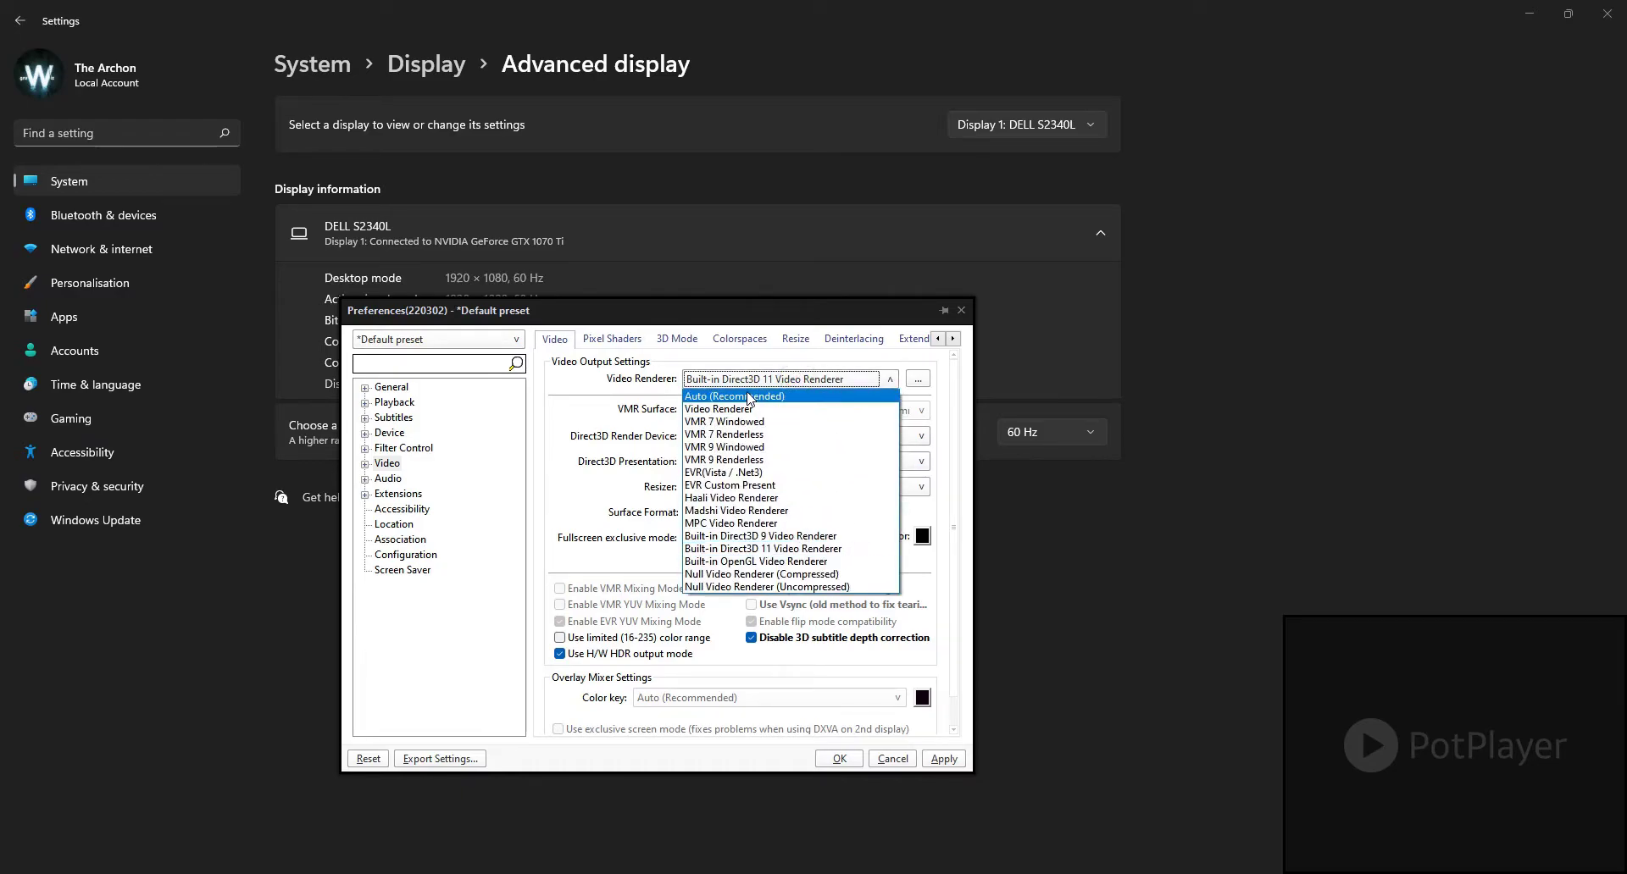
left_click(763, 550)
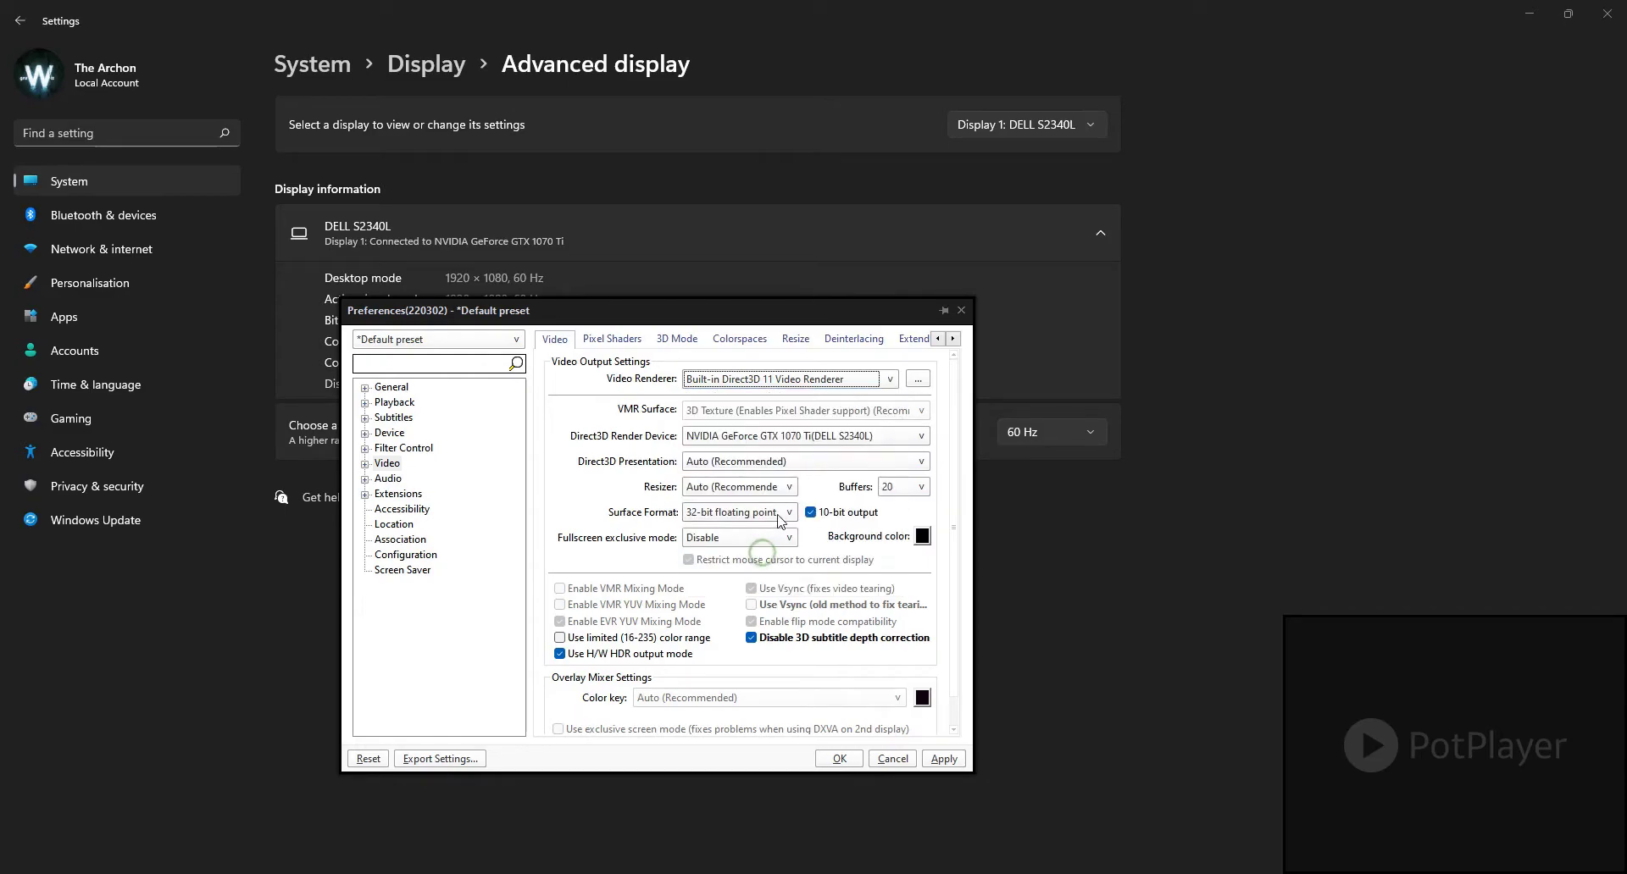
Step: Review the Direct3D Render Device and Direct3D Presentation options, and the display information behind the Preferences window
left_click(716, 439)
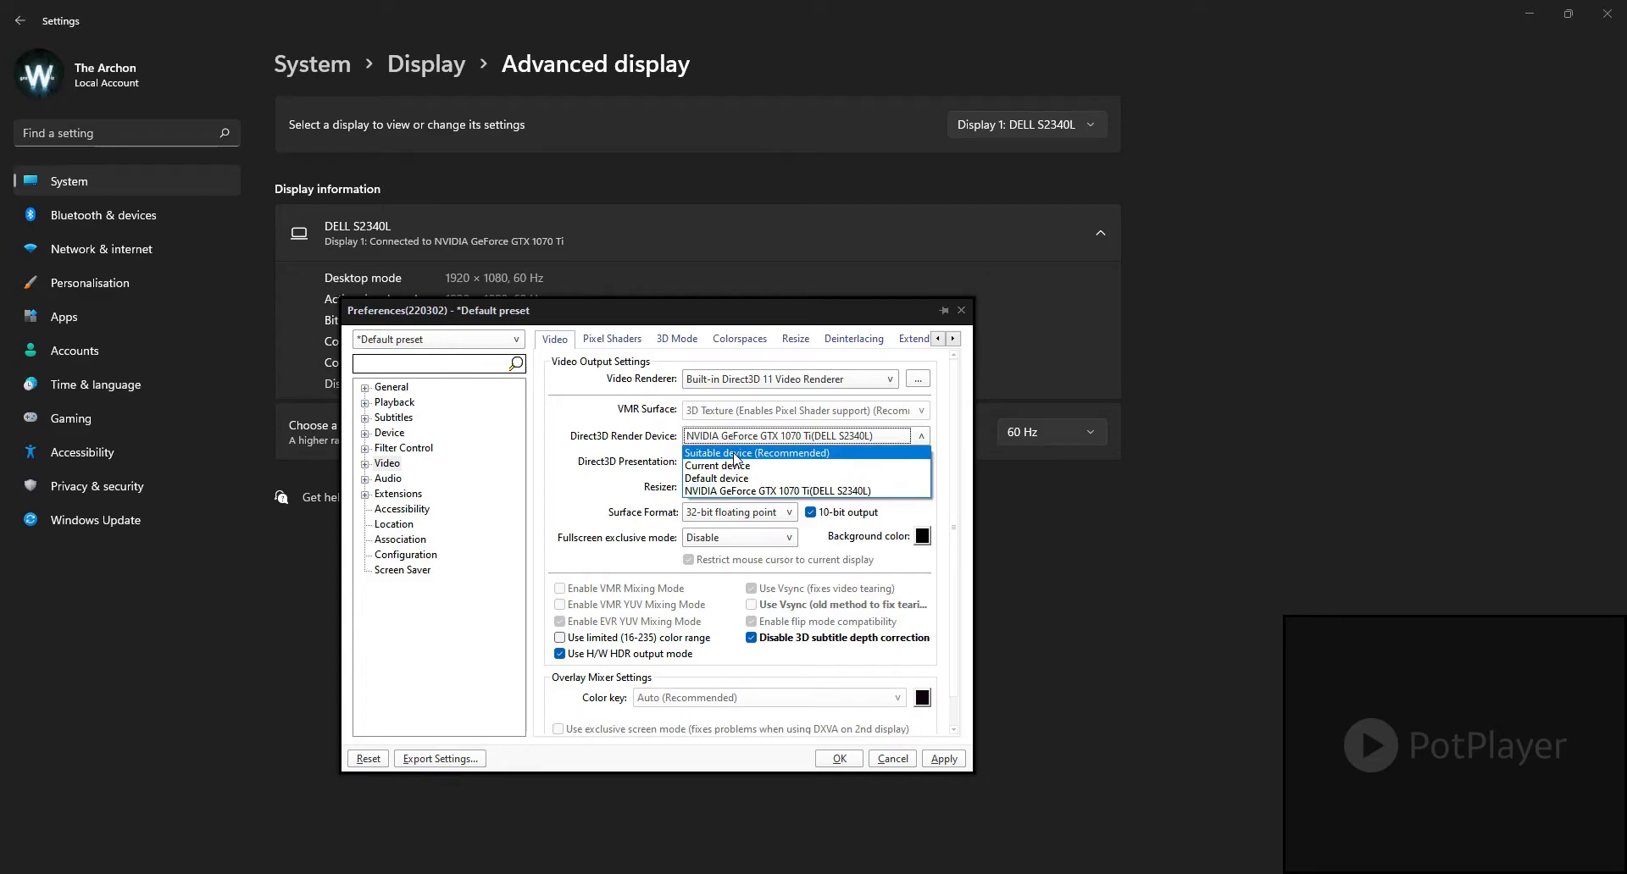
left_click(753, 437)
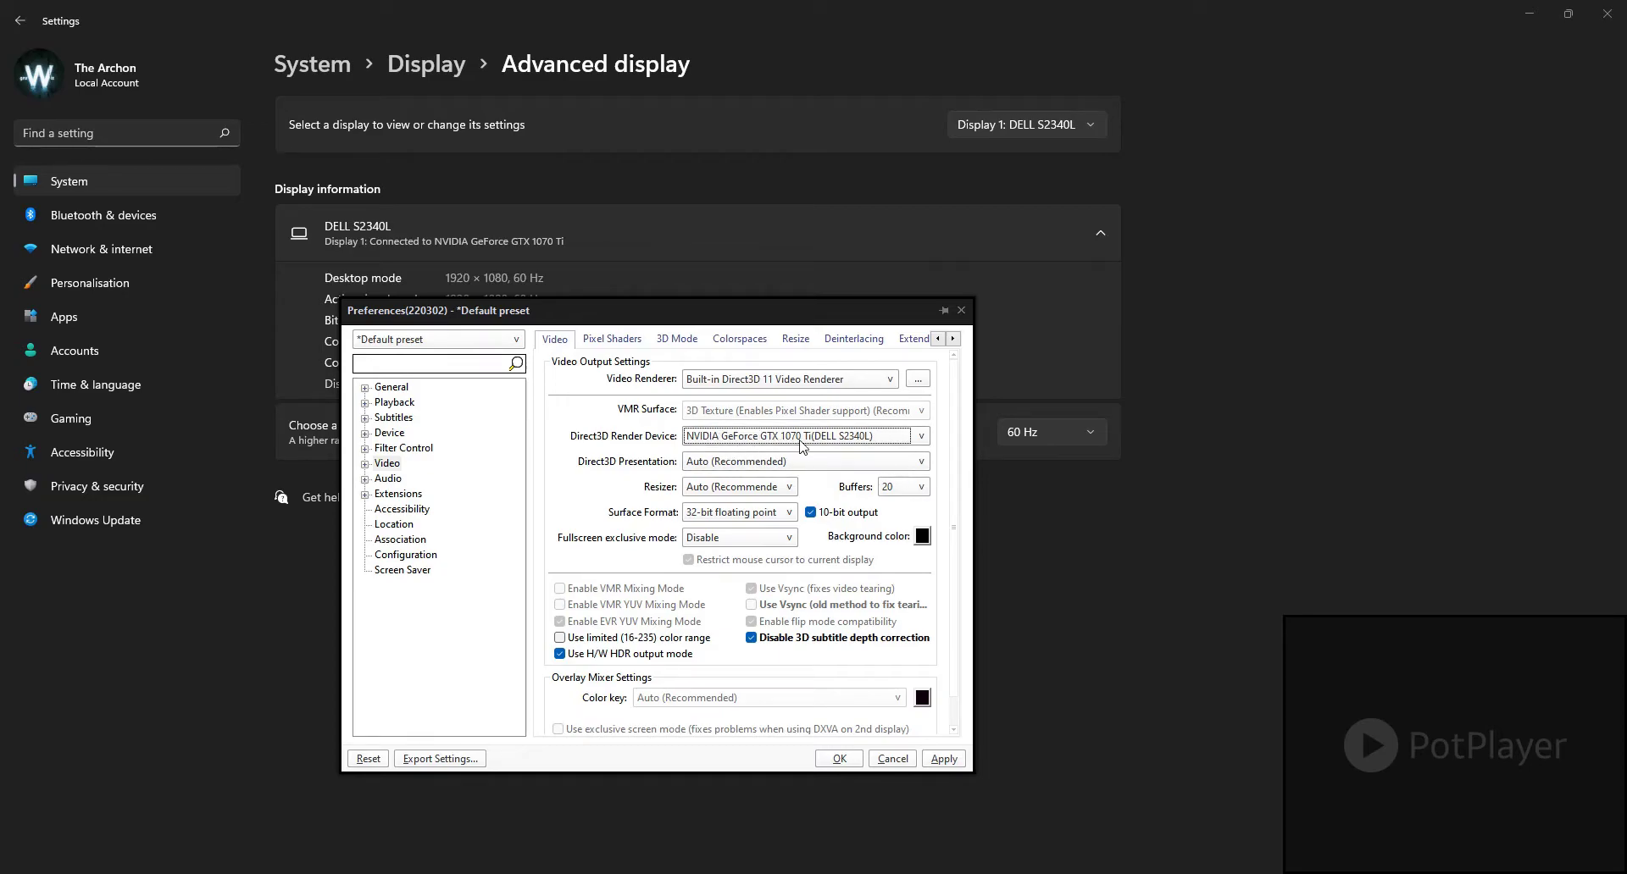
left_click(802, 441)
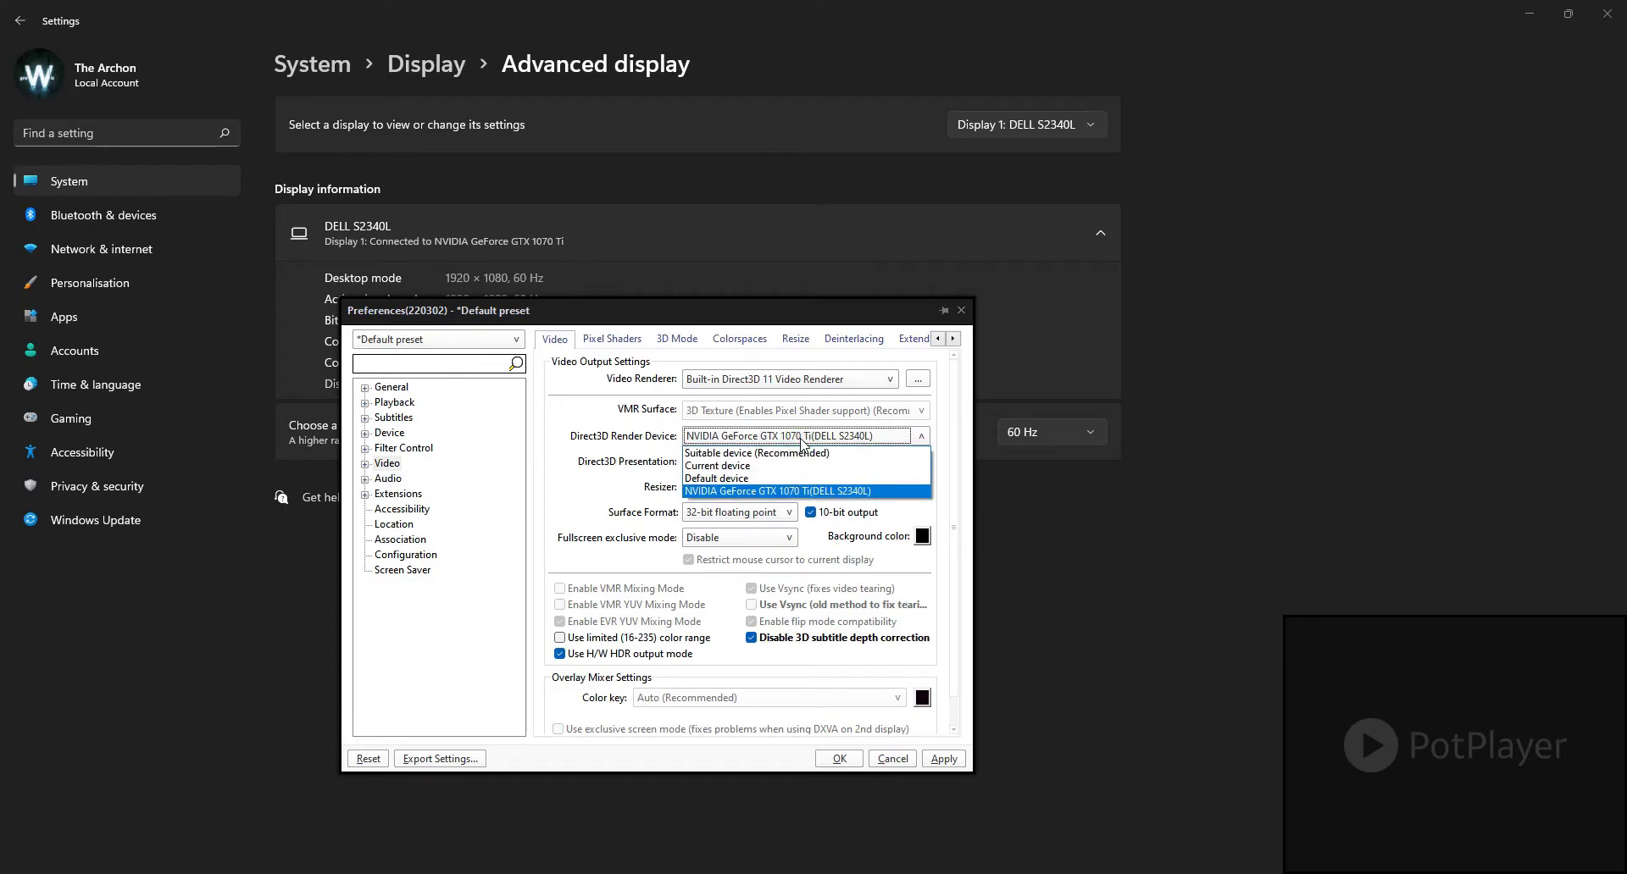
left_click(803, 440)
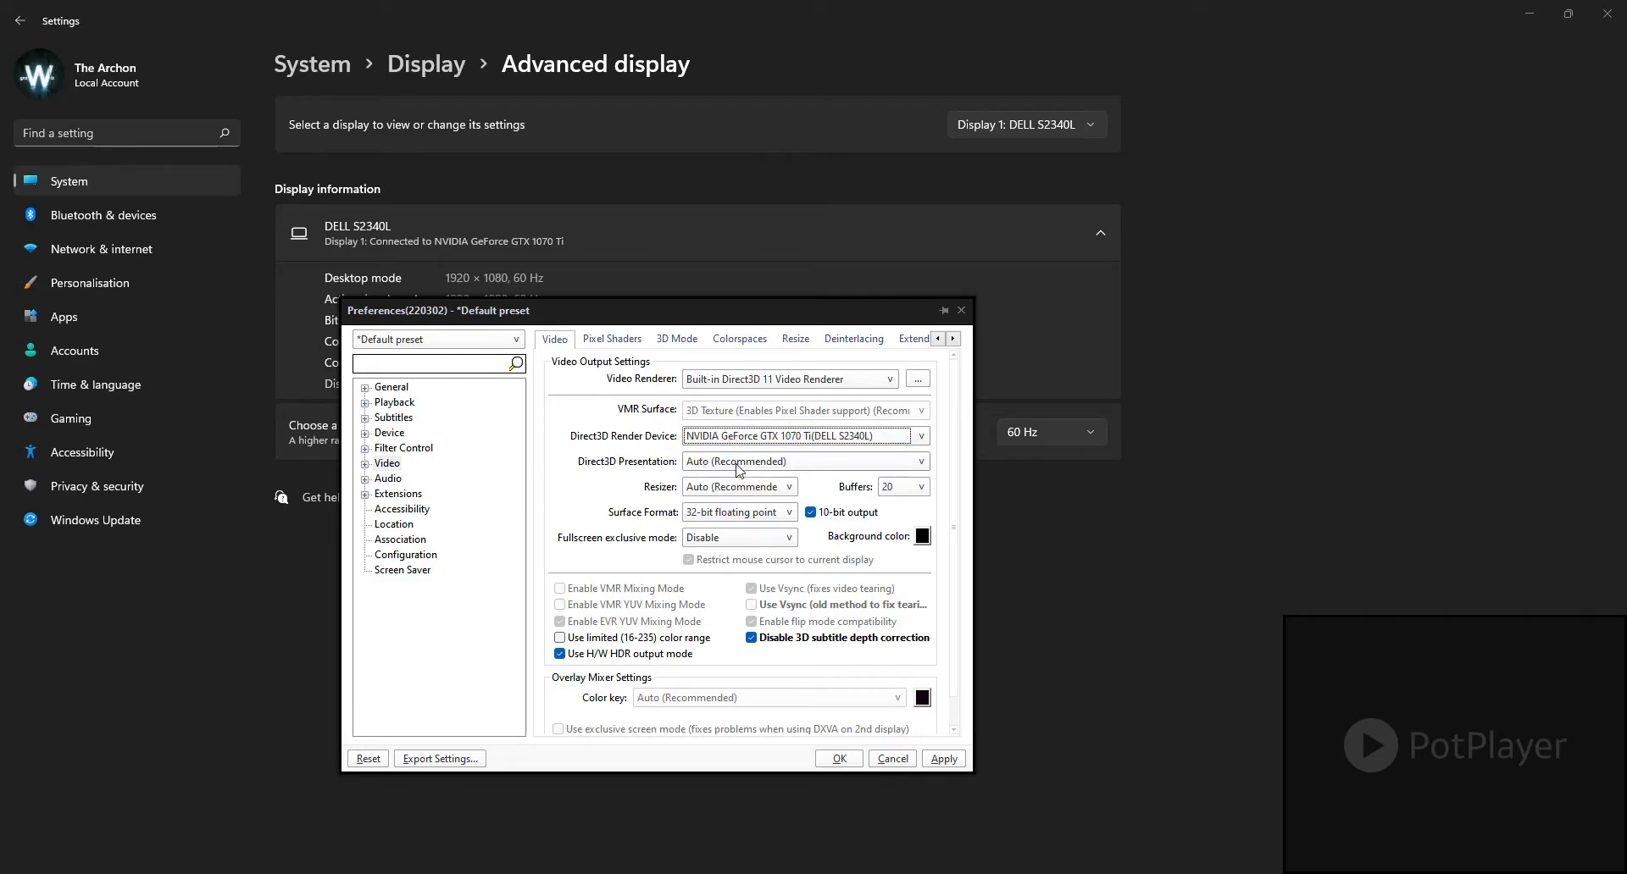
left_click(719, 463)
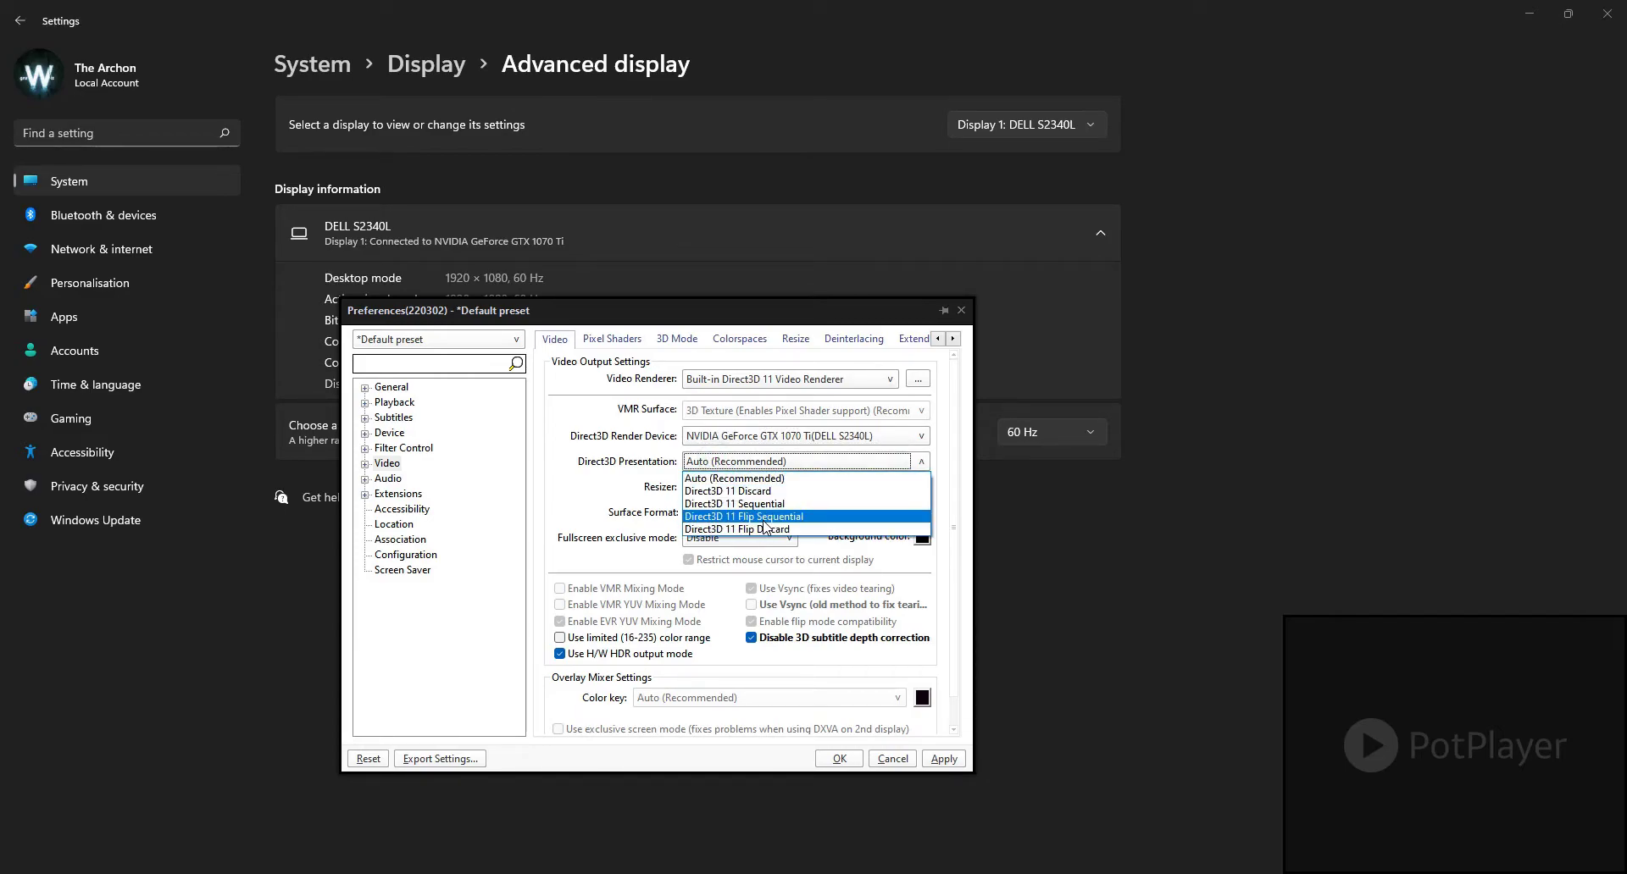
left_click(736, 463)
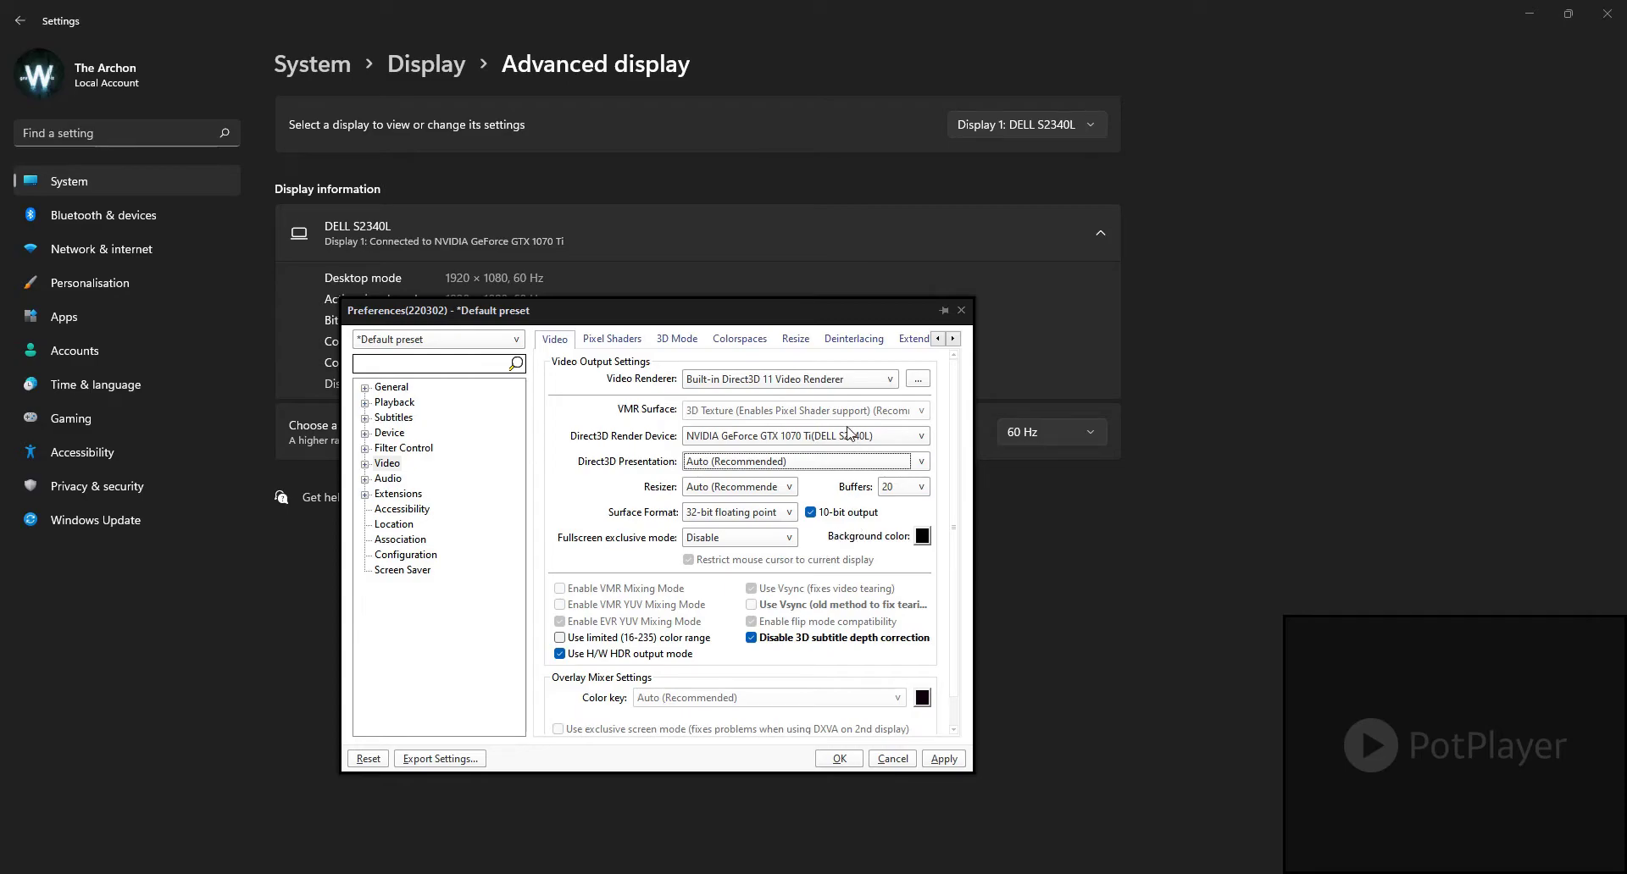
left_click_drag(781, 314, 1068, 391)
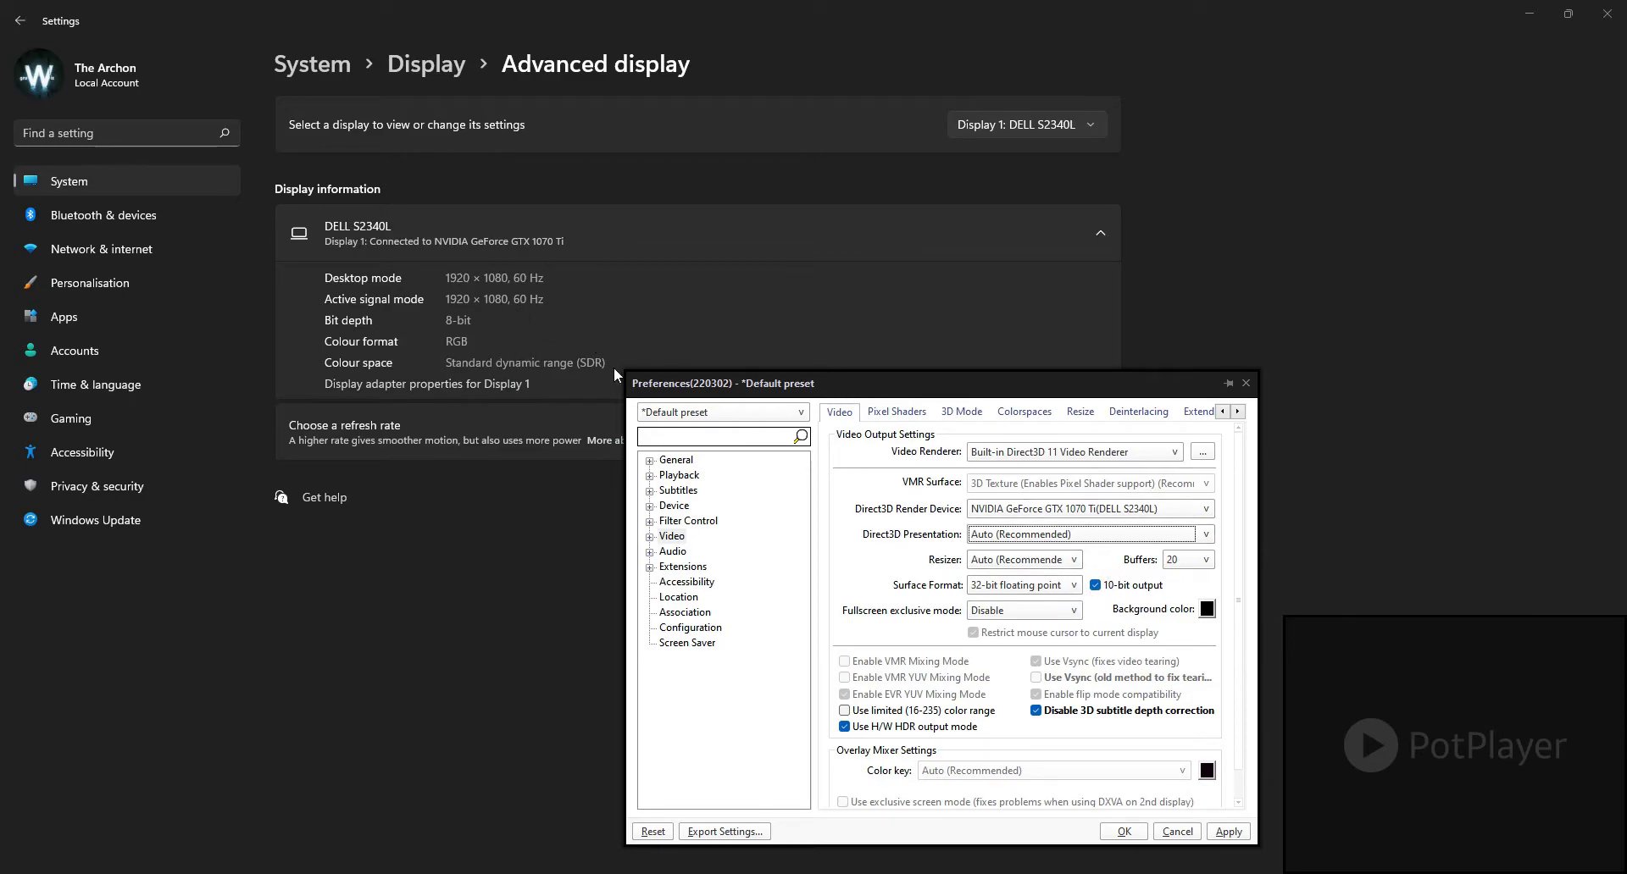
left_click_drag(796, 392, 658, 304)
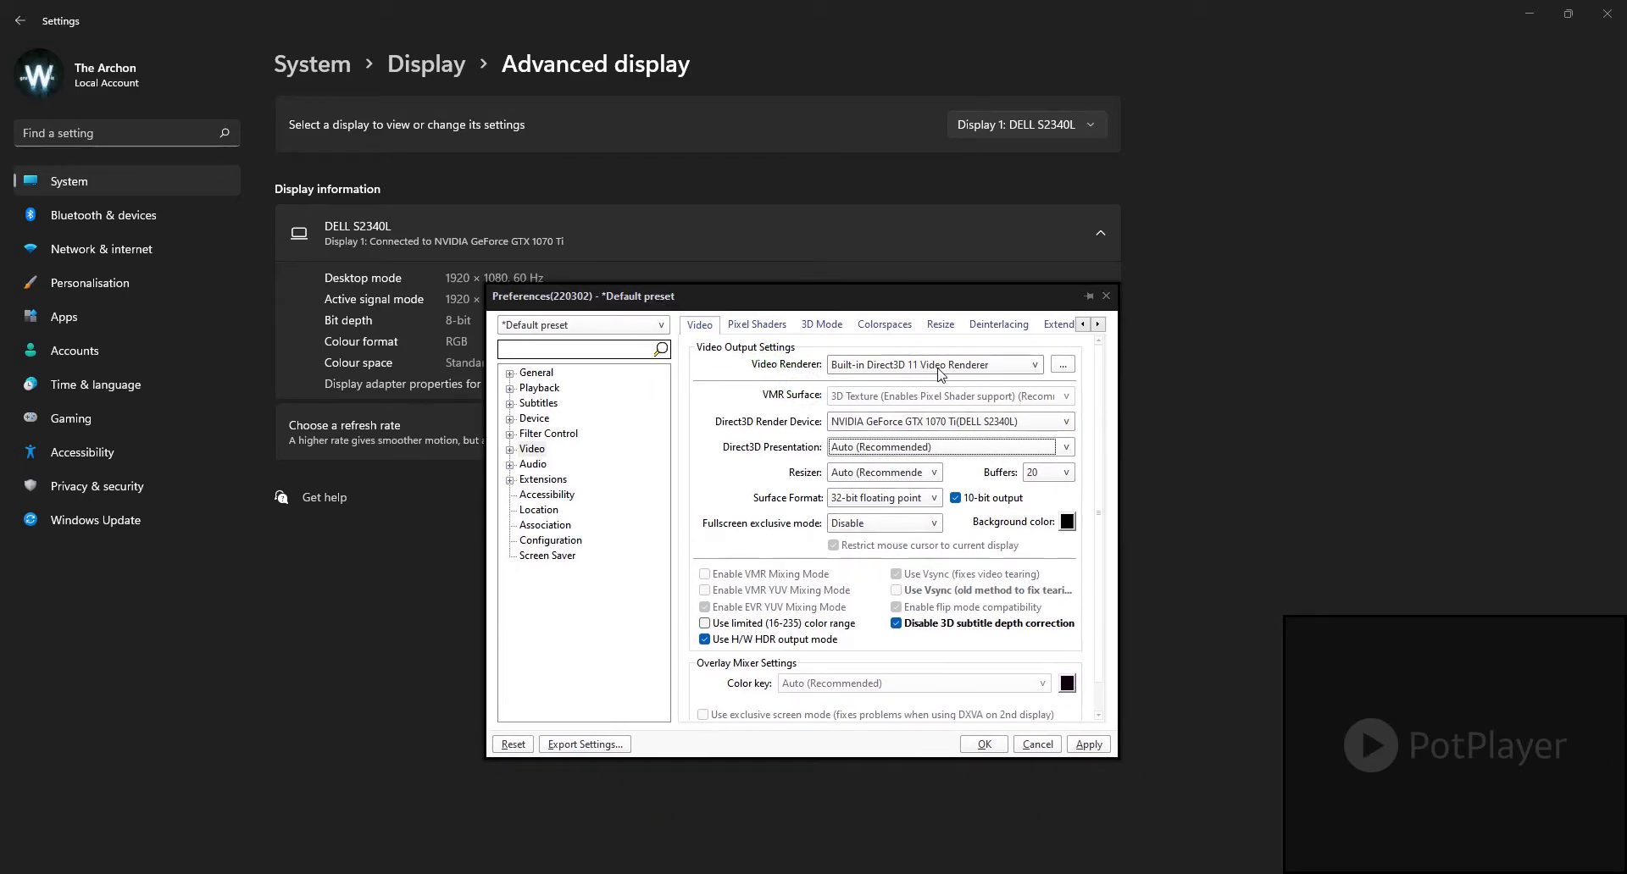
Step: Try Madshi Video Renderer as the video renderer and look at the general rendering settings in its madVR configuration
left_click(964, 369)
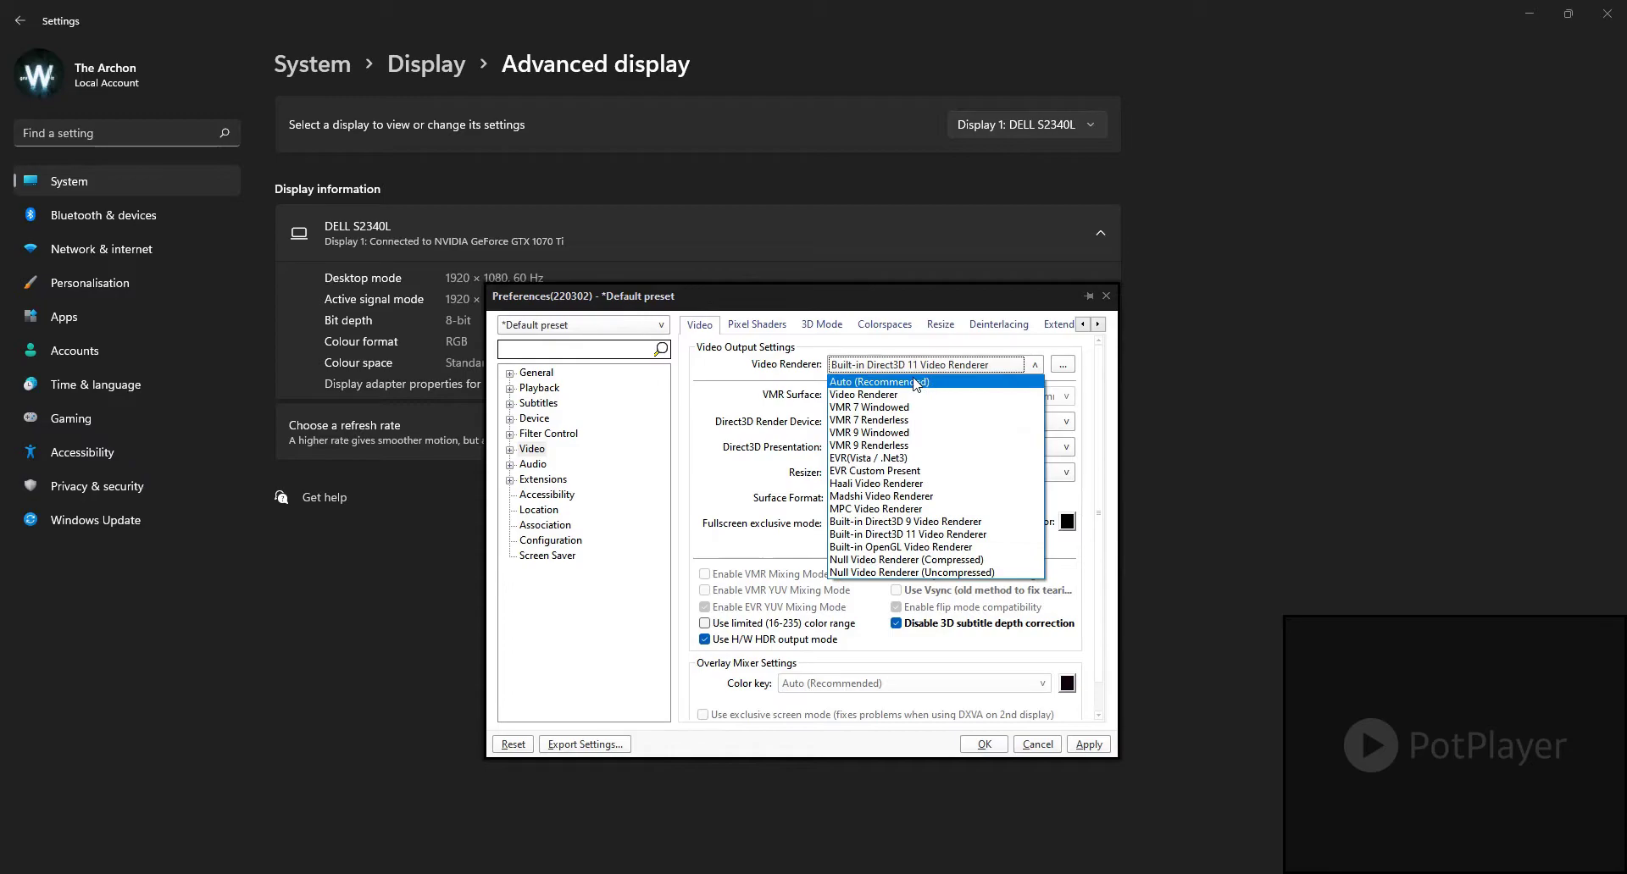
left_click(870, 498)
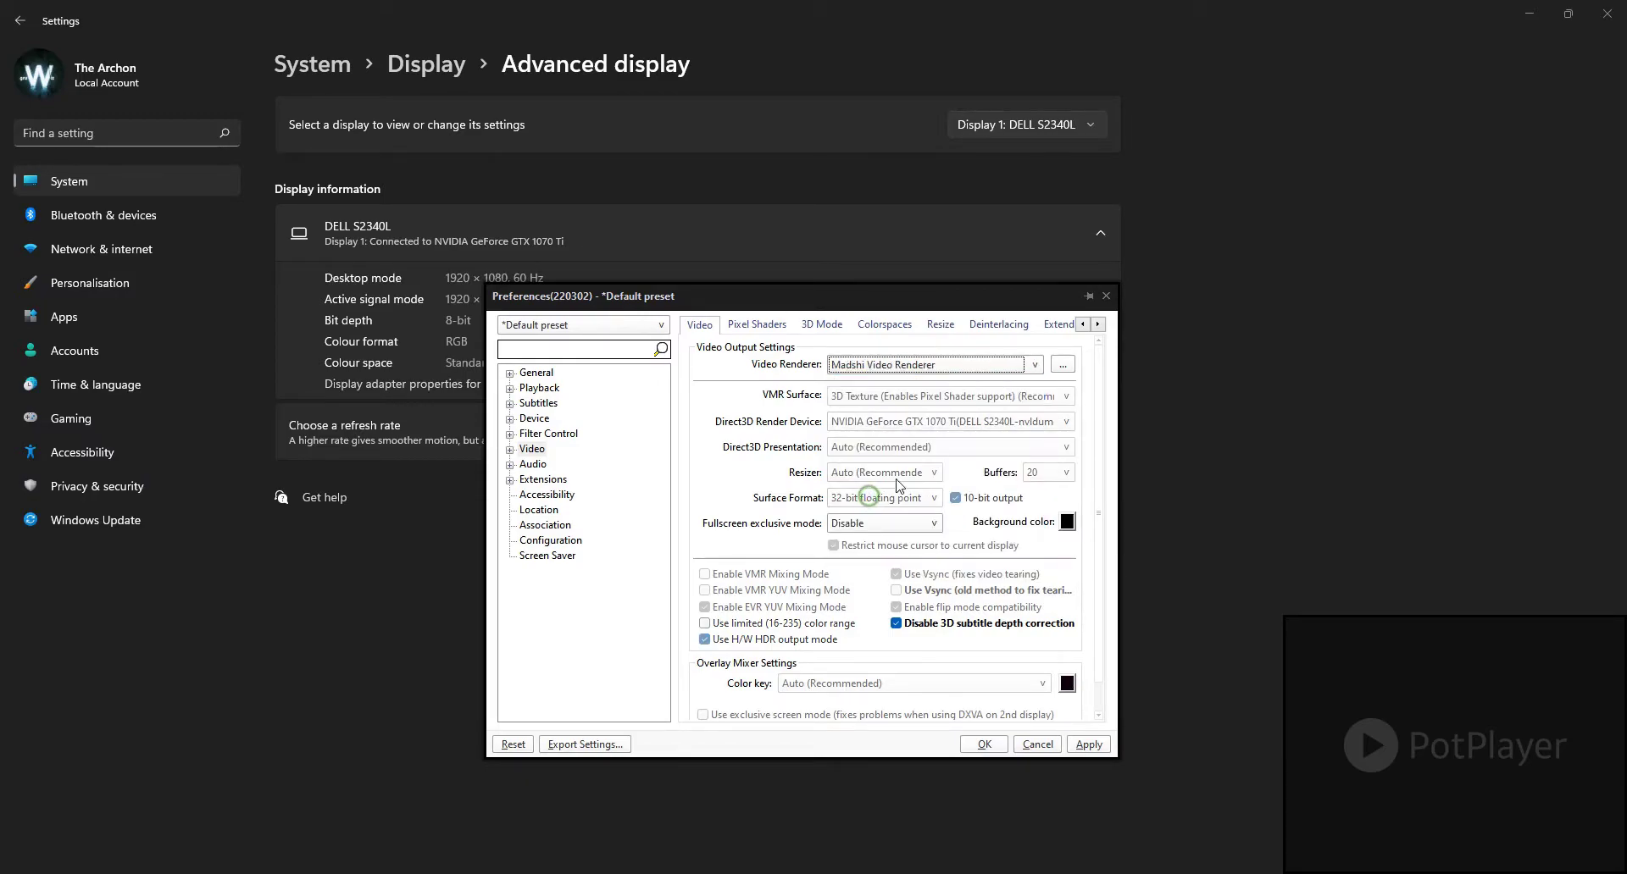
left_click(1059, 367)
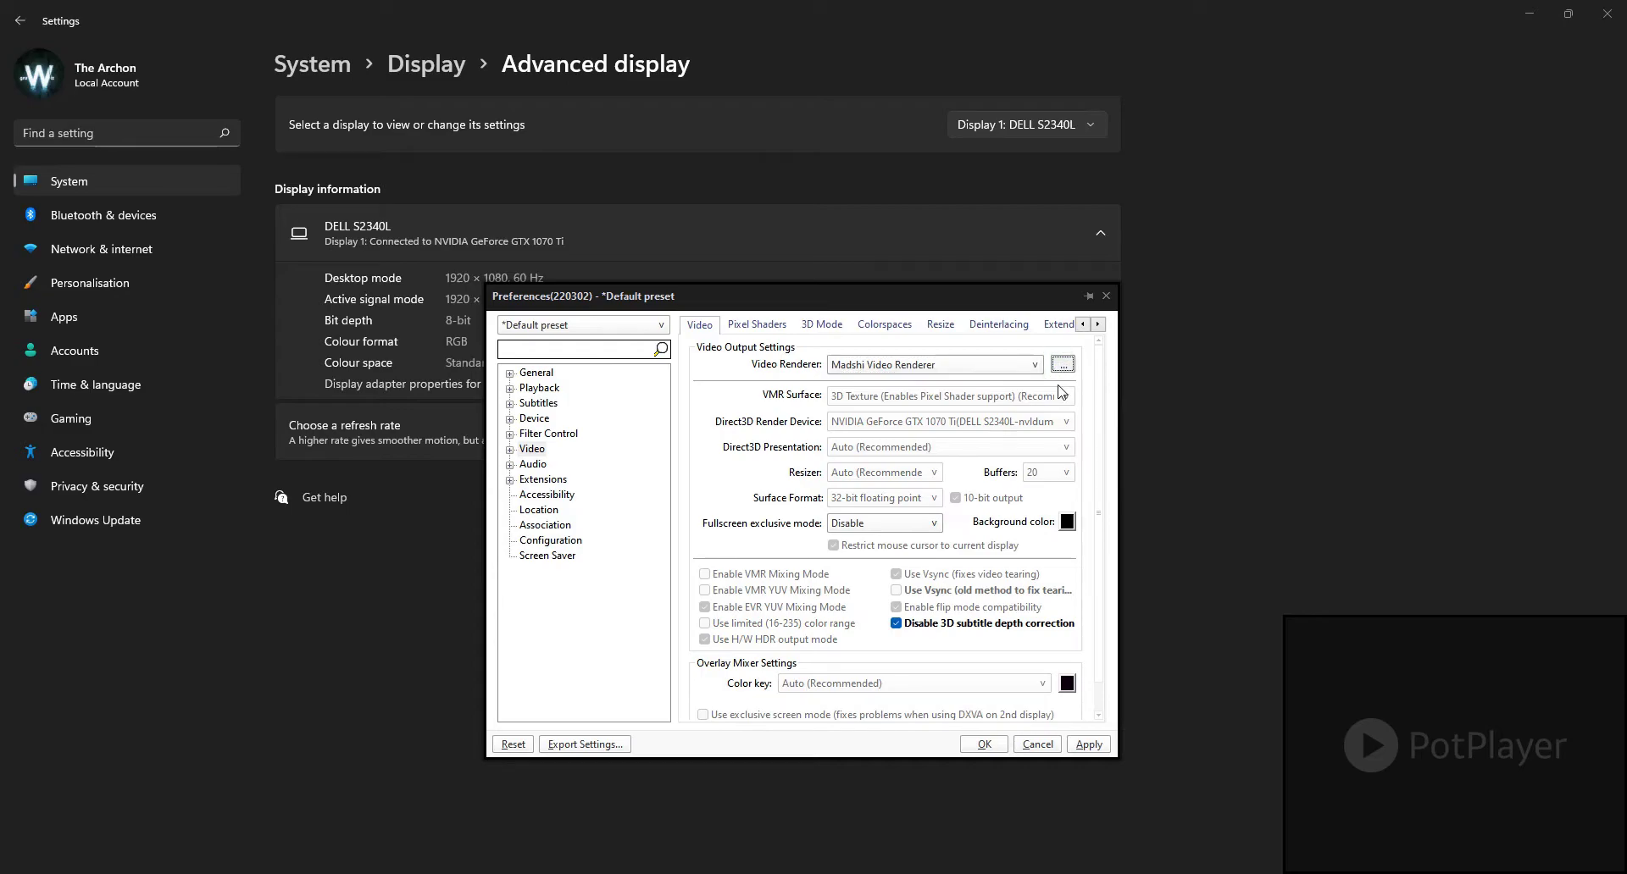
left_click(766, 532)
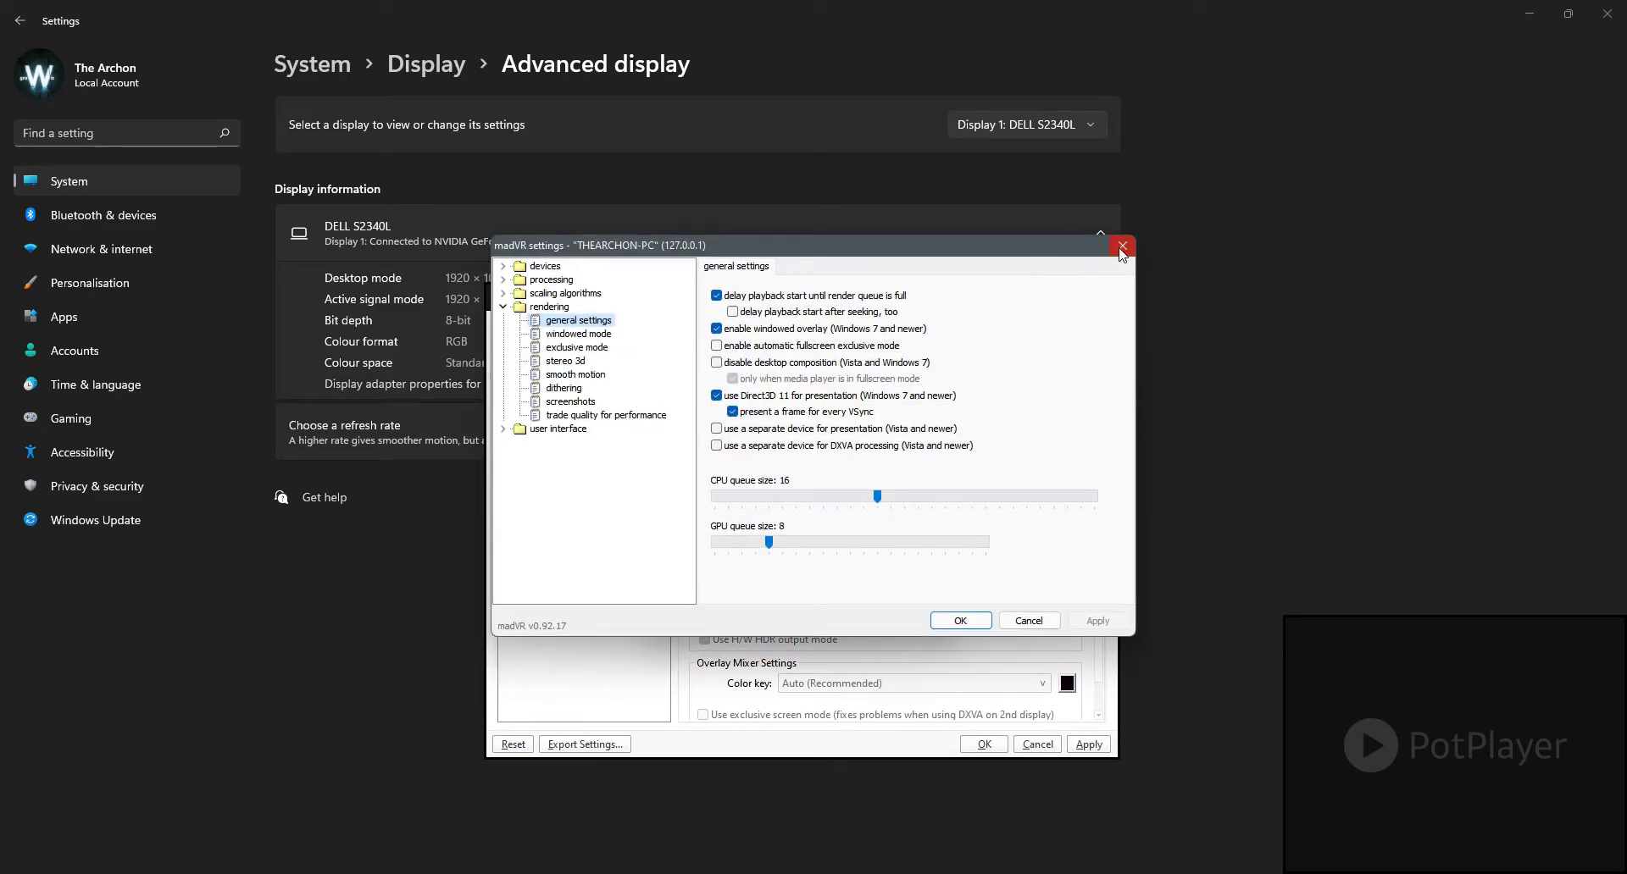
left_click(1121, 250)
left_click(767, 607)
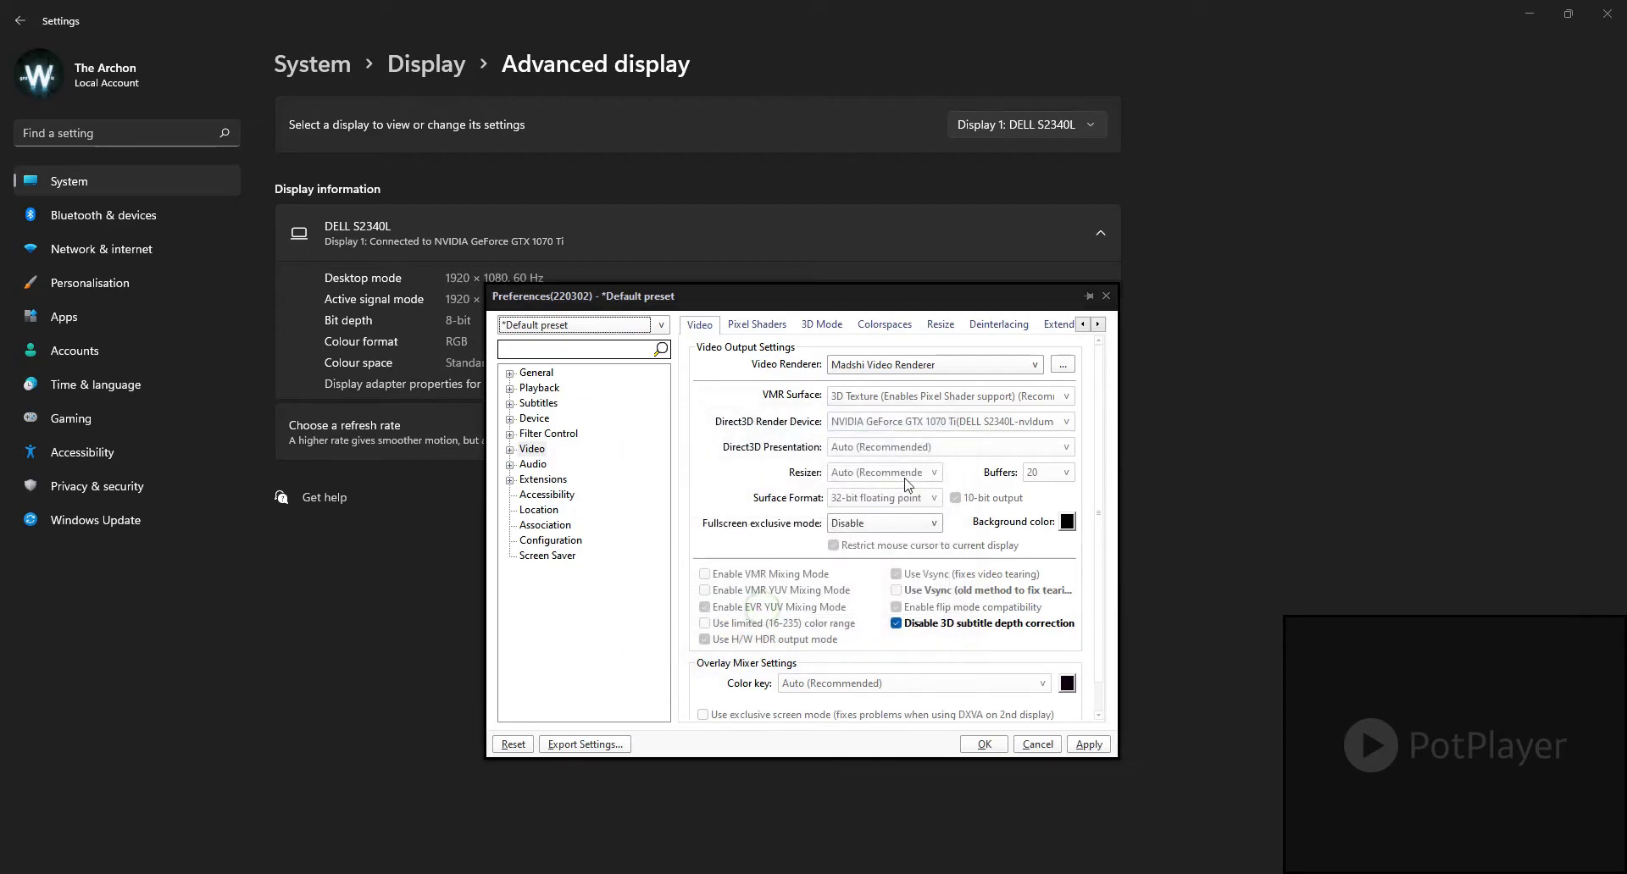
Step: Set the video renderer to Built-in Direct3D 11 Video Renderer and access its renderer-specific options
left_click(1034, 365)
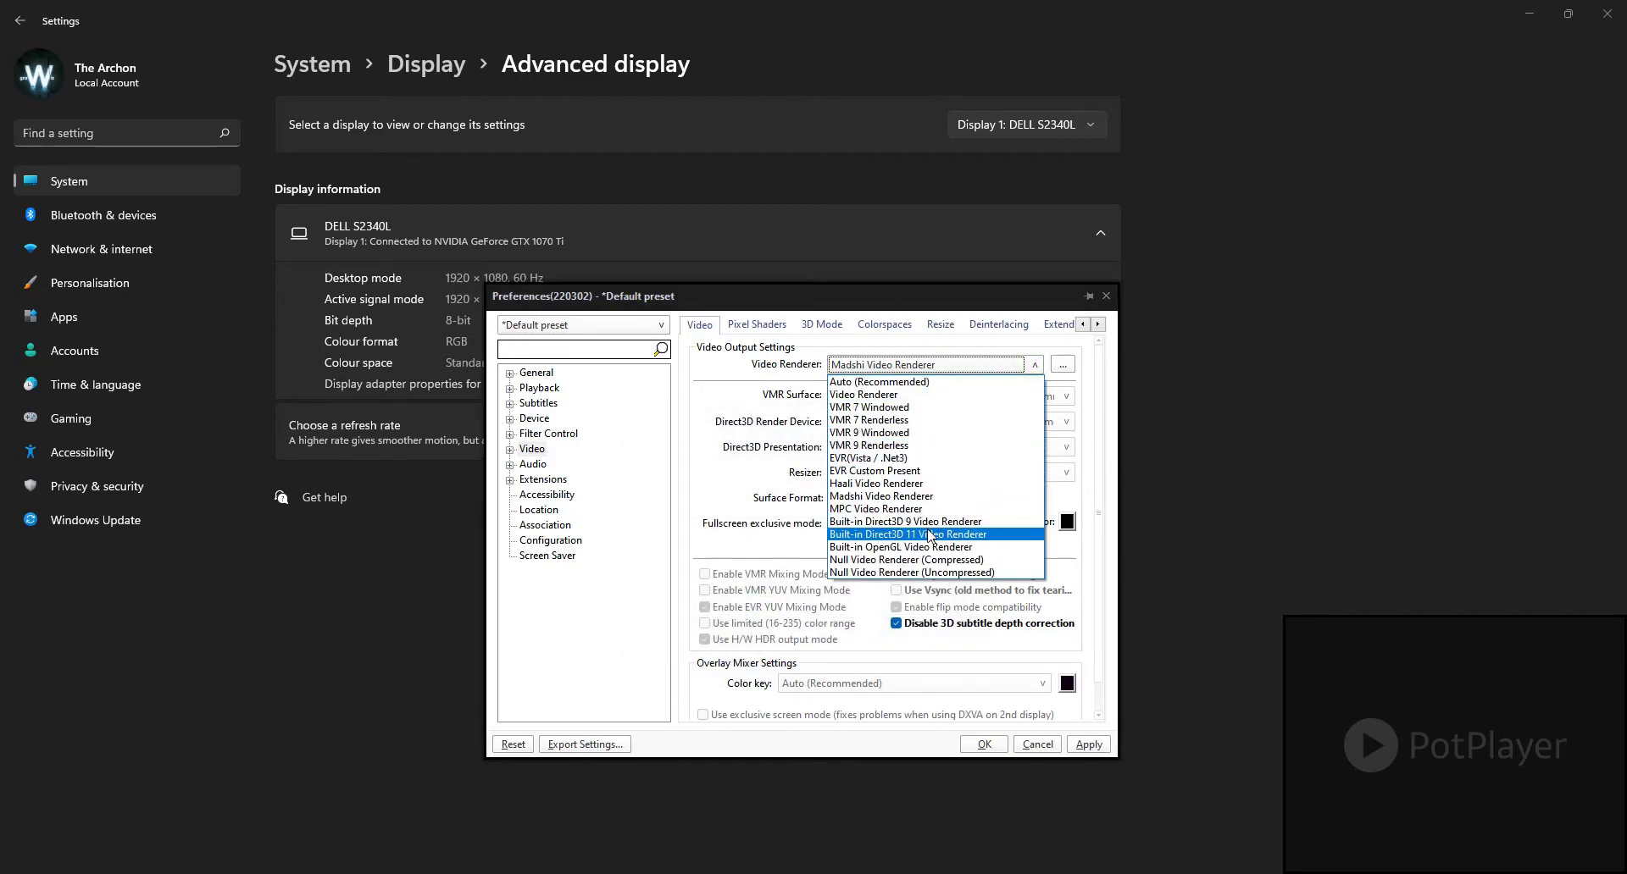
left_click(931, 536)
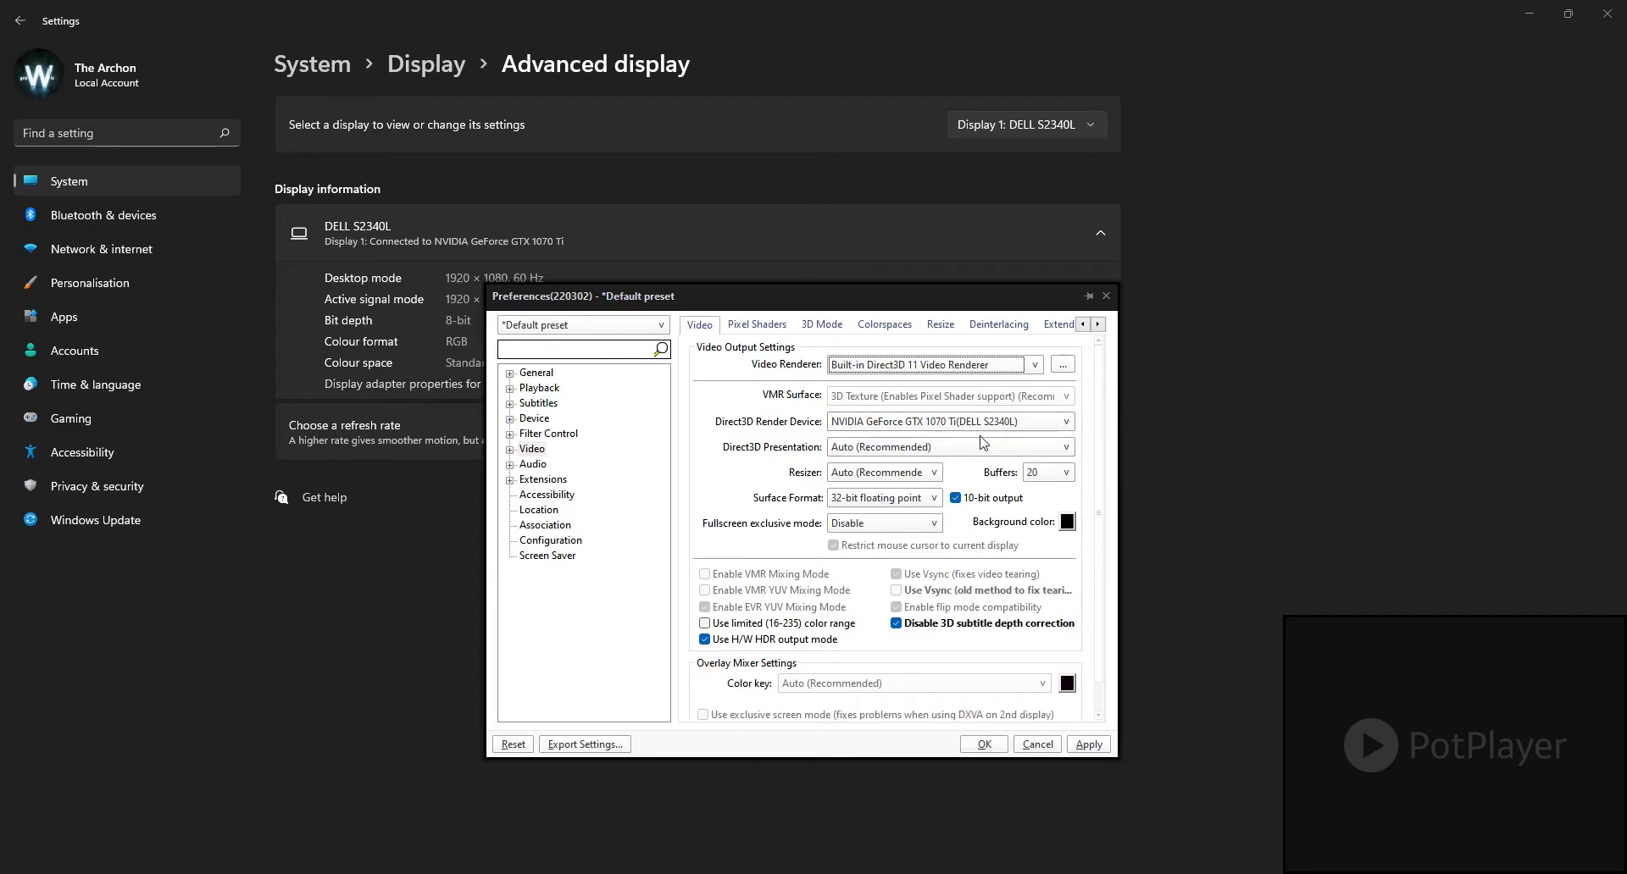
left_click(986, 366)
left_click(931, 530)
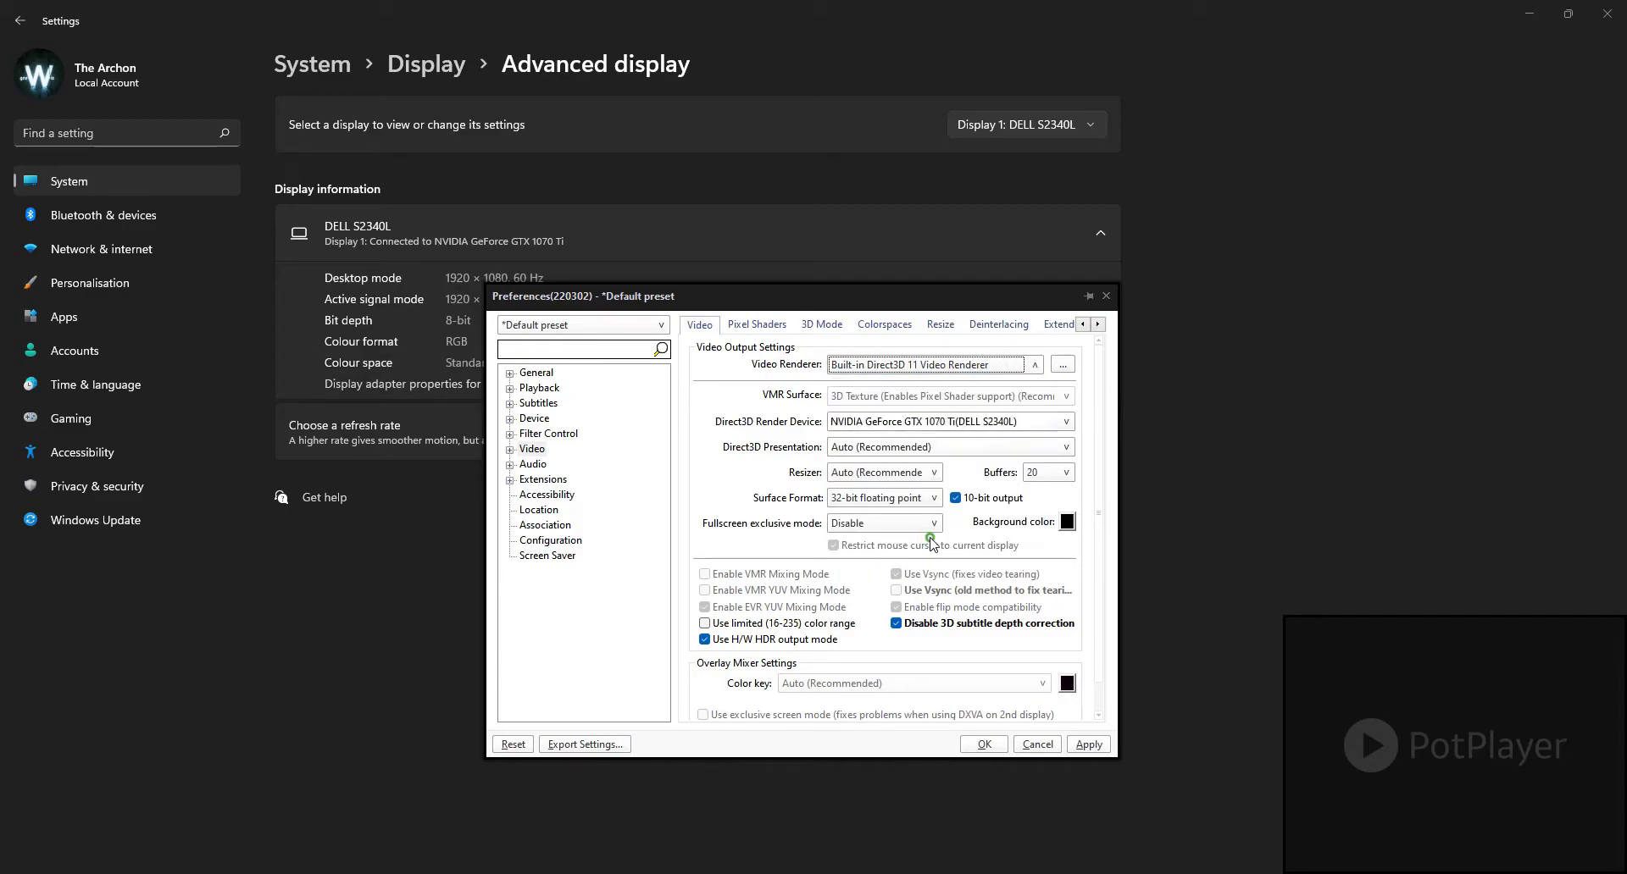
left_click(1064, 366)
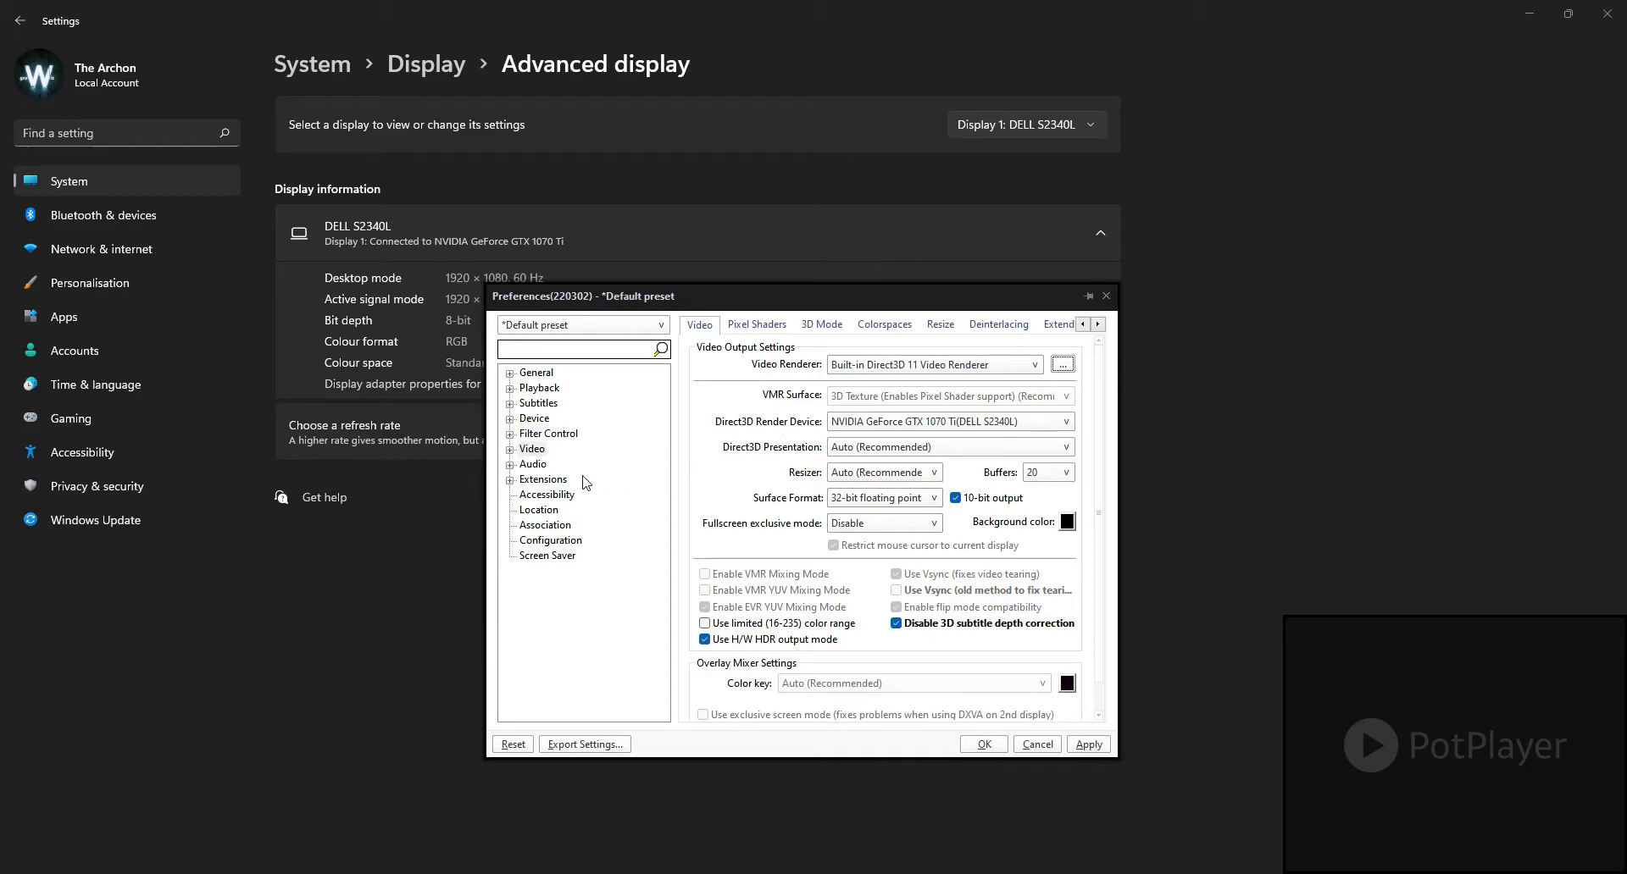
Step: Expand the Video group and review the Pixel Shaders settings, switching SMPTE ST 2086 and ST 2084 HDR Correction off and on again
left_click(511, 452)
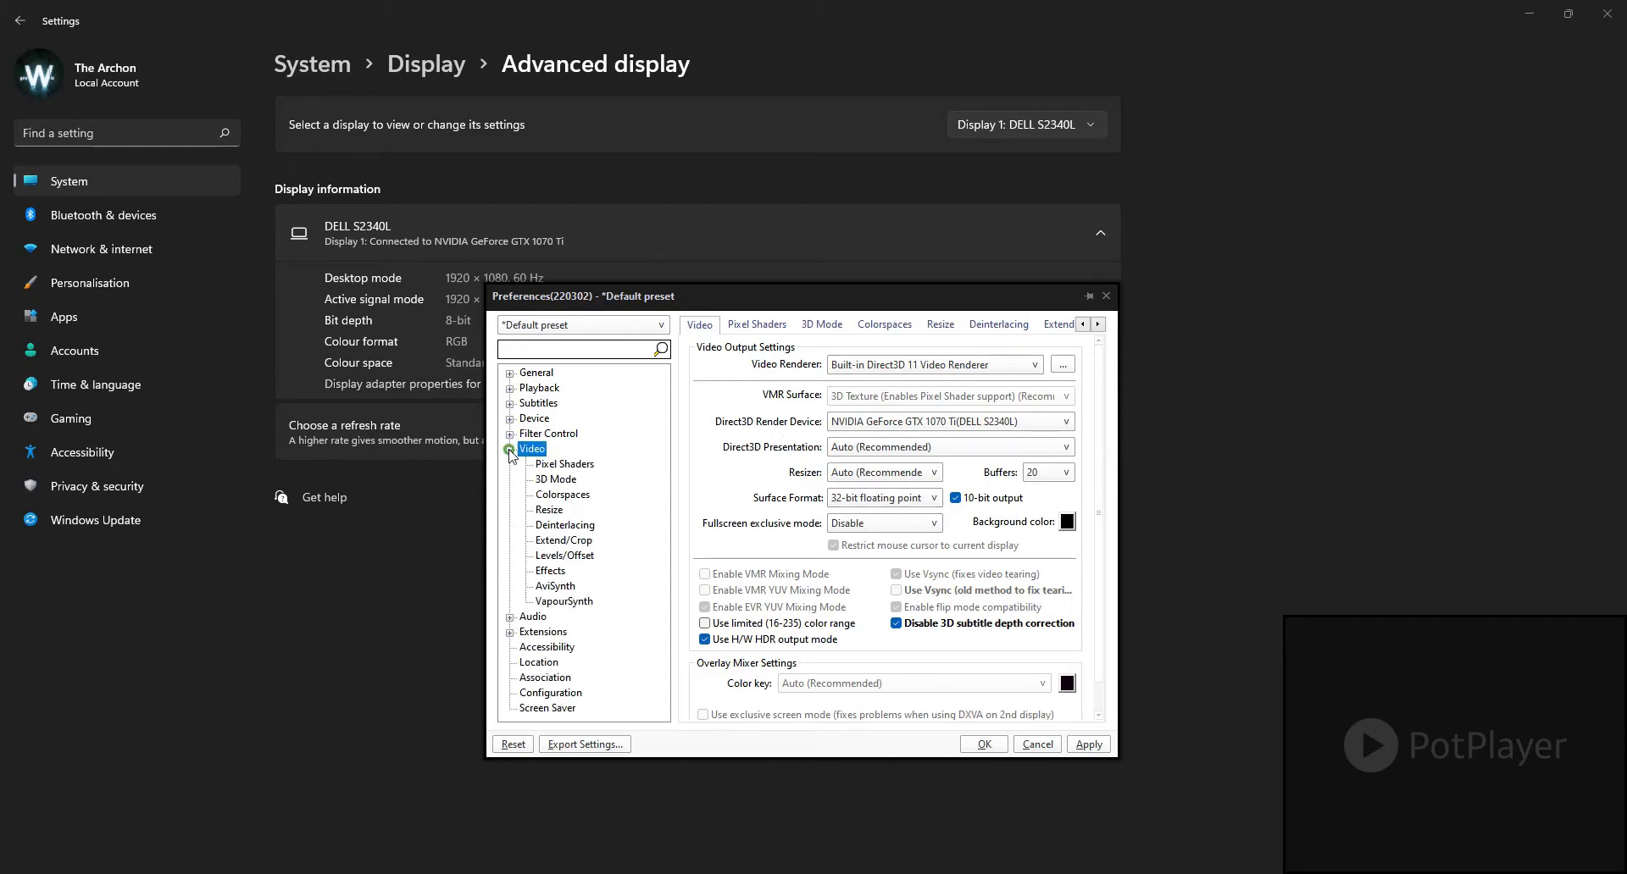
left_click(563, 465)
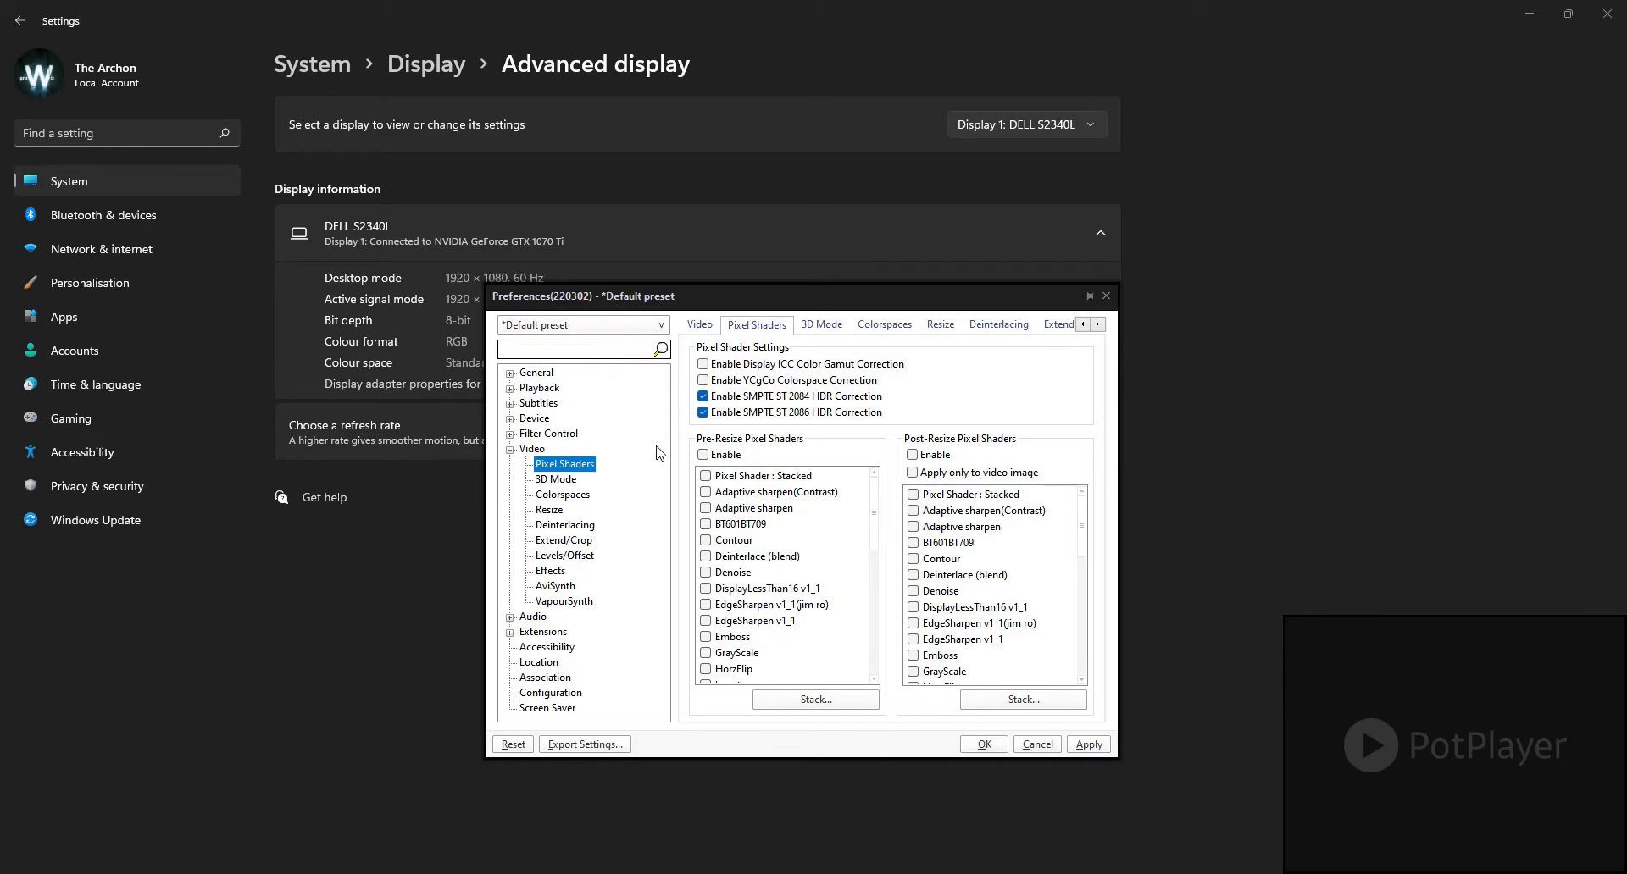
left_click(532, 449)
left_click(549, 464)
left_click(702, 412)
left_click(702, 413)
left_click(702, 396)
left_click(703, 396)
Step: Review the 3D Mode settings, and in Colorspaces set the YCbCr to RGB color range to Full (RGB: 0-255, PC standard)
left_click(561, 480)
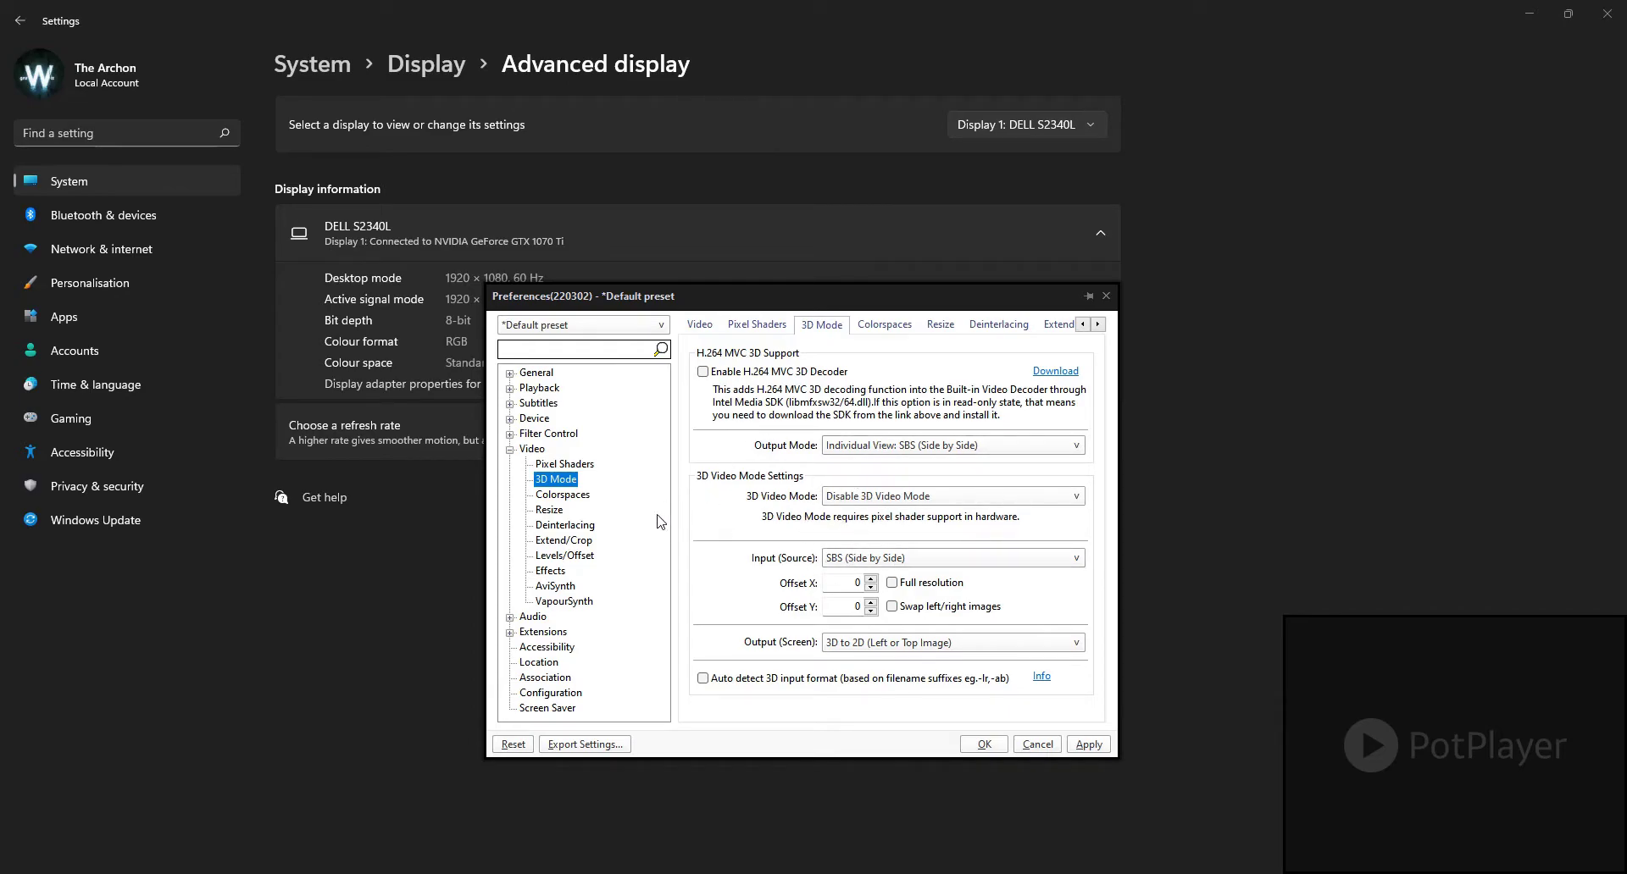
left_click(562, 495)
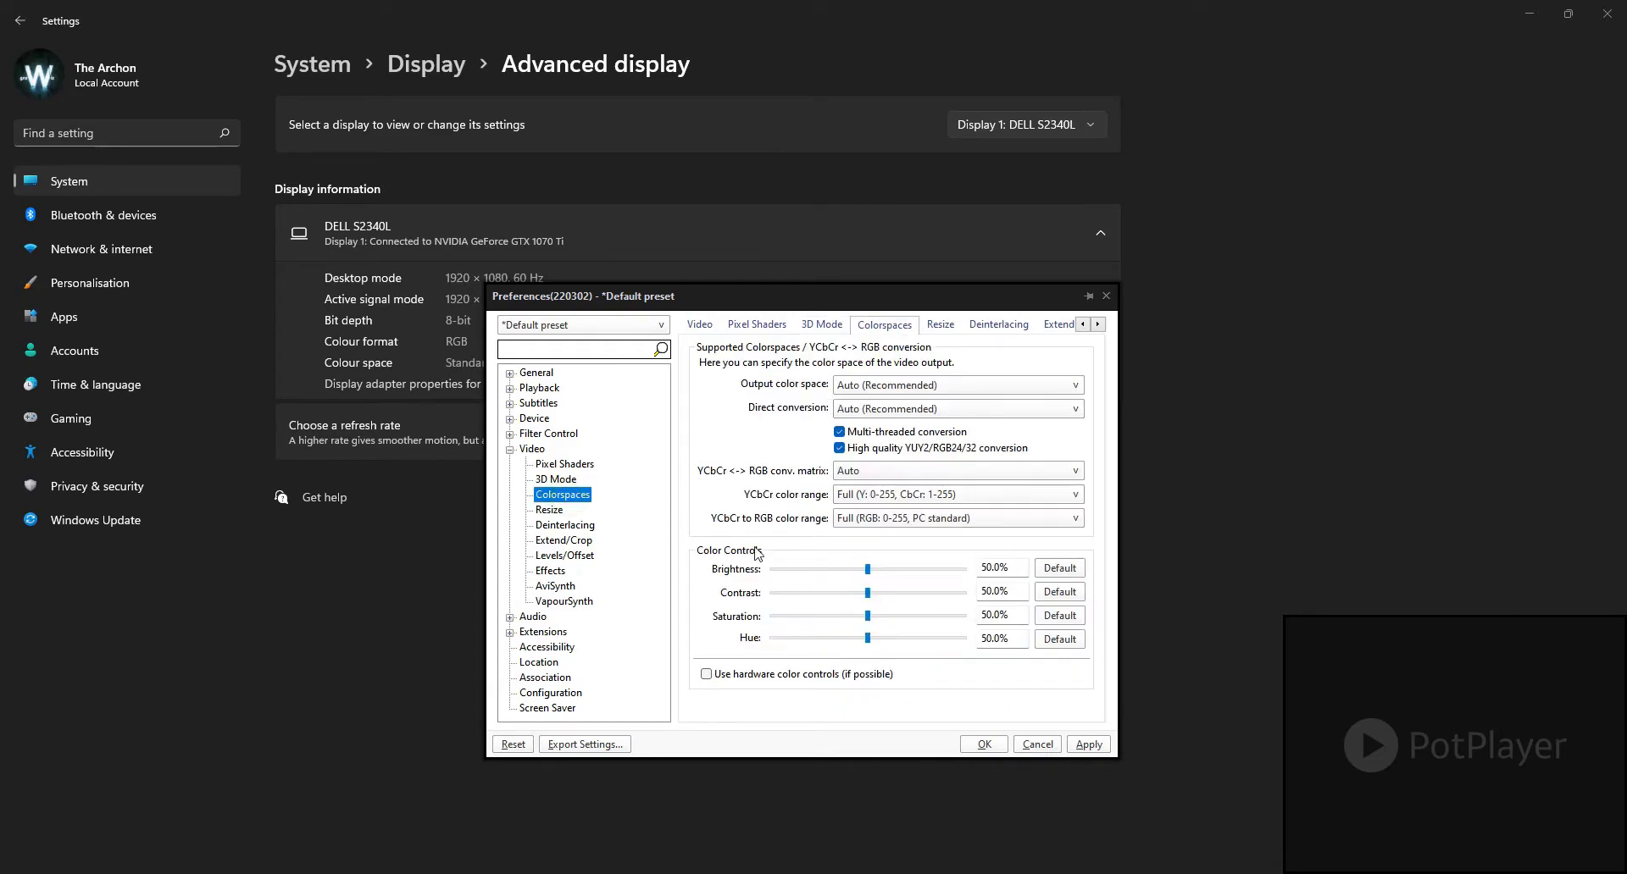
left_click(879, 526)
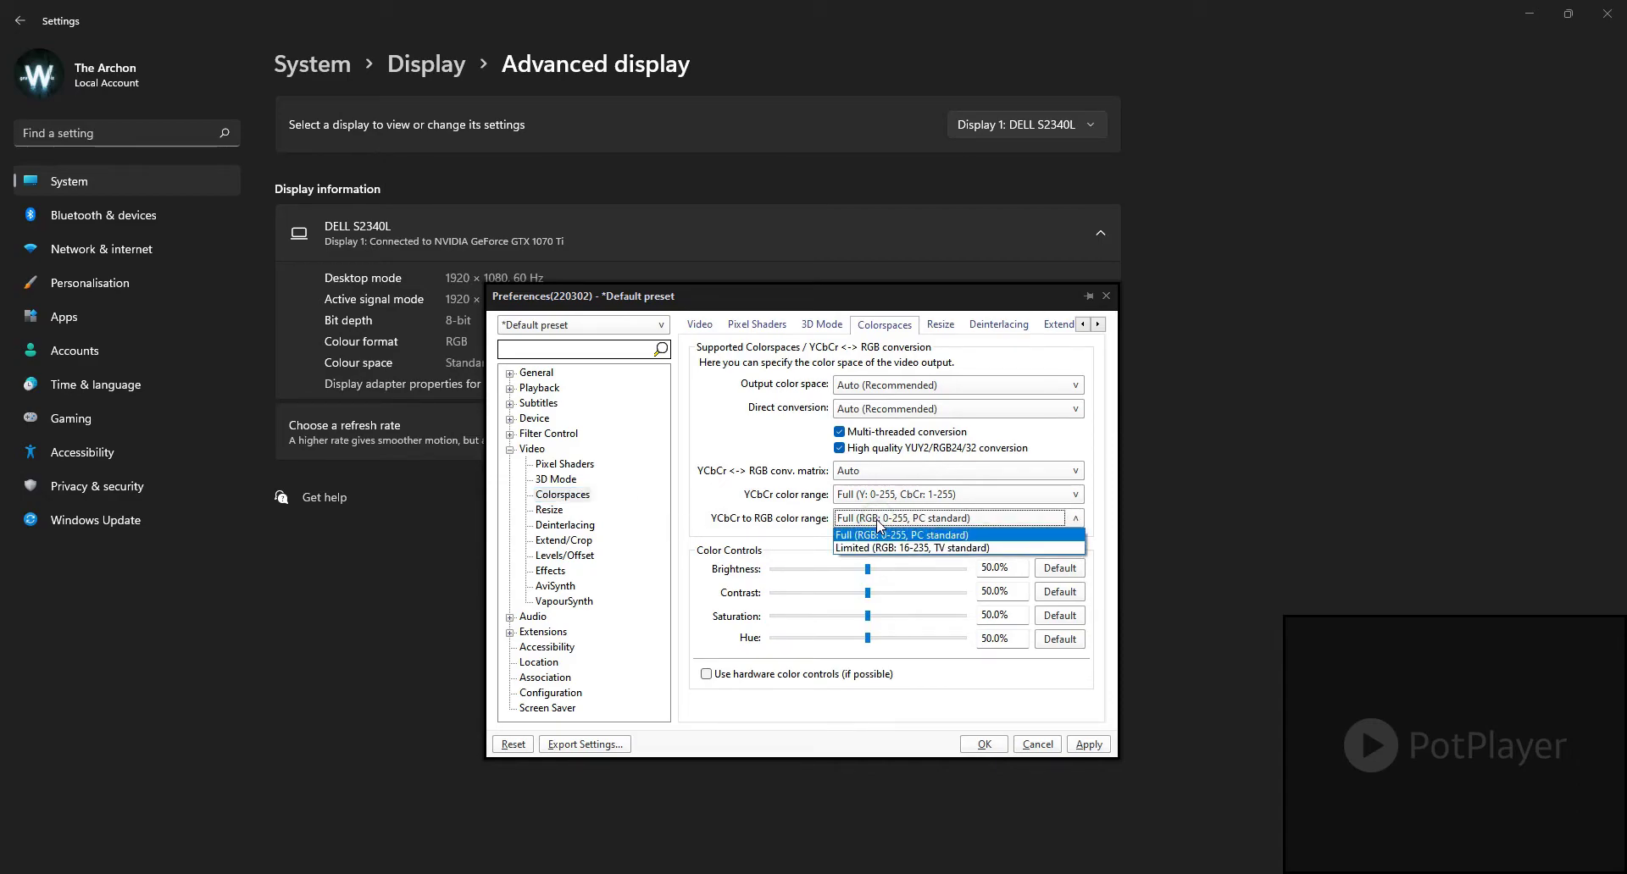
left_click(873, 536)
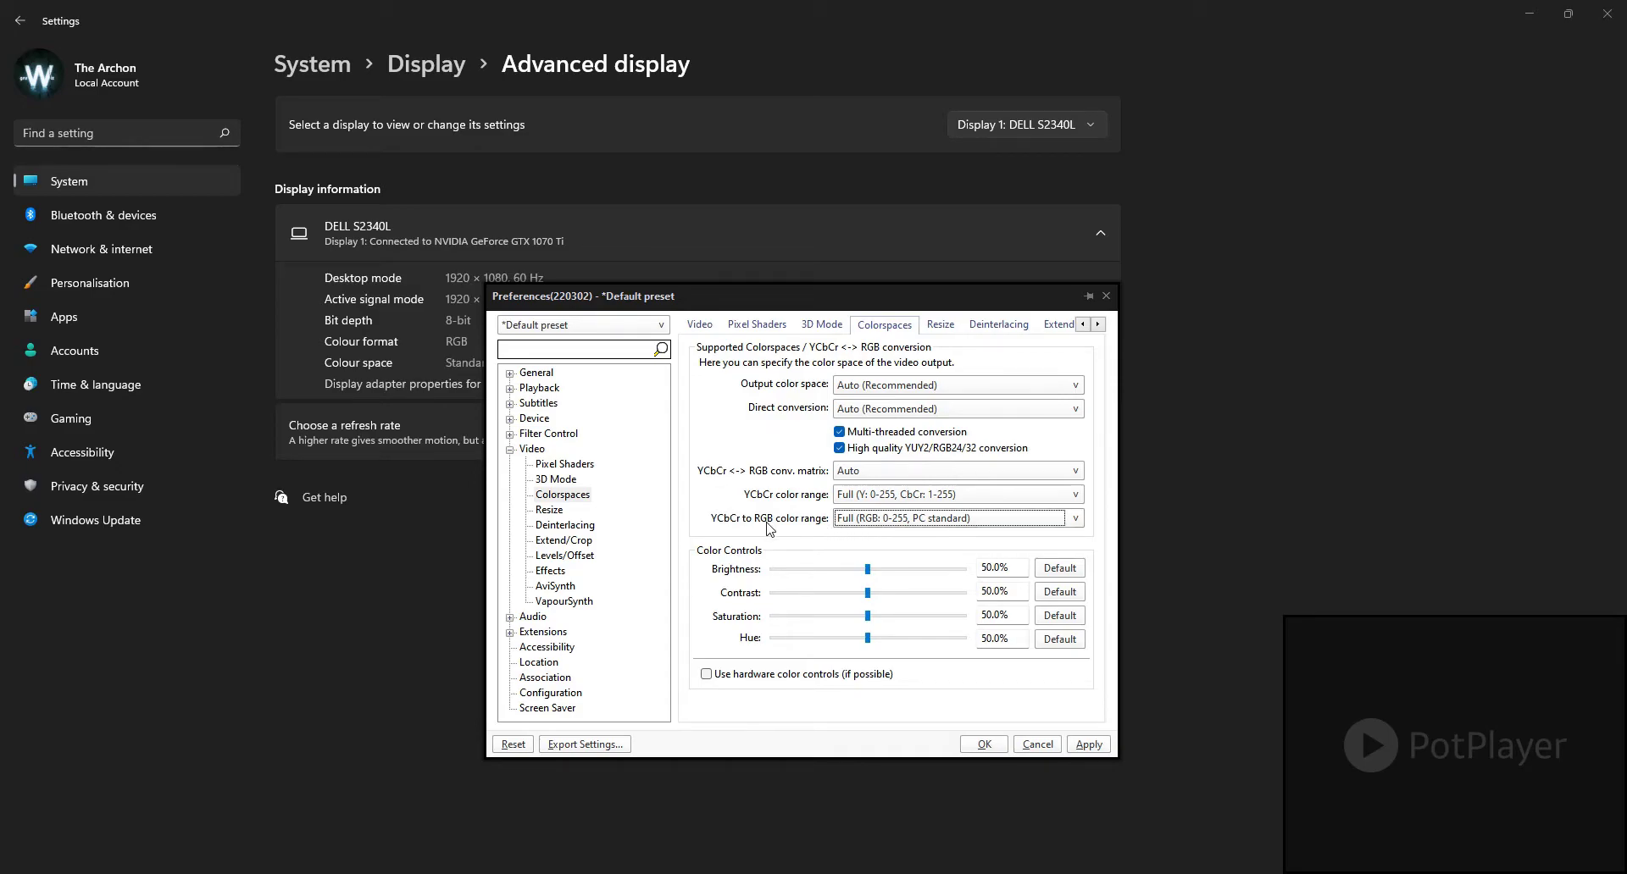
left_click(891, 521)
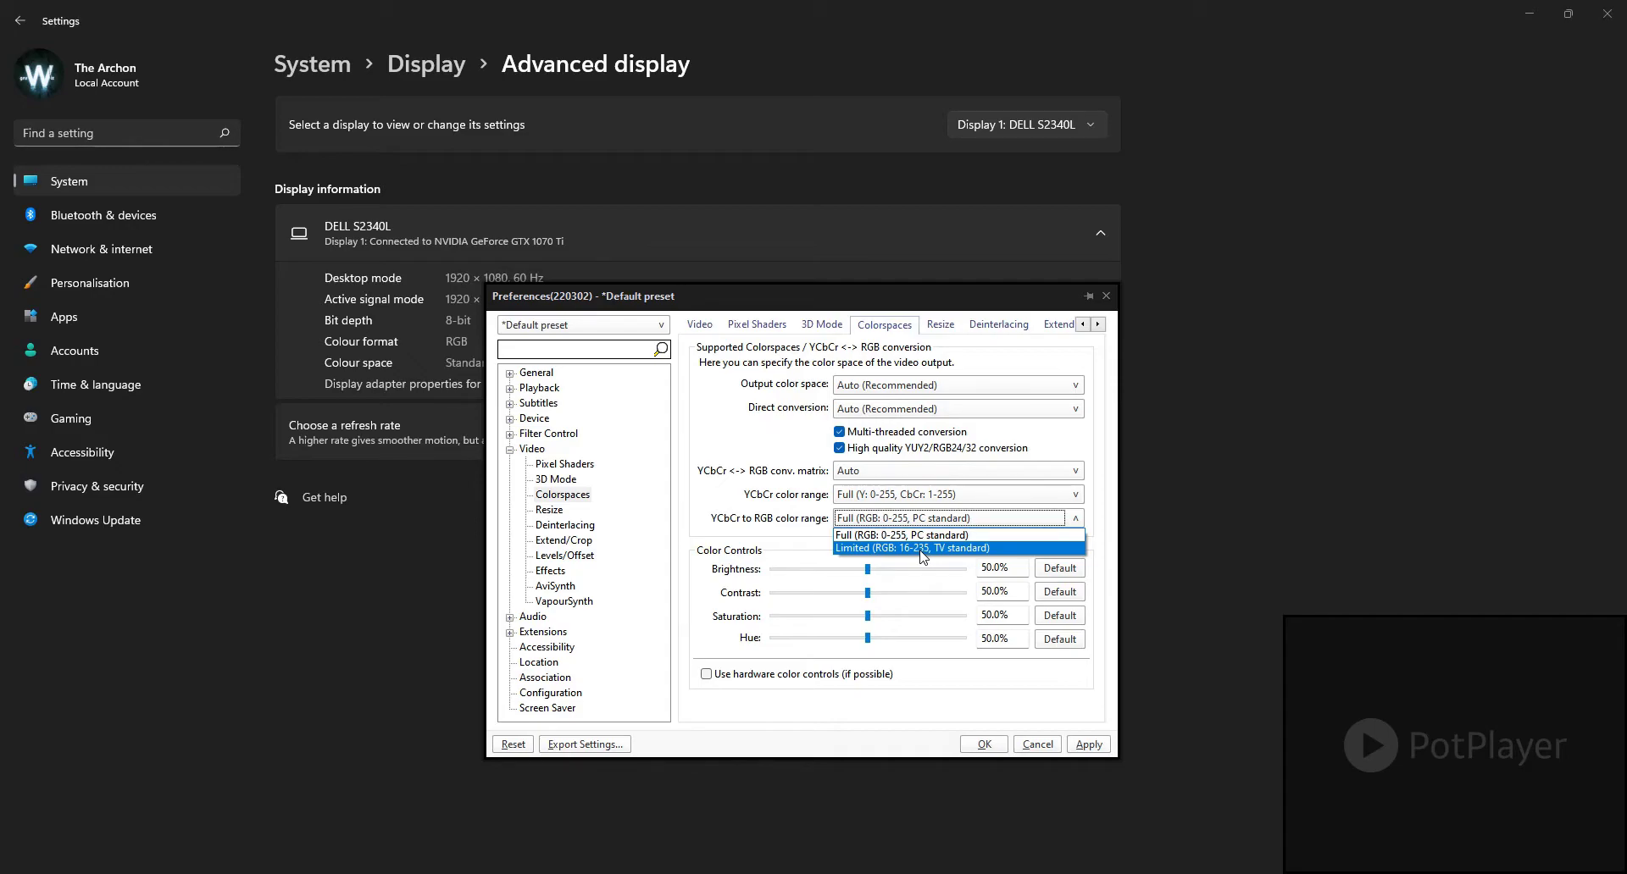
left_click(862, 530)
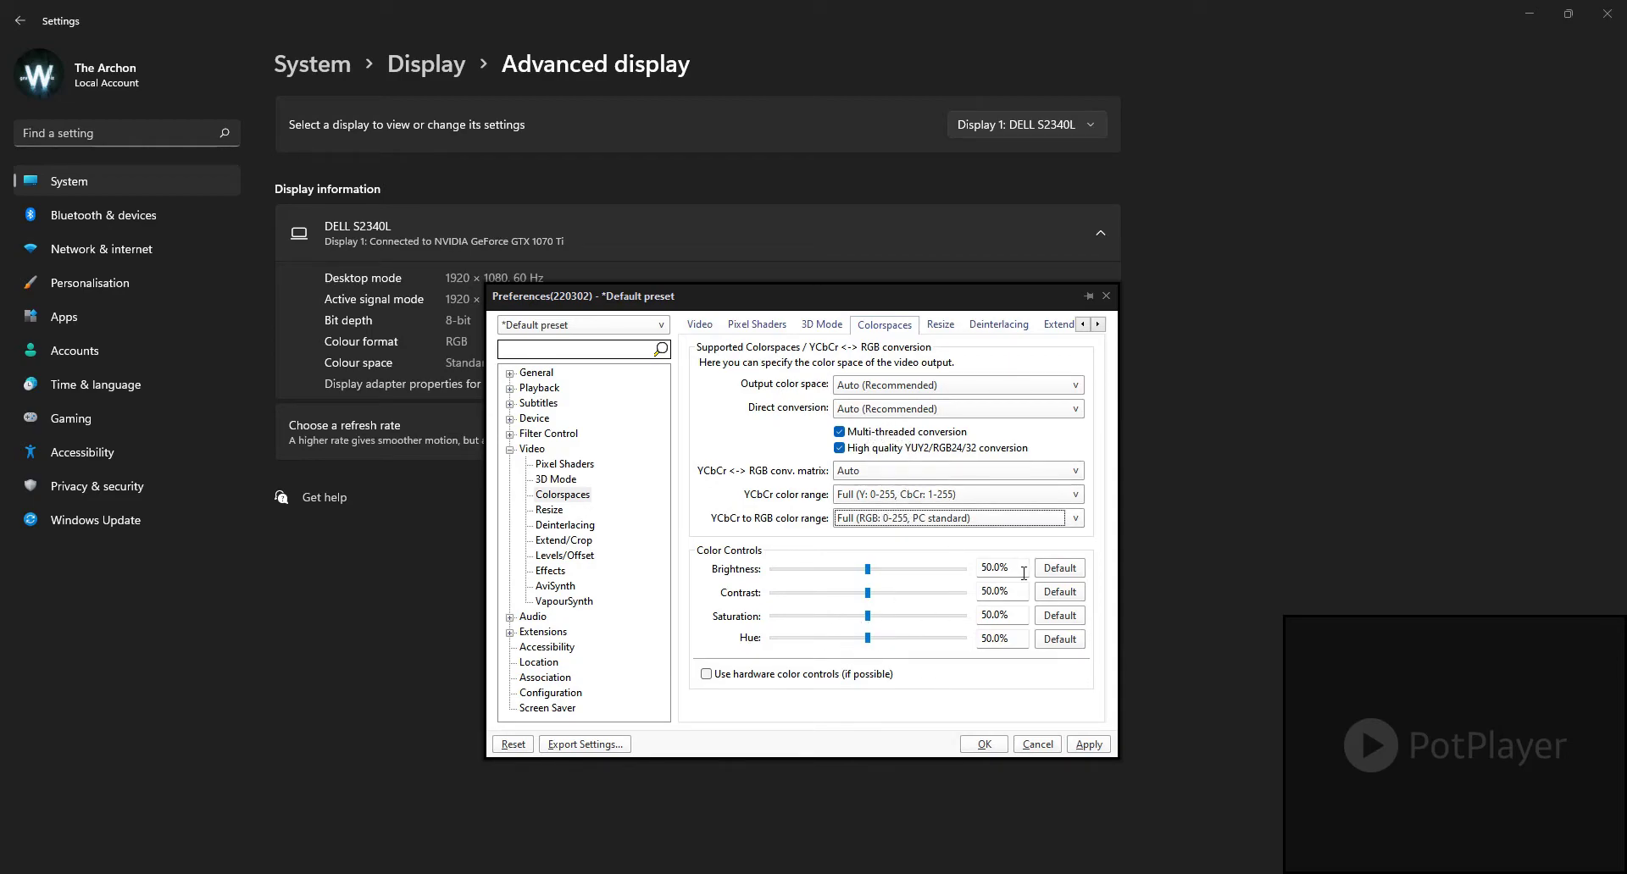
Step: Try a higher brightness in the Colorspaces color controls and reset it to its default
left_click(1050, 569)
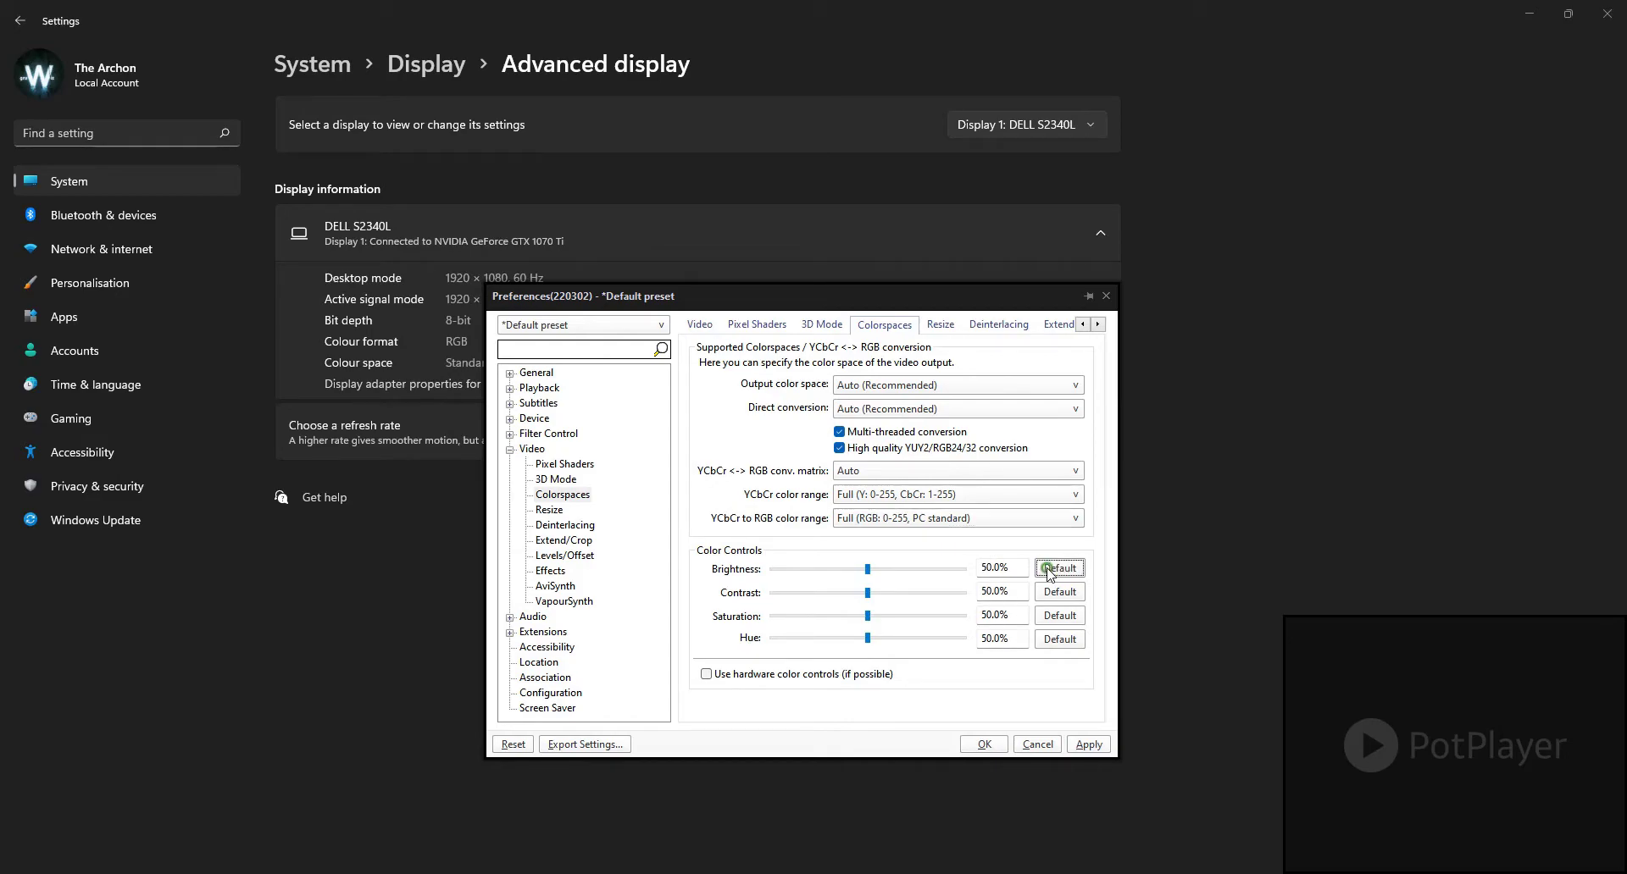
left_click_drag(867, 569, 923, 569)
left_click(1045, 577)
Step: Review the Resize, Deinterlacing, Extend/Crop, Levels/Offset, Effects, AviSynth and VapourSynth settings, and collapse the Video group
left_click(547, 512)
left_click(556, 527)
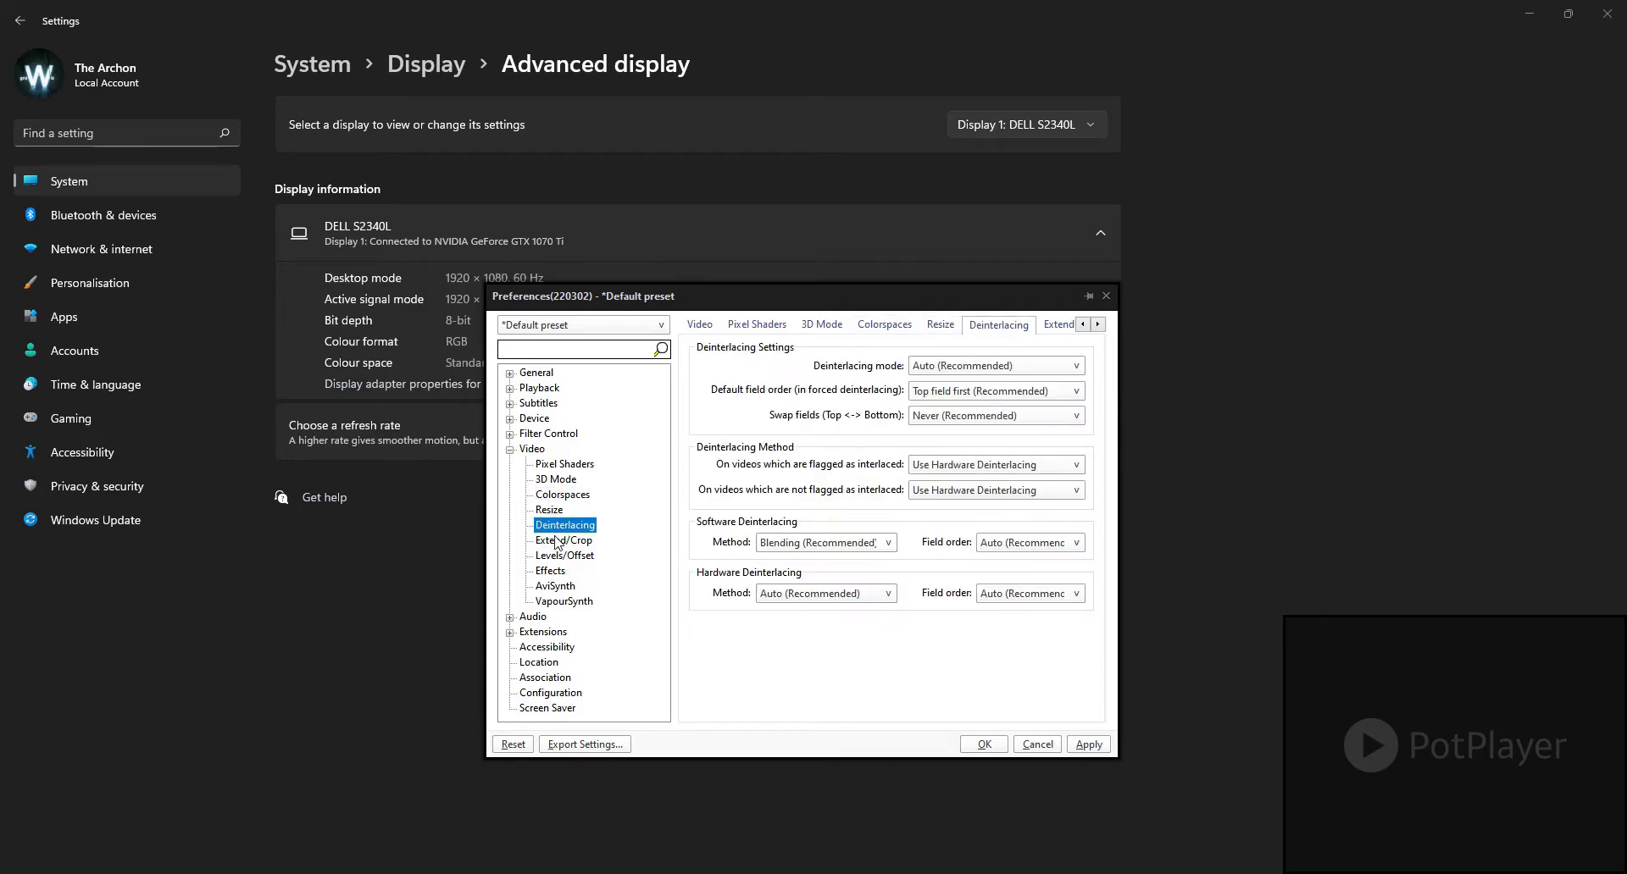
left_click(561, 542)
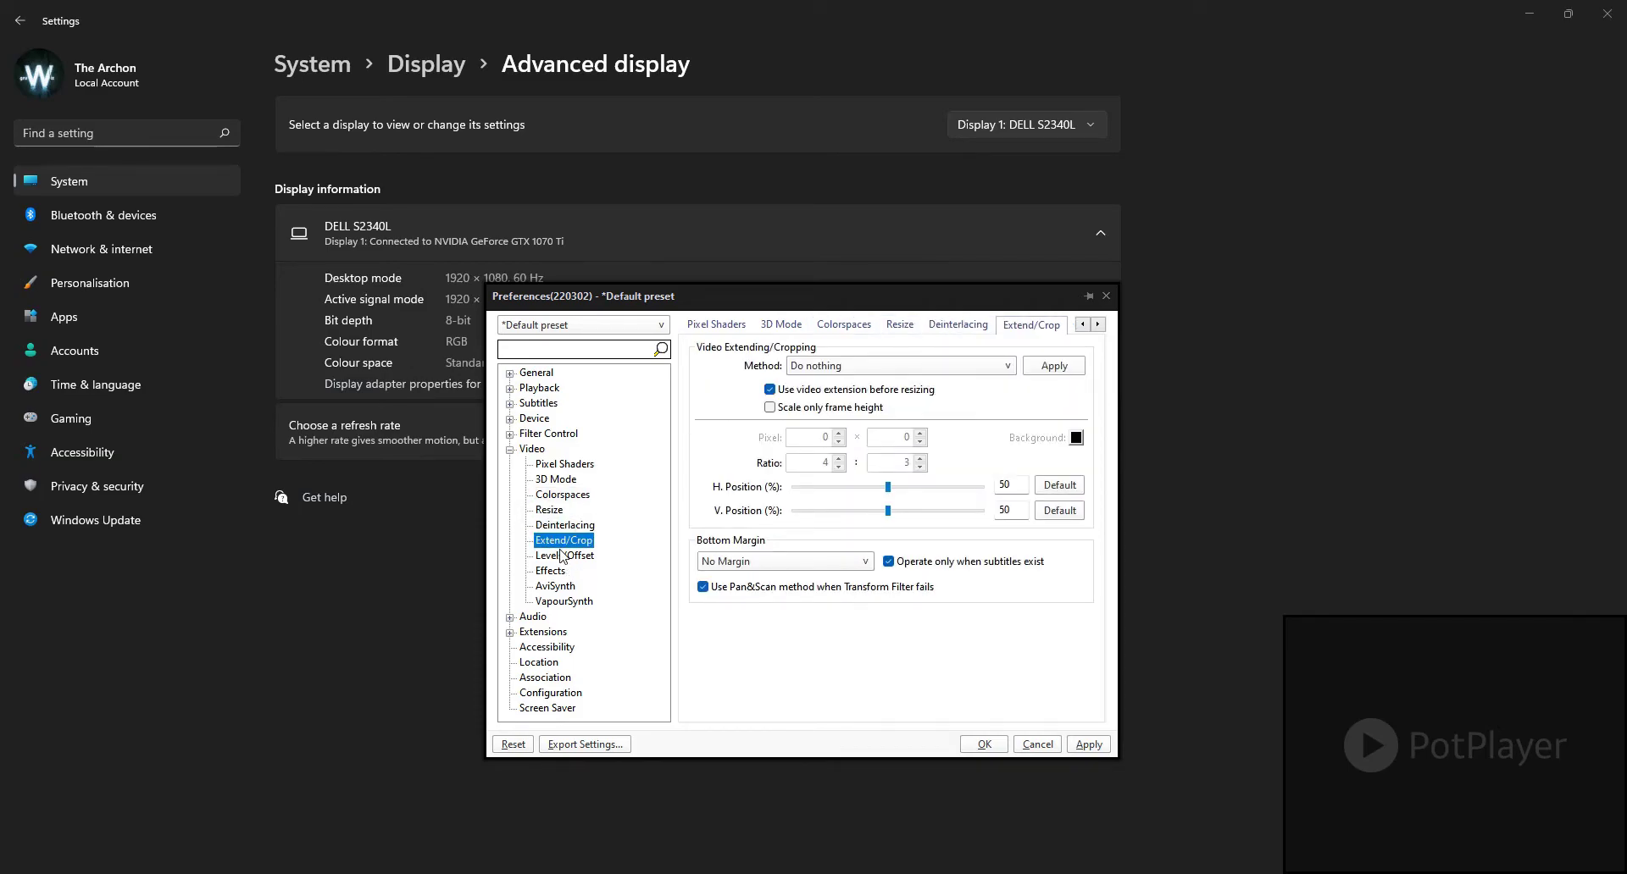
left_click(561, 556)
left_click(558, 571)
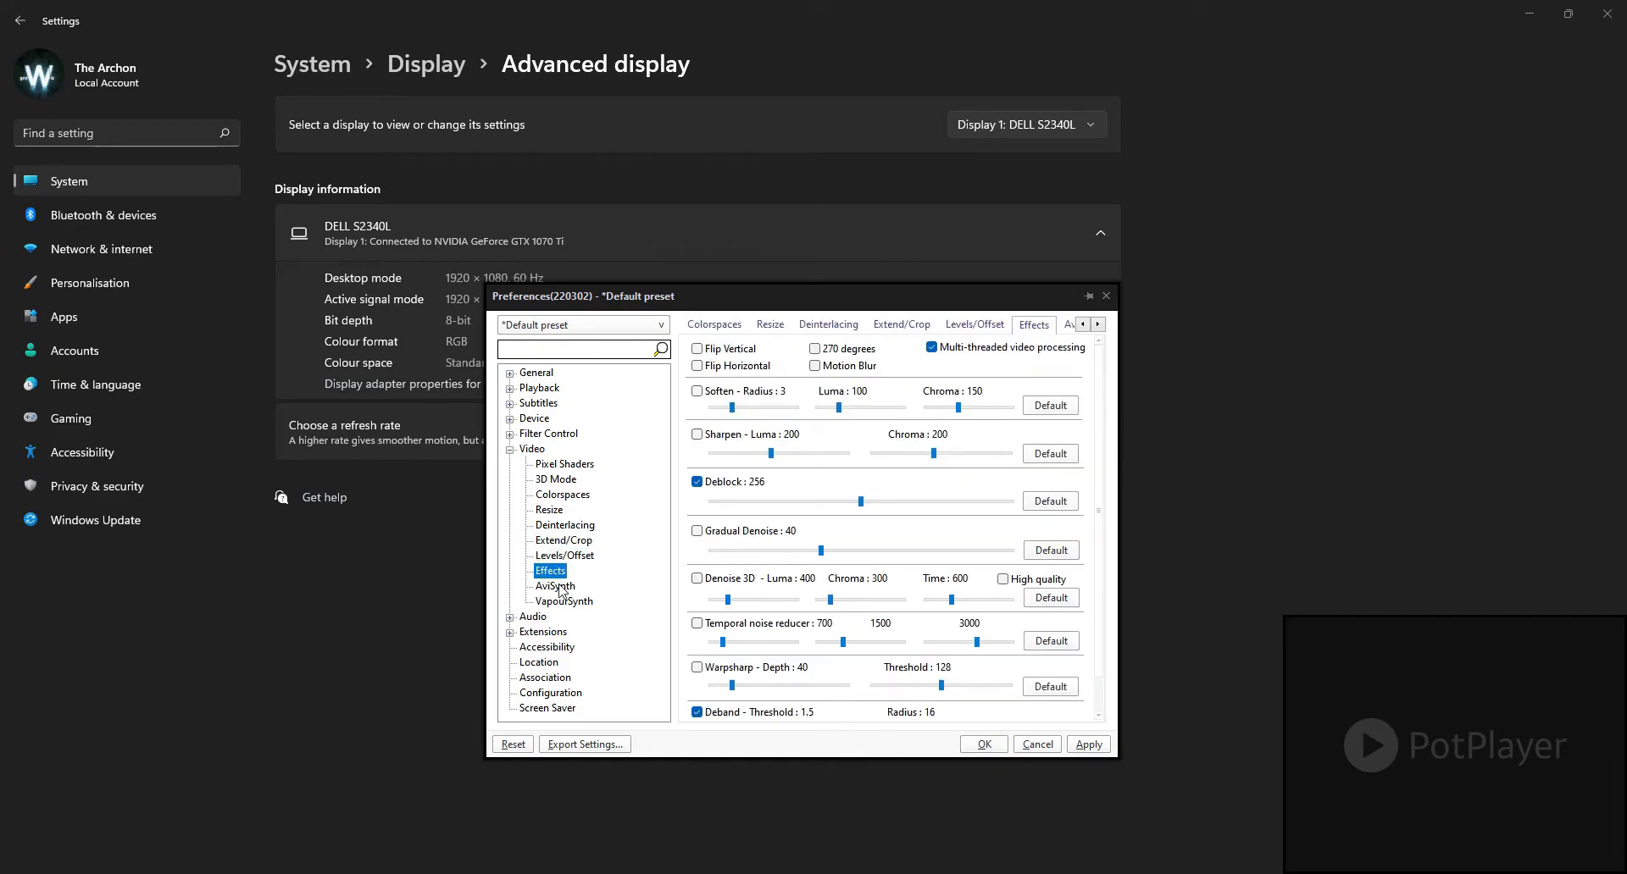
left_click(558, 586)
left_click(566, 601)
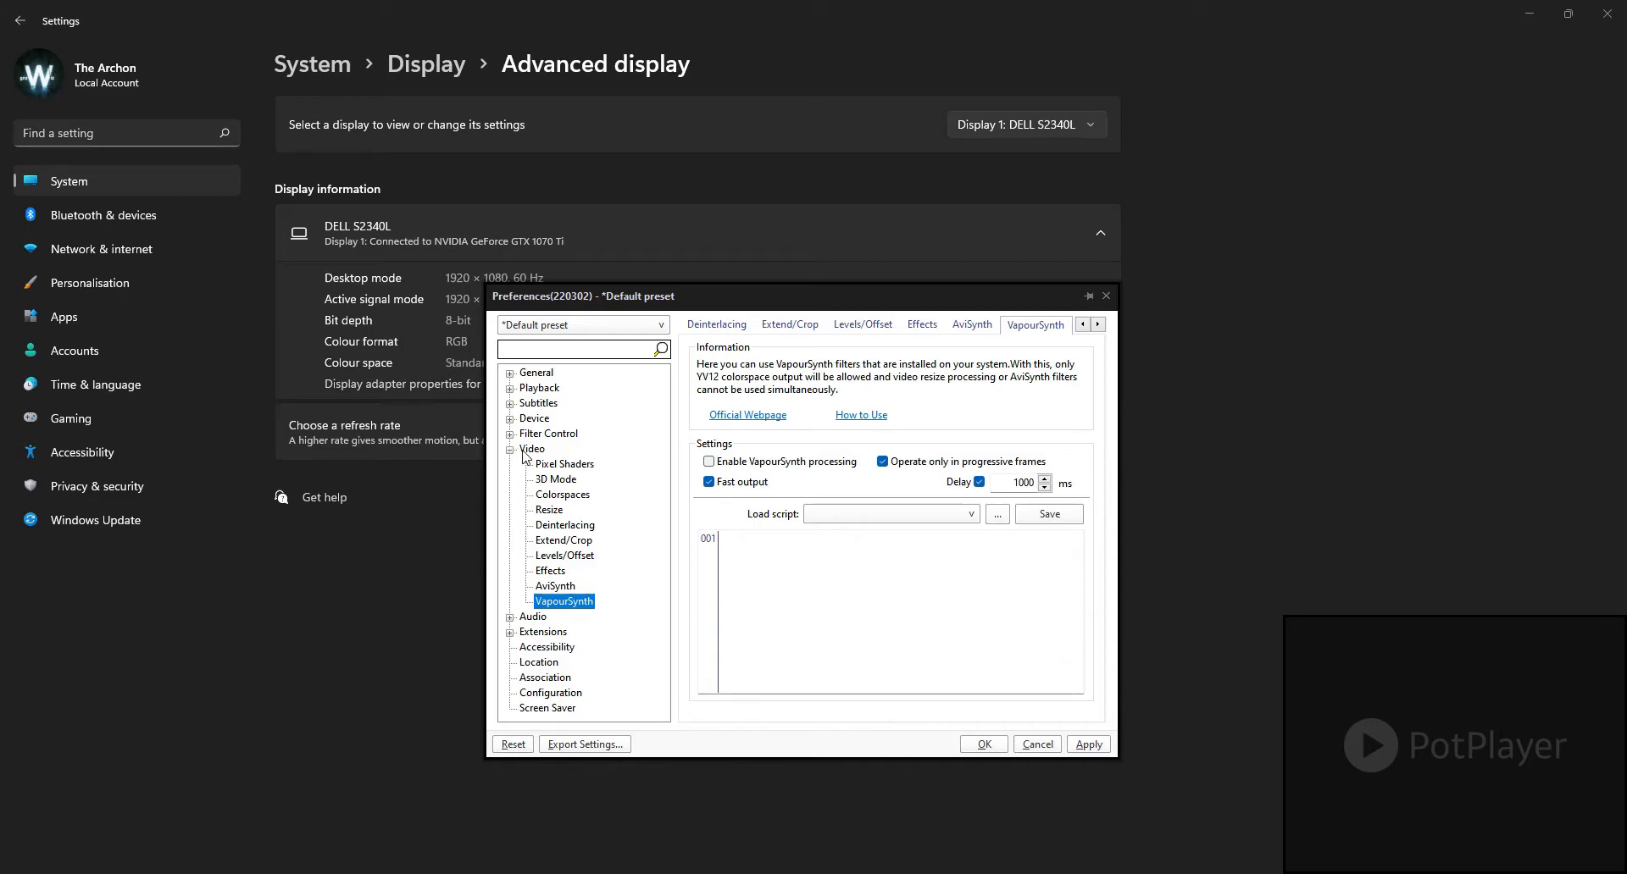
left_click(511, 450)
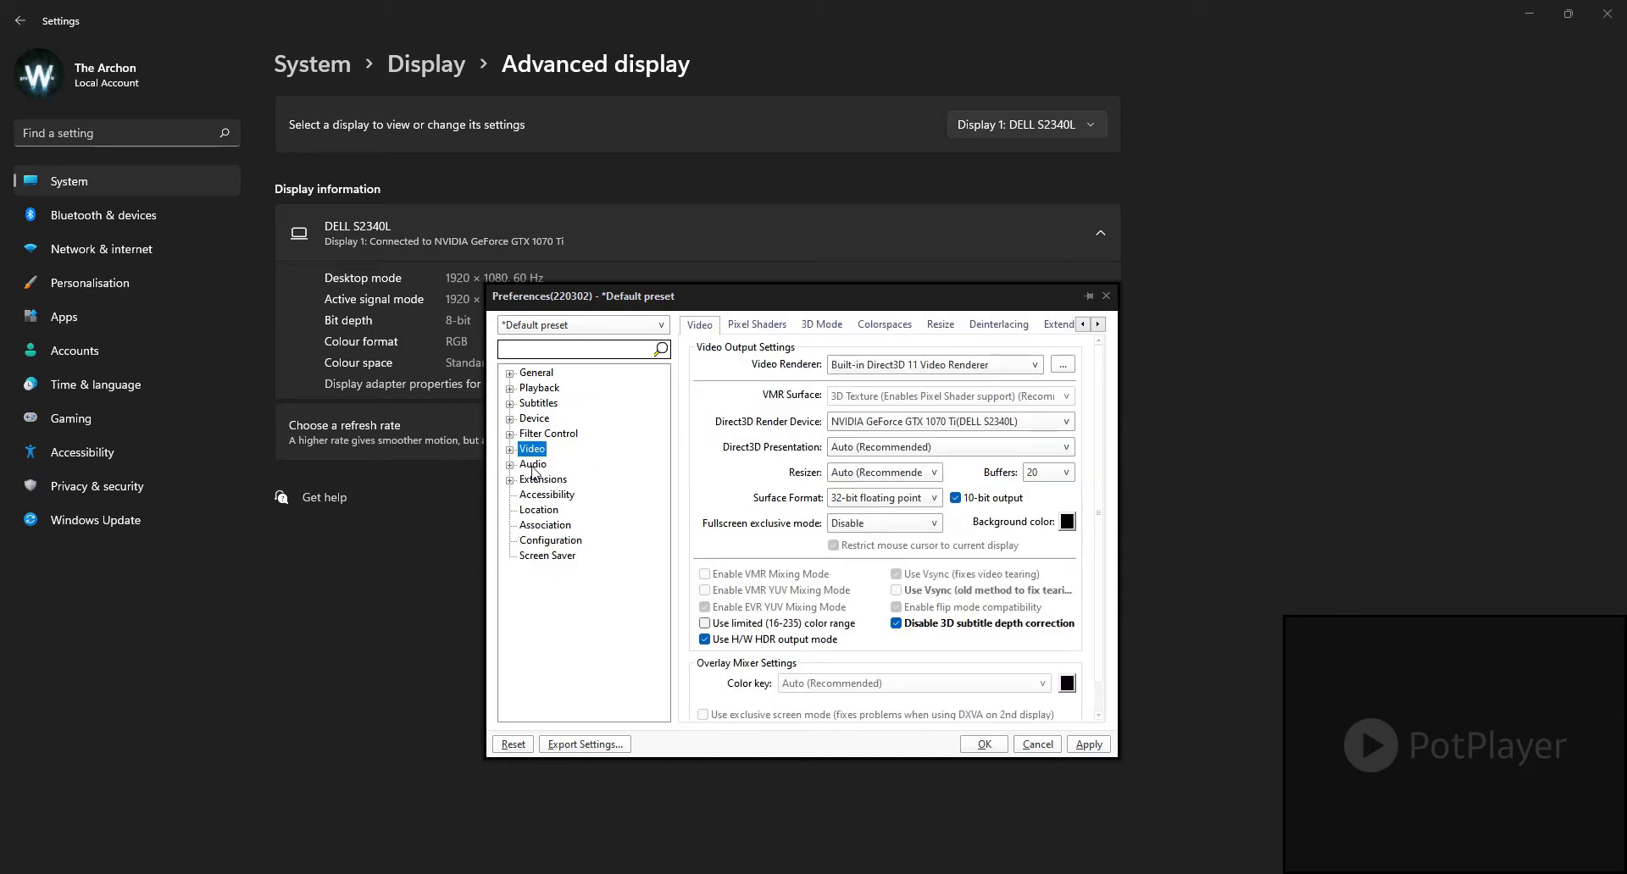
Step: Open the Audio settings and review the available Audio Renderer and Pass-through Renderer options
left_click(533, 465)
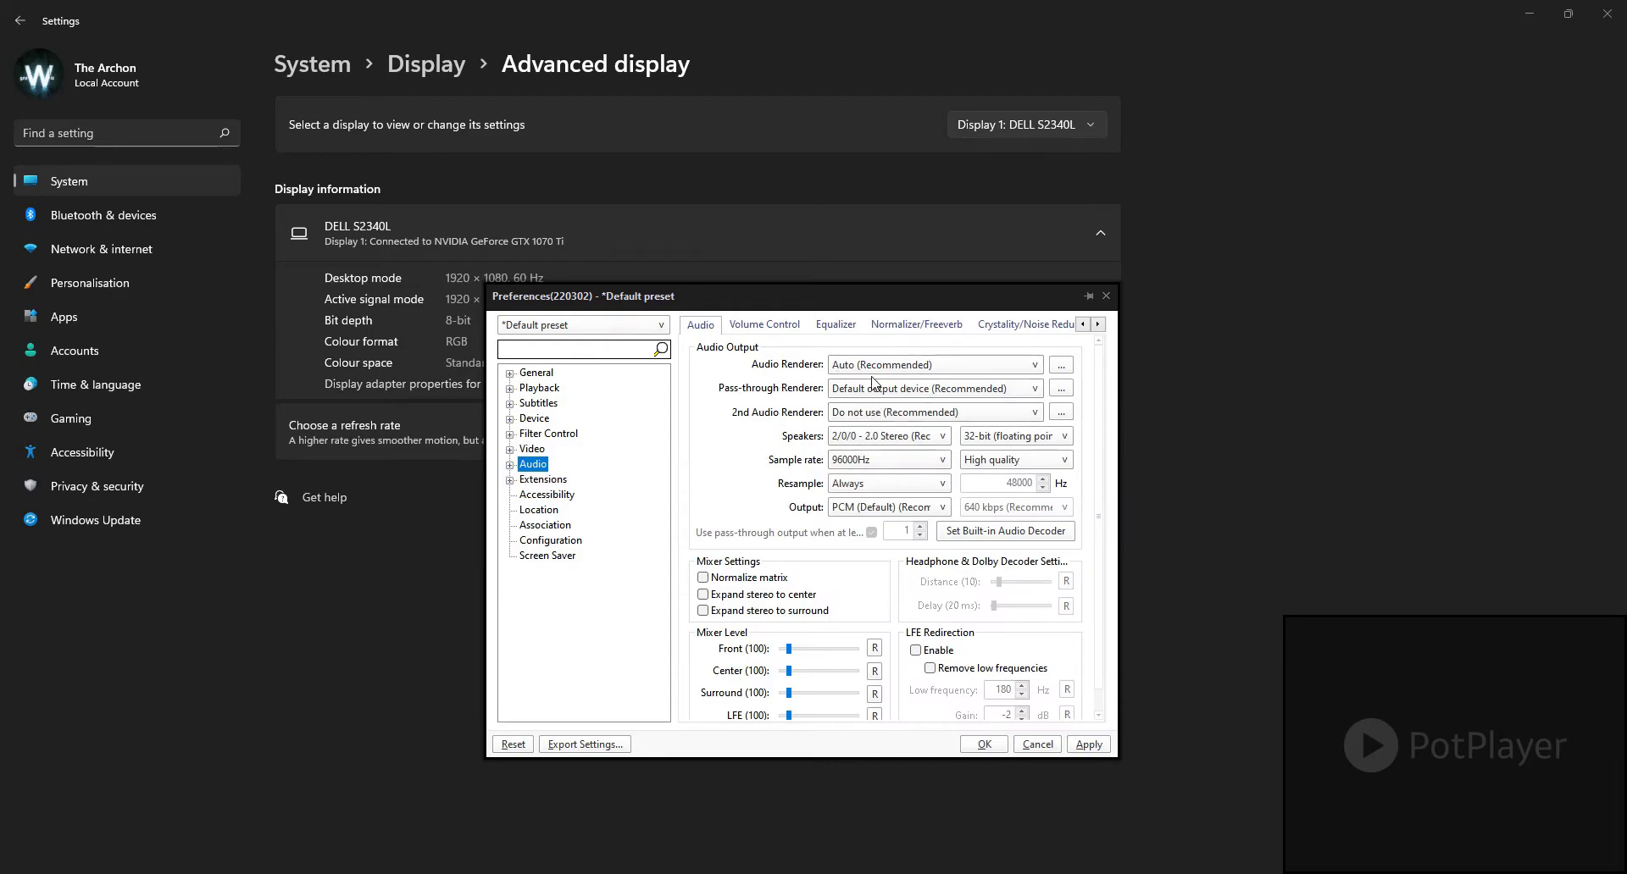
left_click(927, 368)
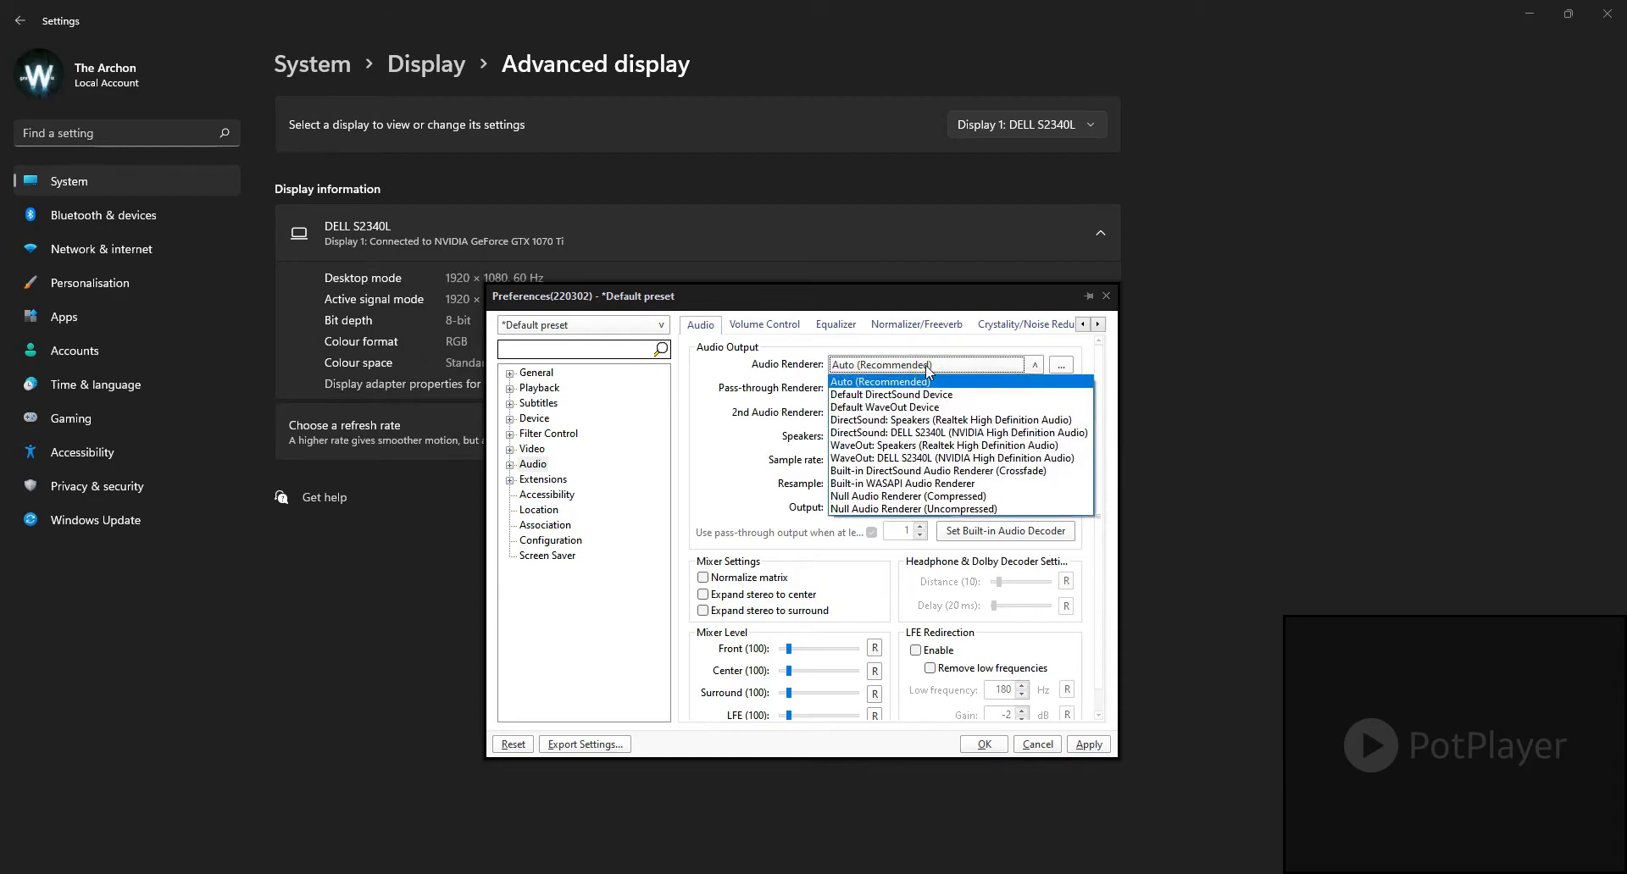
left_click(927, 369)
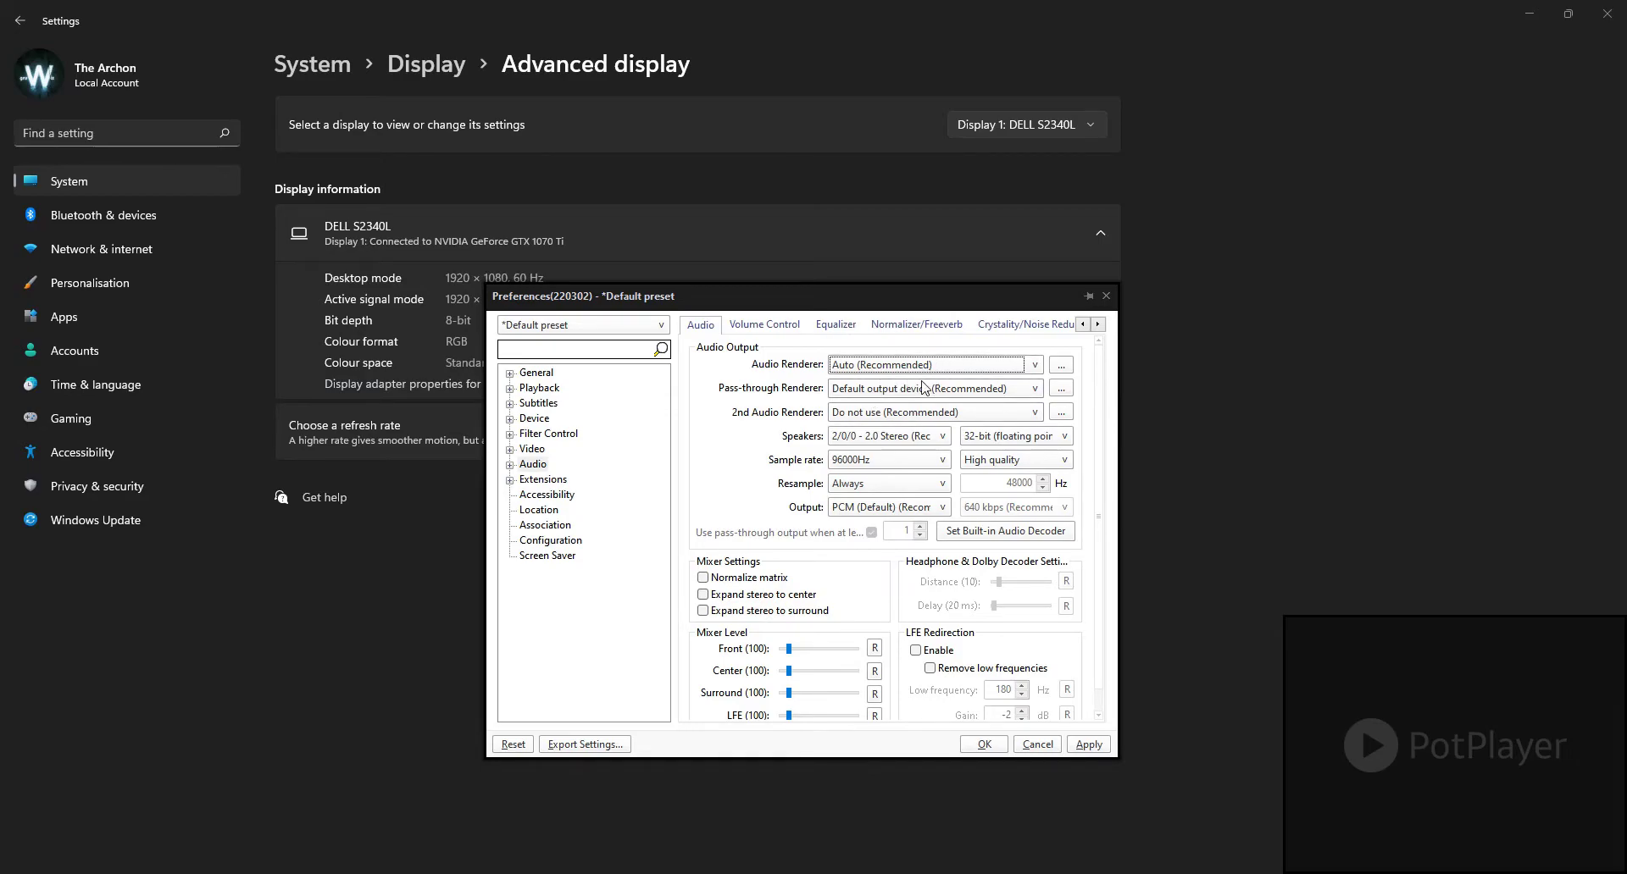
left_click(865, 366)
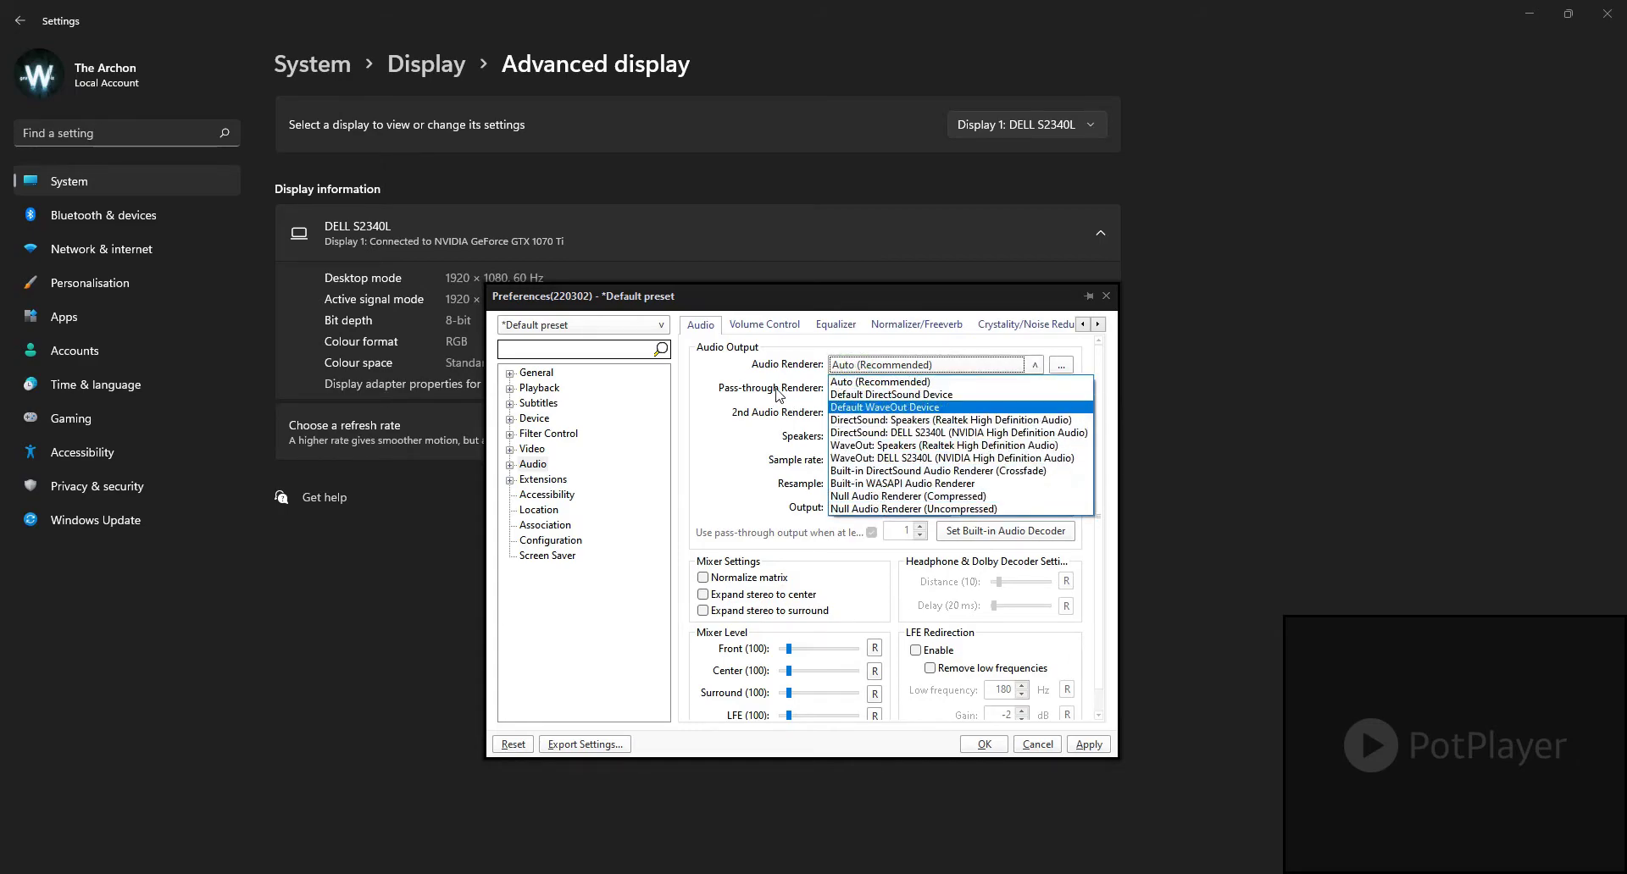
left_click(735, 373)
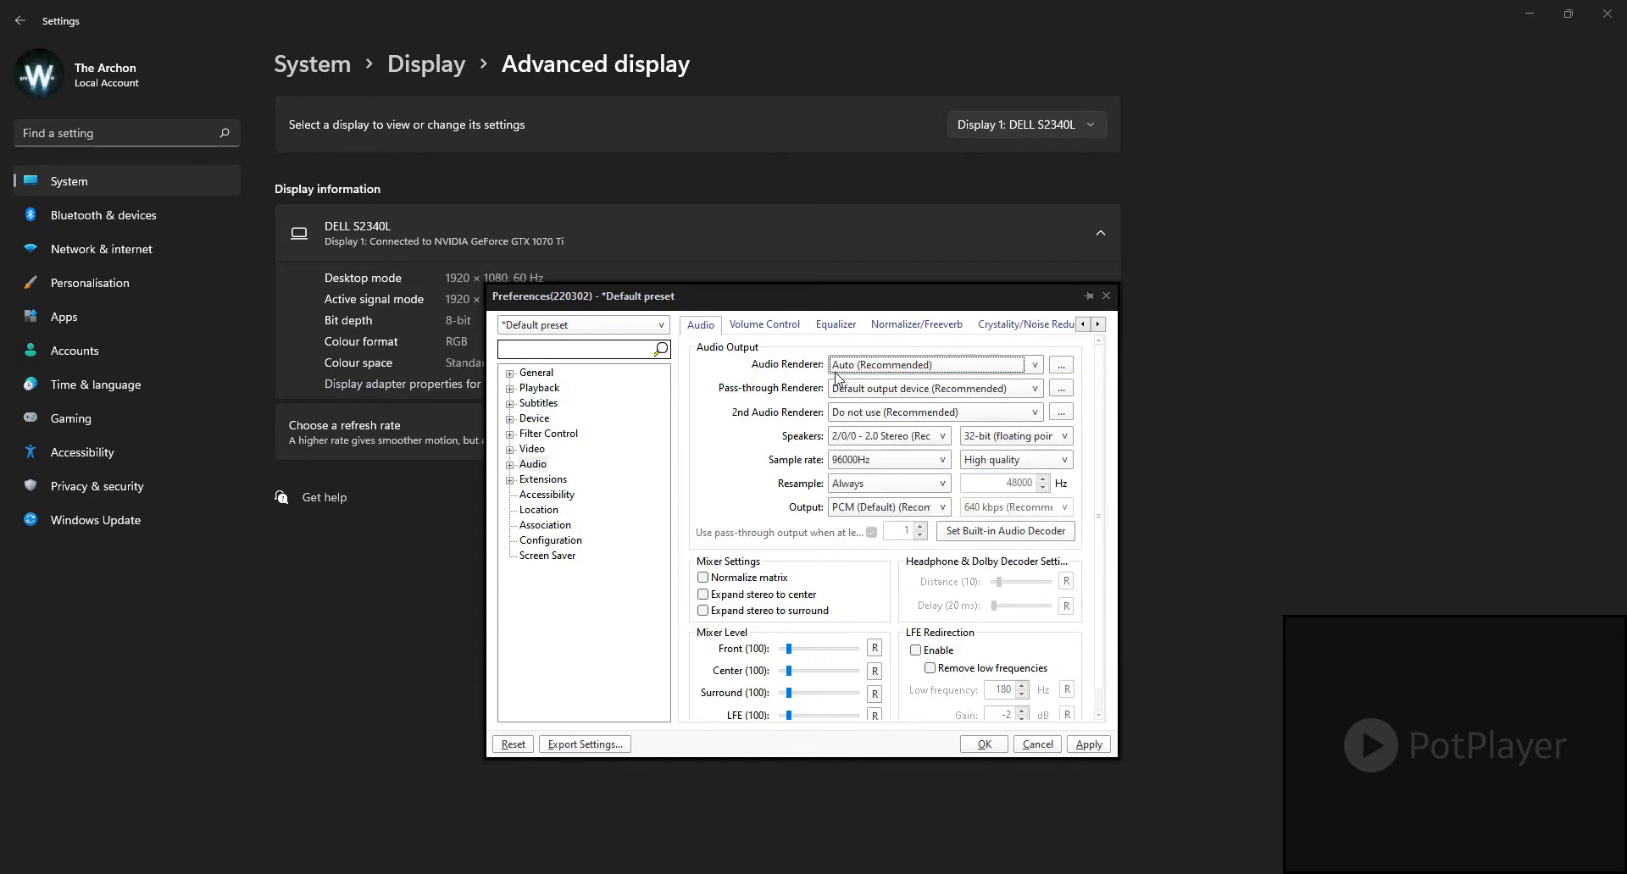
left_click(854, 372)
left_click(854, 372)
left_click(894, 366)
left_click(890, 363)
left_click(875, 392)
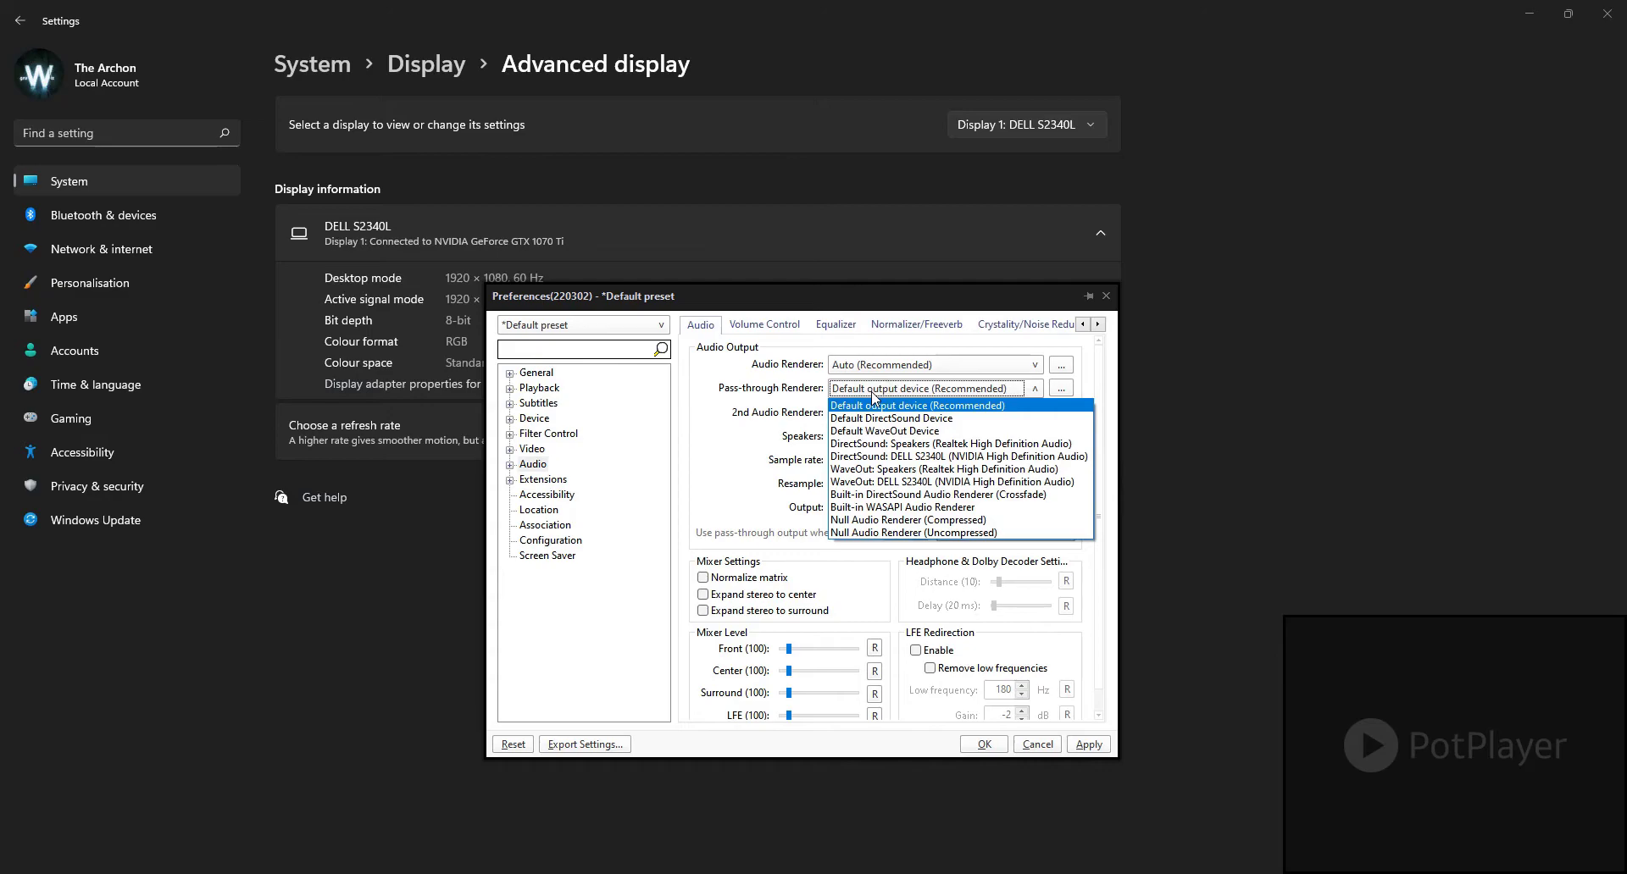
left_click(874, 392)
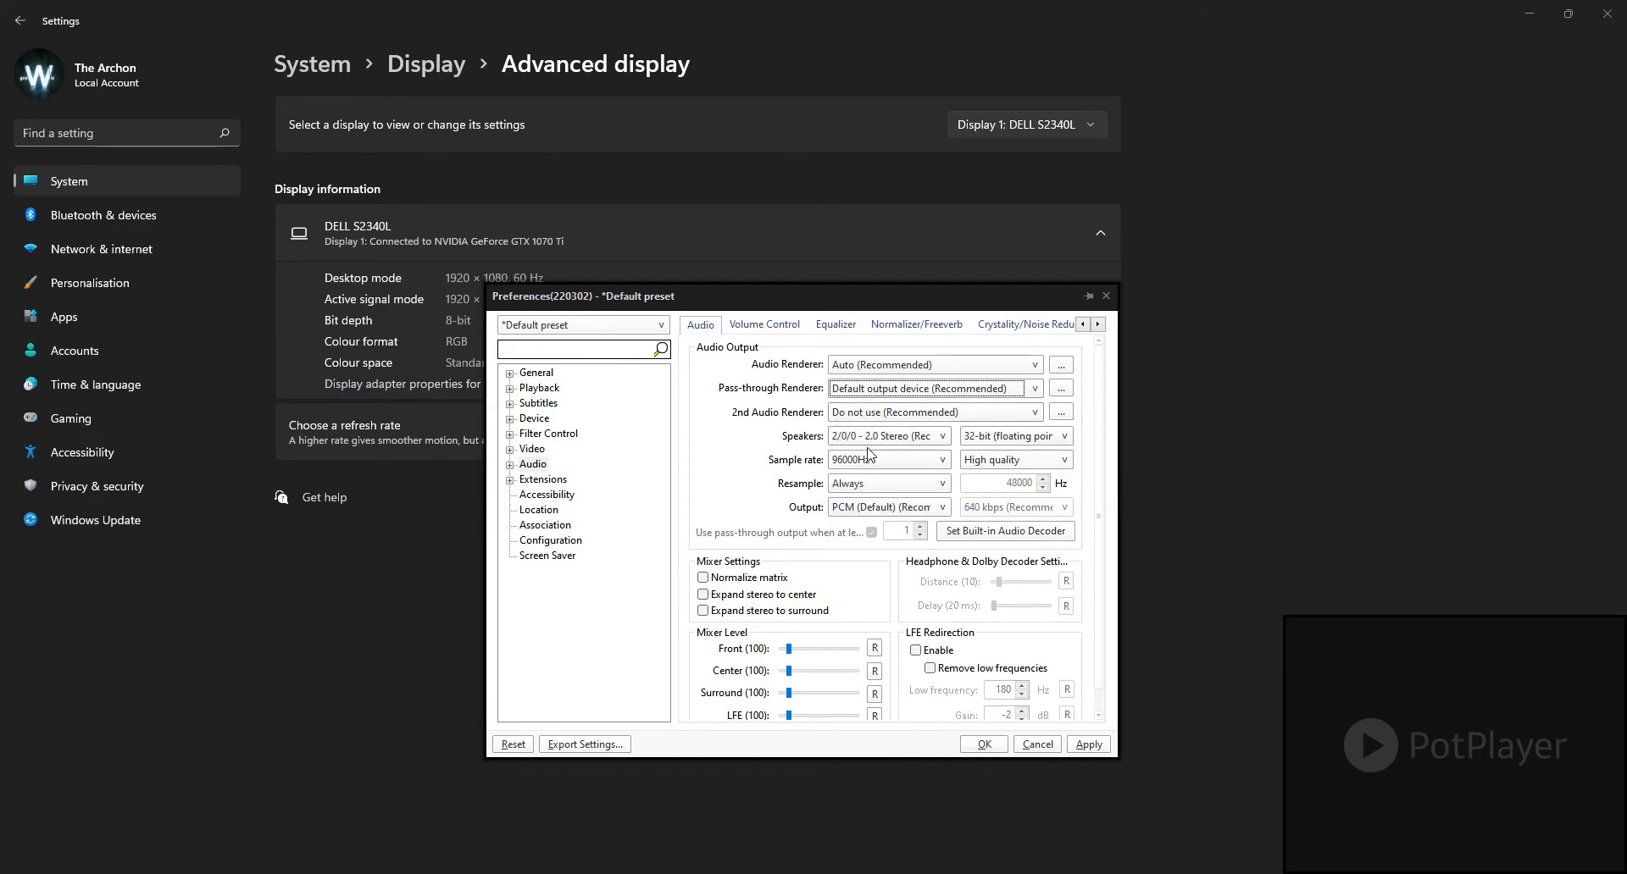
Step: Review the speaker layouts and set the audio bit depth to 32-bit (floating point)
left_click(901, 442)
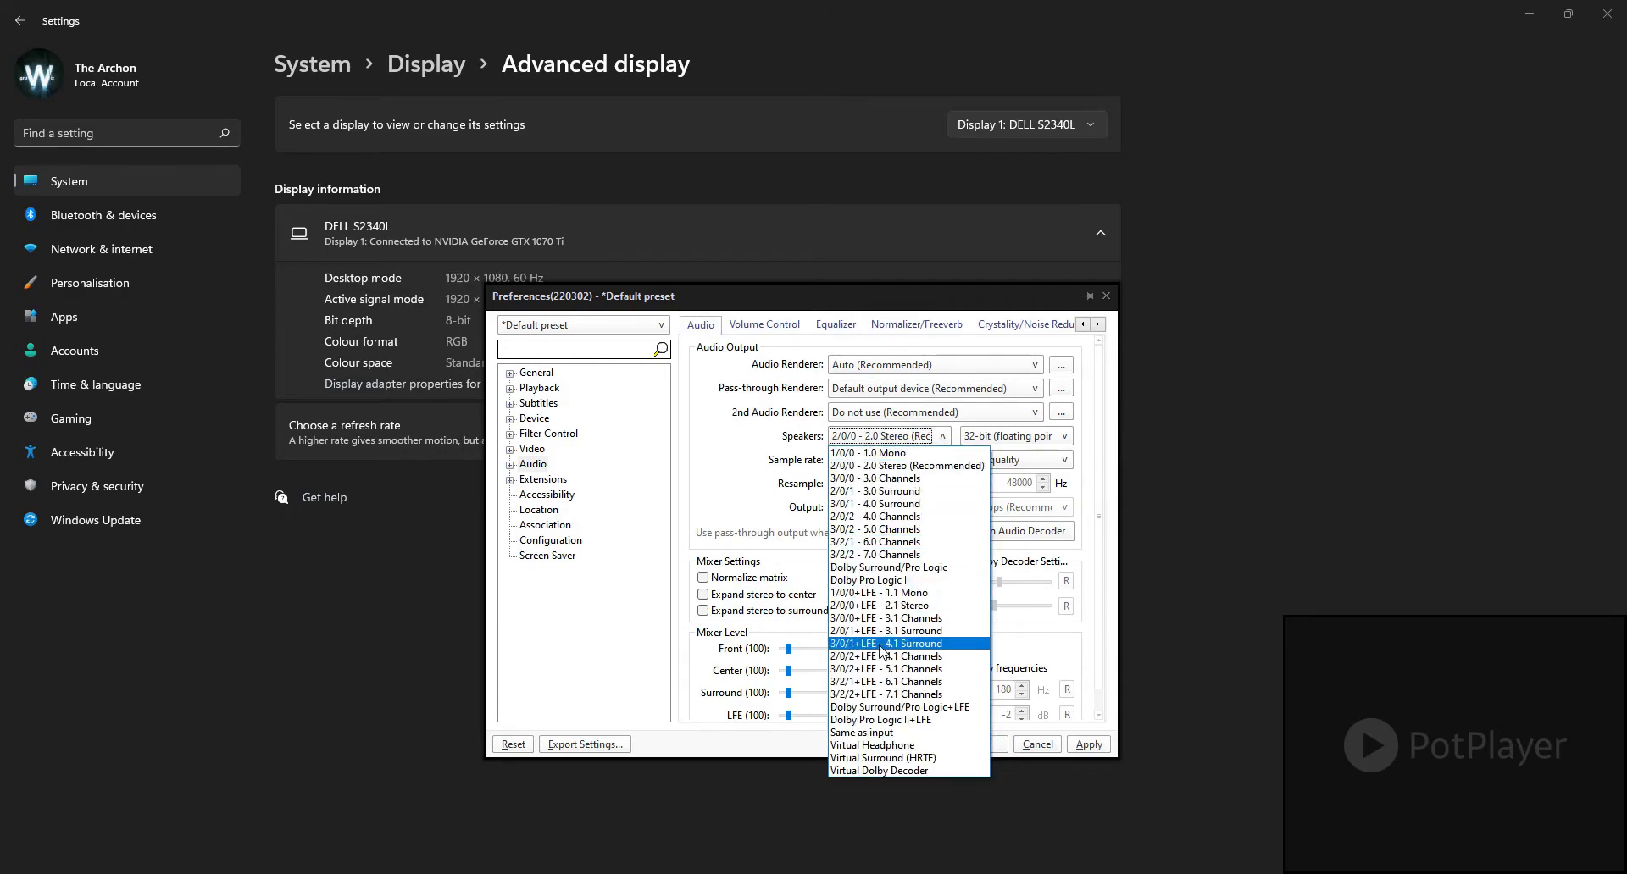
left_click(898, 437)
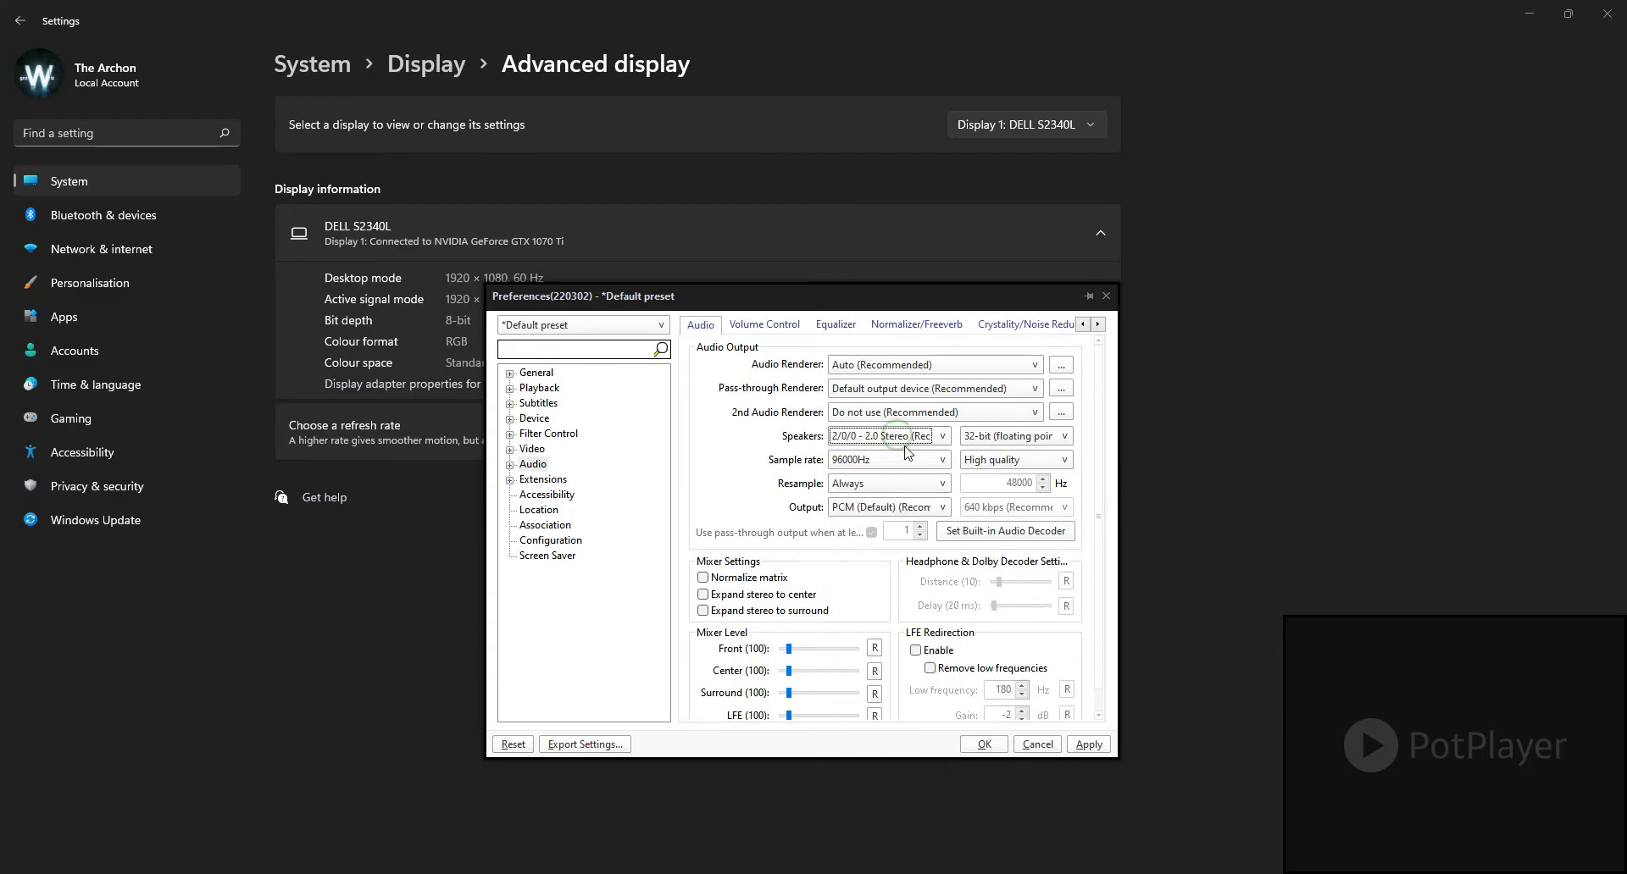
left_click(994, 441)
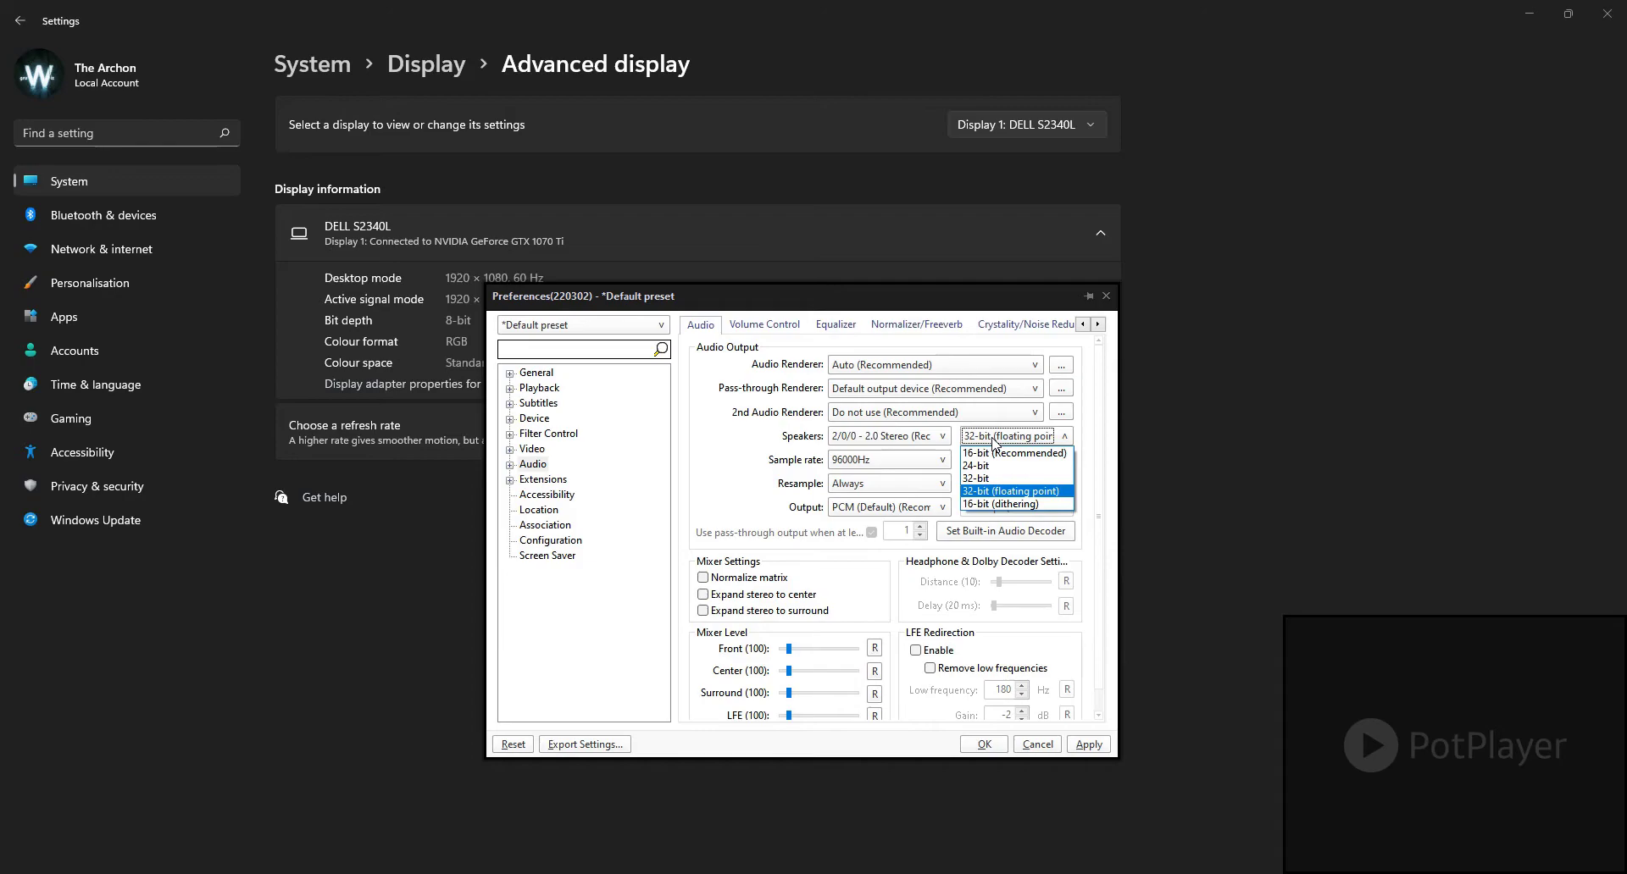
left_click(989, 491)
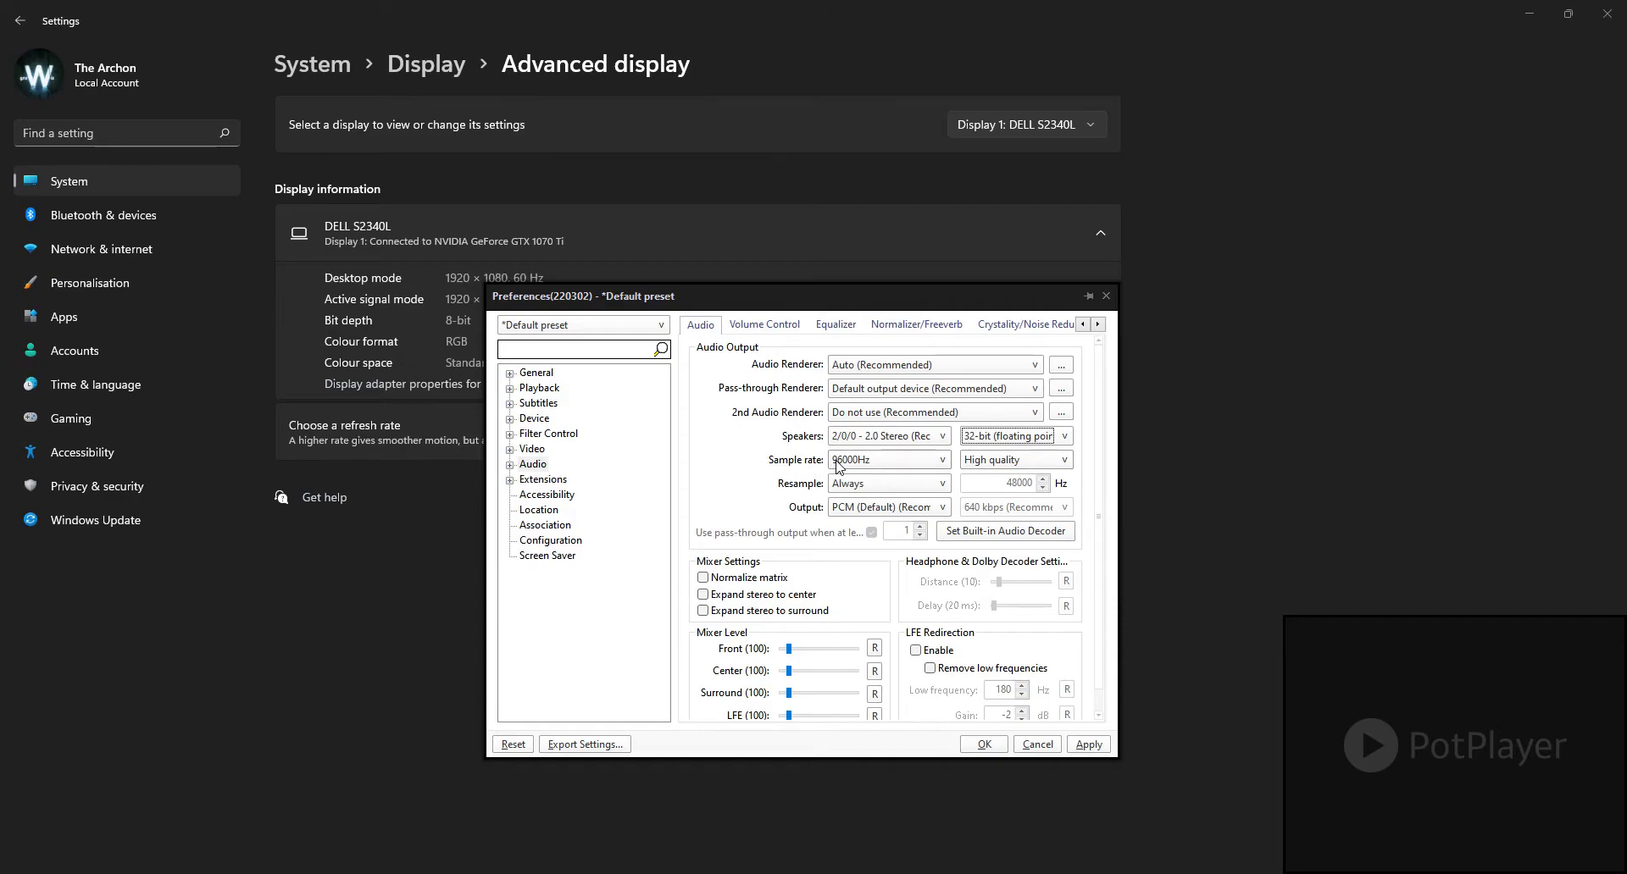
Step: Set the audio sample rate to 96000Hz and review the resampling quality choices
left_click(939, 462)
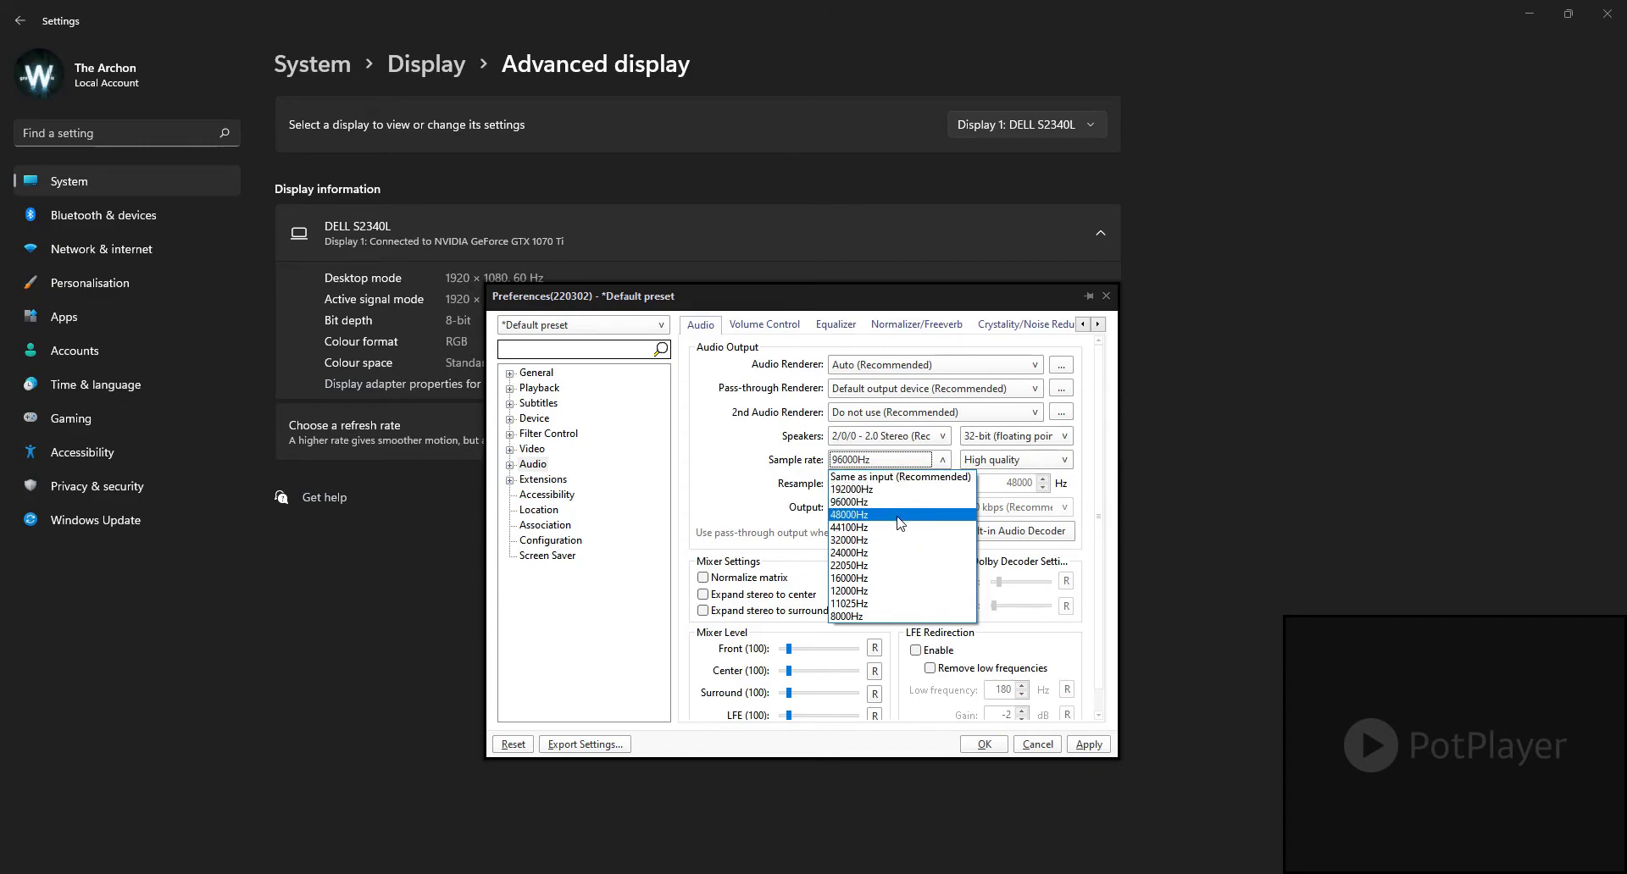
left_click(857, 505)
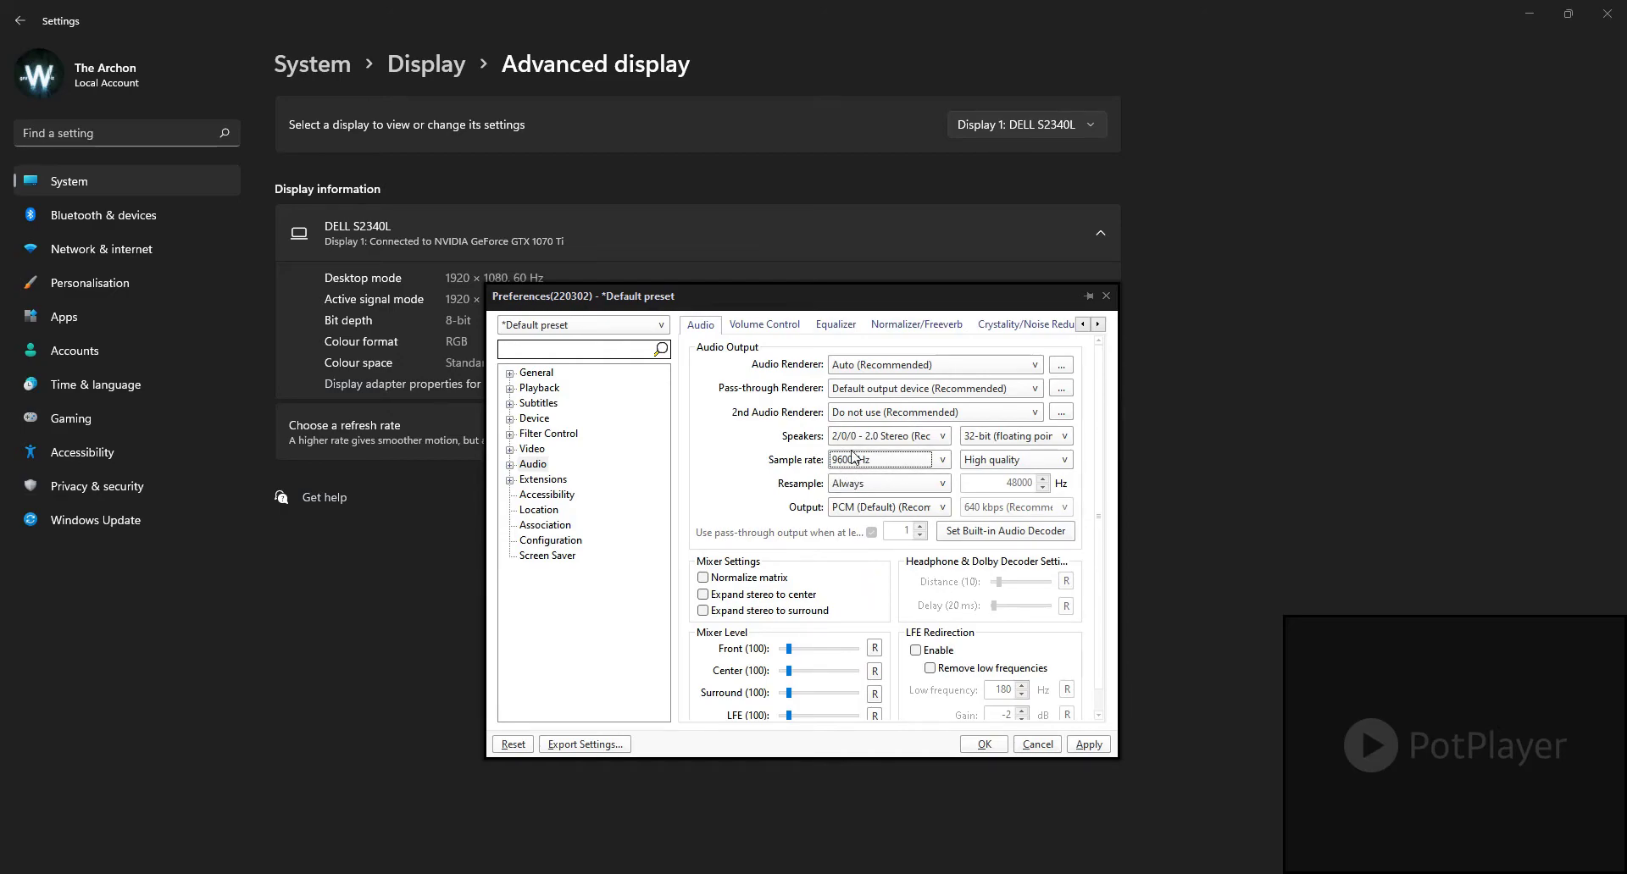
left_click(995, 463)
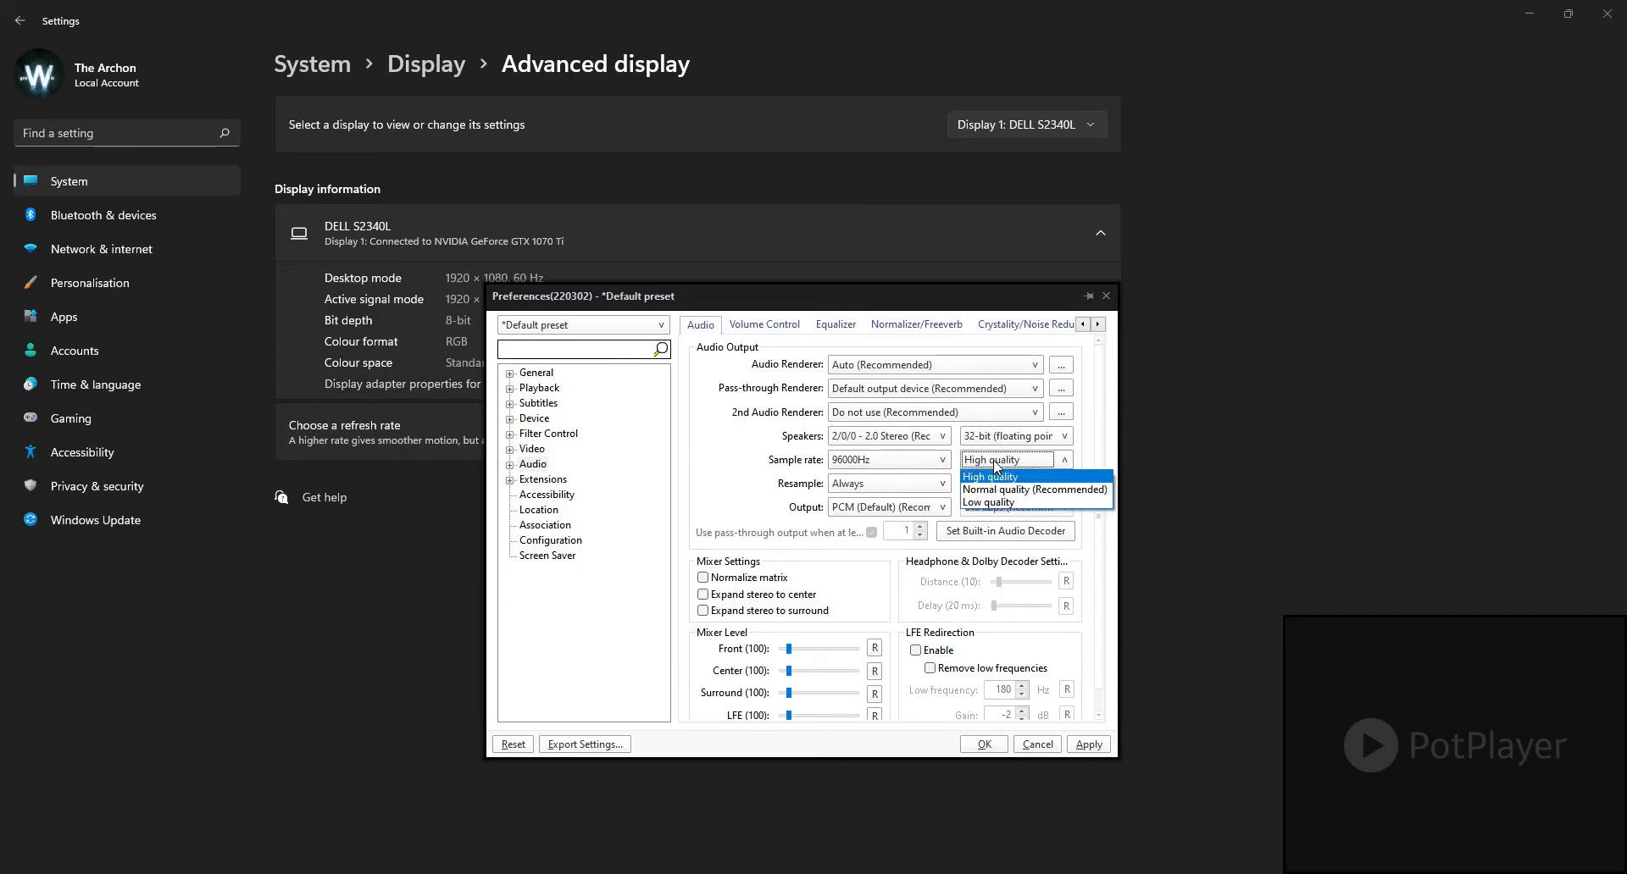
left_click(995, 463)
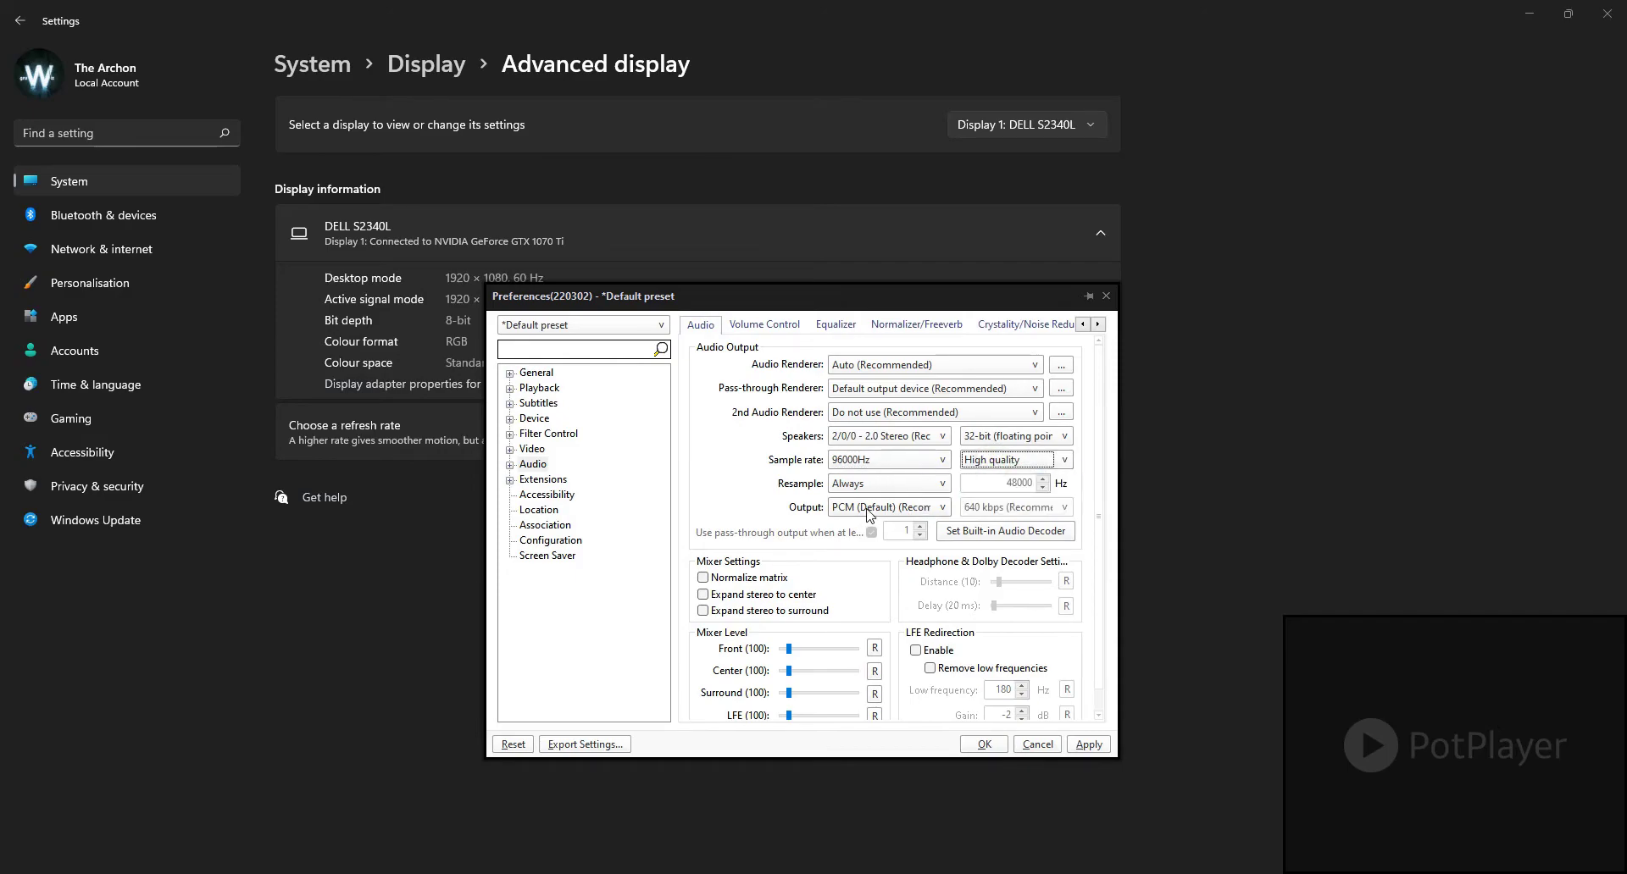
Step: Set Resample to Always and check its sample-rate condition options
left_click(925, 490)
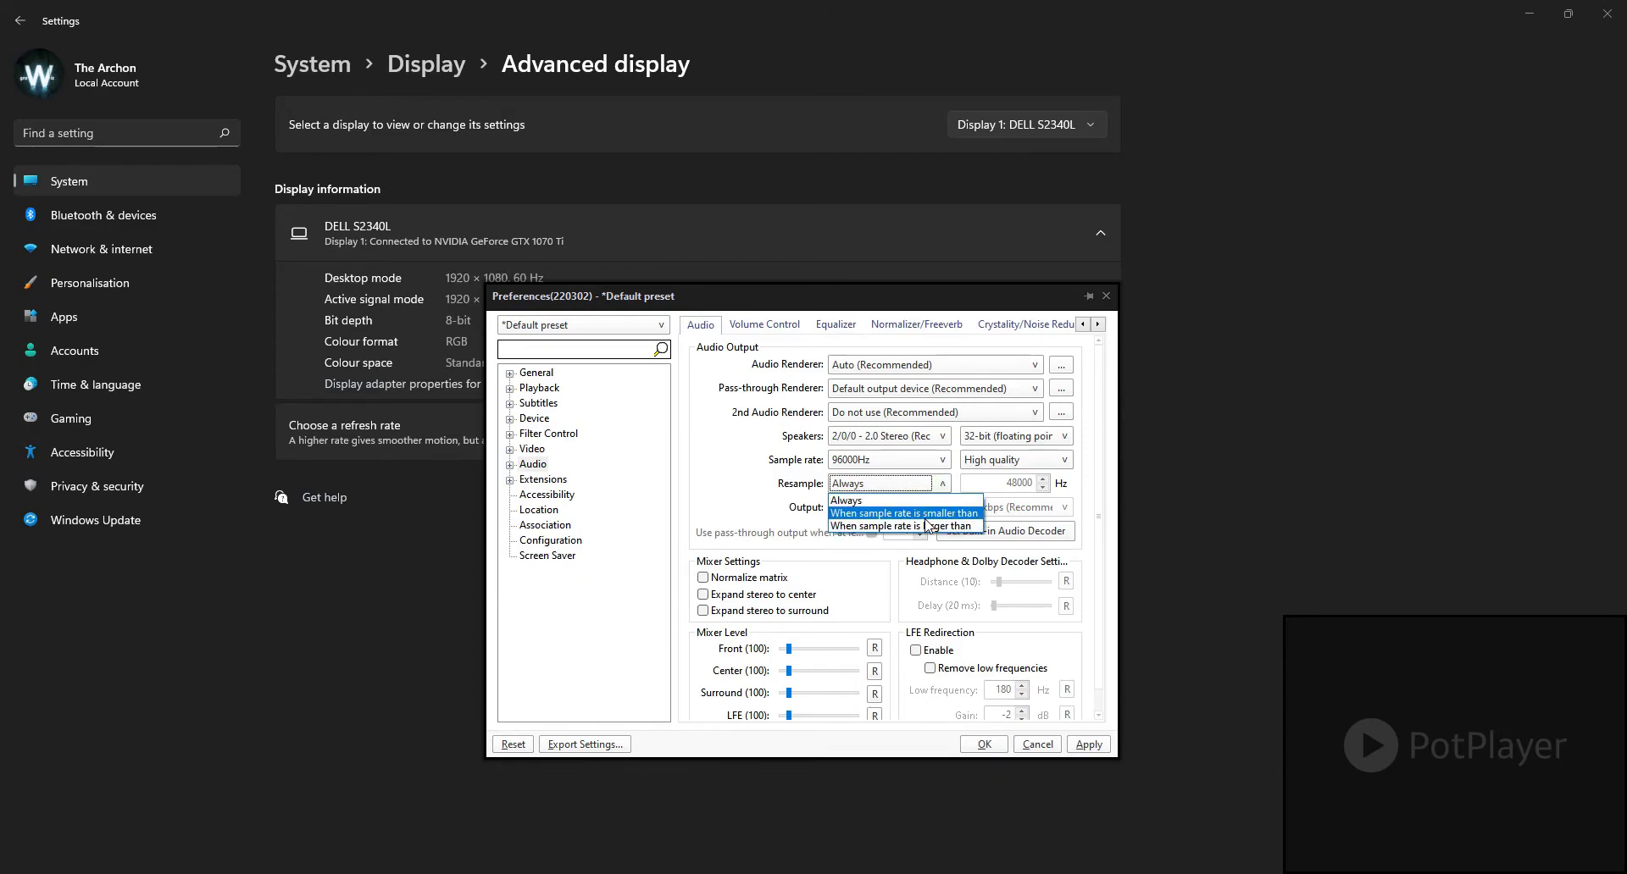
left_click(850, 500)
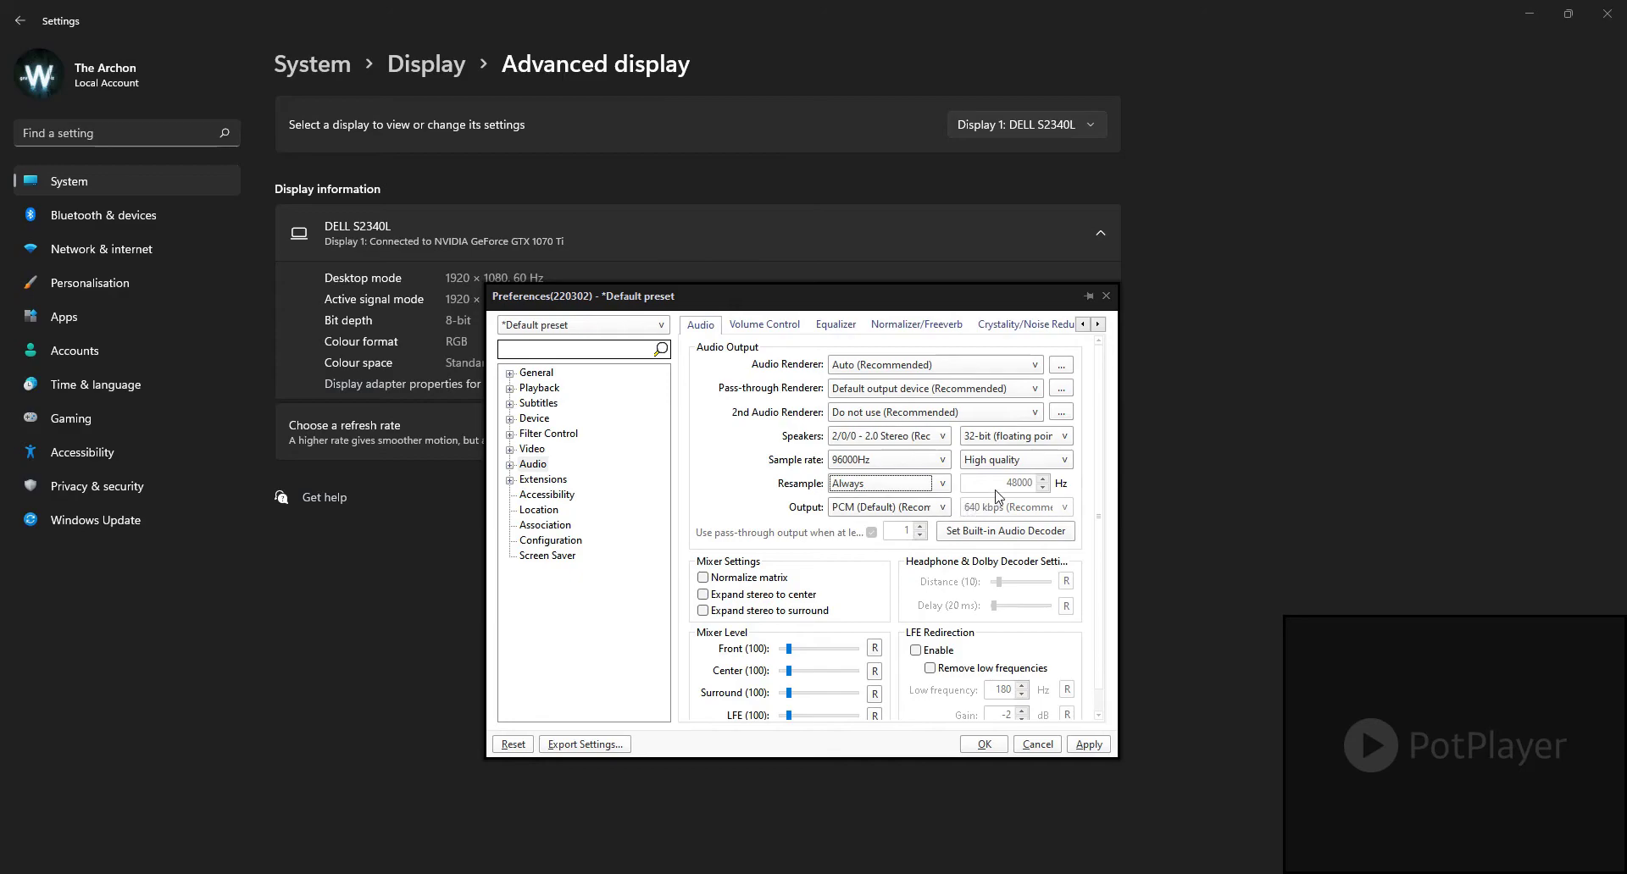
left_click(941, 484)
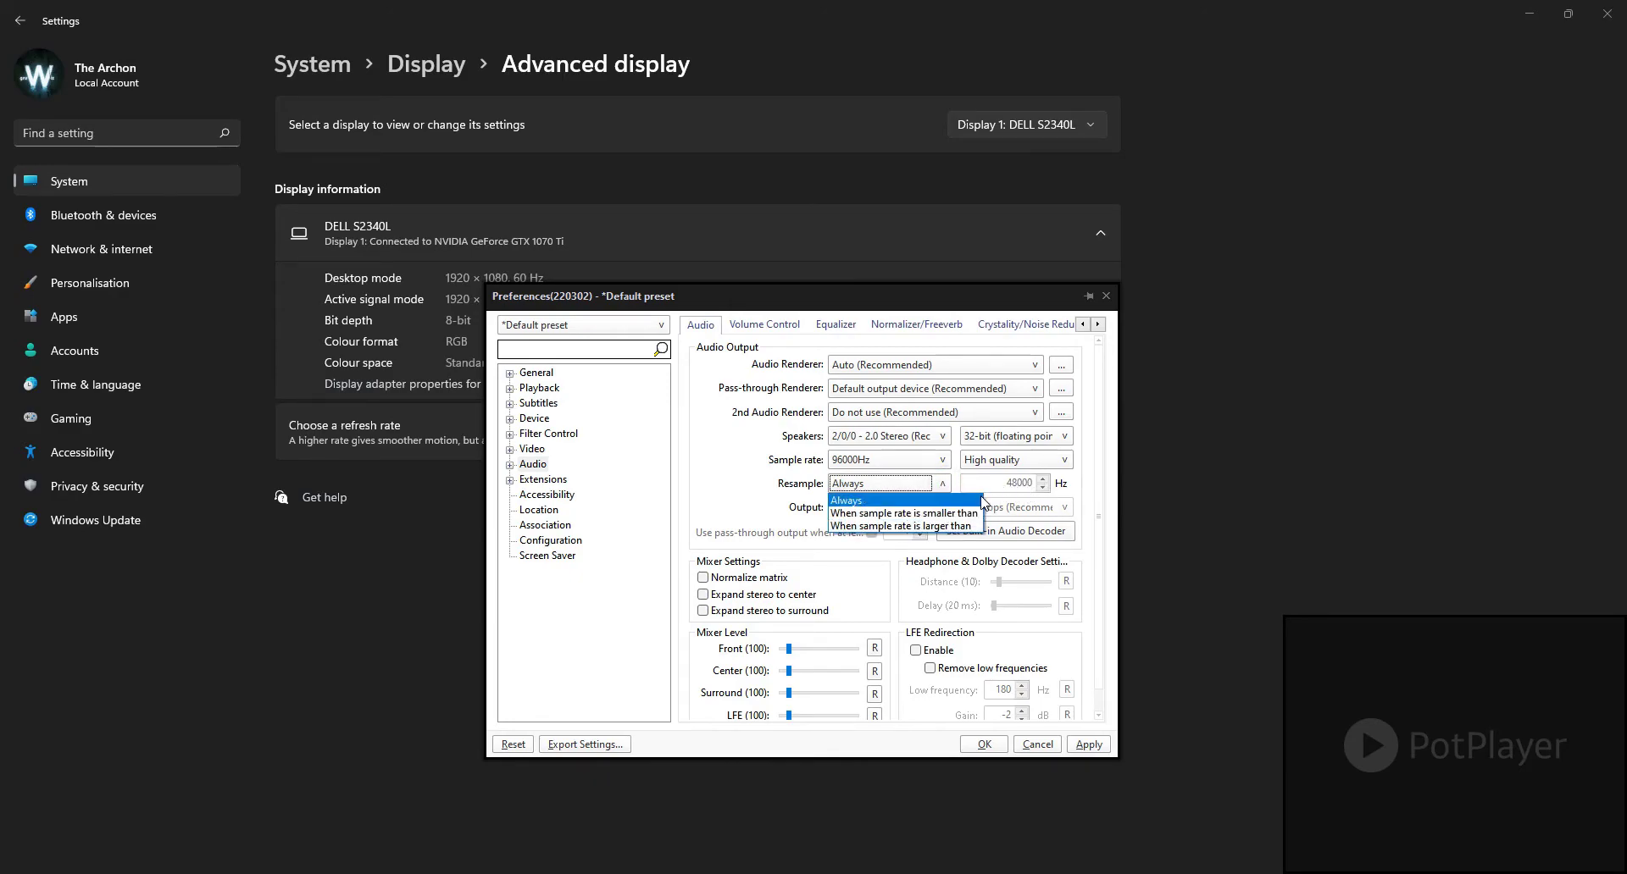
left_click(1030, 490)
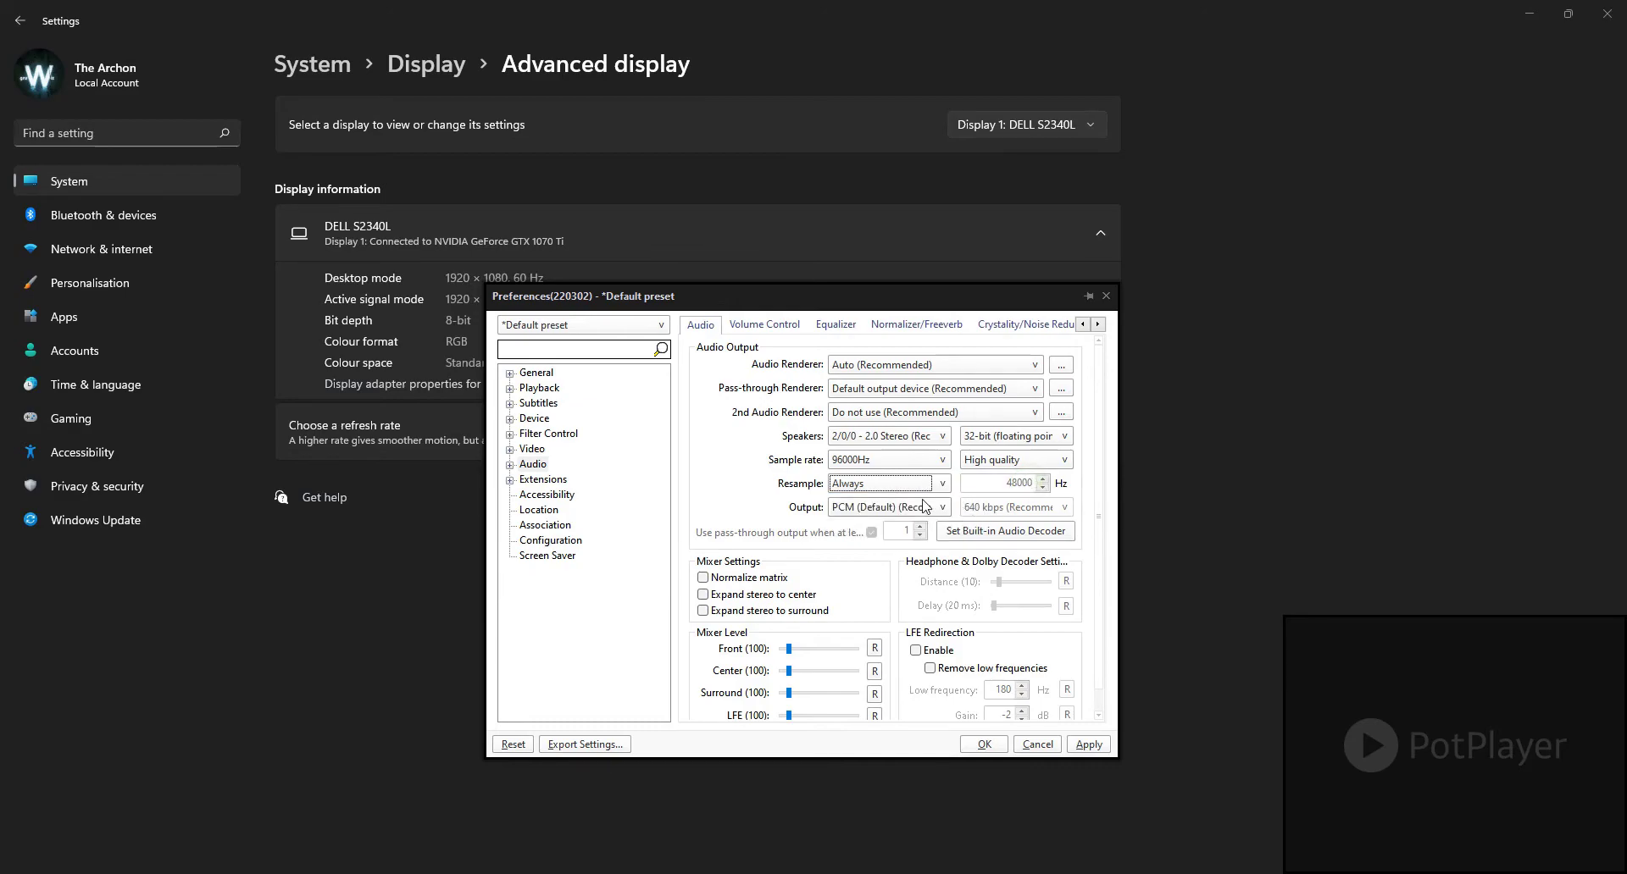
Step: Examine the audio Output format options, including LPCM and pass-through after AC3 or DTS re-encoding
left_click(886, 507)
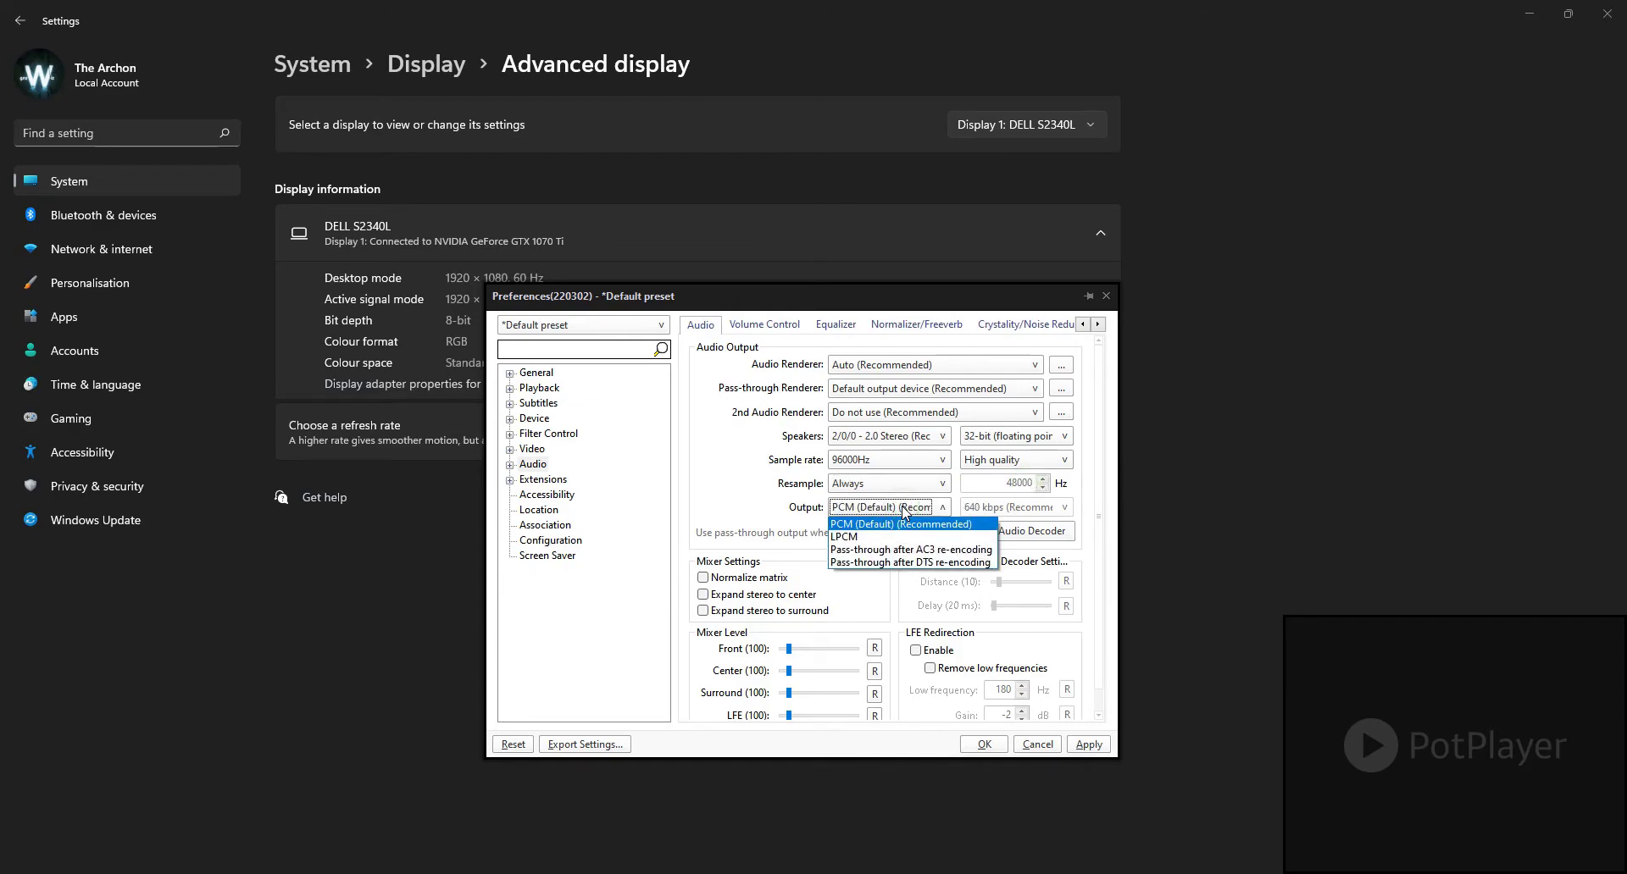
left_click(779, 510)
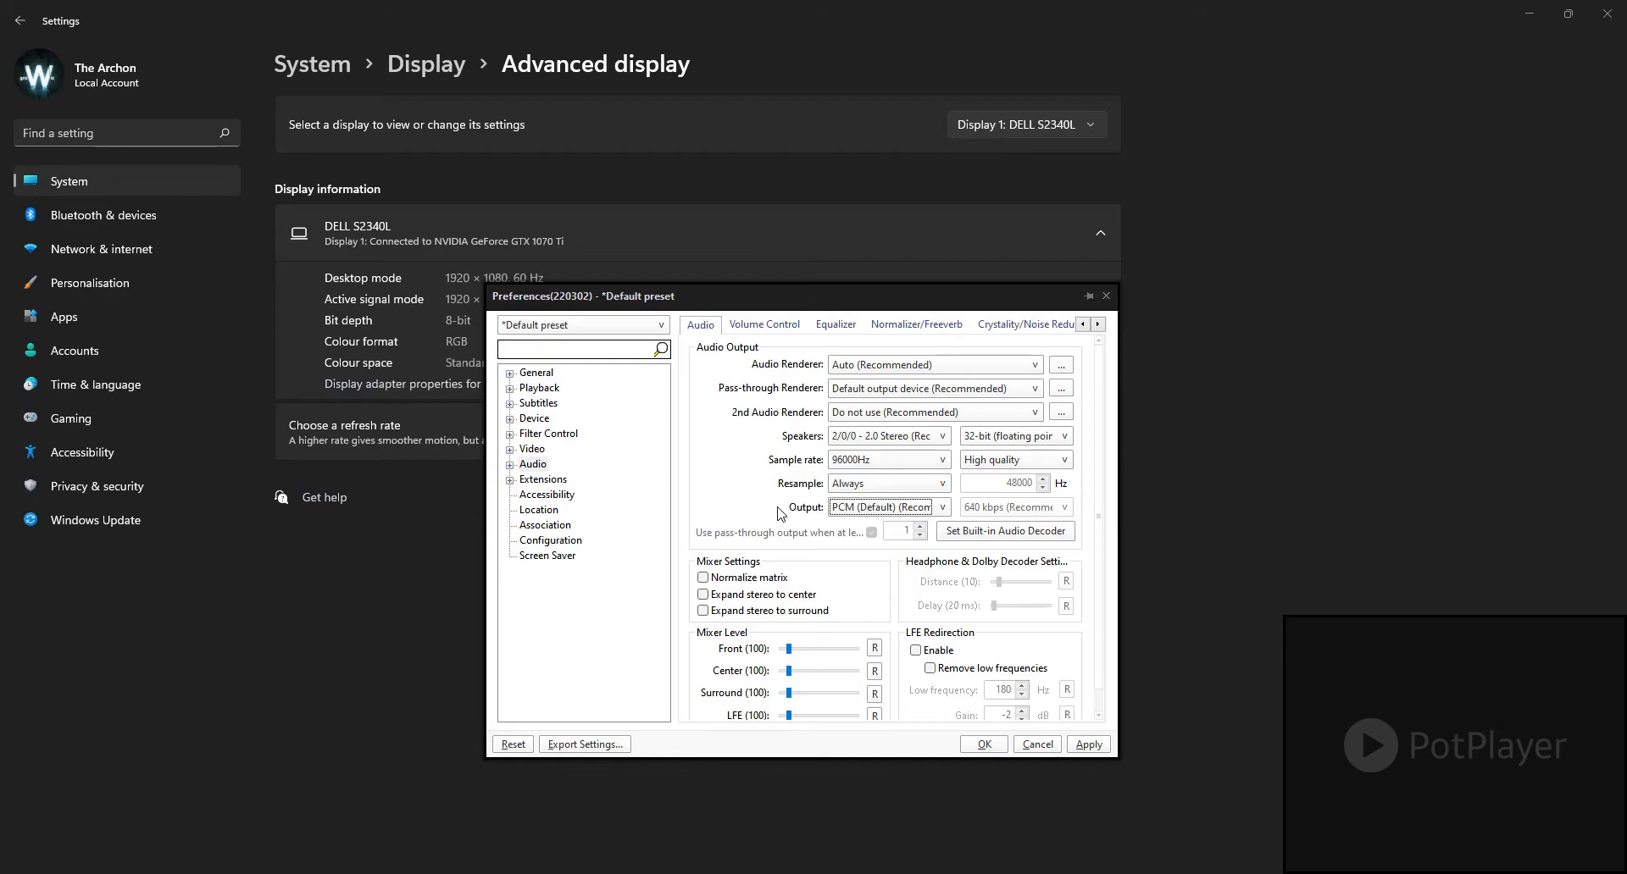
left_click(920, 510)
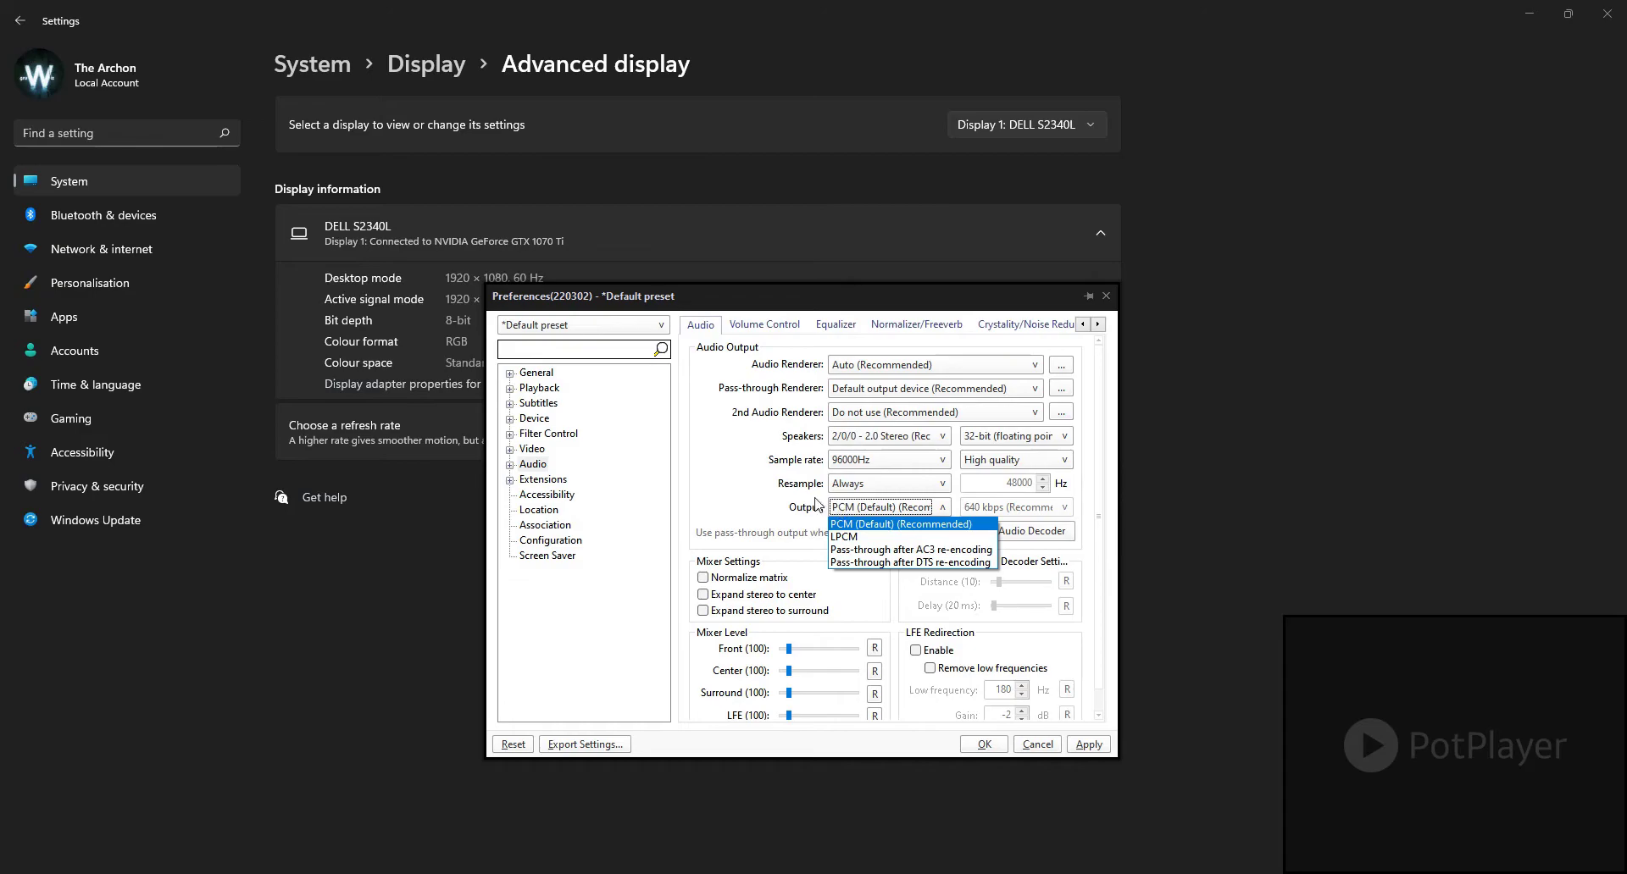
left_click(787, 490)
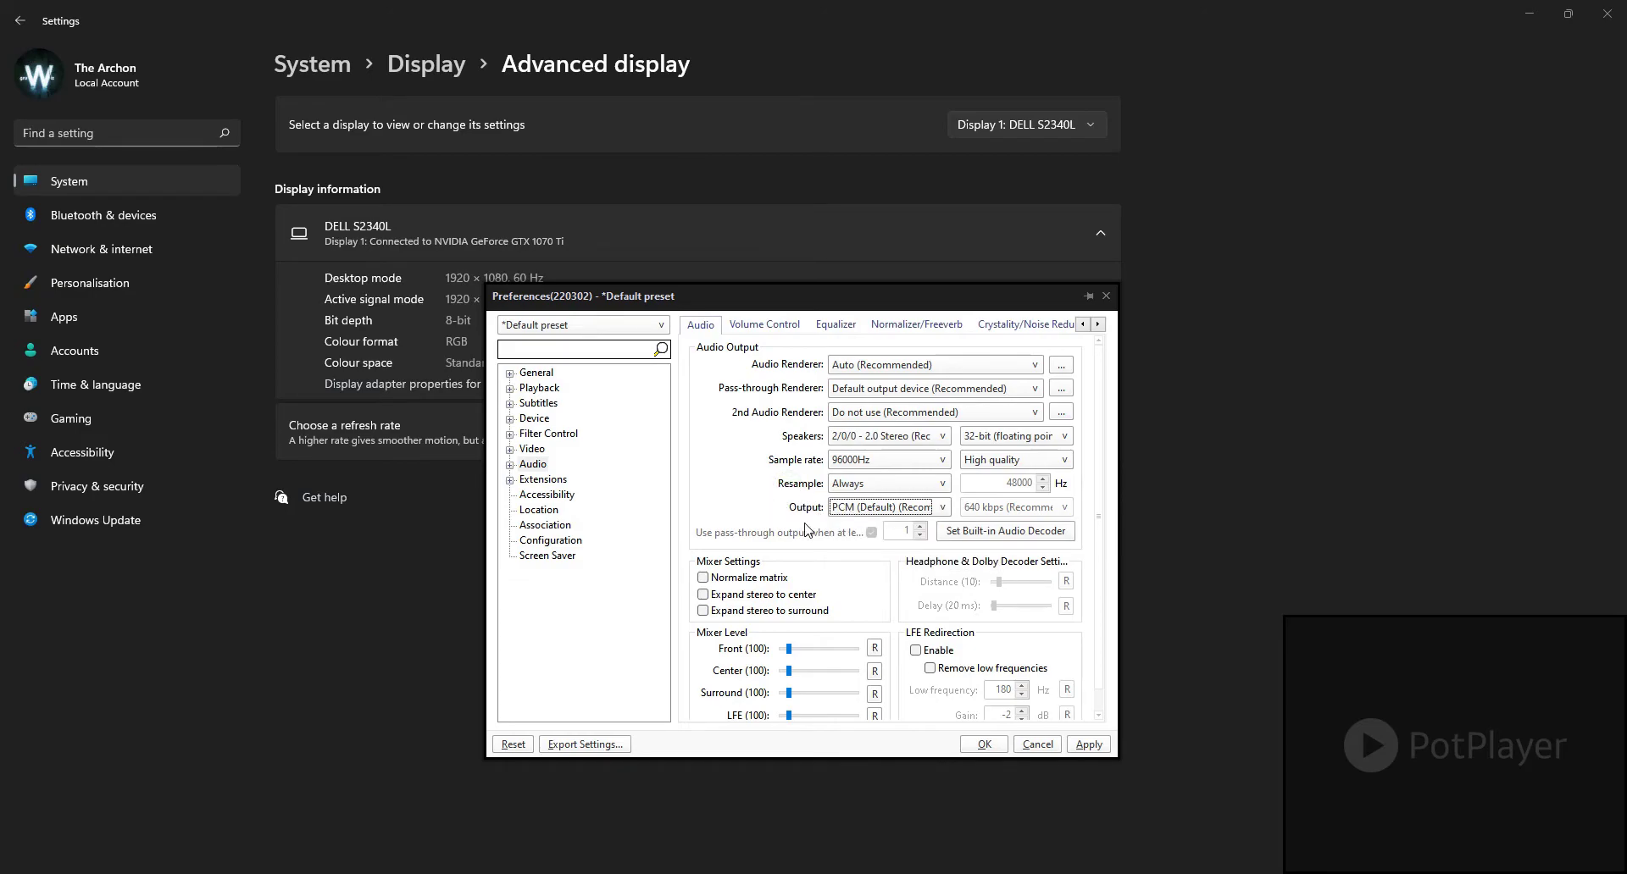
left_click(849, 511)
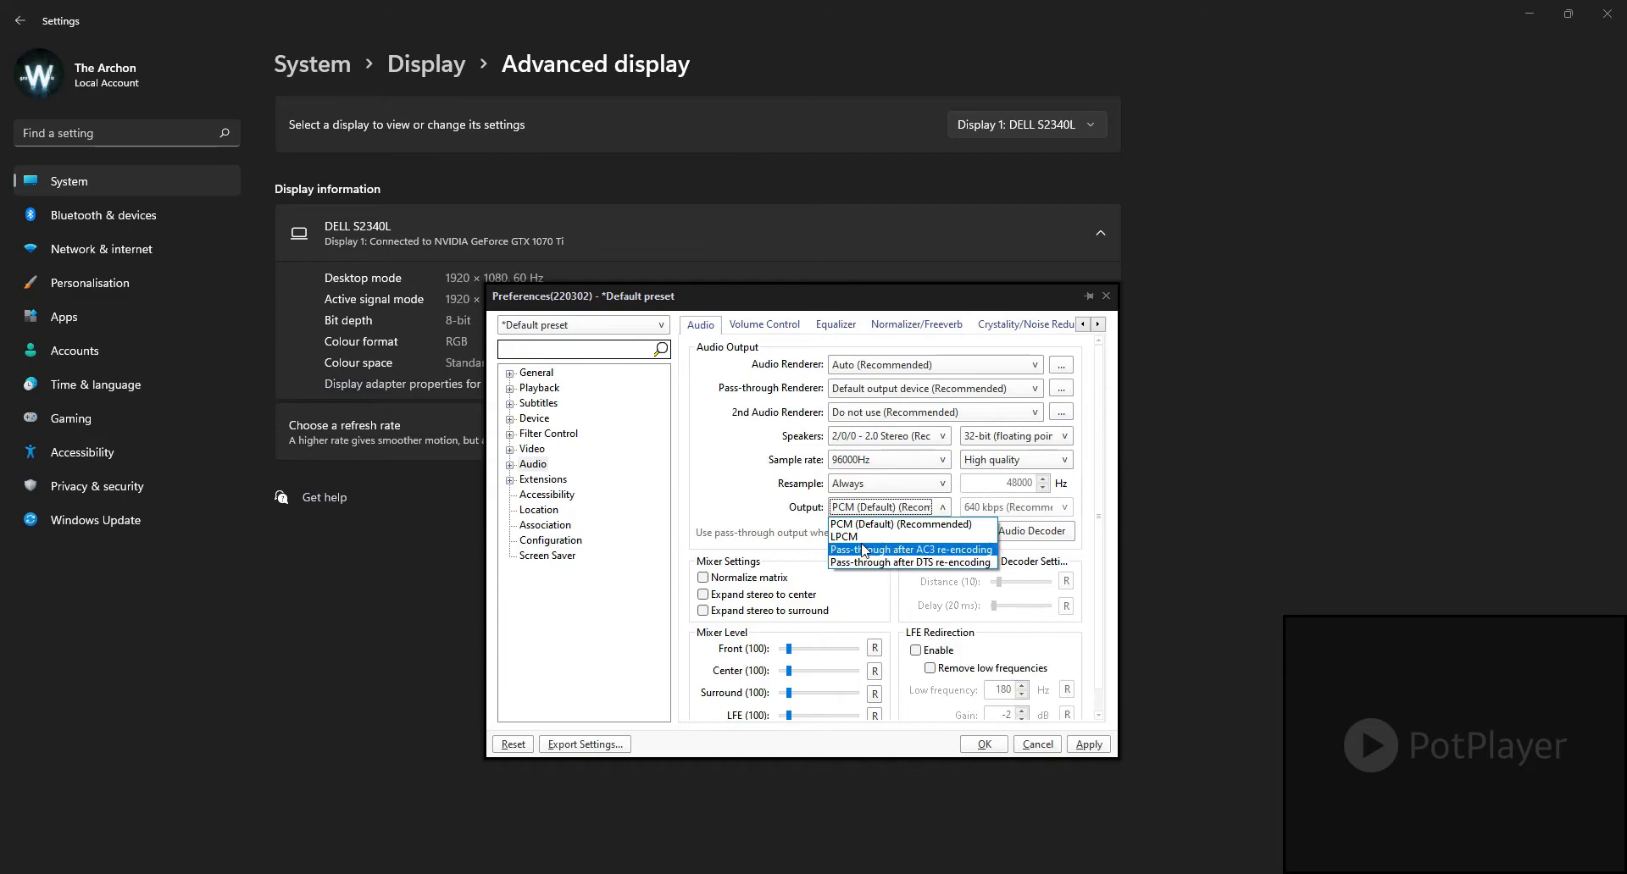
left_click(750, 502)
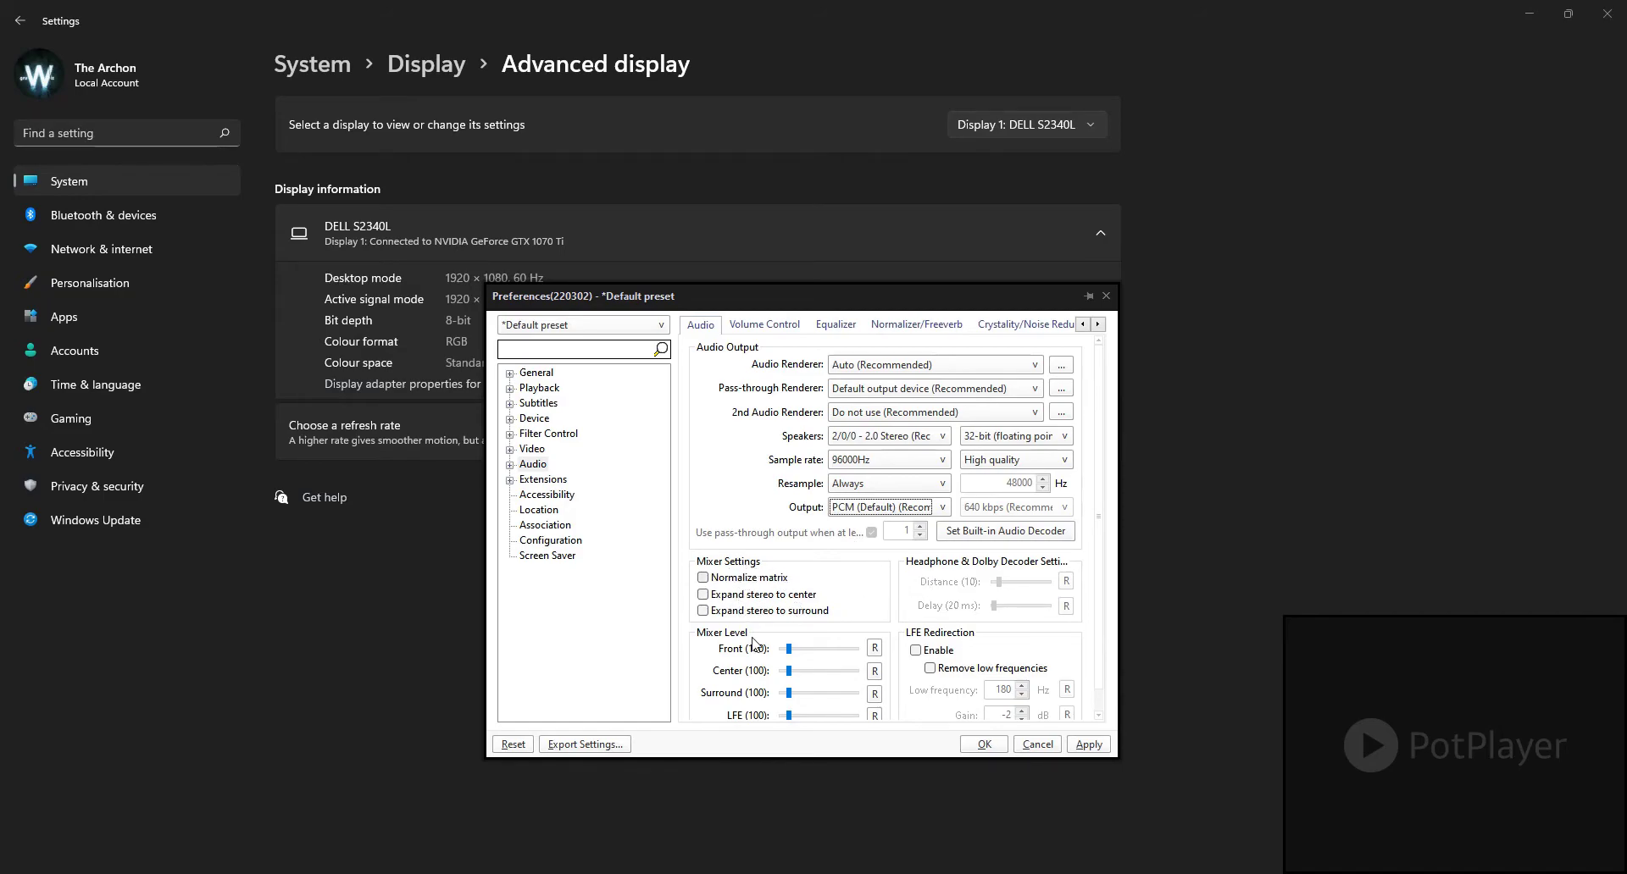
Step: Expand the Audio group and, in Volume Control, reset the AC3/DTS pre-amplification to its default, then lower it to 2.1 dB
left_click(510, 466)
left_click(574, 512)
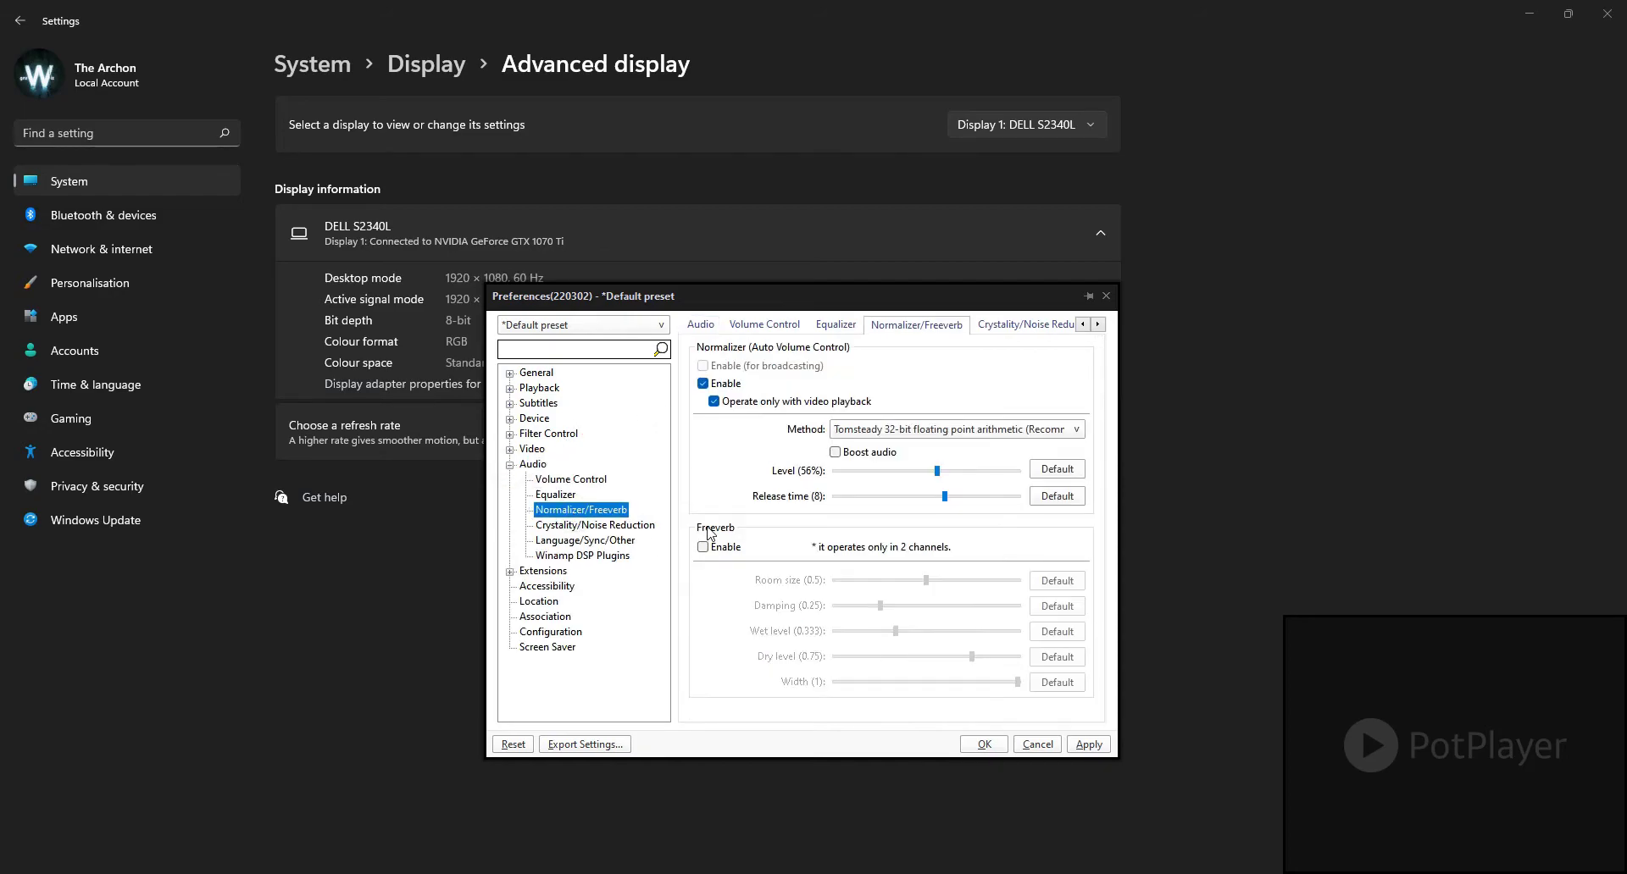
left_click(556, 481)
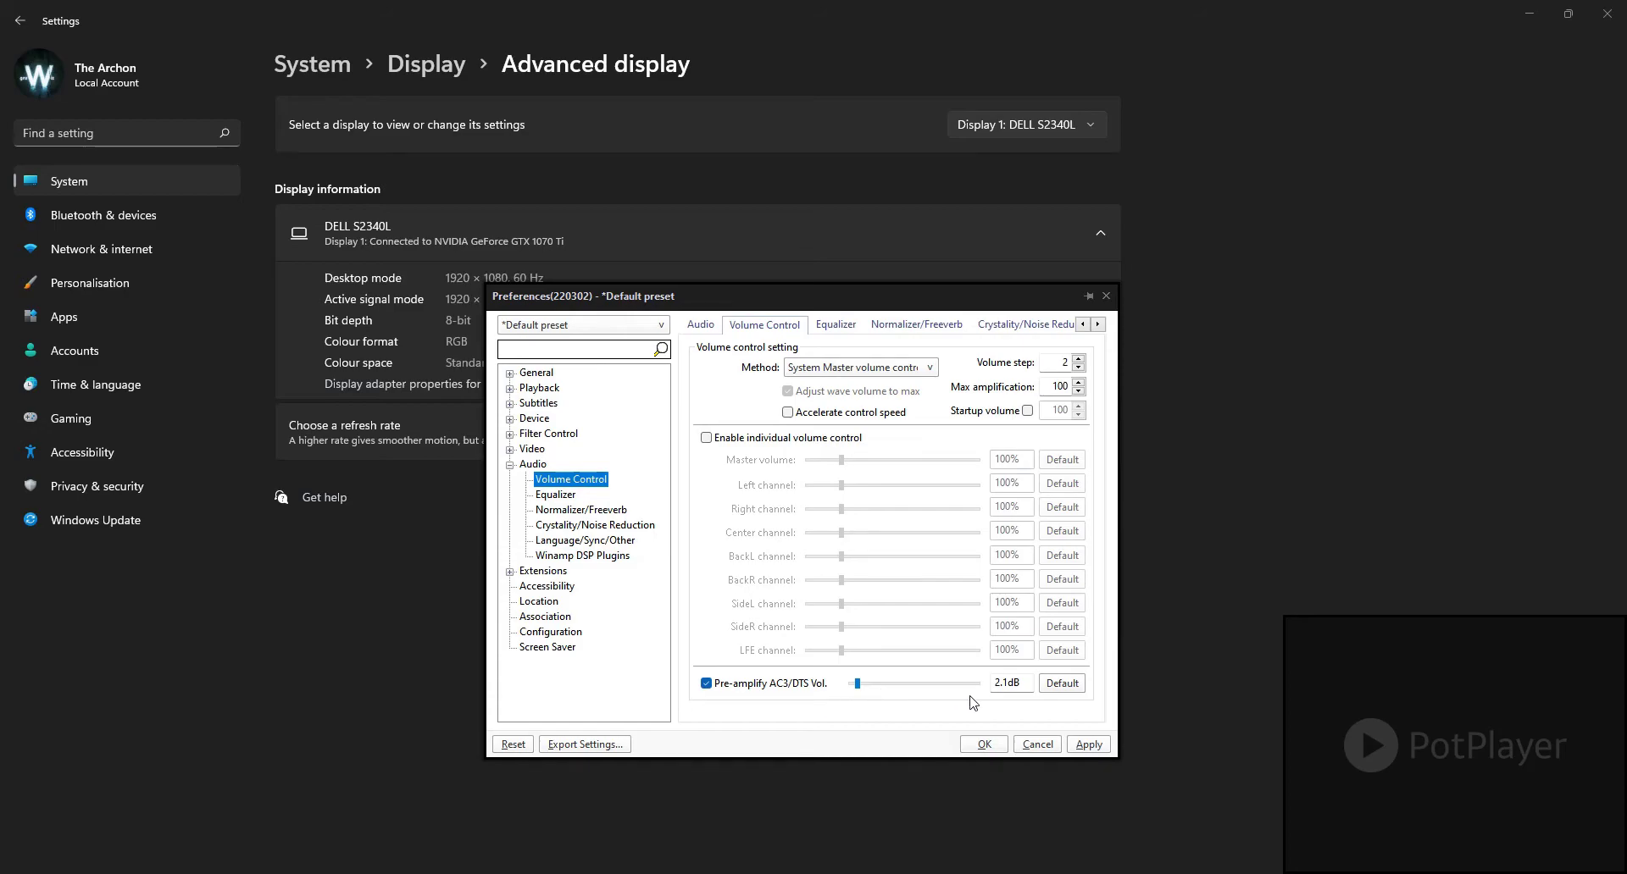
left_click(1068, 693)
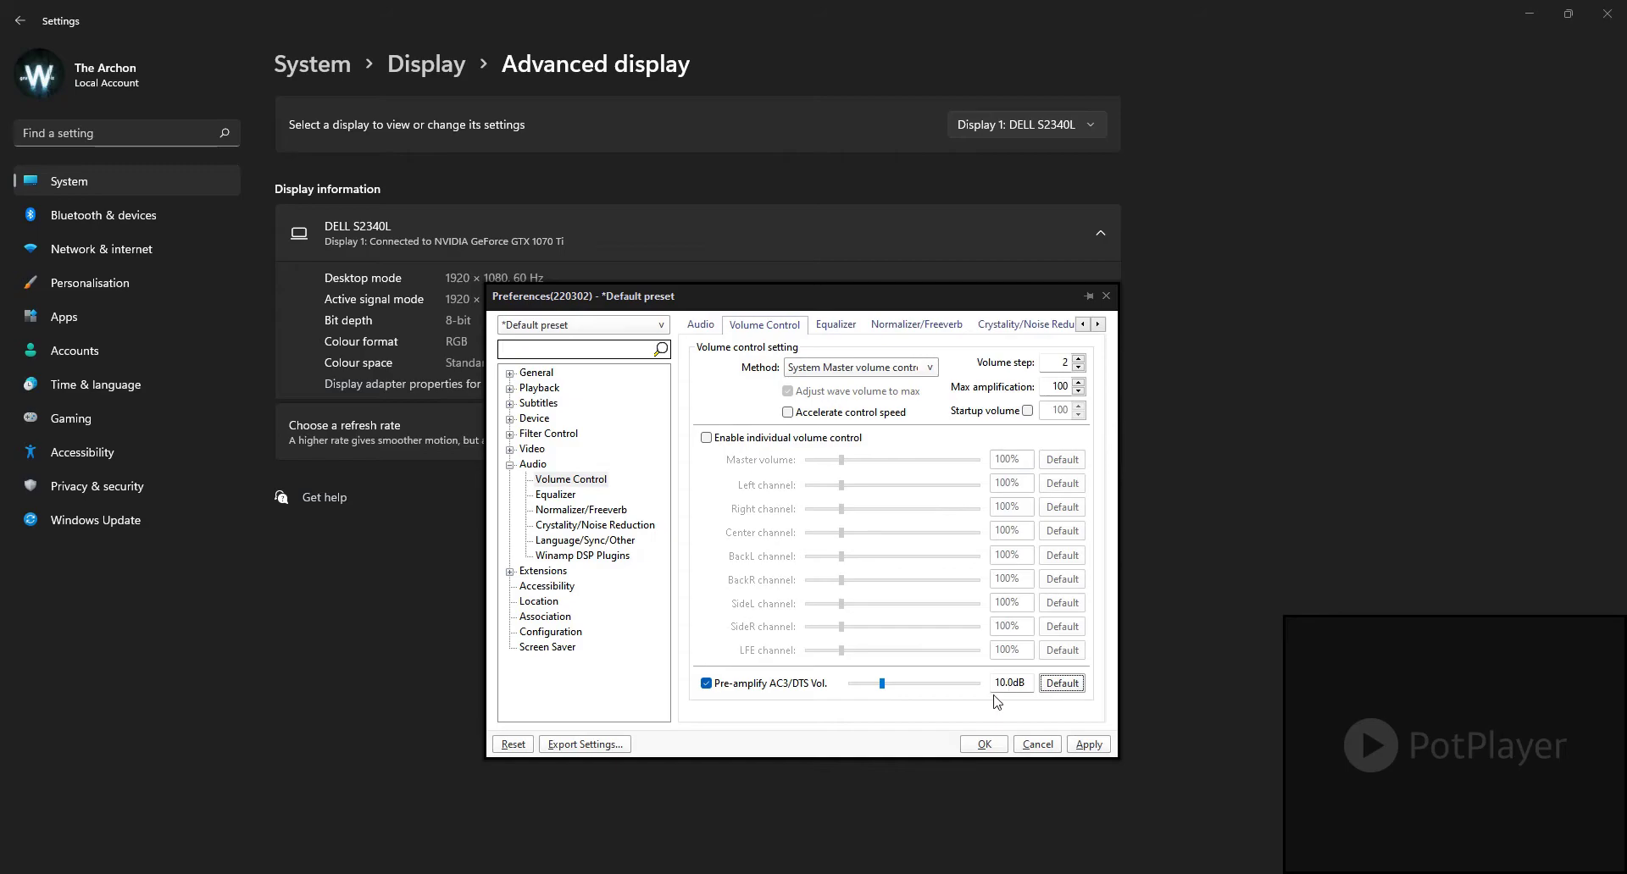
left_click_drag(884, 688, 864, 698)
Step: Review the Equalizer and Normalizer/Freeverb settings and compare them with the Volume Control settings
left_click(556, 494)
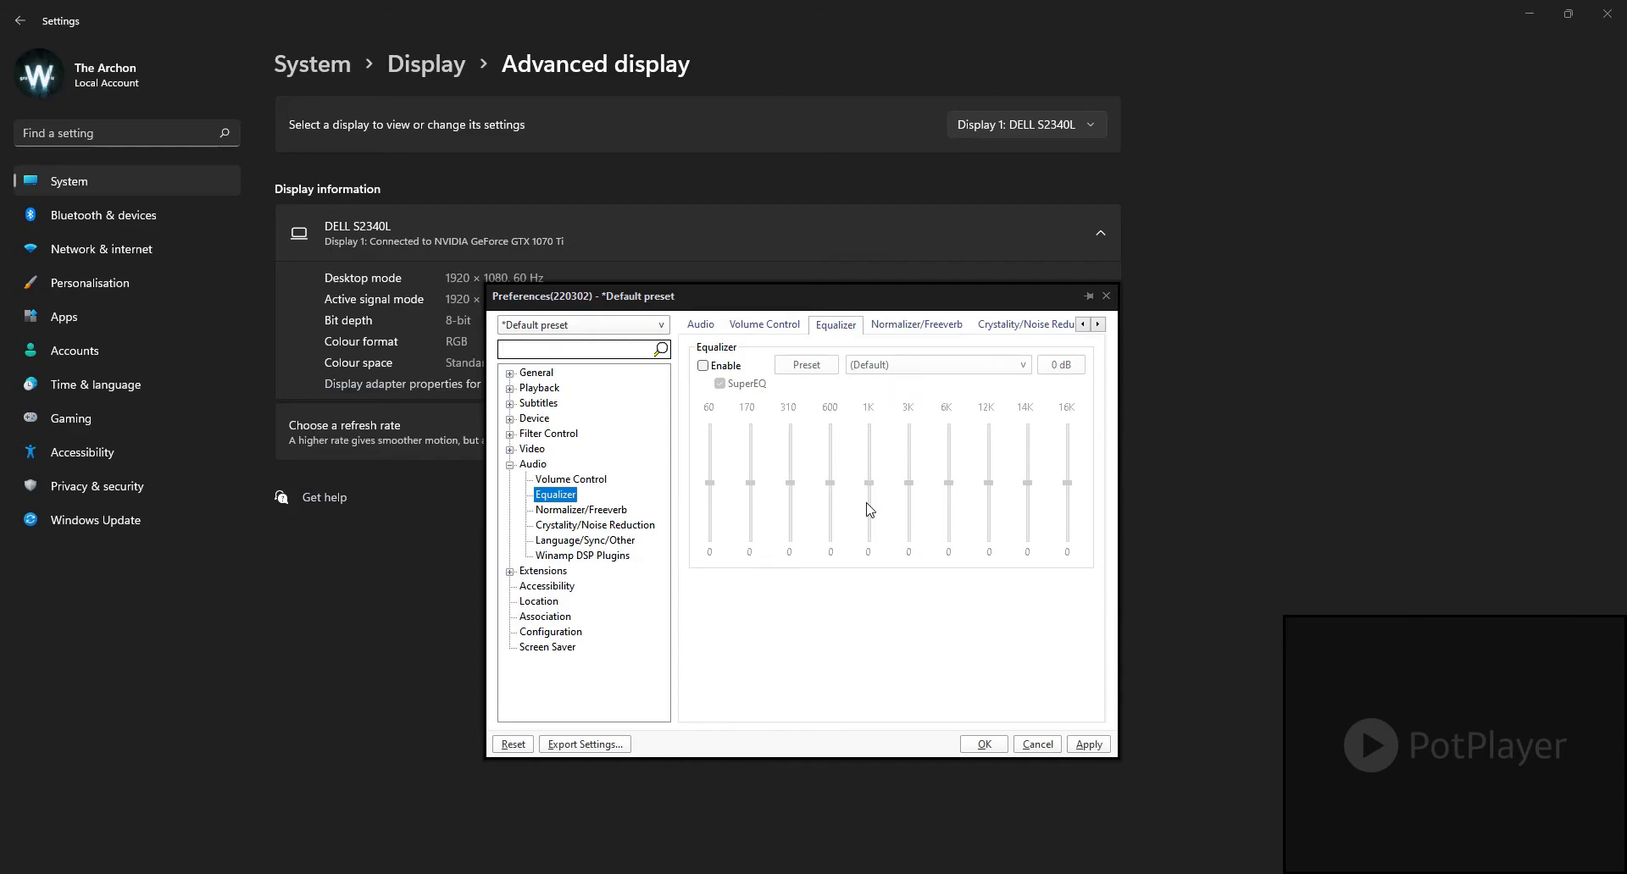
left_click(581, 510)
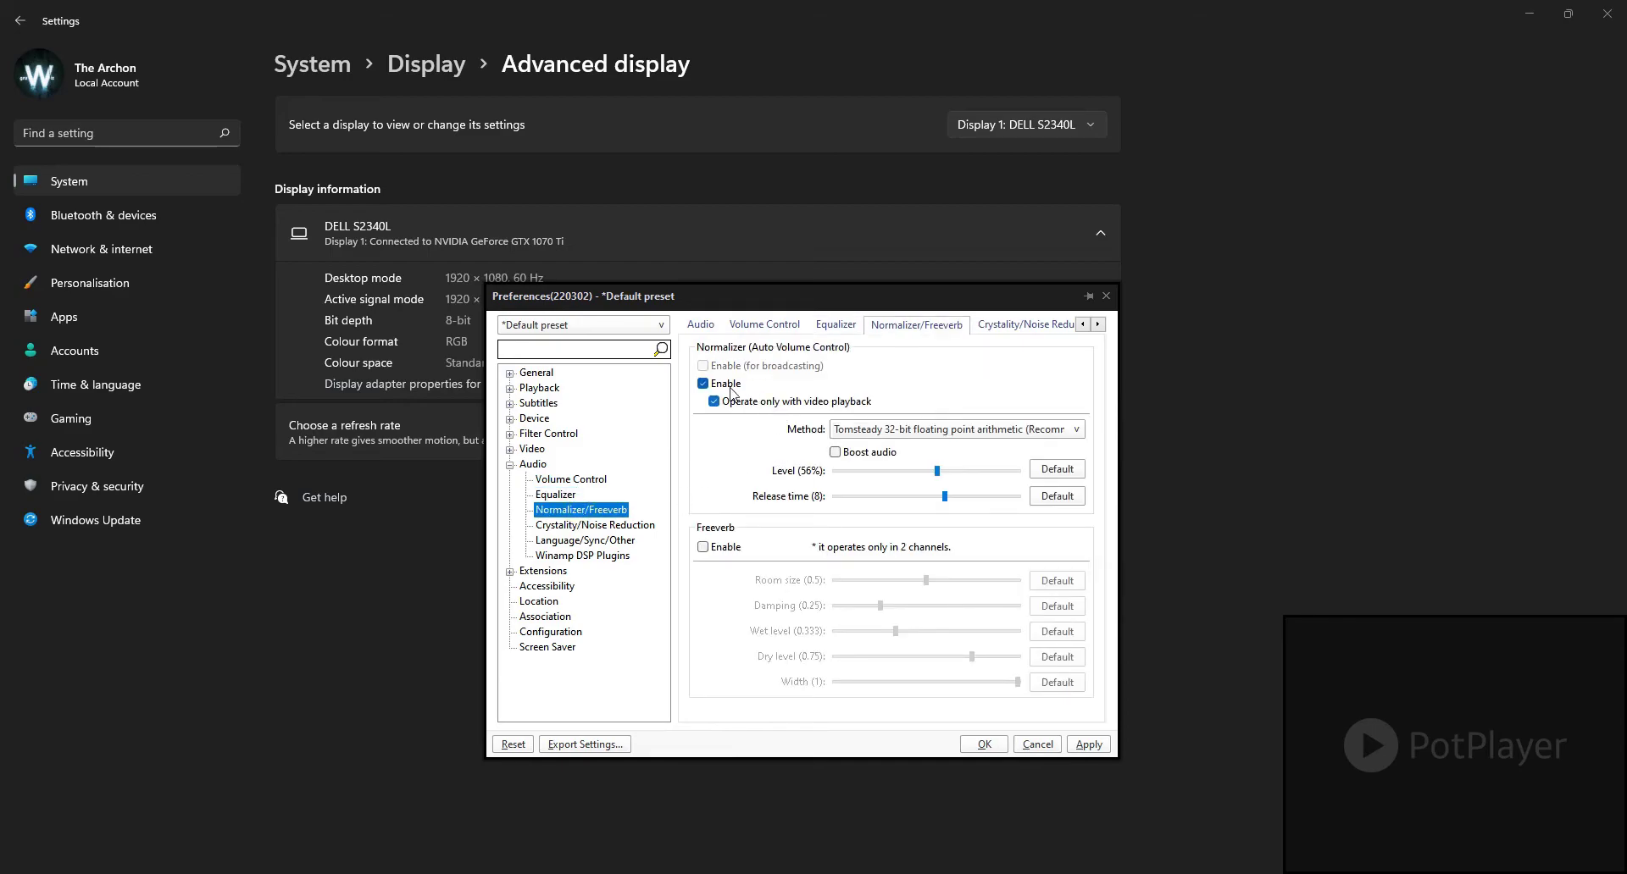
left_click(573, 480)
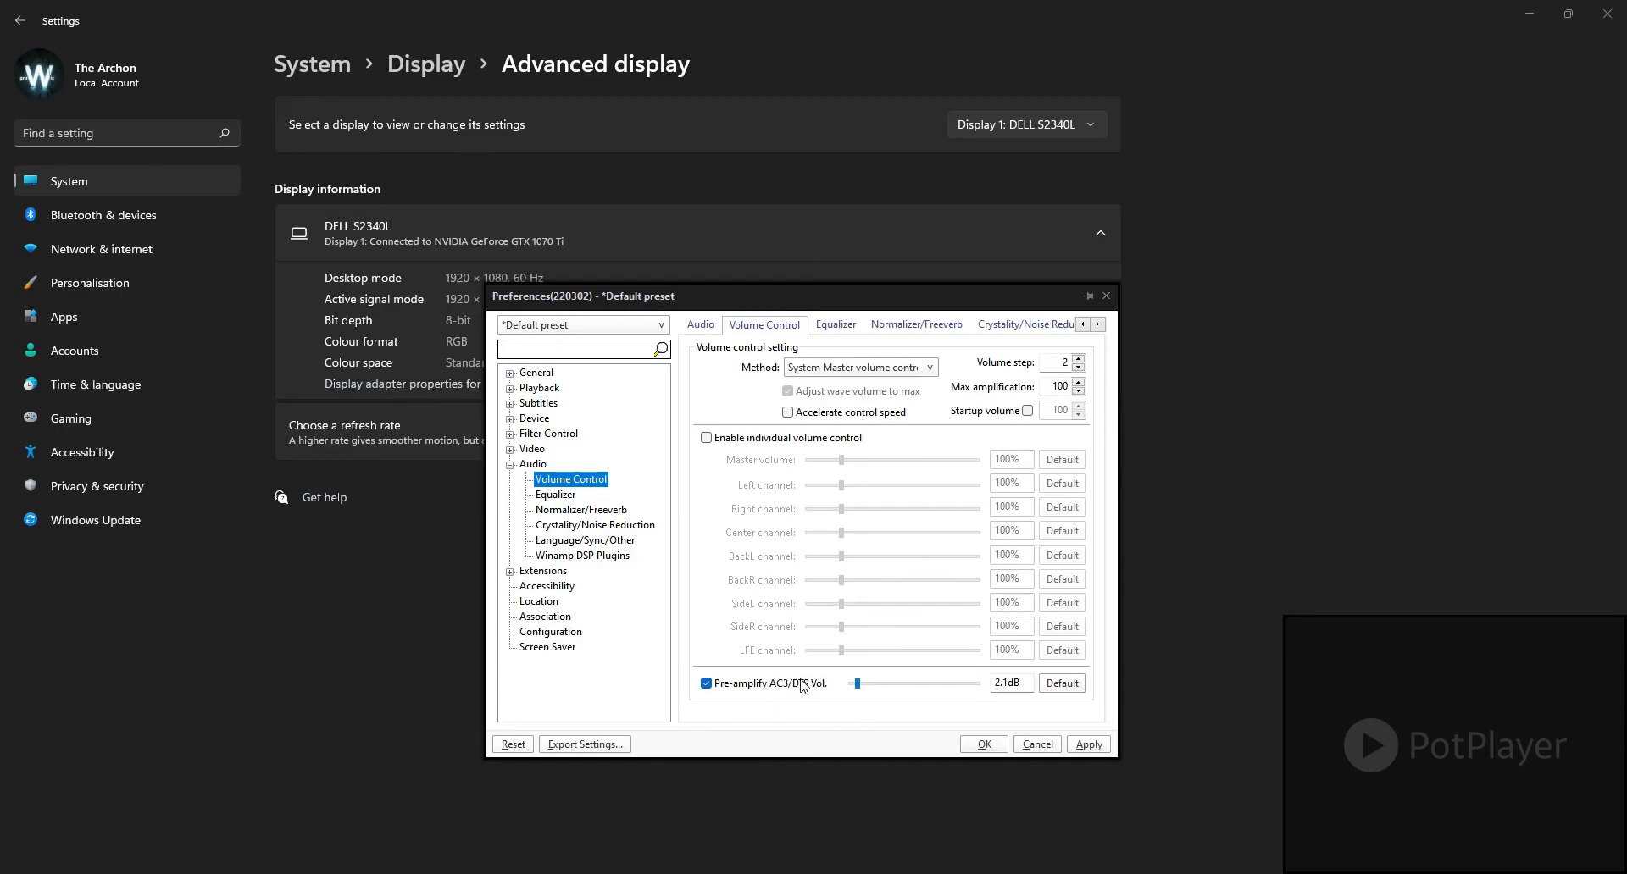
left_click(589, 512)
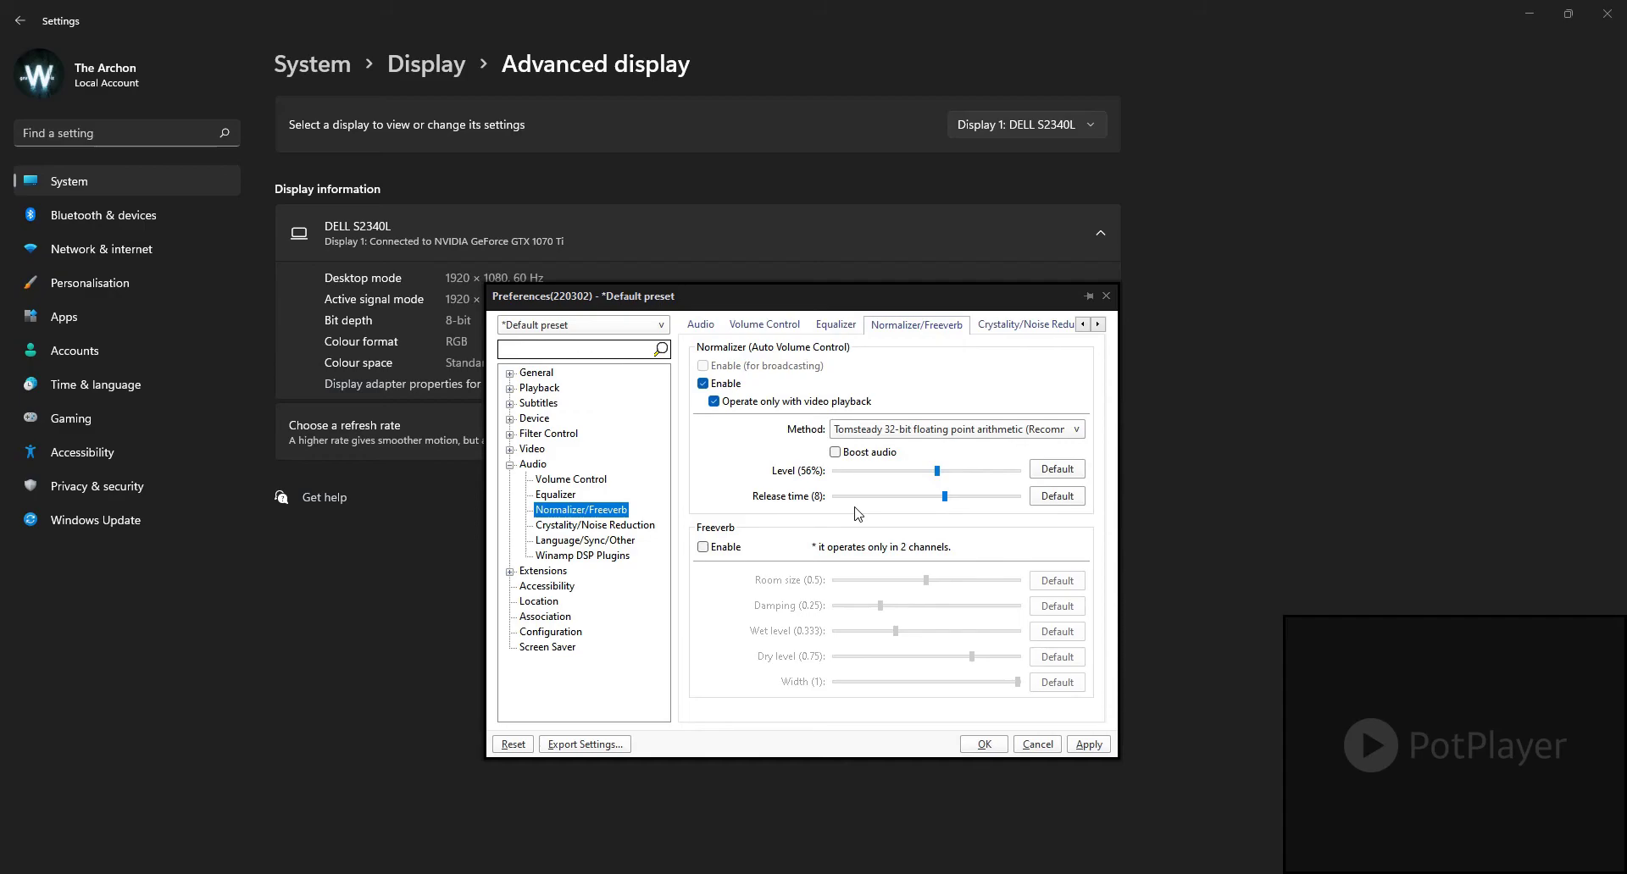
left_click(571, 480)
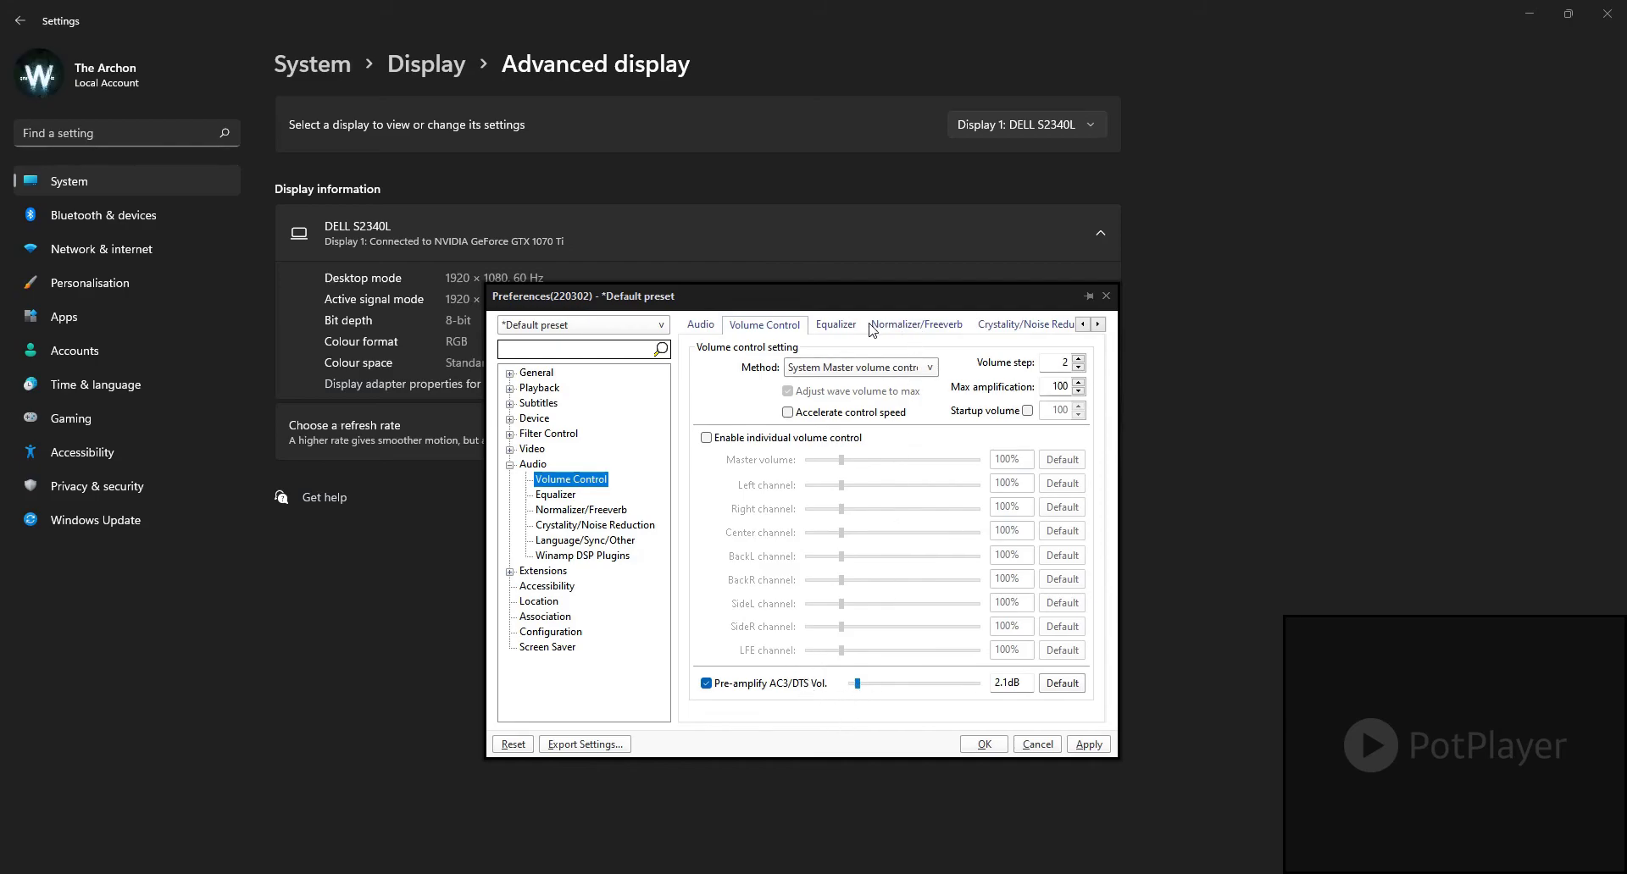
left_click(916, 326)
left_click(847, 325)
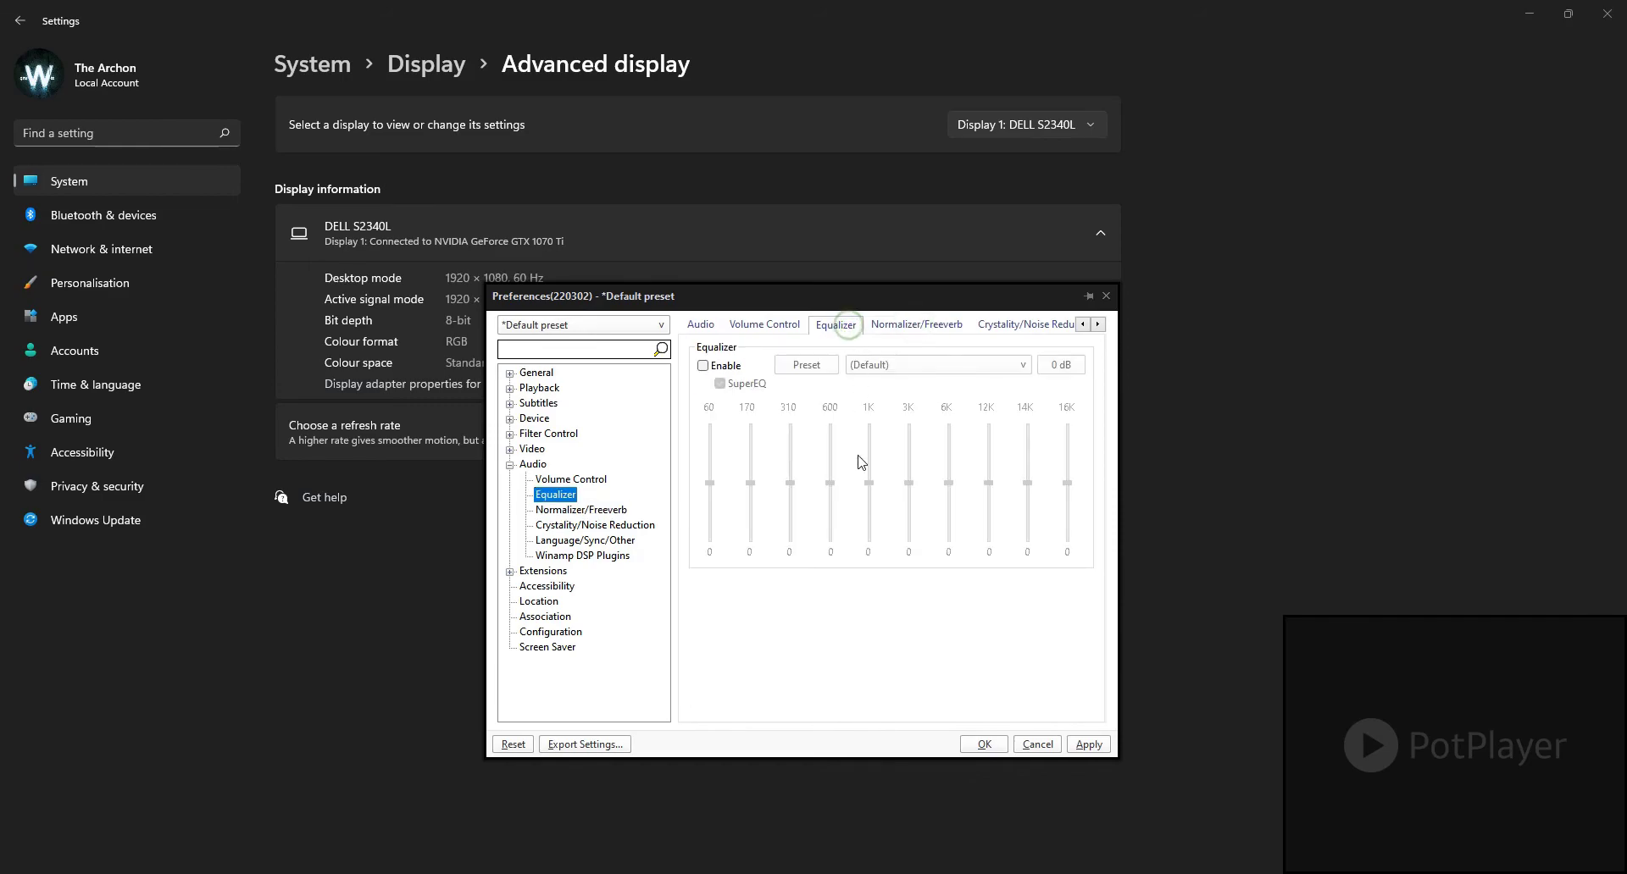
left_click(915, 324)
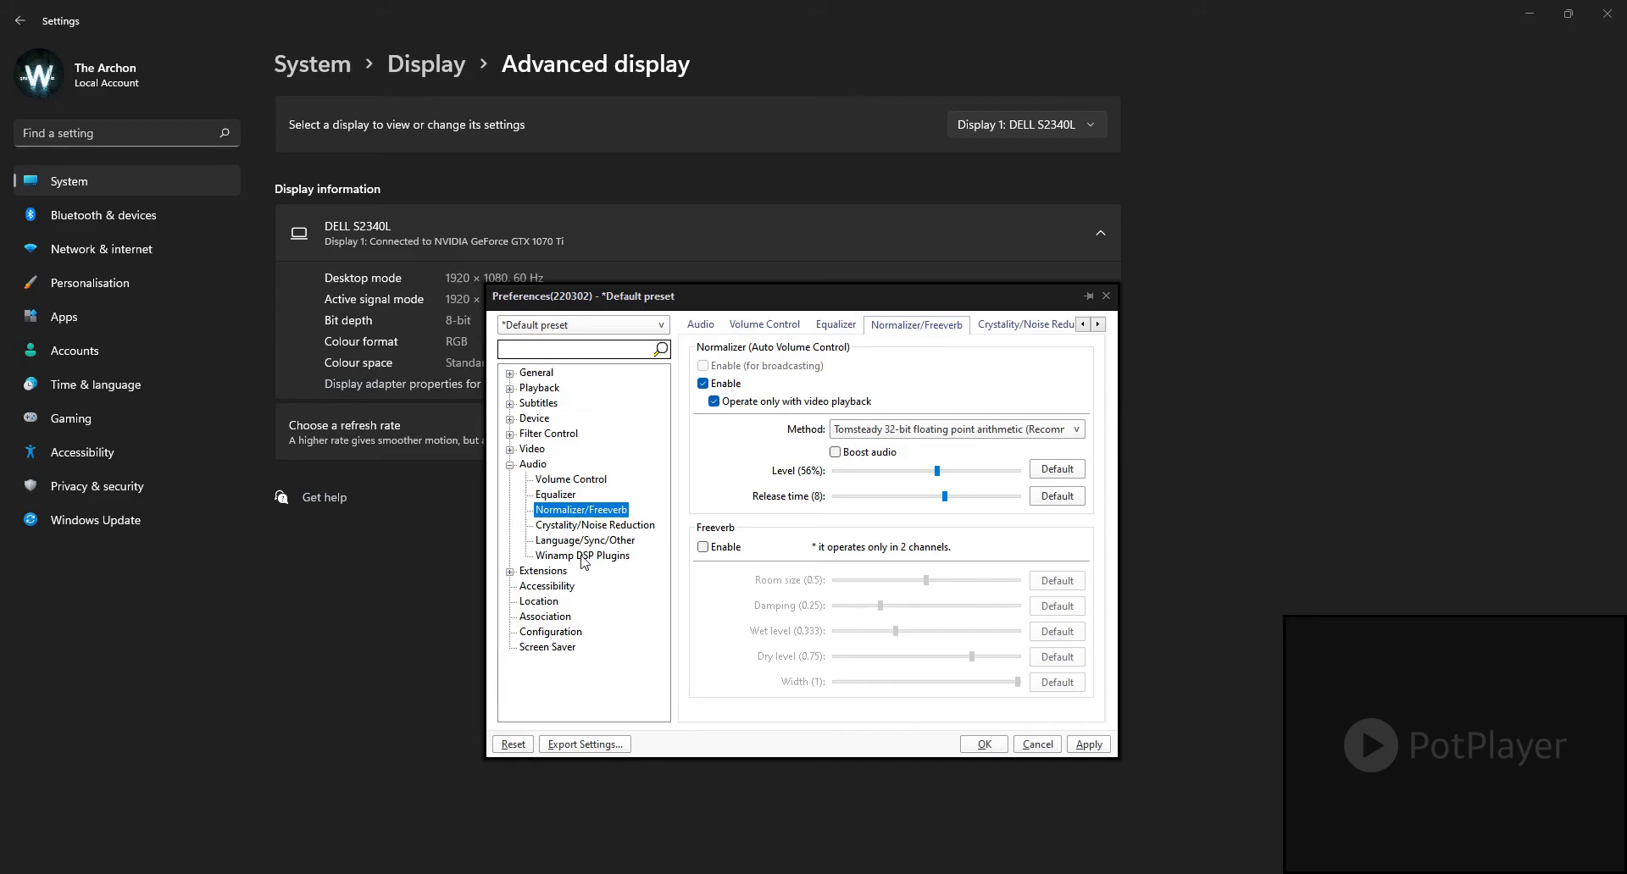
Step: Review the remaining Audio pages: Crystality/Noise Reduction, Language/Sync/Other and Winamp DSP Plugins
left_click(598, 527)
left_click(584, 542)
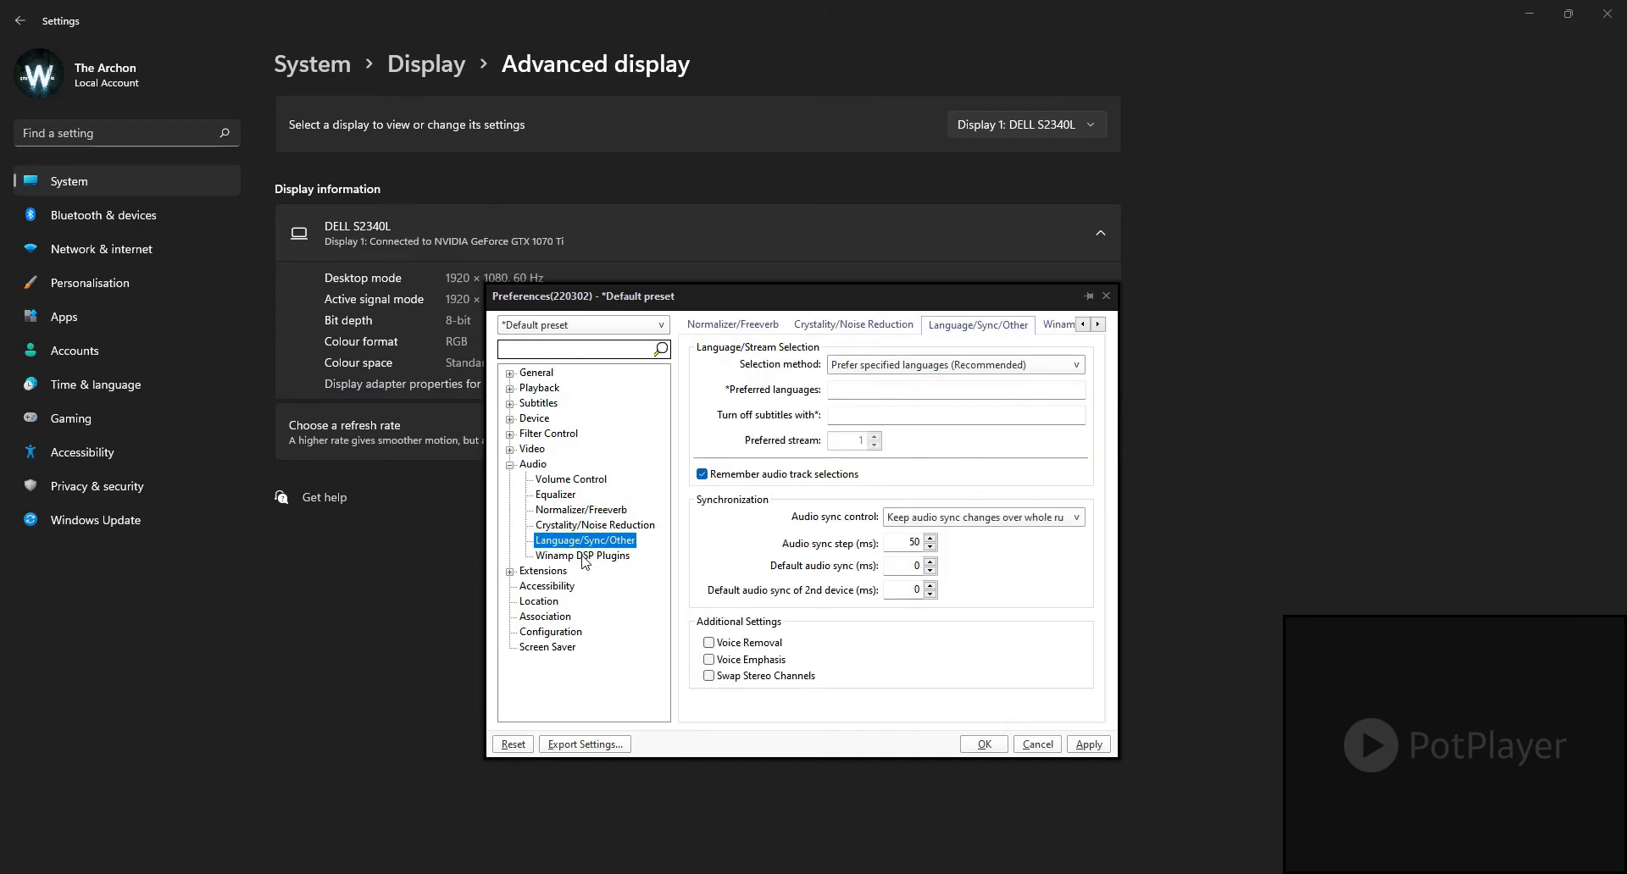
left_click(583, 556)
Step: Review the Extensions, Location, Association, Configuration and Screen Saver preferences, then collapse the Audio group
left_click(544, 573)
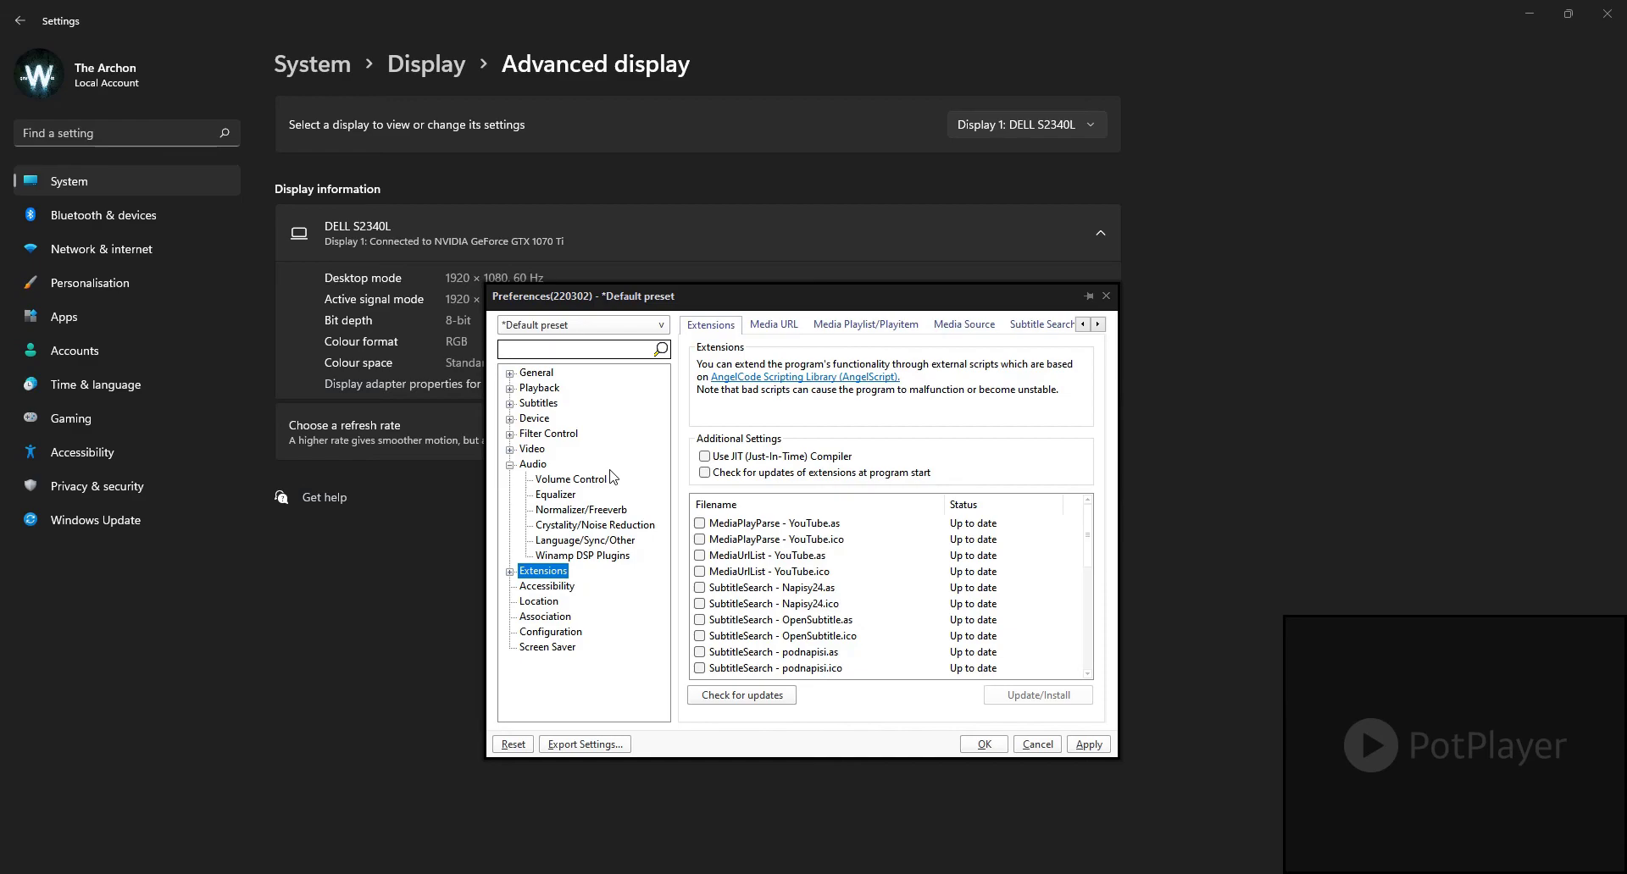
left_click(539, 603)
left_click(546, 618)
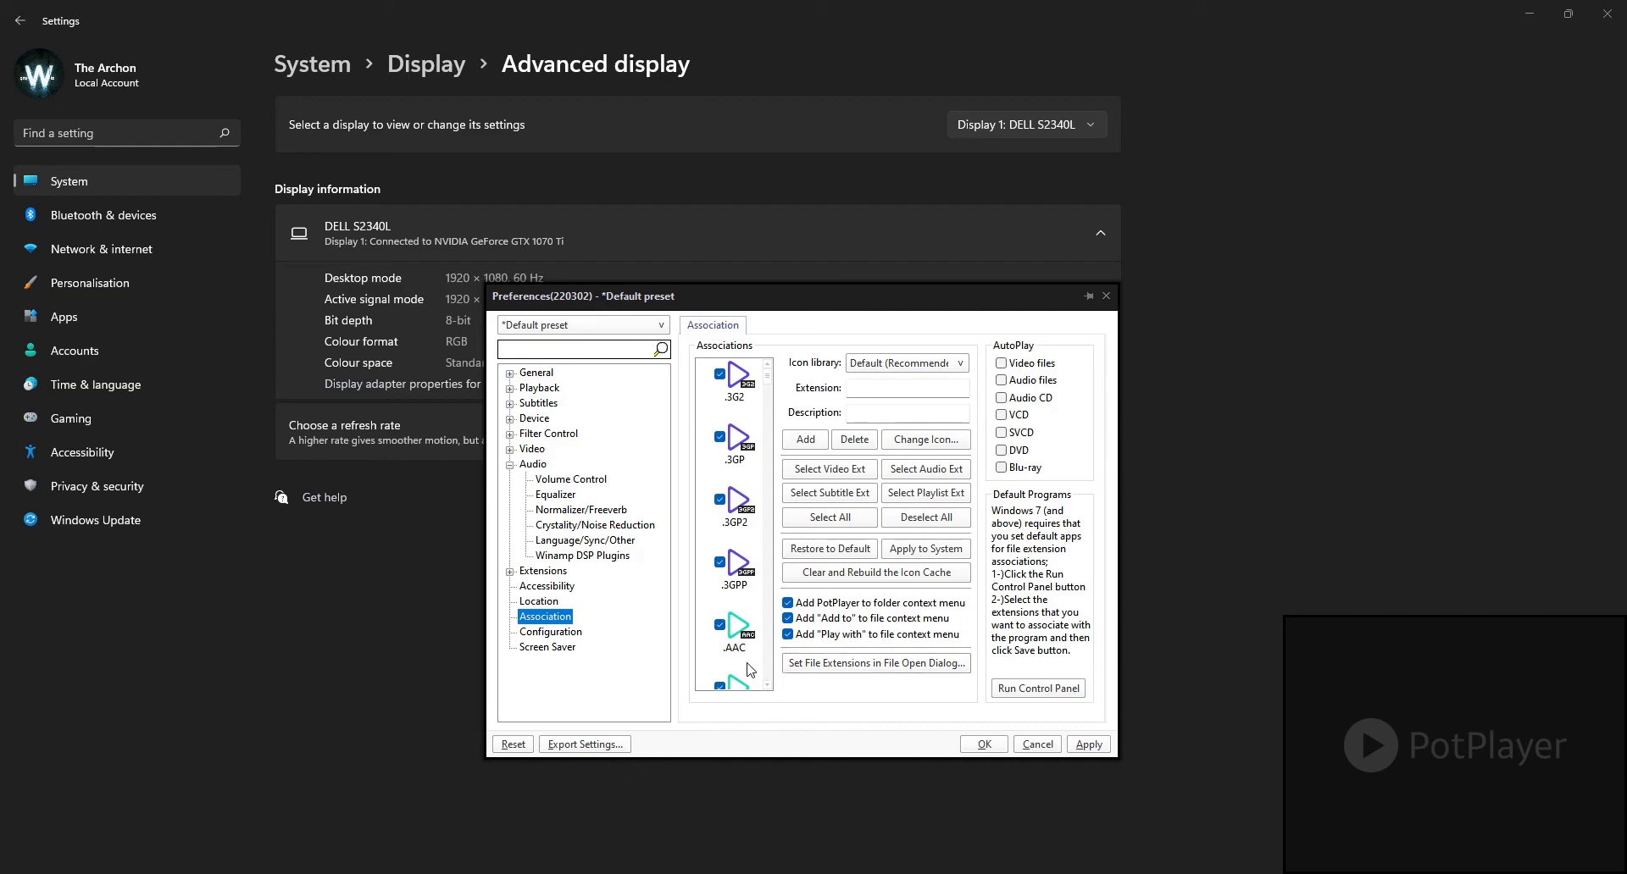
left_click(551, 632)
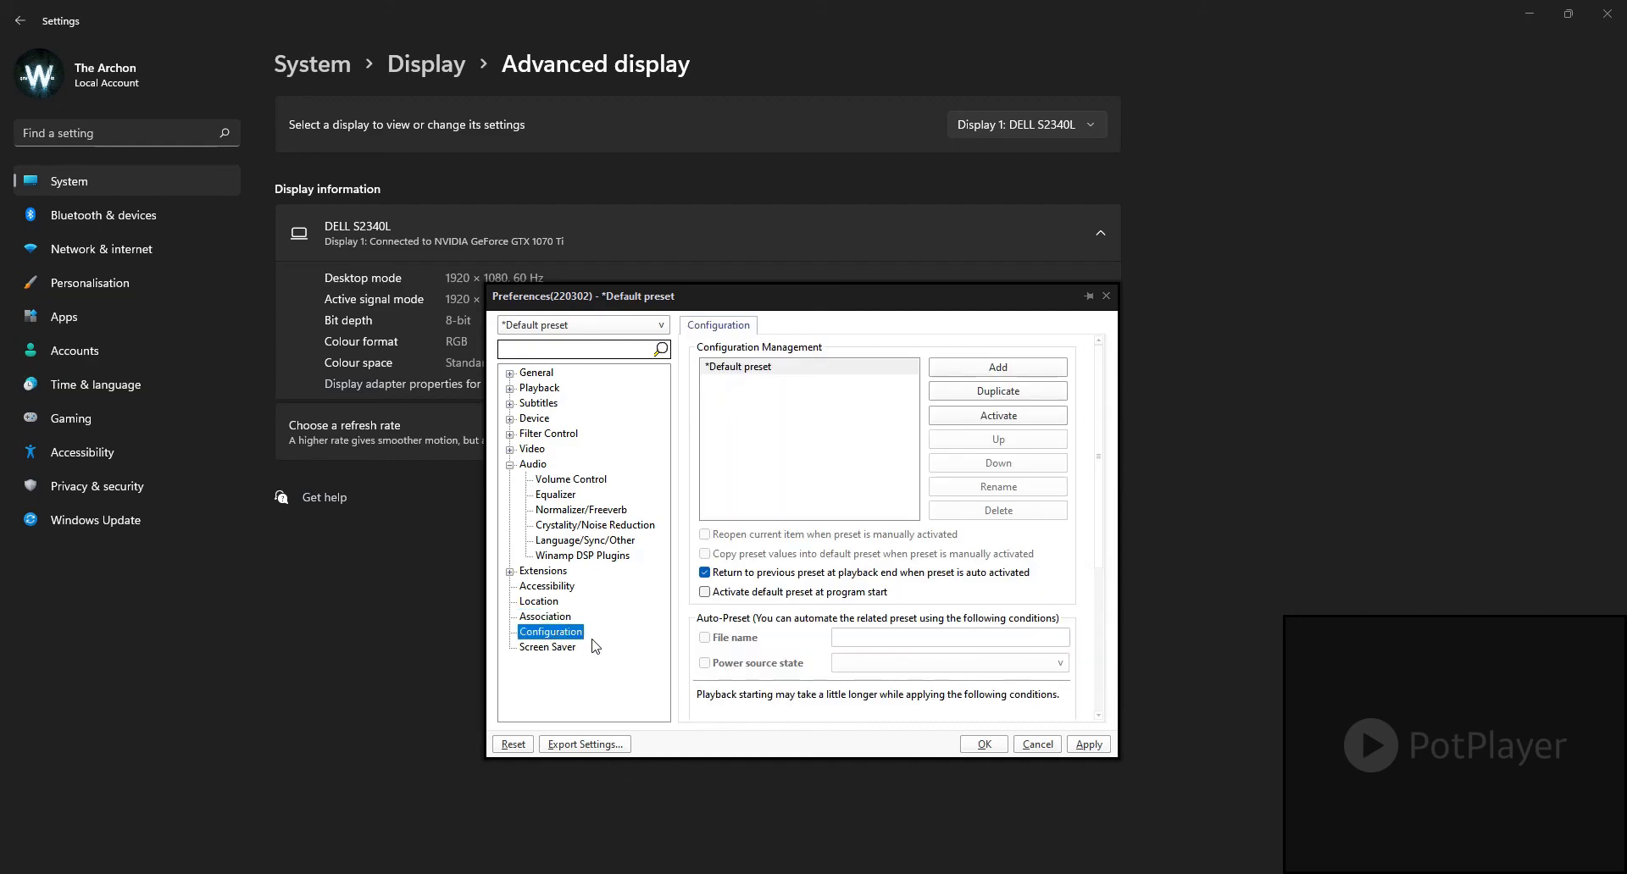
left_click(559, 652)
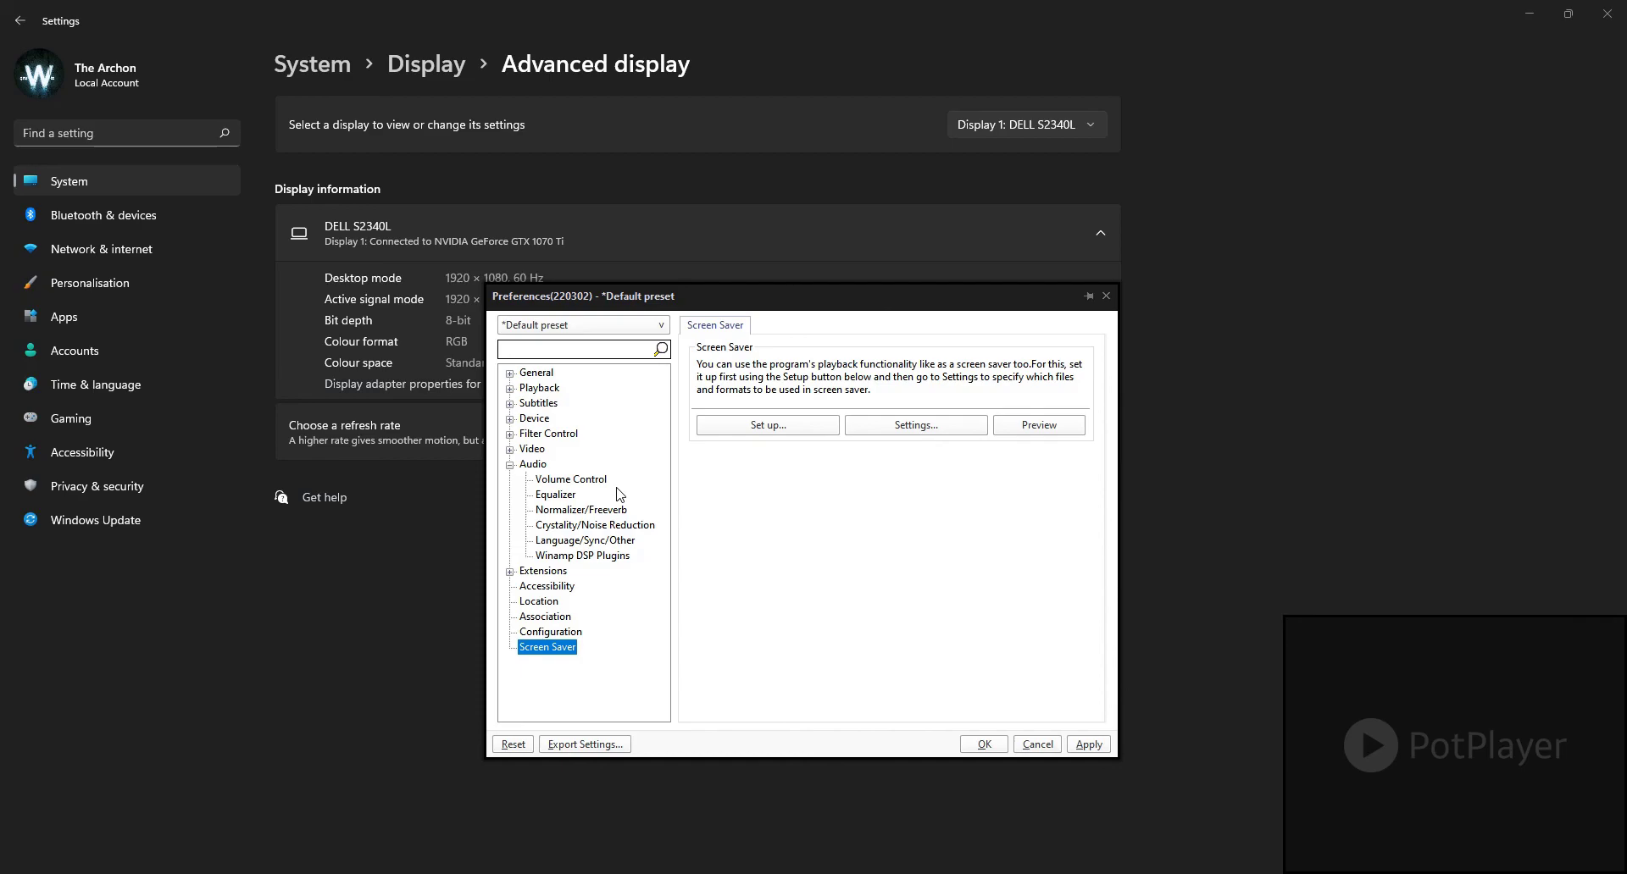
left_click(510, 465)
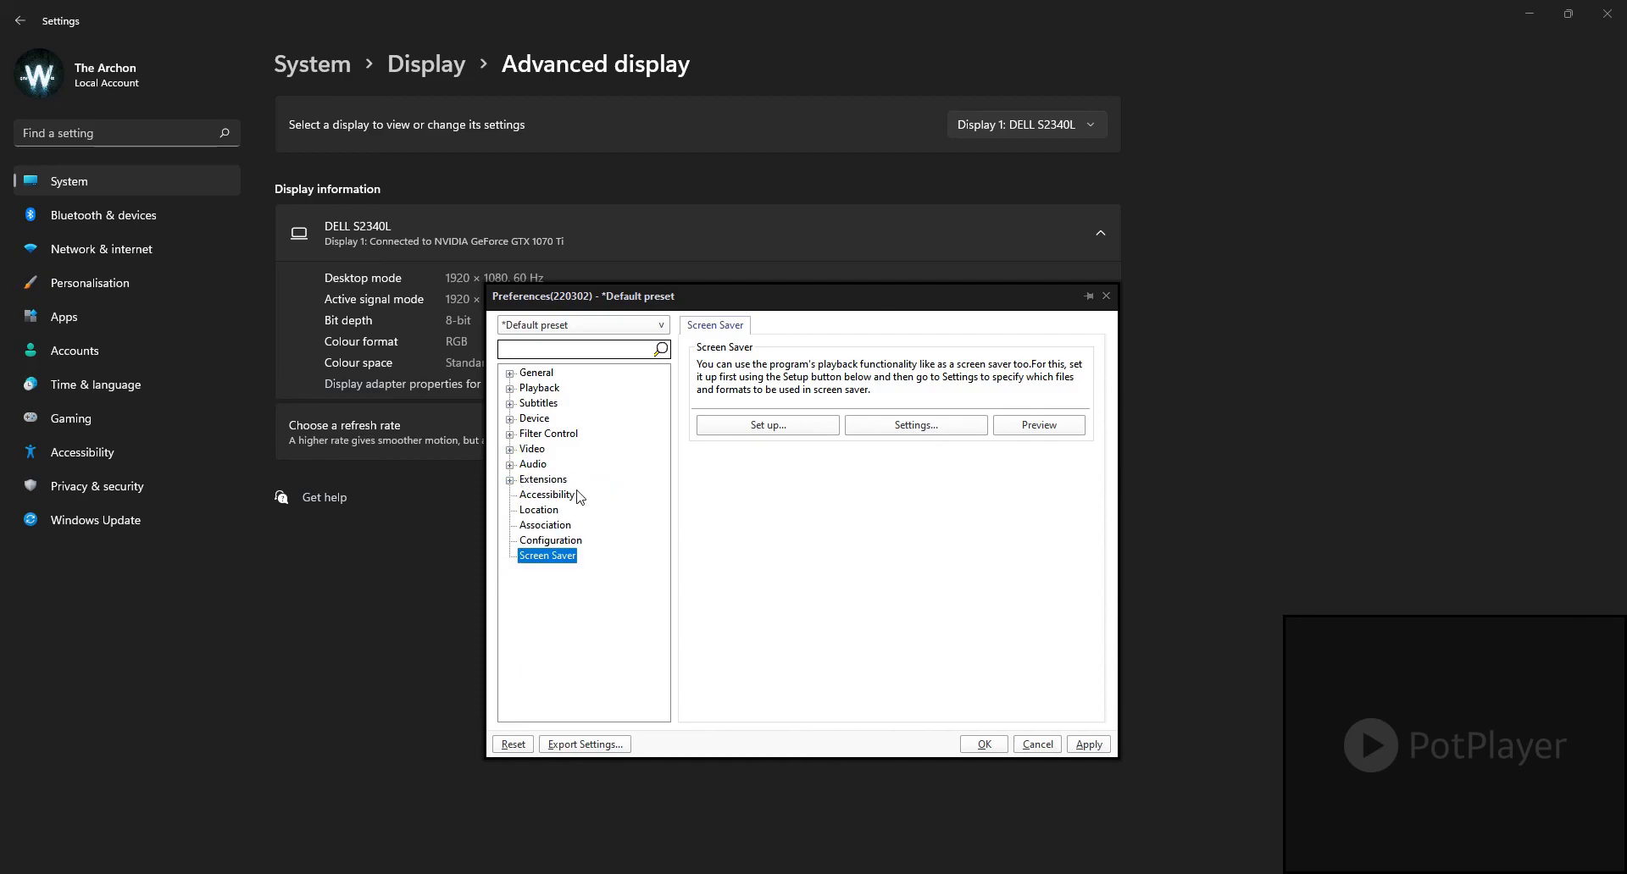
left_click(585, 595)
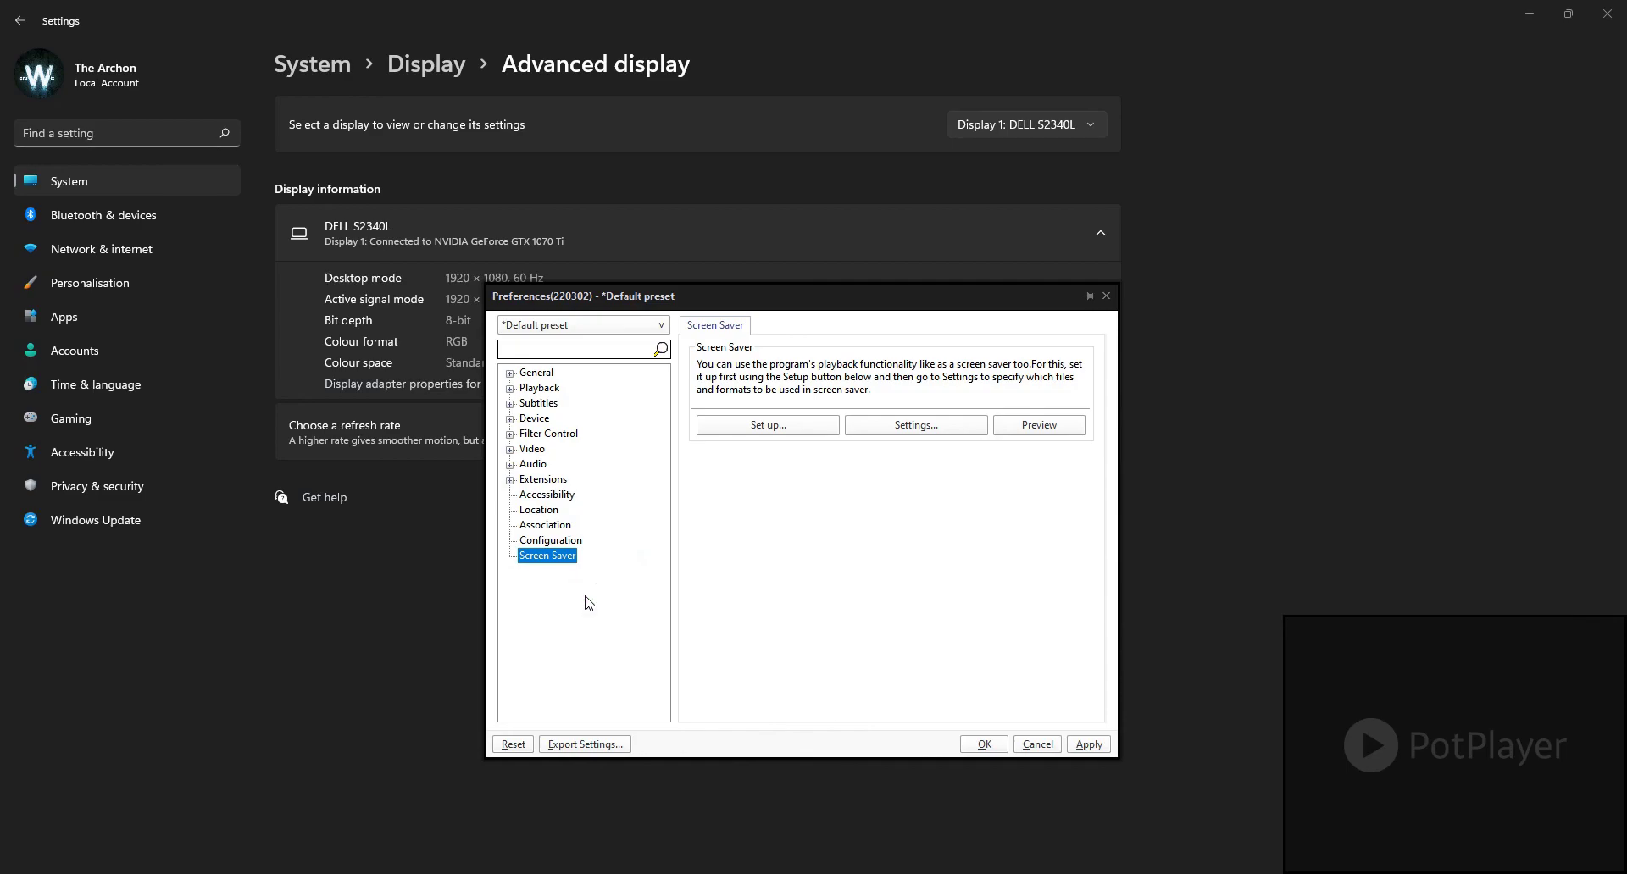